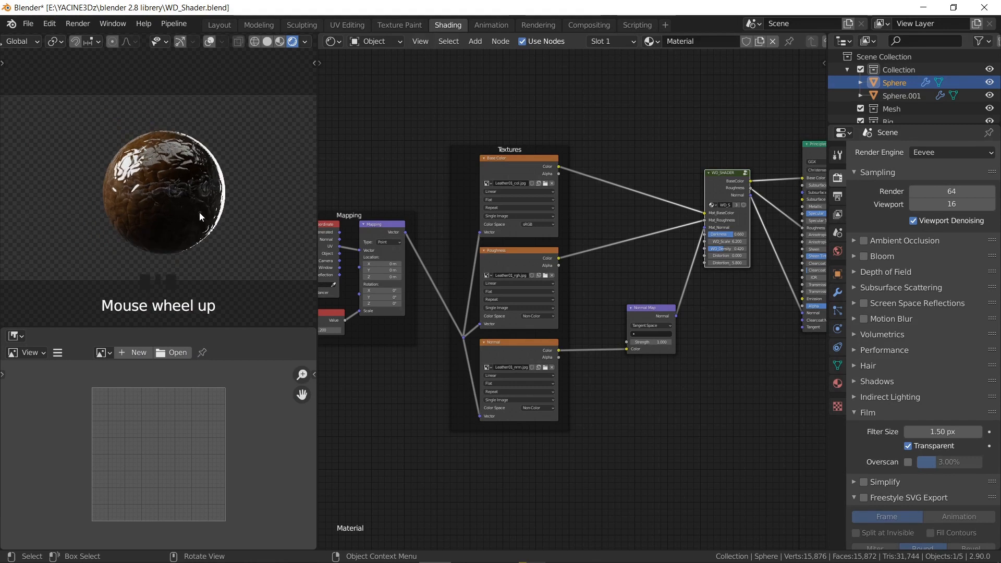
# Examine the wet leather material on the sphere and its node tree, from Mapping and Textures through WD_SHADER to Principled BSDF.
pyautogui.scroll(2, 200, 211)
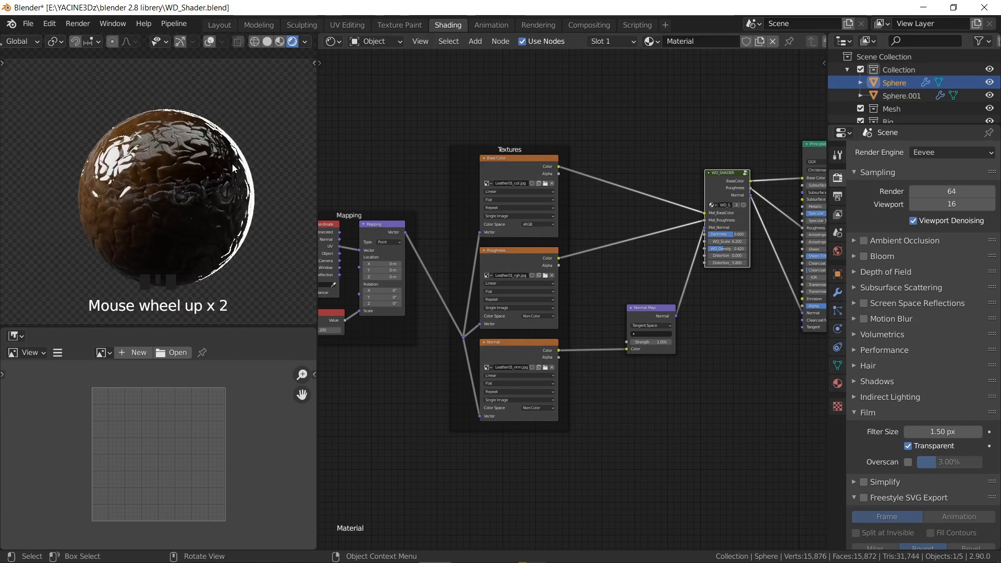
pyautogui.moveTo(383, 263); pyautogui.dragTo(457, 233, button='middle')
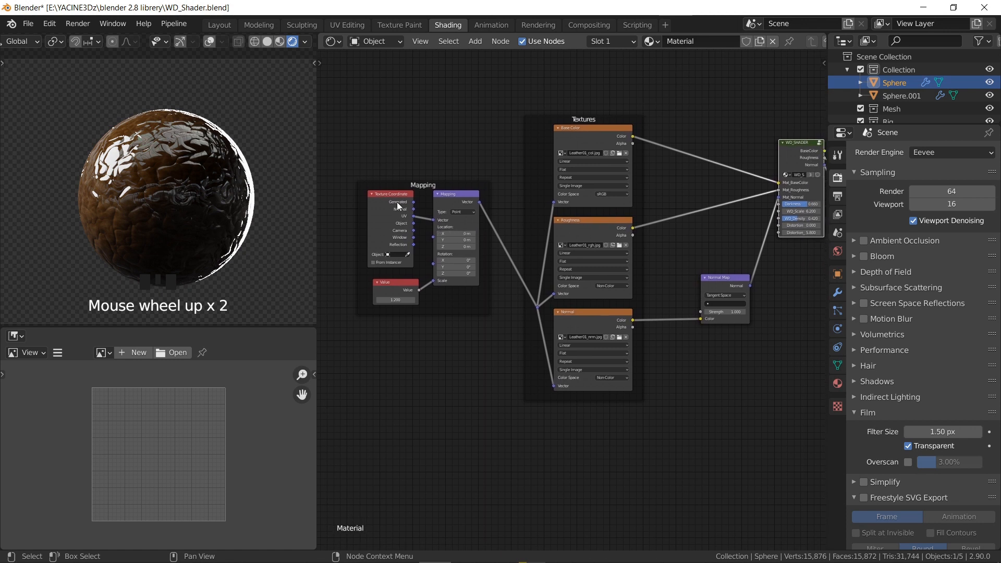
pyautogui.scroll(-1, 207, 187)
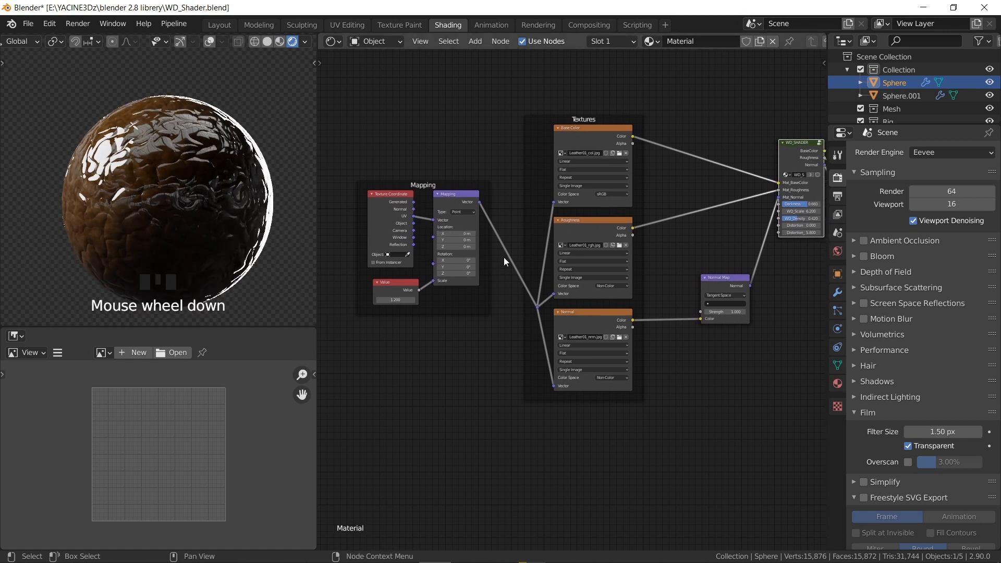
pyautogui.scroll(-5, 226, 145)
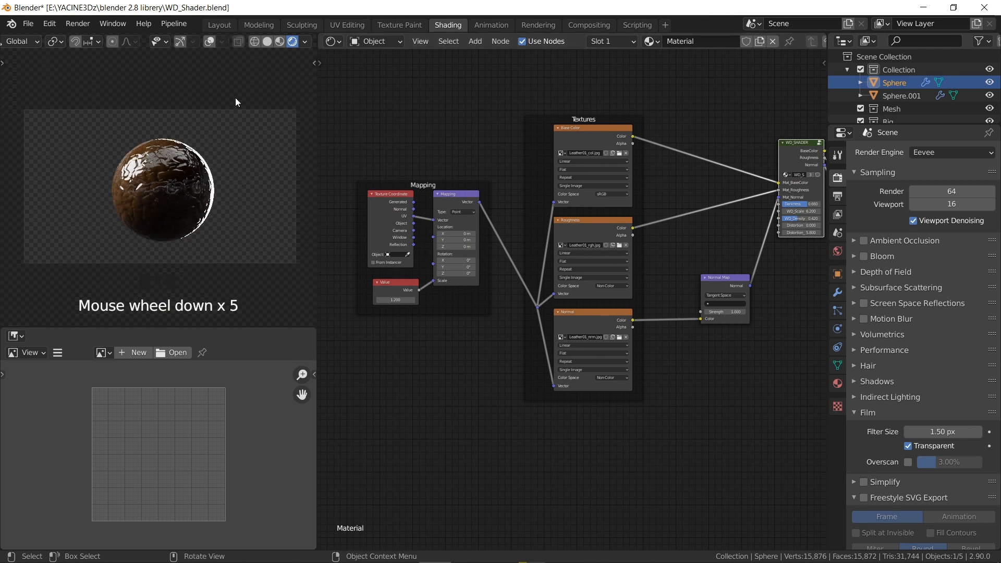
pyautogui.scroll(-3, 95, 156)
pyautogui.scroll(4, 192, 90)
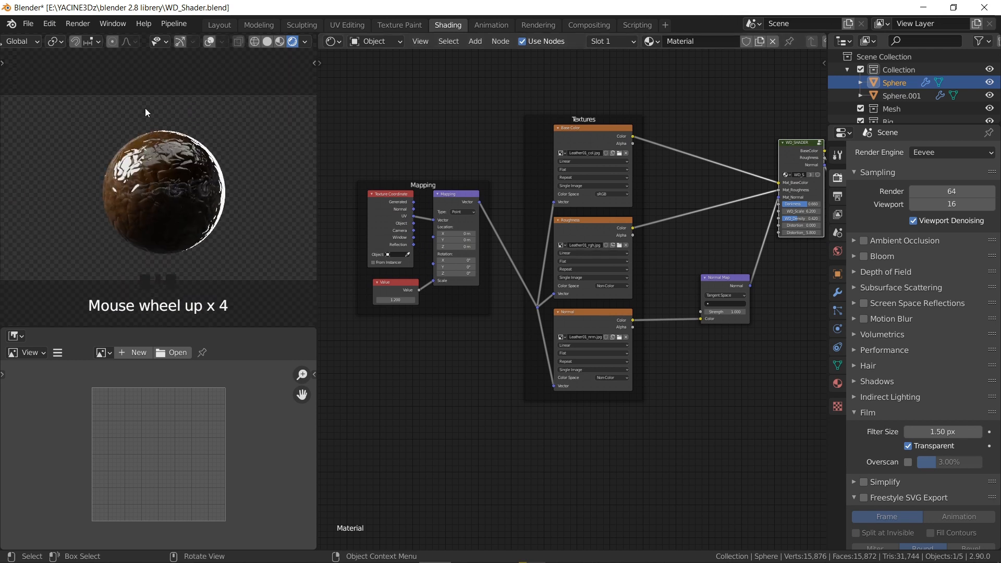
pyautogui.moveTo(677, 275); pyautogui.dragTo(606, 306, button='middle')
pyautogui.scroll(3, 607, 292)
pyautogui.moveTo(618, 257); pyautogui.dragTo(570, 295, button='middle')
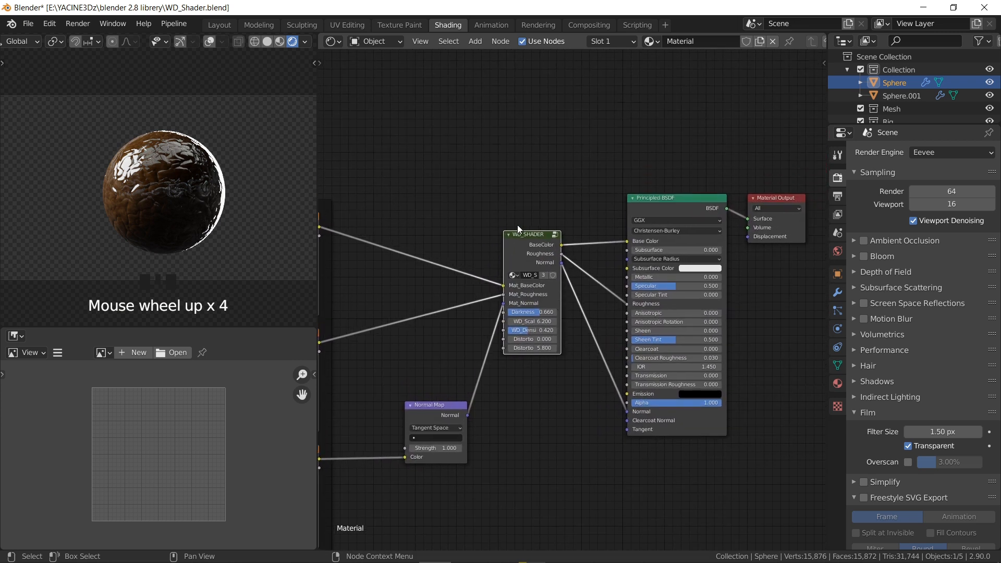
pyautogui.scroll(-4, 607, 282)
pyautogui.moveTo(542, 326); pyautogui.dragTo(607, 257, button='middle')
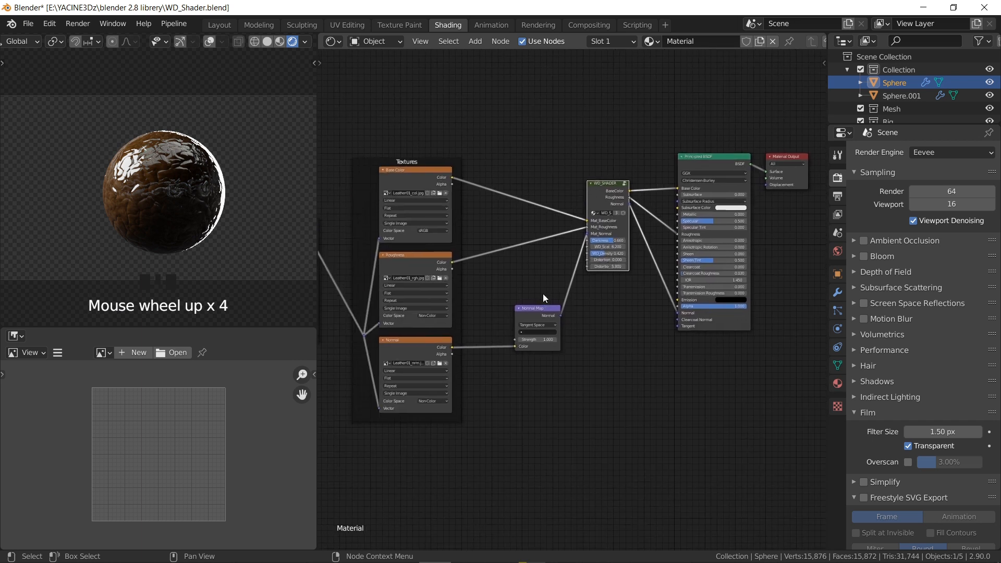
pyautogui.moveTo(543, 293); pyautogui.dragTo(637, 237, button='middle')
pyautogui.scroll(-2, 609, 280)
# Move the Normal Map node closer to the textures and shift Principled BSDF and Material Output farther away from them.
pyautogui.moveTo(617, 259); pyautogui.dragTo(588, 260)
pyautogui.moveTo(535, 245); pyautogui.dragTo(366, 327, button='middle')
pyautogui.moveTo(597, 216); pyautogui.dragTo(690, 230)
# Detach the WD_SHADER node from its links and park it in empty space well beyond the Material Output node.
pyautogui.keyDown('alt'); pyautogui.moveTo(506, 239); pyautogui.dragTo(587, 439); pyautogui.keyUp('alt')
pyautogui.moveTo(587, 440); pyautogui.dragTo(526, 318, button='middle')
pyautogui.moveTo(525, 318); pyautogui.dragTo(759, 184)
pyautogui.moveTo(767, 185); pyautogui.dragTo(718, 211, button='middle')
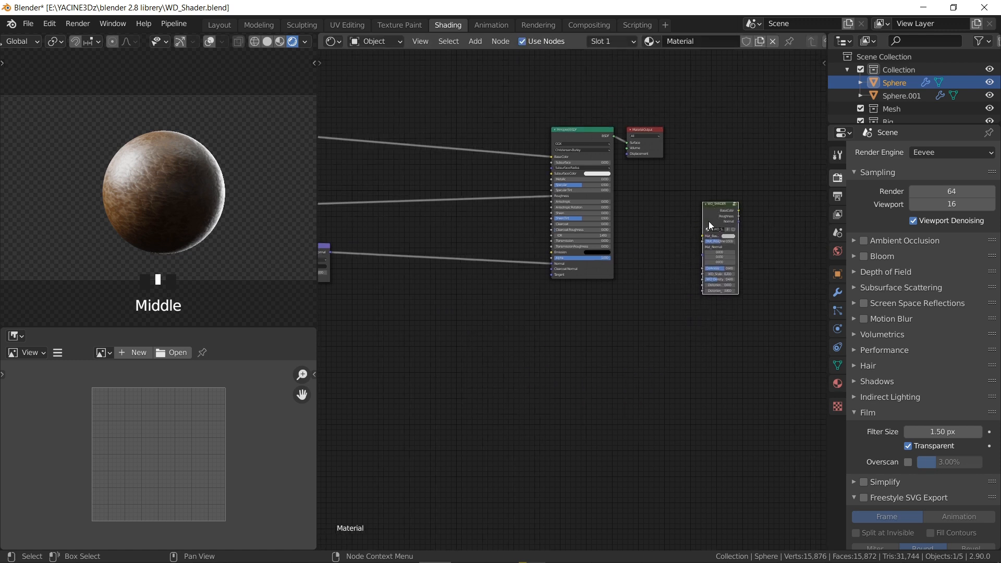
pyautogui.scroll(-3, 587, 266)
pyautogui.moveTo(662, 252); pyautogui.dragTo(739, 272)
pyautogui.scroll(3, 574, 250)
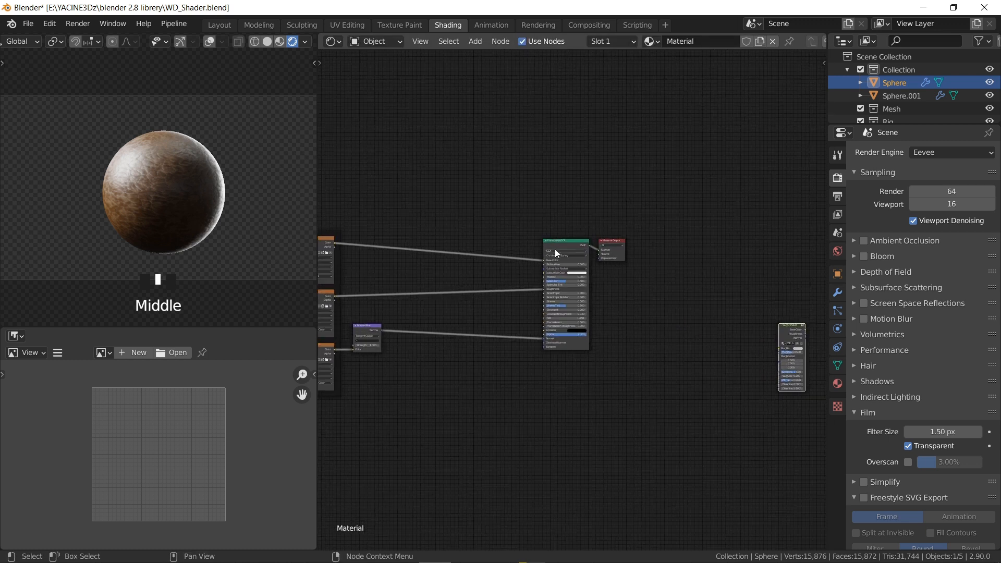
# Duplicate the Principled BSDF node, place the unlinked copy above the original, and move Material Output upward.
pyautogui.click(560, 231)
pyautogui.scroll(1, 557, 271)
pyautogui.hotkey('shift', 'd')
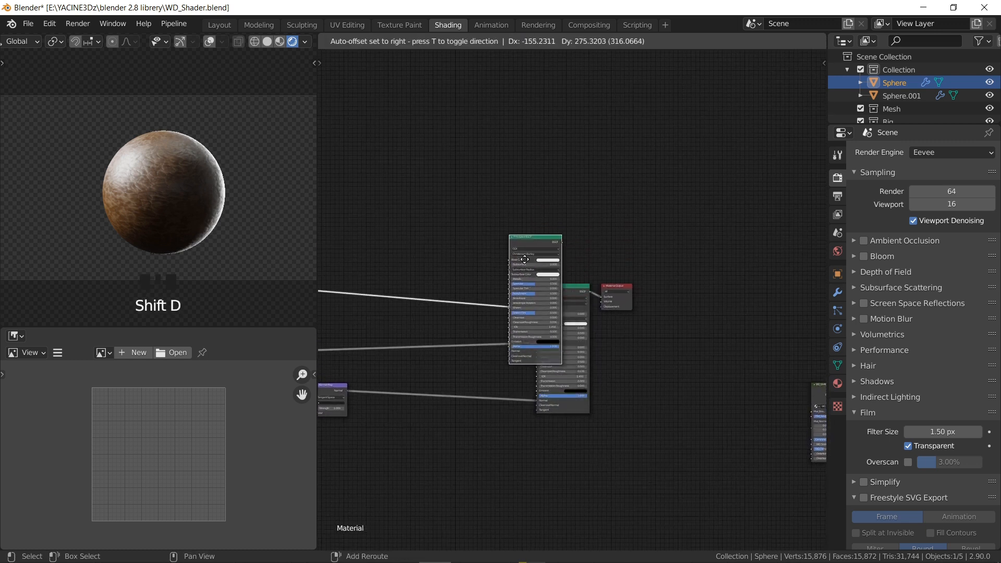
pyautogui.click(499, 154)
pyautogui.moveTo(621, 285); pyautogui.dragTo(648, 187)
# Add a Voronoi Texture node in the empty area ahead of the duplicated Principled BSDF.
pyautogui.moveTo(495, 182); pyautogui.dragTo(619, 249, button='middle')
pyautogui.scroll(5, 554, 205)
pyautogui.scroll(2, 537, 229)
pyautogui.moveTo(539, 233); pyautogui.dragTo(606, 238, button='middle')
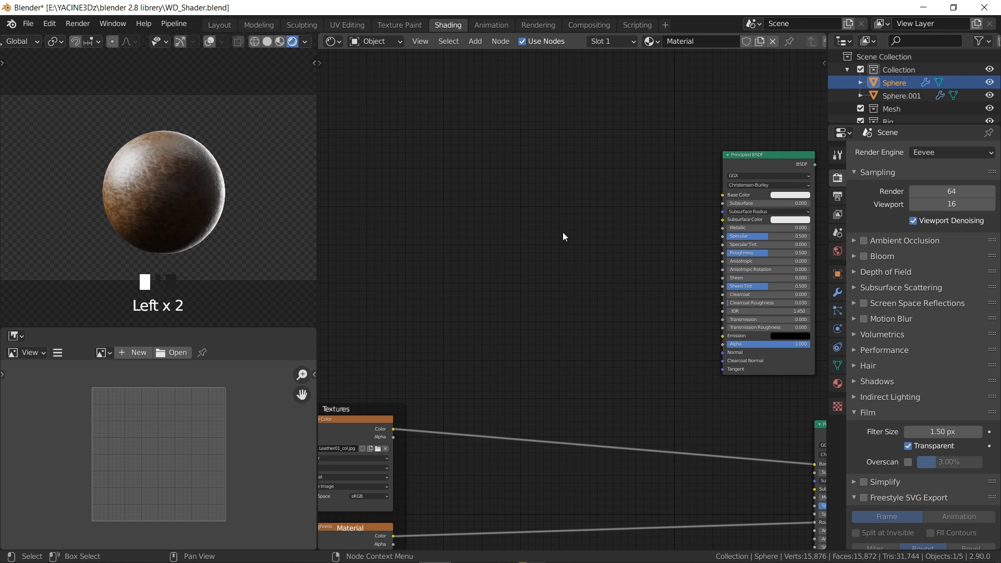
pyautogui.hotkey('shift', 'a')
pyautogui.moveTo(562, 232)
pyautogui.press('s')
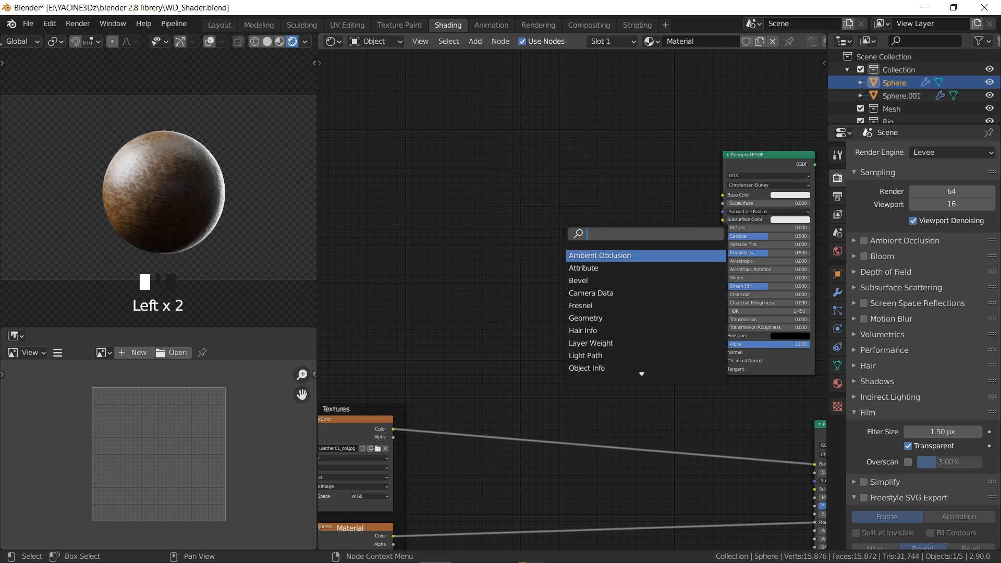
pyautogui.write('vor')
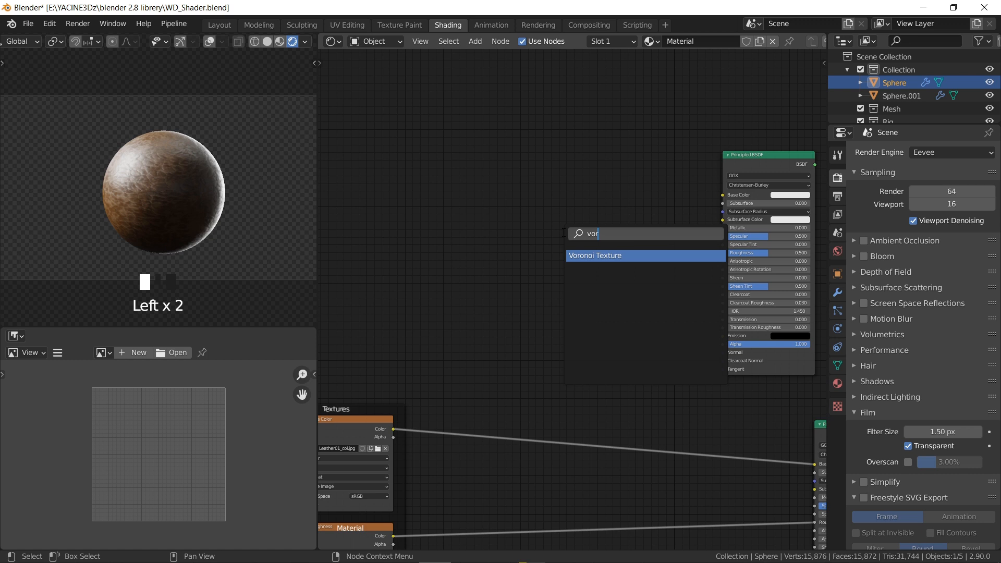
pyautogui.press('Return')
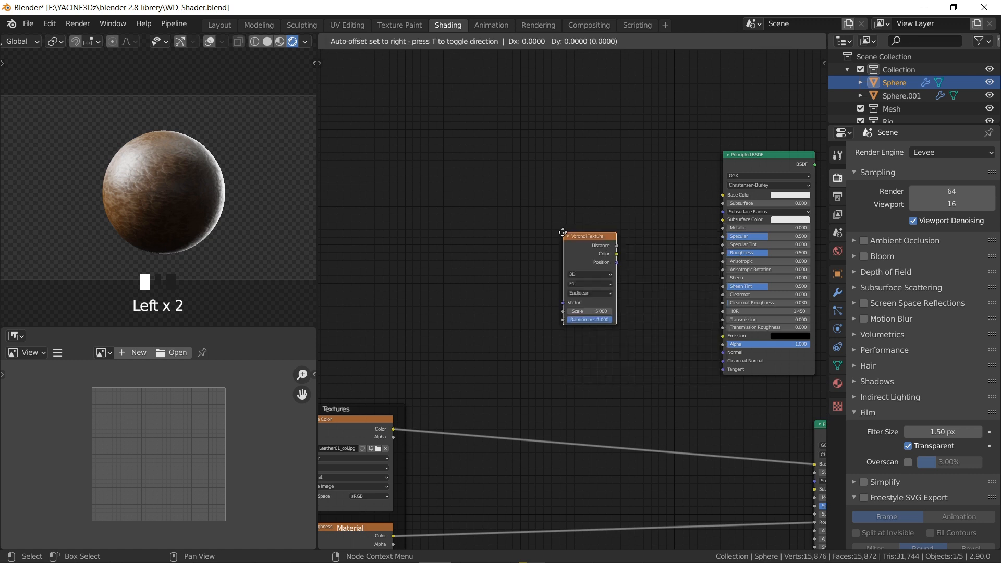
pyautogui.click(374, 170)
# Add linked Texture Coordinate and Mapping nodes feeding the Voronoi Texture and space the nodes neatly in a row.
pyautogui.moveTo(435, 207); pyautogui.dragTo(499, 206, button='middle')
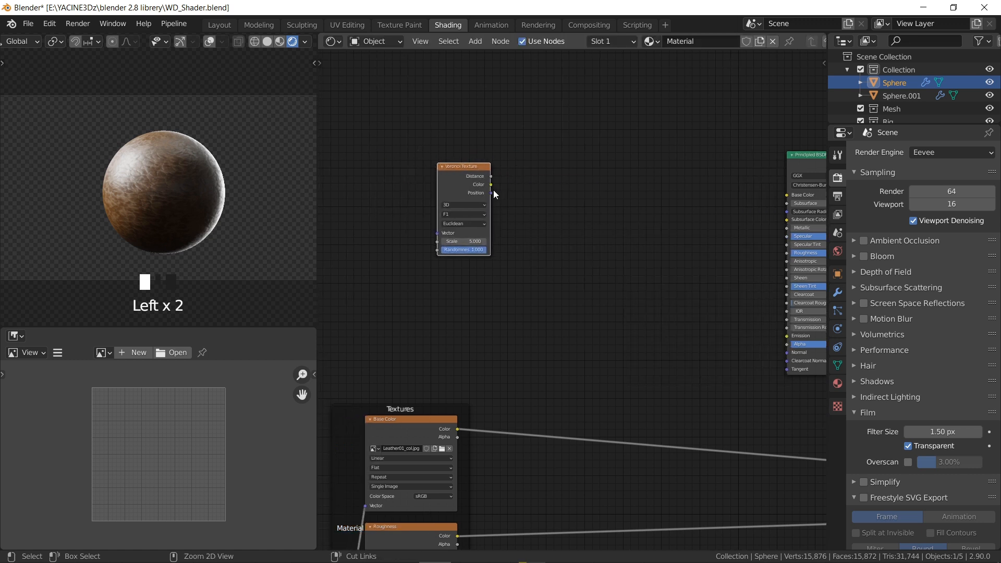
pyautogui.hotkey('ctrl', 't')
pyautogui.moveTo(485, 260); pyautogui.dragTo(652, 276, button='middle')
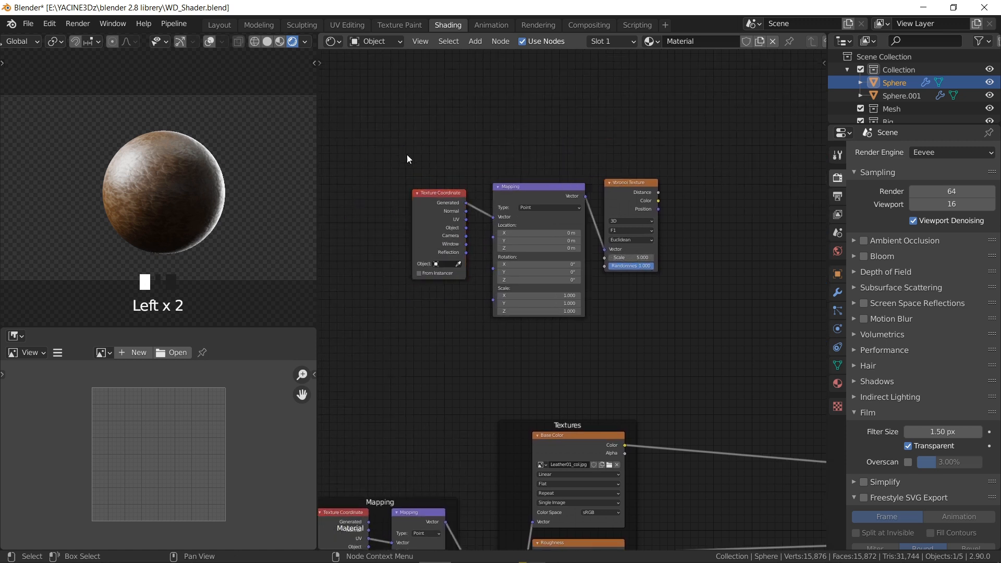
pyautogui.moveTo(537, 191); pyautogui.dragTo(465, 191)
pyautogui.moveTo(628, 191); pyautogui.dragTo(556, 196)
pyautogui.scroll(-3, 583, 289)
pyautogui.moveTo(585, 301); pyautogui.dragTo(651, 237, button='middle')
pyautogui.scroll(4, 652, 237)
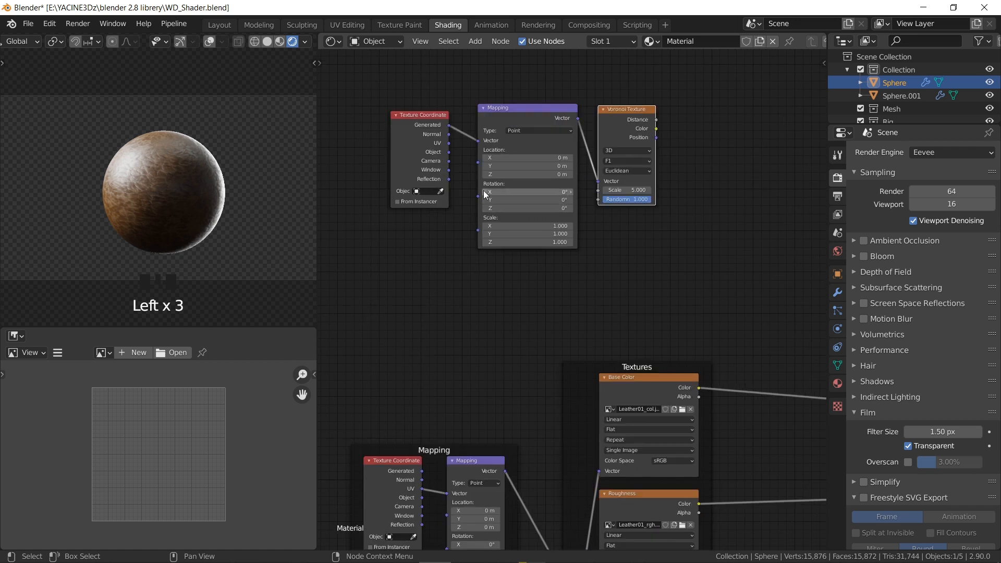
# Link the Object coordinate output to the Mapping node's Vector input and move the Voronoi node group to free up space.
pyautogui.moveTo(449, 153); pyautogui.dragTo(481, 142)
pyautogui.moveTo(558, 188); pyautogui.dragTo(595, 236, button='middle')
pyautogui.moveTo(448, 108); pyautogui.dragTo(729, 239)
pyautogui.moveTo(647, 160); pyautogui.dragTo(475, 126)
# Add a ColorRamp node after the Voronoi Texture and place a duplicate of it below.
pyautogui.scroll(-2, 555, 173)
pyautogui.scroll(-2, 554, 178)
pyautogui.moveTo(597, 189); pyautogui.dragTo(536, 212, button='middle')
pyautogui.hotkey('shift', 'a')
pyautogui.write('scolo')
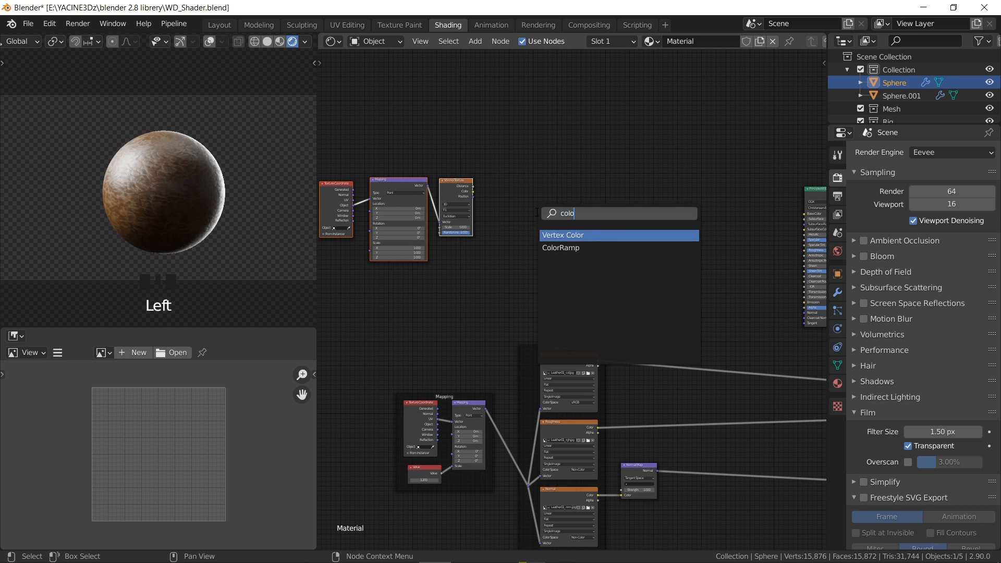
pyautogui.press('Down')
pyautogui.press('Return')
pyautogui.click(521, 152)
pyautogui.scroll(2, 480, 180)
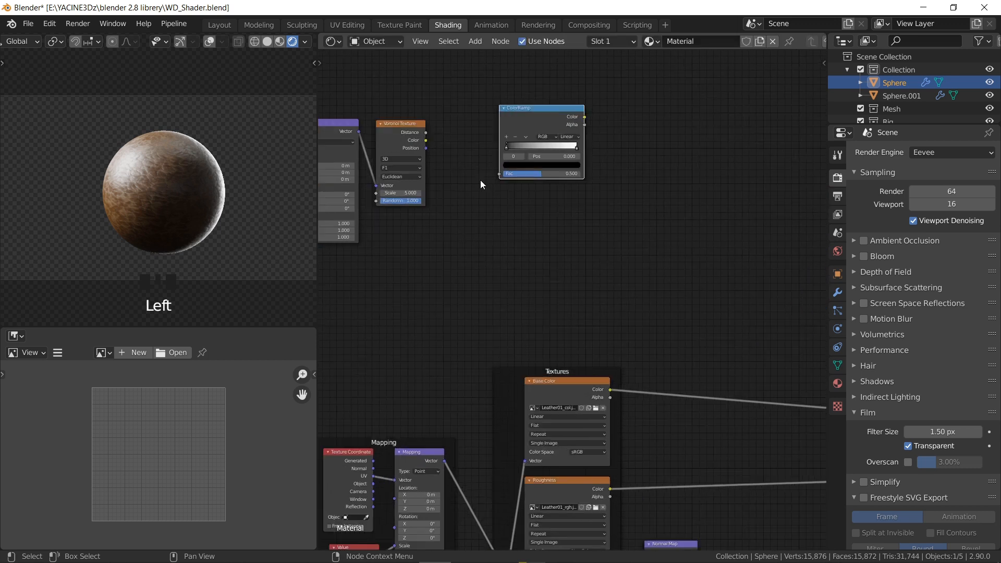
pyautogui.hotkey('shift', 'd')
pyautogui.click(514, 204)
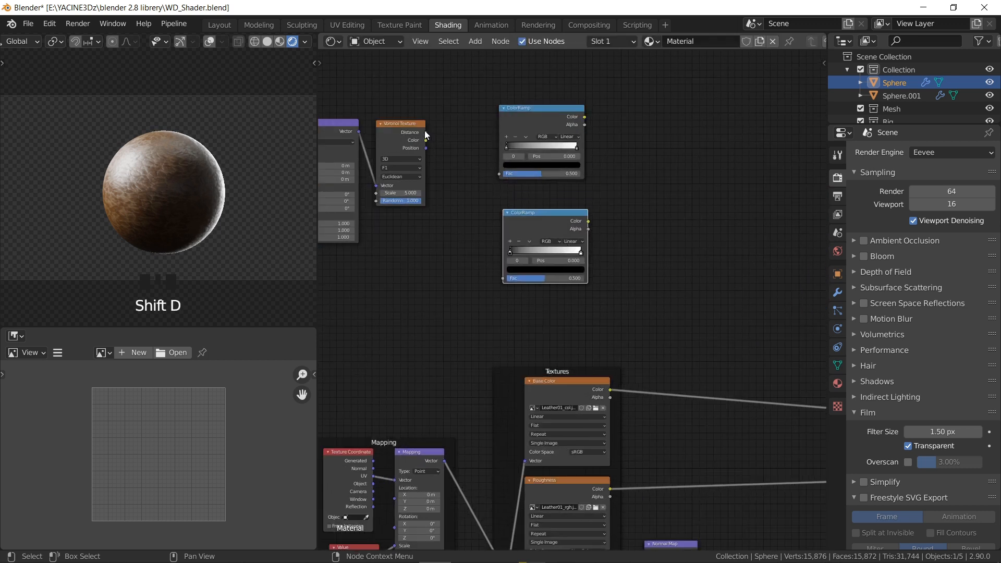
# Connect the Voronoi Distance output to the upper ColorRamp's Fac and preview that ColorRamp on the sphere.
pyautogui.moveTo(426, 132); pyautogui.dragTo(502, 173)
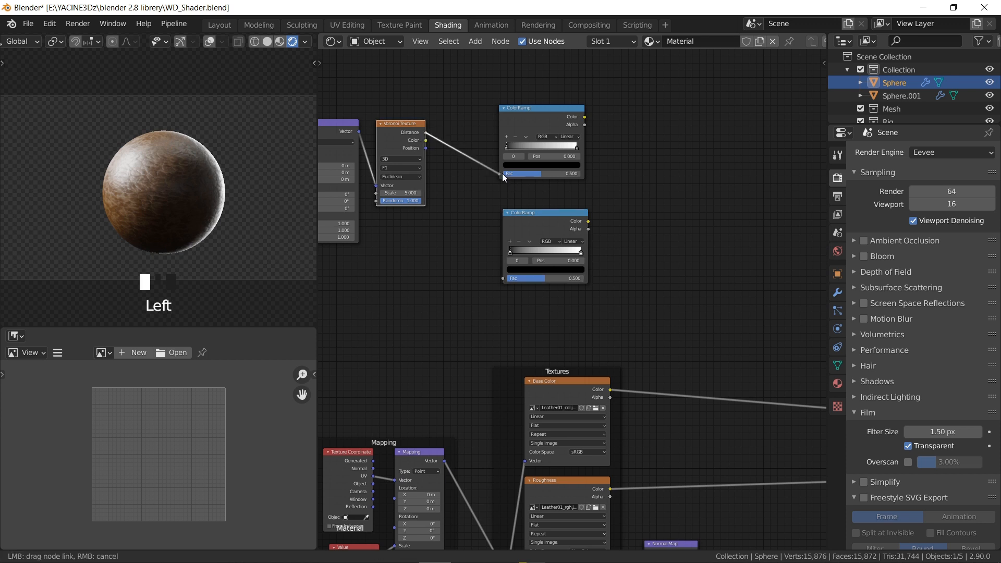
pyautogui.scroll(1, 502, 173)
pyautogui.moveTo(526, 109); pyautogui.dragTo(534, 172, button='middle')
pyautogui.keyDown('ctrl'); pyautogui.keyDown('shift'); pyautogui.click(533, 172); pyautogui.keyUp('shift'); pyautogui.keyUp('ctrl')
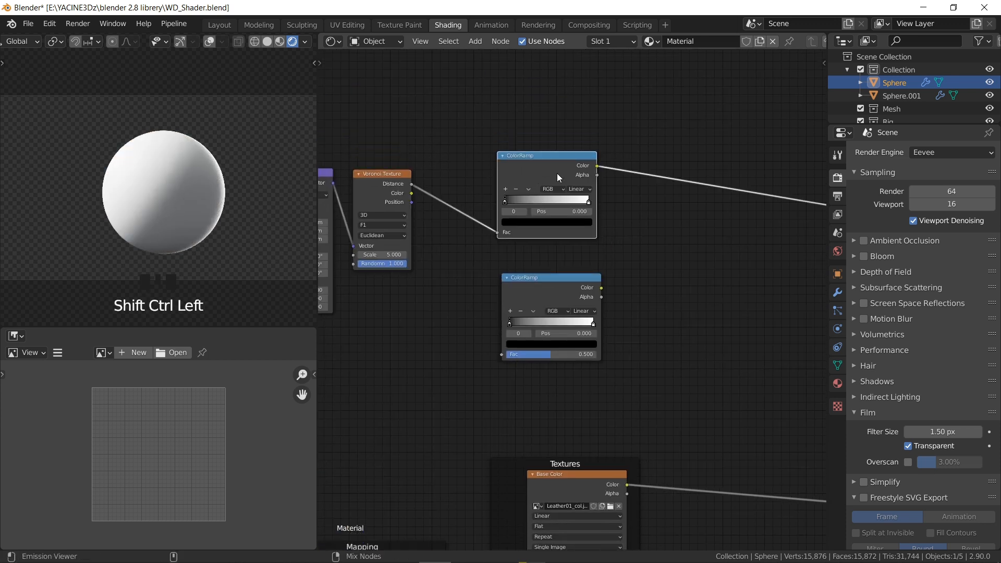
pyautogui.scroll(4, 543, 175)
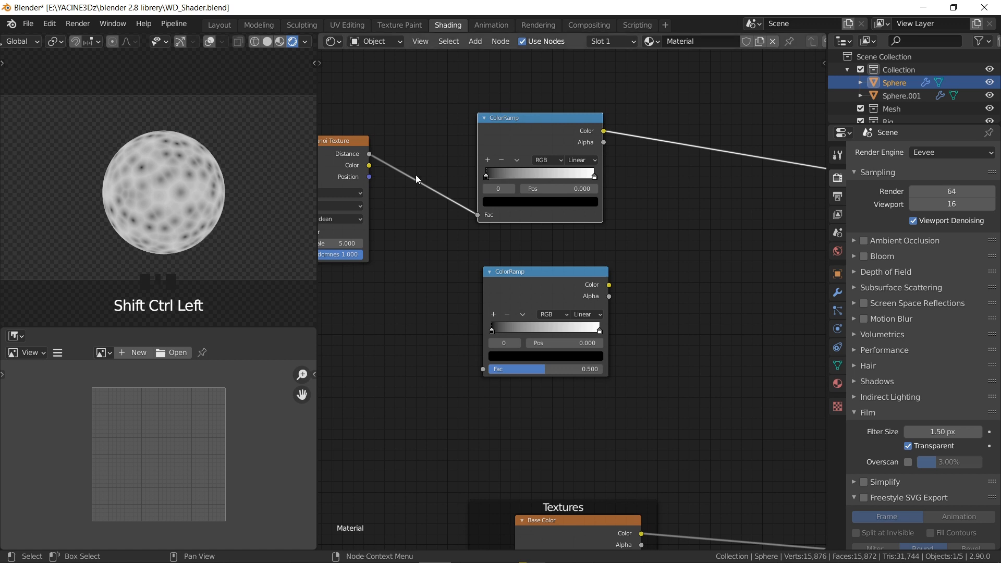
# Reverse the upper ColorRamp's gradient, with the black stop at position 1.000 and the white stop at the start.
pyautogui.moveTo(501, 174); pyautogui.dragTo(622, 180)
pyautogui.moveTo(561, 174); pyautogui.dragTo(524, 201, button='middle')
pyautogui.scroll(1, 505, 165)
pyautogui.moveTo(504, 165); pyautogui.dragTo(448, 161)
# Insert a MixRGB node on the upper ColorRamp's output link, with the ramp feeding Color1.
pyautogui.hotkey('shift', 'a')
pyautogui.moveTo(517, 234)
pyautogui.write('mi')
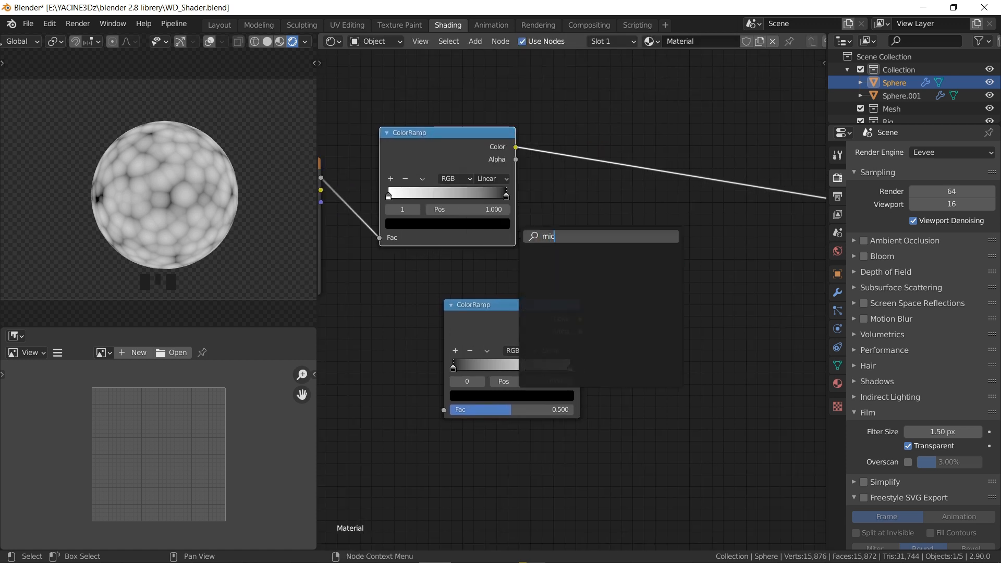
pyautogui.write('x')
pyautogui.press('Down')
pyautogui.press('Return')
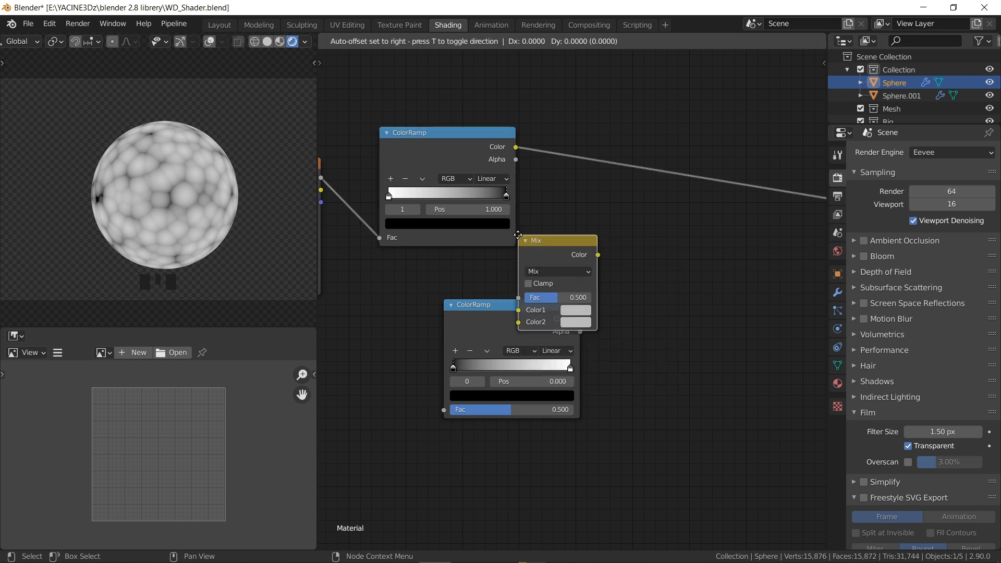
pyautogui.click(575, 138)
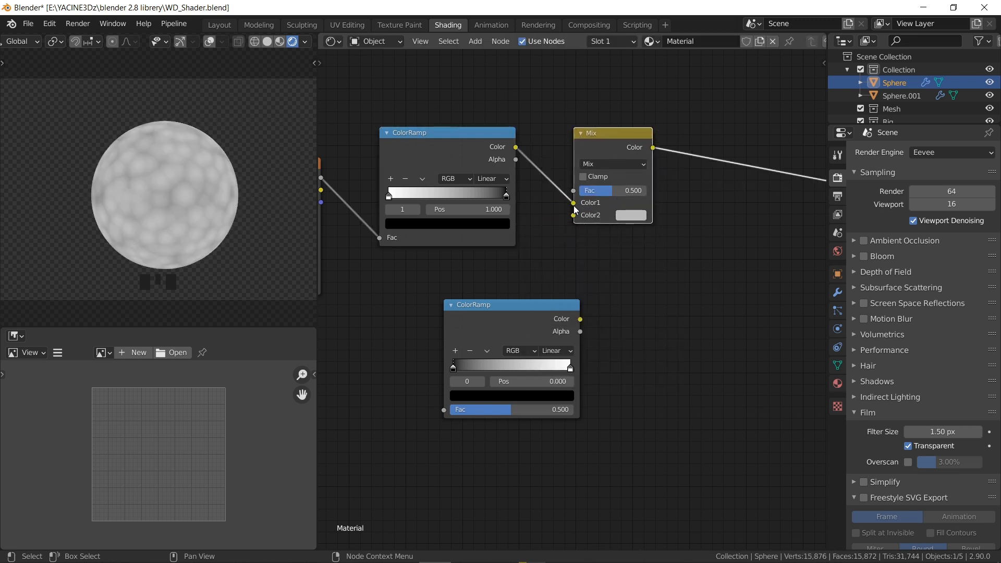
# Move the lower ColorRamp closer under the upper one and set the Mix node's blending mode to Color Burn.
pyautogui.moveTo(575, 210); pyautogui.dragTo(586, 196, button='middle')
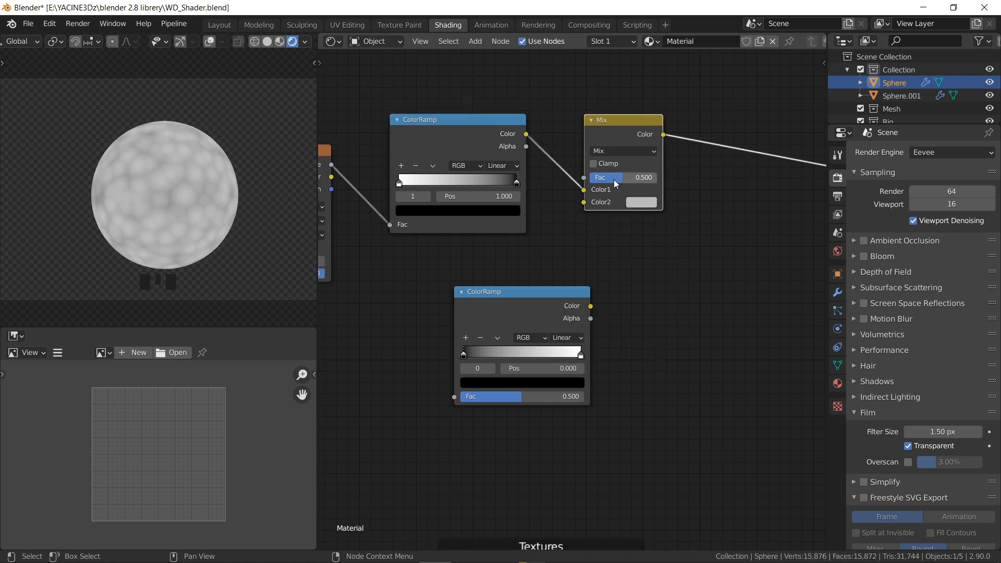
pyautogui.moveTo(595, 198); pyautogui.dragTo(608, 201, button='middle')
pyautogui.moveTo(540, 305); pyautogui.dragTo(498, 282)
pyautogui.click(635, 156)
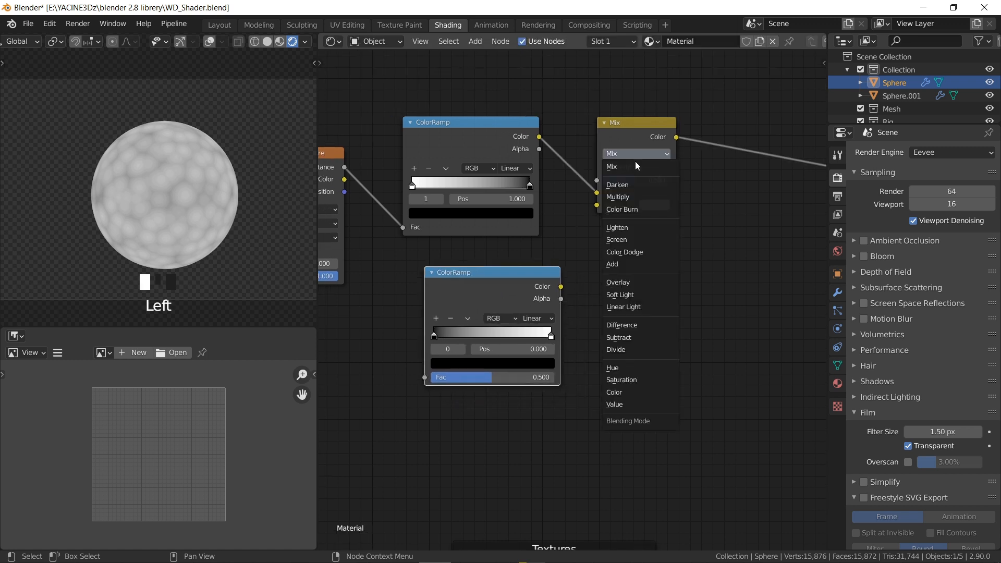
pyautogui.click(643, 210)
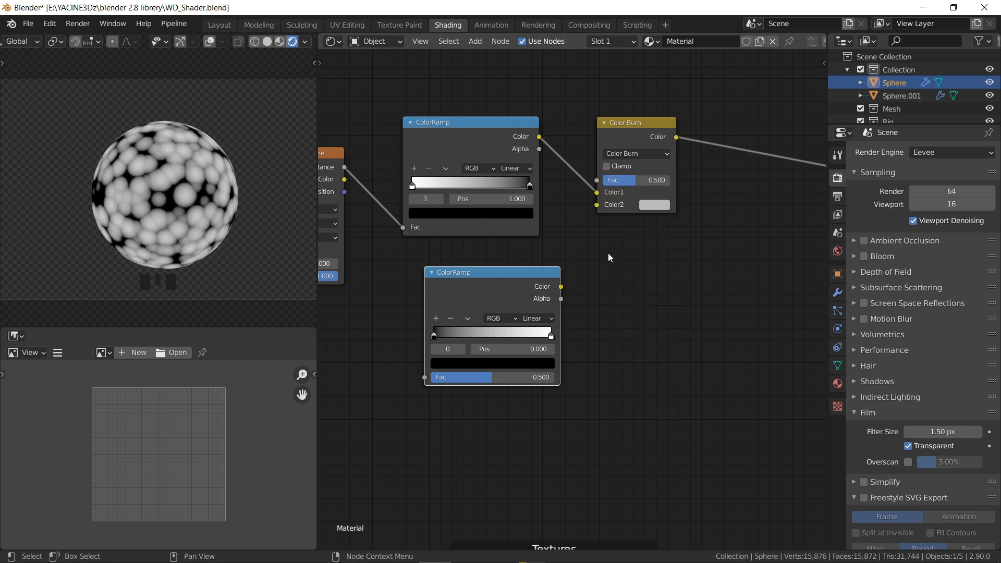
# Set the Color Burn node's Color2 to black and its Fac to 0.000.
pyautogui.moveTo(608, 254); pyautogui.dragTo(608, 277, button='middle')
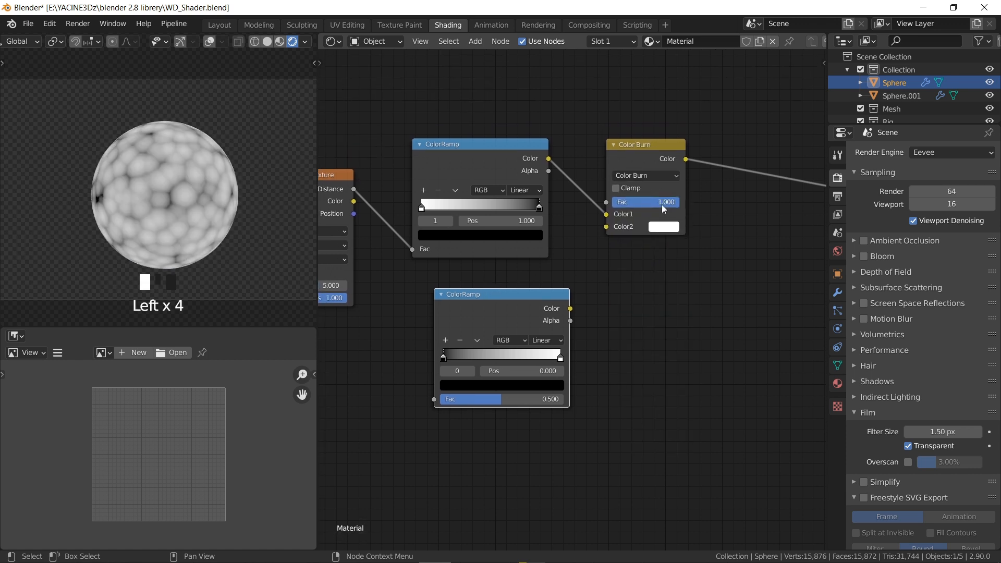
pyautogui.click(663, 226)
pyautogui.moveTo(743, 108); pyautogui.dragTo(745, 149)
pyautogui.click(671, 230)
pyautogui.click(737, 226)
pyautogui.moveTo(662, 201)
pyautogui.mouseDown()
pyautogui.moveTo(602, 202)
pyautogui.moveTo(673, 201)
pyautogui.moveTo(607, 201)
pyautogui.mouseUp()
pyautogui.moveTo(540, 209); pyautogui.dragTo(595, 222)
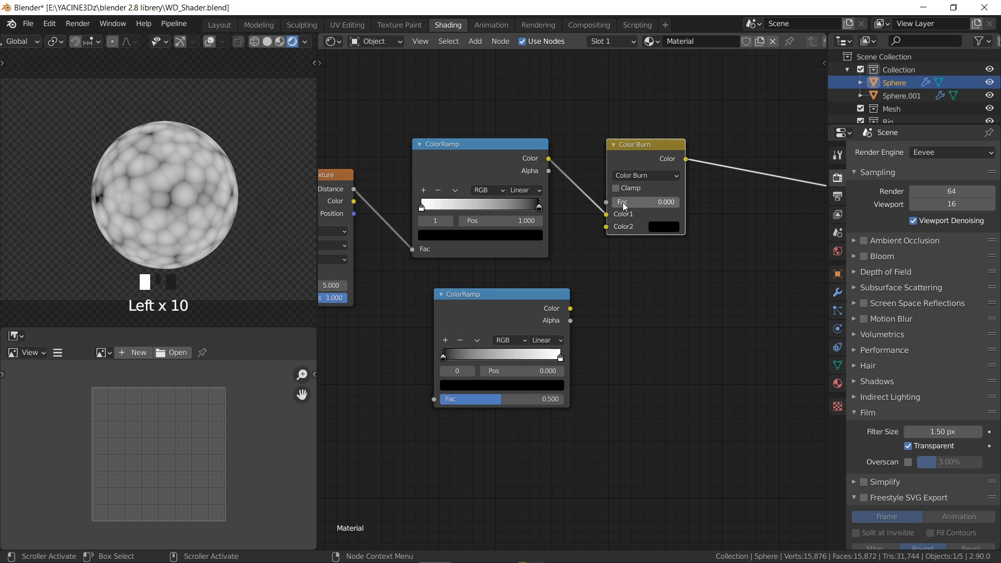
pyautogui.click(607, 204)
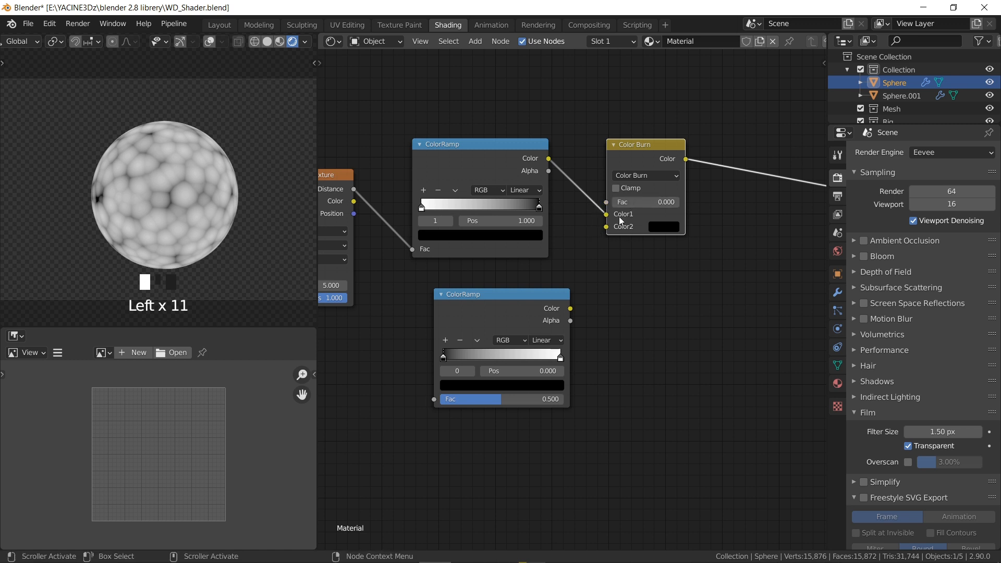
# Raise the Color Burn node's Fac above zero to thin the white cells in the preview.
pyautogui.scroll(-5, 651, 261)
pyautogui.moveTo(671, 275); pyautogui.dragTo(641, 232, button='middle')
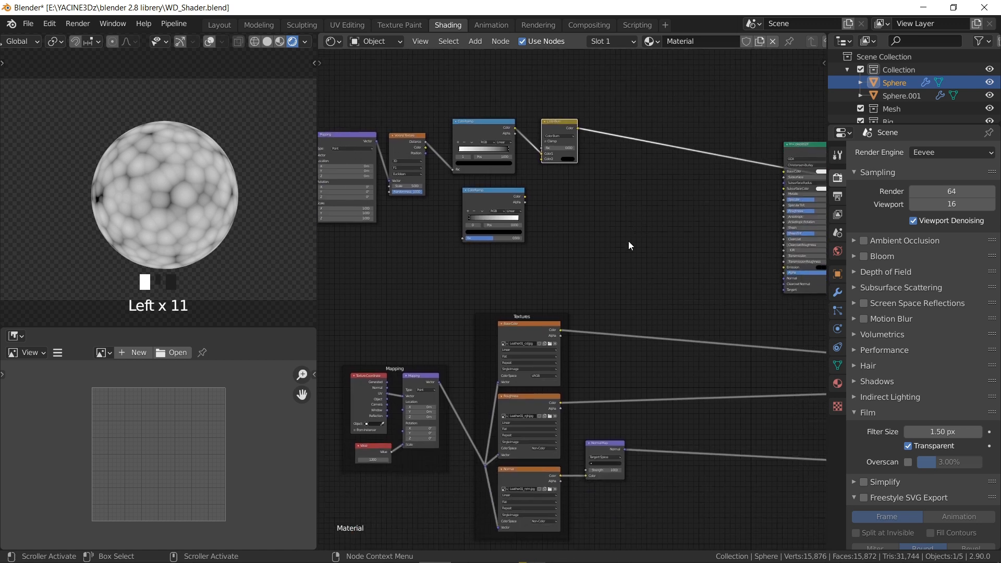
pyautogui.scroll(-2, 628, 241)
pyautogui.scroll(4, 586, 262)
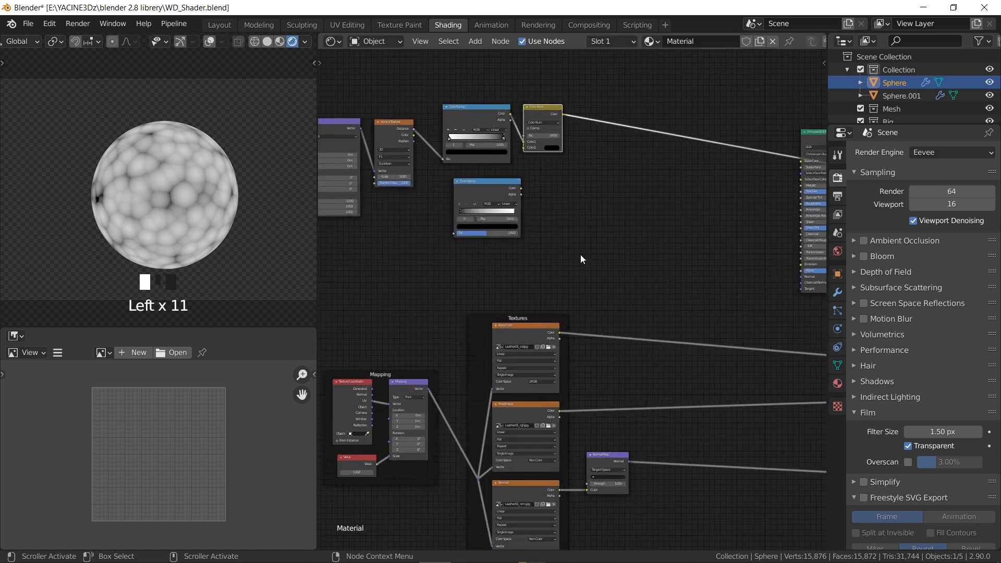
pyautogui.moveTo(559, 181); pyautogui.dragTo(575, 181)
pyautogui.scroll(-3, 536, 268)
pyautogui.scroll(2, 535, 267)
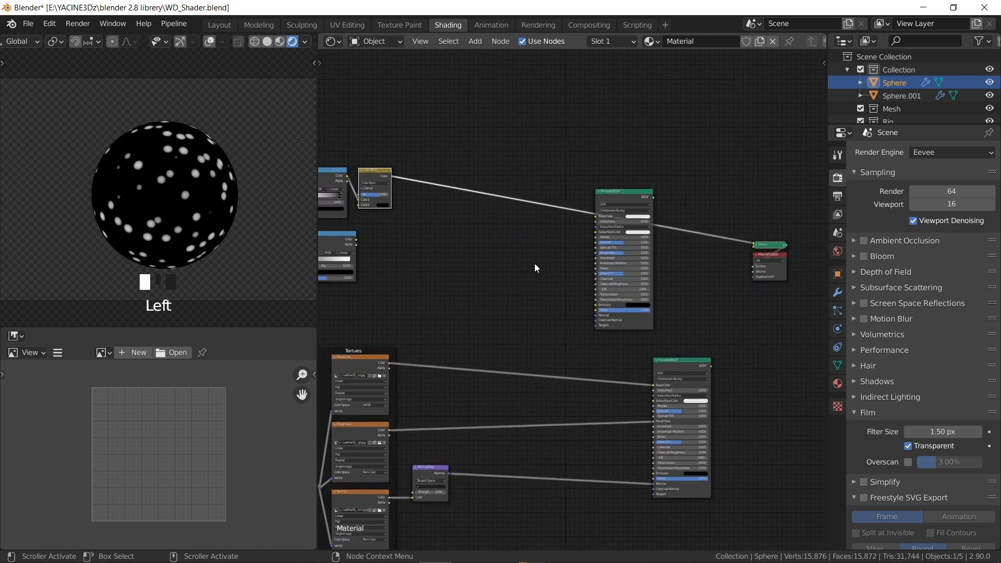
# Preview the upper Principled BSDF on the sphere in place of the Color Burn output.
pyautogui.keyDown('ctrl'); pyautogui.keyDown('shift'); pyautogui.click(621, 193); pyautogui.keyUp('shift'); pyautogui.keyUp('ctrl')
pyautogui.hscroll(-5, 507, 193)
pyautogui.scroll(2, 512, 211)
pyautogui.hscroll(-1, 512, 211)
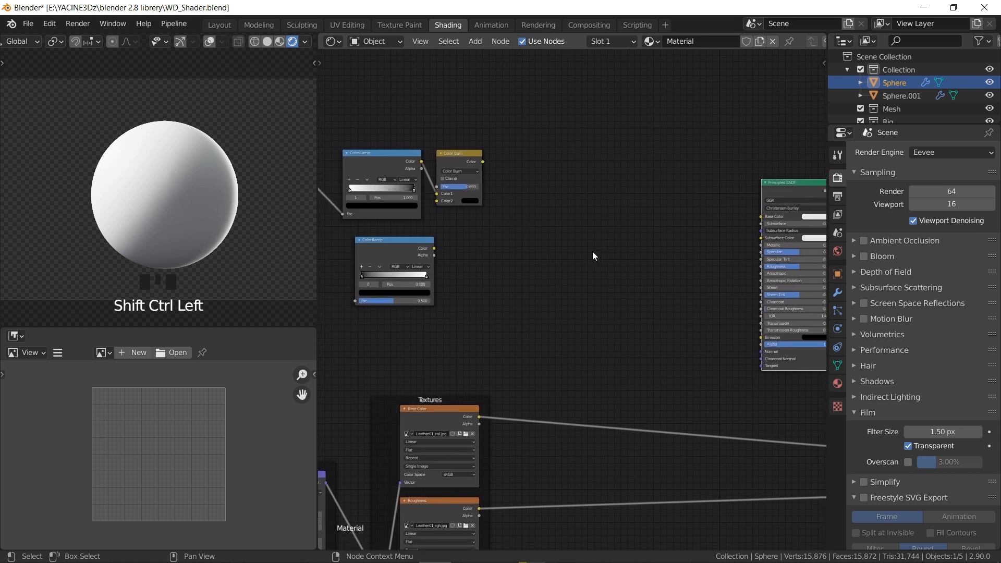
# Add a Bump node between the Color Burn node and the upper Principled BSDF.
pyautogui.hotkey('shift', 'a')
pyautogui.write('sb')
pyautogui.write('um')
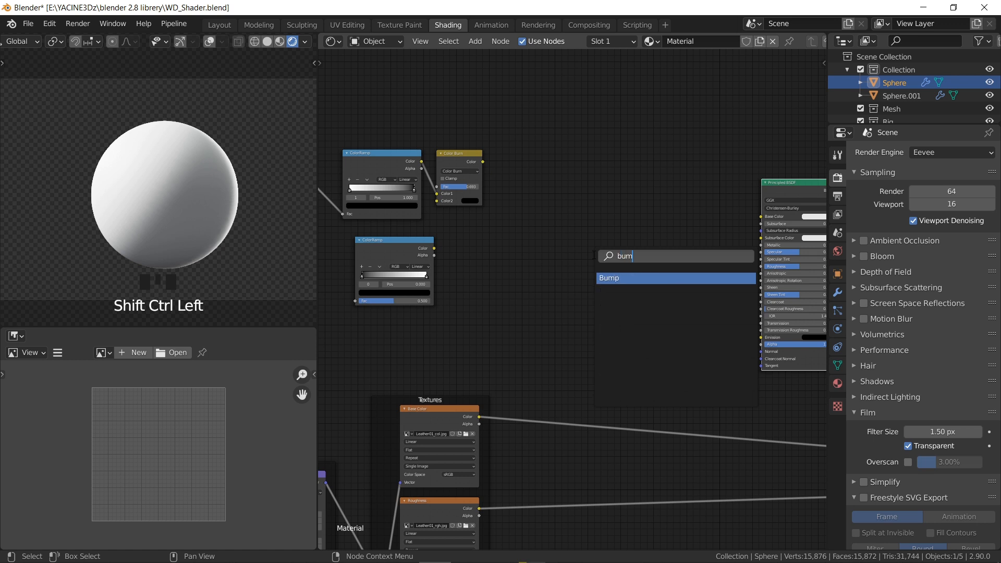
pyautogui.press('Return')
pyautogui.click(547, 261)
# Connect the Color Burn's Color to the Bump's Height, and the Bump's Normal to the upper Principled BSDF's Normal.
pyautogui.moveTo(479, 155)
pyautogui.mouseDown()
pyautogui.moveTo(530, 220)
pyautogui.moveTo(482, 180)
pyautogui.moveTo(482, 145)
pyautogui.moveTo(556, 255)
pyautogui.moveTo(547, 304)
pyautogui.mouseUp()
pyautogui.click(590, 272)
pyautogui.moveTo(593, 271)
pyautogui.mouseDown()
pyautogui.moveTo(736, 383)
pyautogui.moveTo(761, 352)
pyautogui.mouseUp()
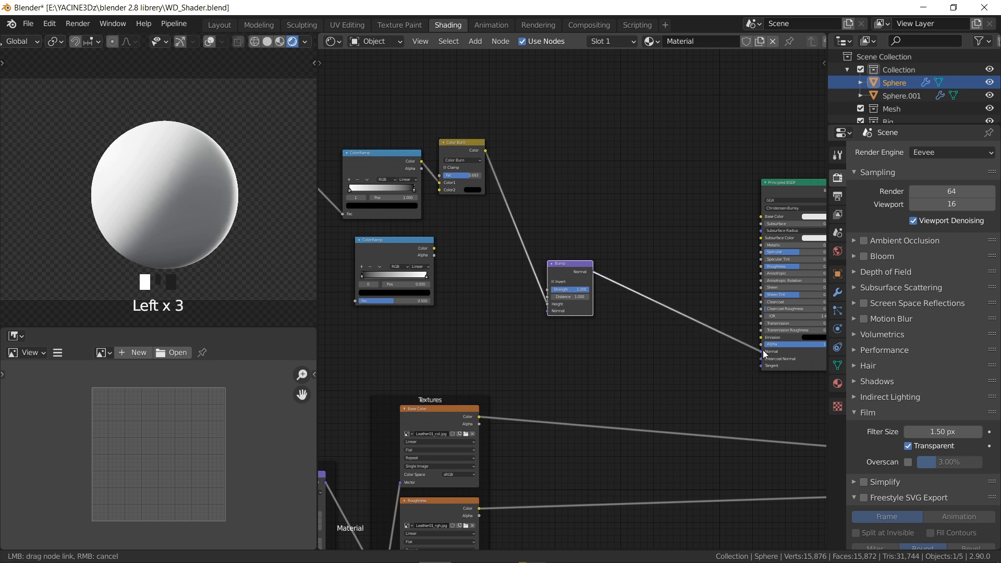
pyautogui.moveTo(562, 266); pyautogui.dragTo(610, 289)
# Examine the shape of the bumps on the sphere up close.
pyautogui.scroll(7, 610, 289)
pyautogui.moveTo(609, 289); pyautogui.dragTo(621, 330, button='middle')
pyautogui.scroll(4, 158, 162)
pyautogui.keyDown('shift'); pyautogui.moveTo(192, 165); pyautogui.dragTo(231, 164, button='middle'); pyautogui.keyUp('shift')
pyautogui.scroll(2, 186, 161)
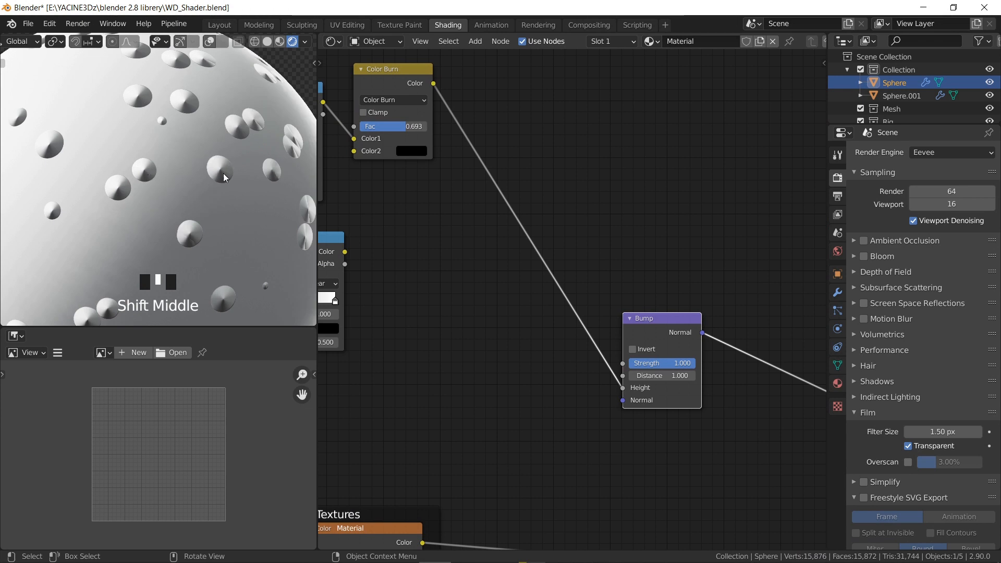
pyautogui.scroll(-2, 200, 157)
pyautogui.moveTo(598, 407); pyautogui.dragTo(553, 359, button='middle')
pyautogui.scroll(-2, 528, 360)
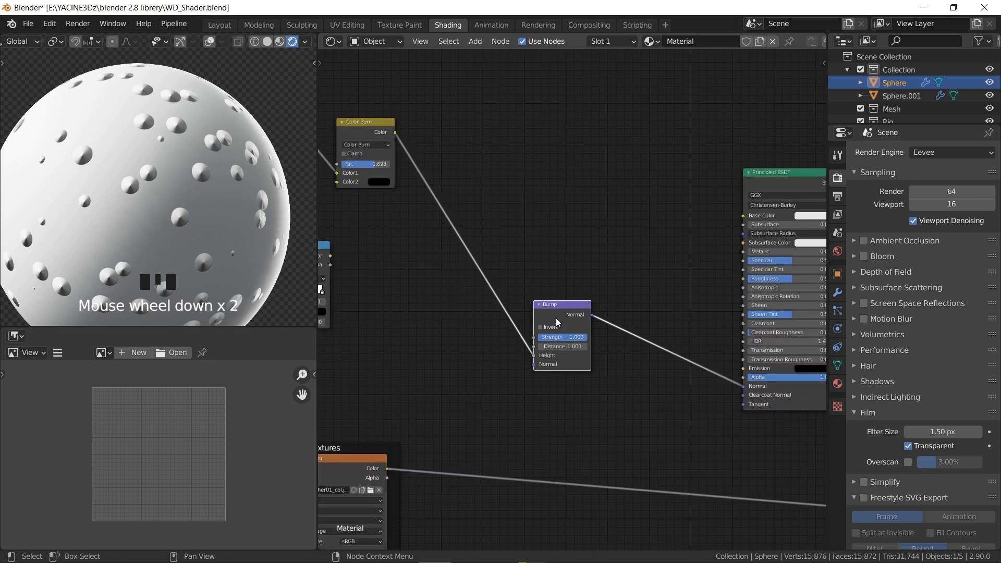
# Set the upper ColorRamp's interpolation to Ease.
pyautogui.scroll(1, 402, 212)
pyautogui.moveTo(402, 212)
pyautogui.mouseDown(button='middle')
pyautogui.moveTo(524, 285)
pyautogui.moveTo(607, 302)
pyautogui.mouseUp(button='middle')
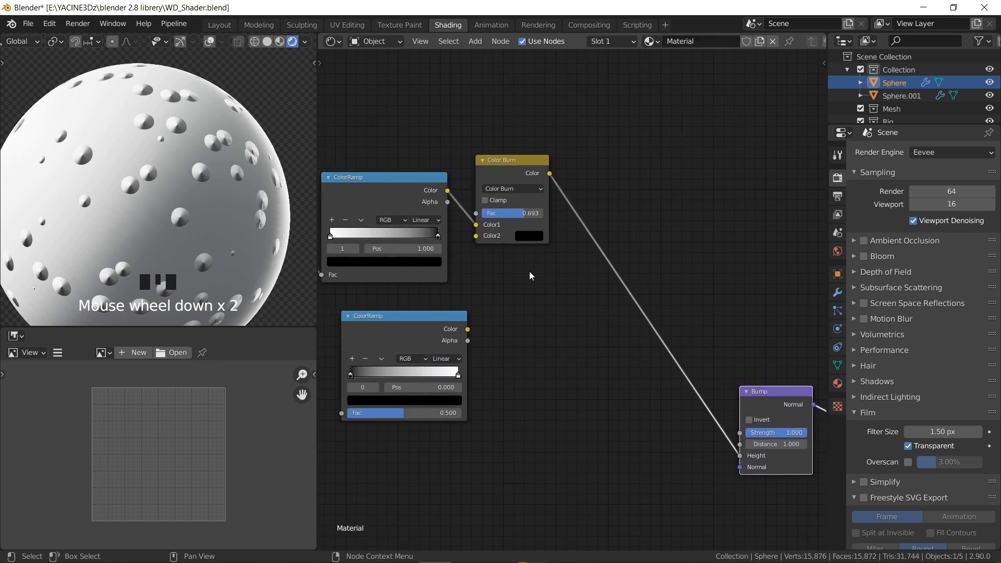
pyautogui.scroll(2, 414, 230)
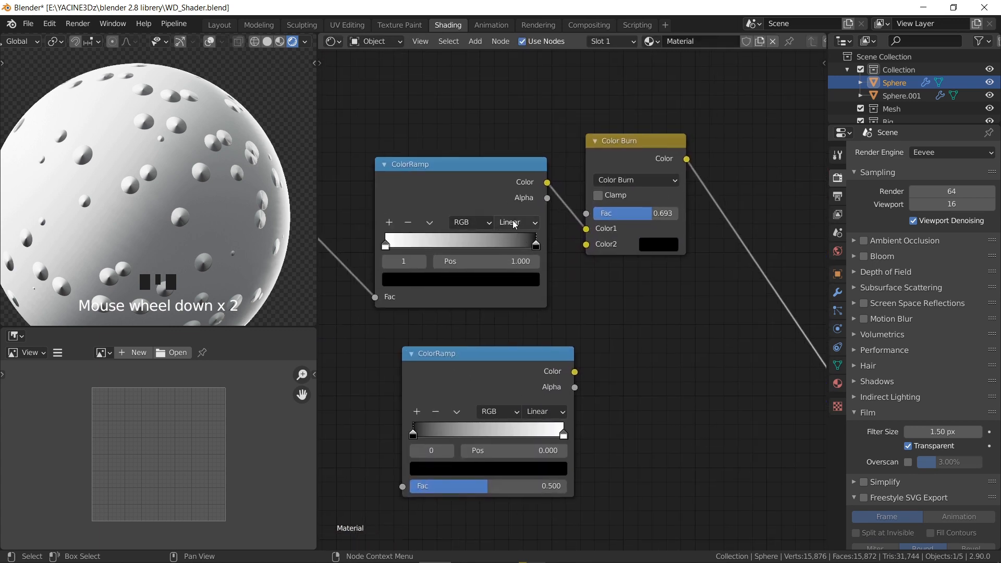
pyautogui.click(513, 223)
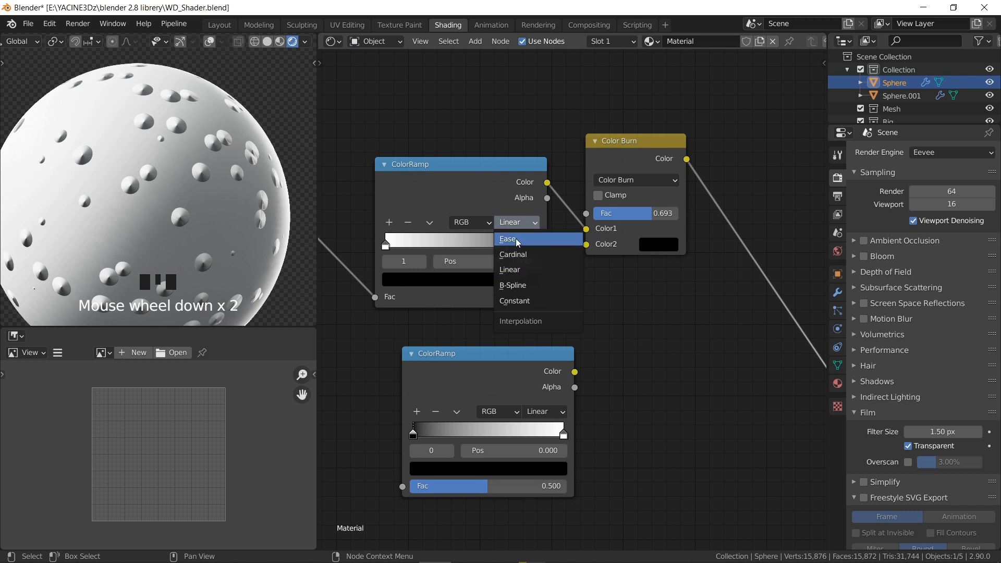
pyautogui.click(529, 243)
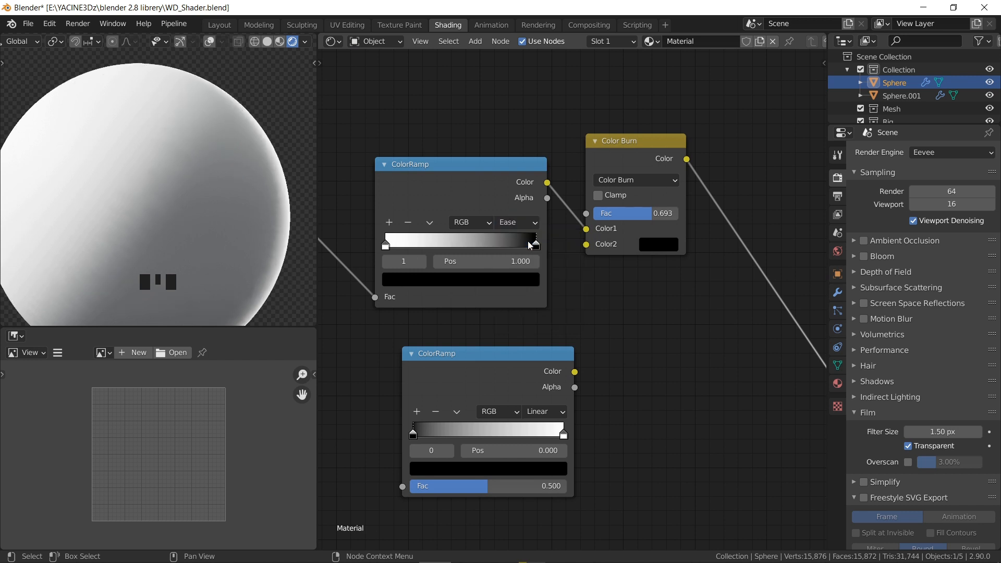
# Set the Bump node's Distance to 0.001 and its Strength to 20.
pyautogui.scroll(-4, 576, 291)
pyautogui.moveTo(726, 407); pyautogui.dragTo(537, 309, button='middle')
pyautogui.click(710, 370)
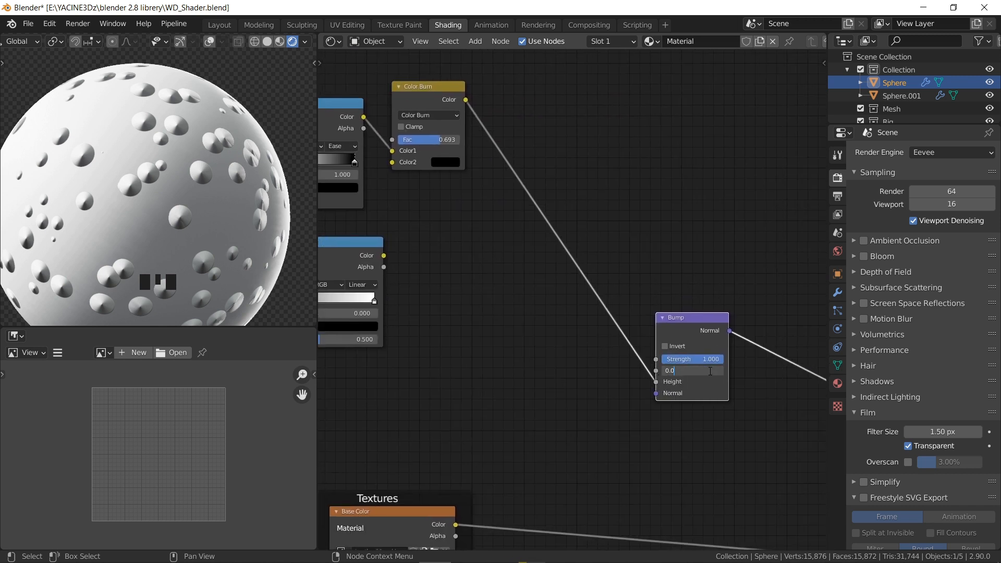
pyautogui.write('0.001')
pyautogui.press('Return')
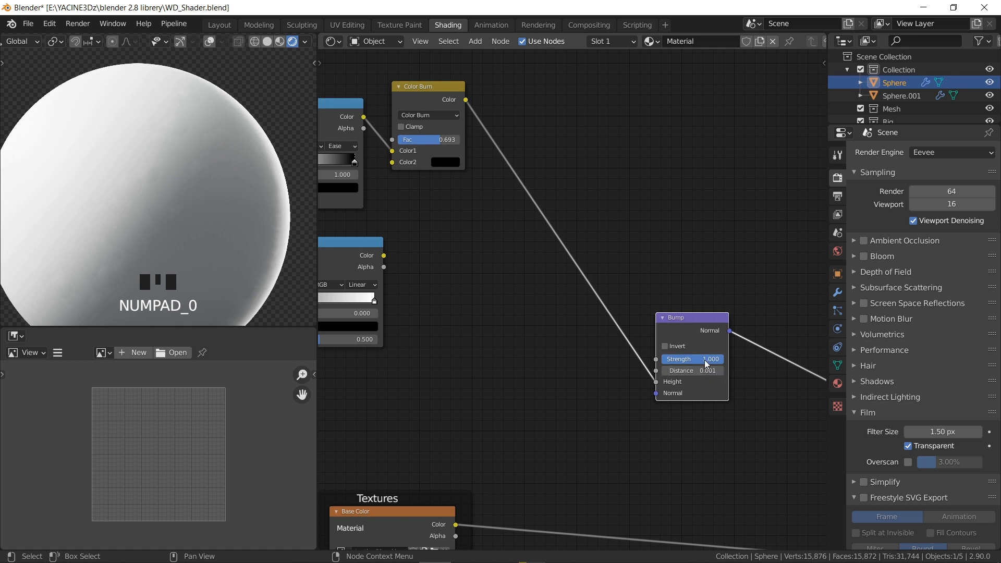
pyautogui.click(709, 359)
pyautogui.write('20')
pyautogui.press('Return')
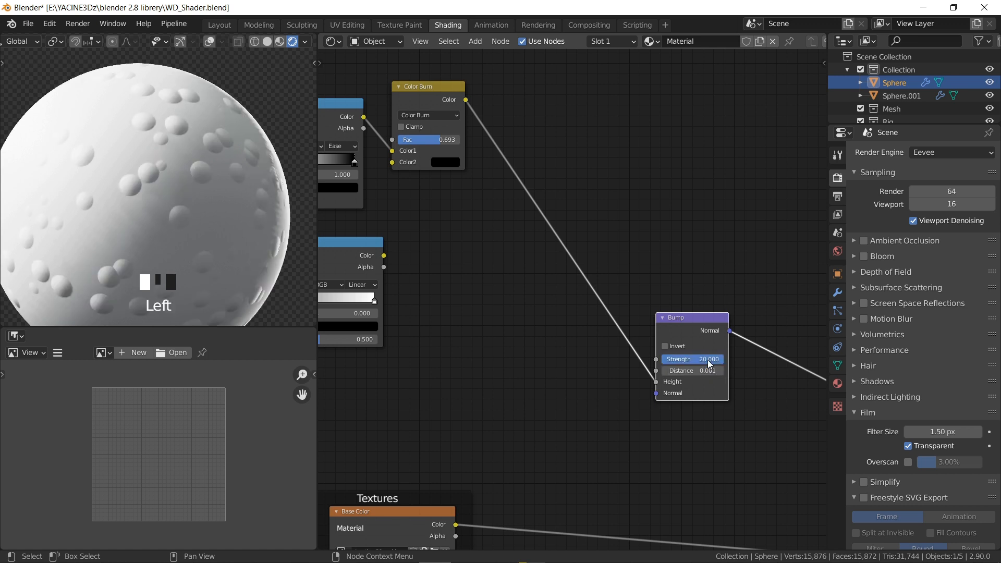
# Insert an RGB Curves node on the link between the Color Burn node and the Bump's Height.
pyautogui.moveTo(477, 196); pyautogui.dragTo(471, 241, button='middle')
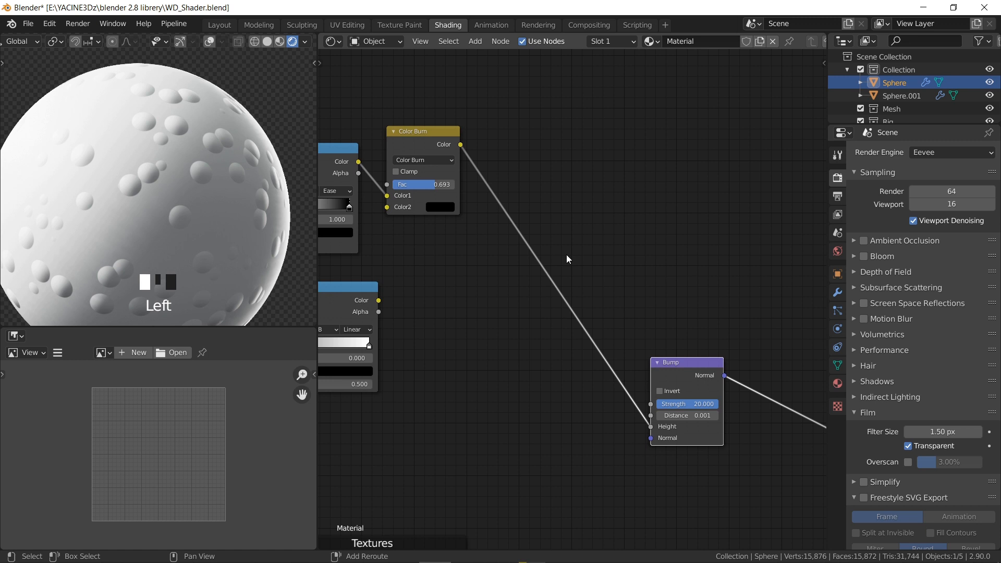
pyautogui.hotkey('shift', 'a')
pyautogui.press('s')
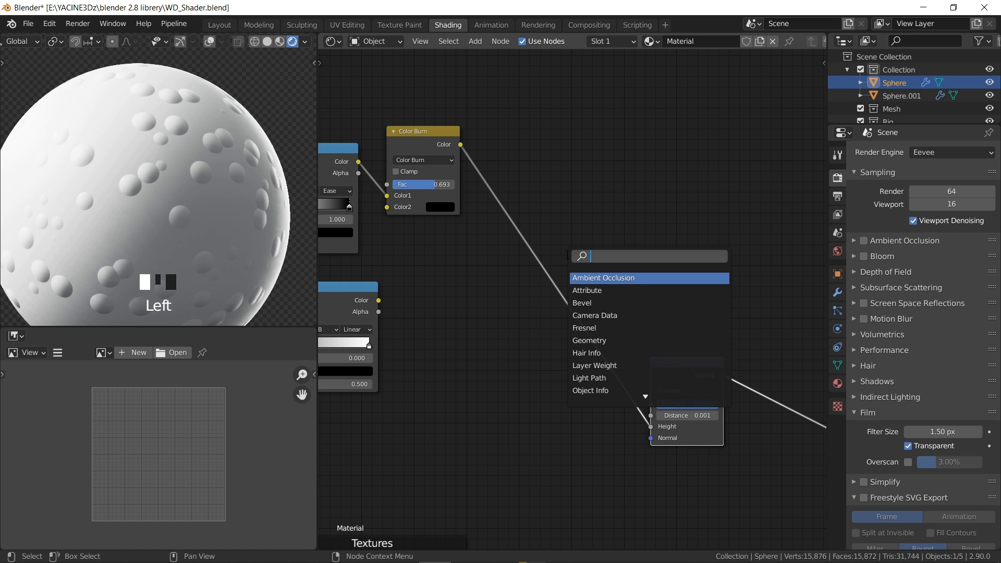
pyautogui.write('c')
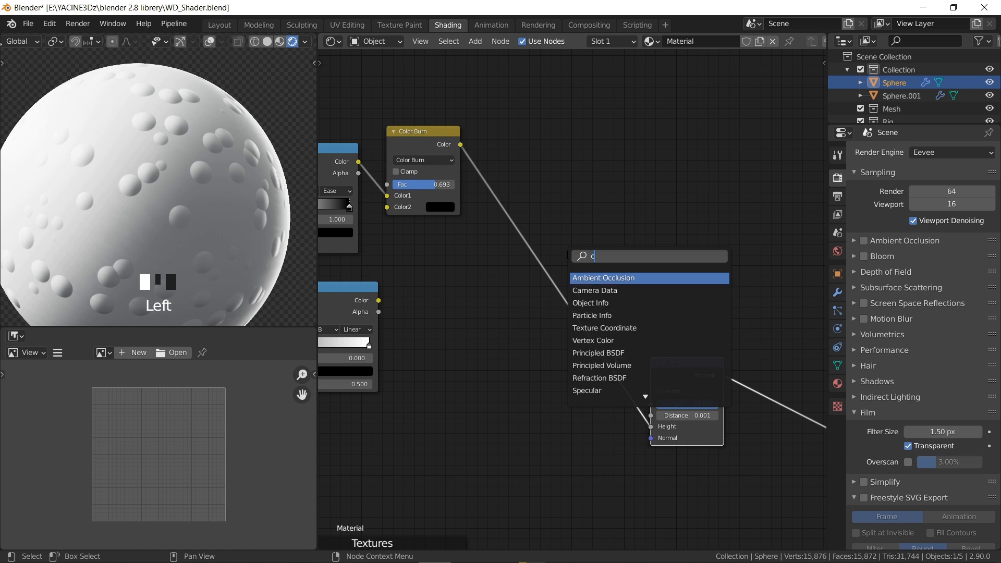
pyautogui.write('ur')
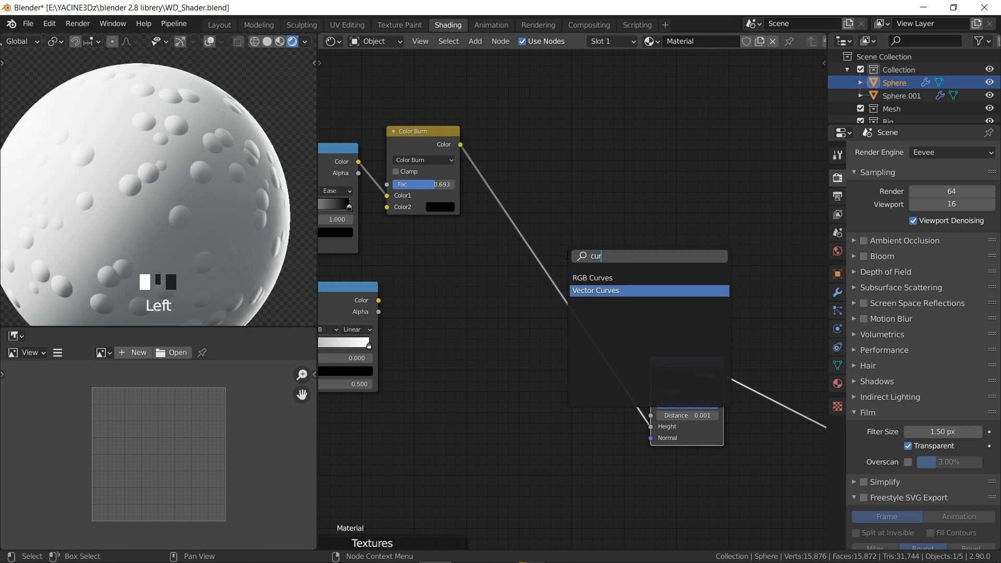
pyautogui.press('Return')
pyautogui.moveTo(499, 167); pyautogui.dragTo(500, 168)
# Bow the RGB curve upward with a point at about X 0.34, Y 0.63, and set the Bump's Strength to 25.
pyautogui.scroll(3, 552, 197)
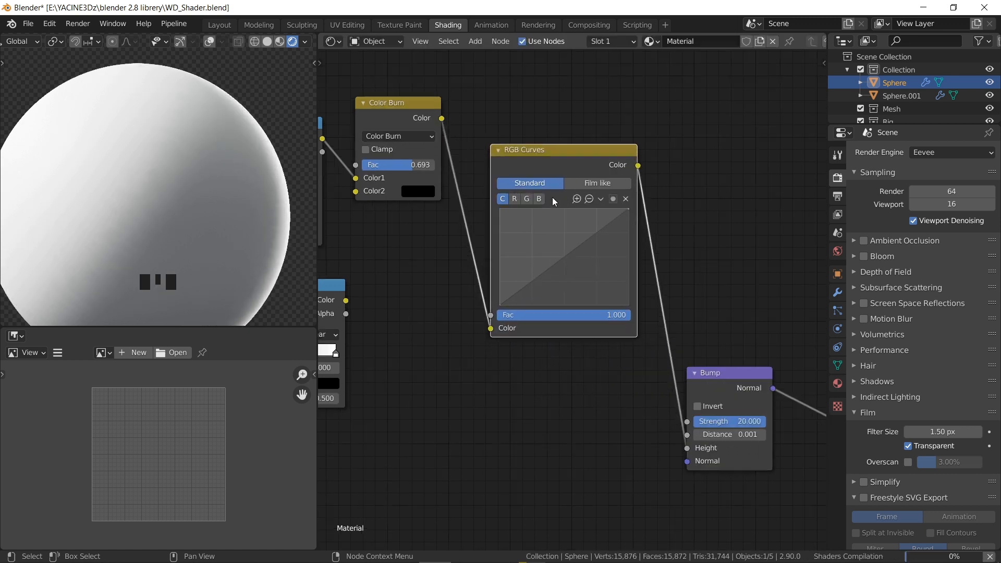
pyautogui.scroll(2, 160, 159)
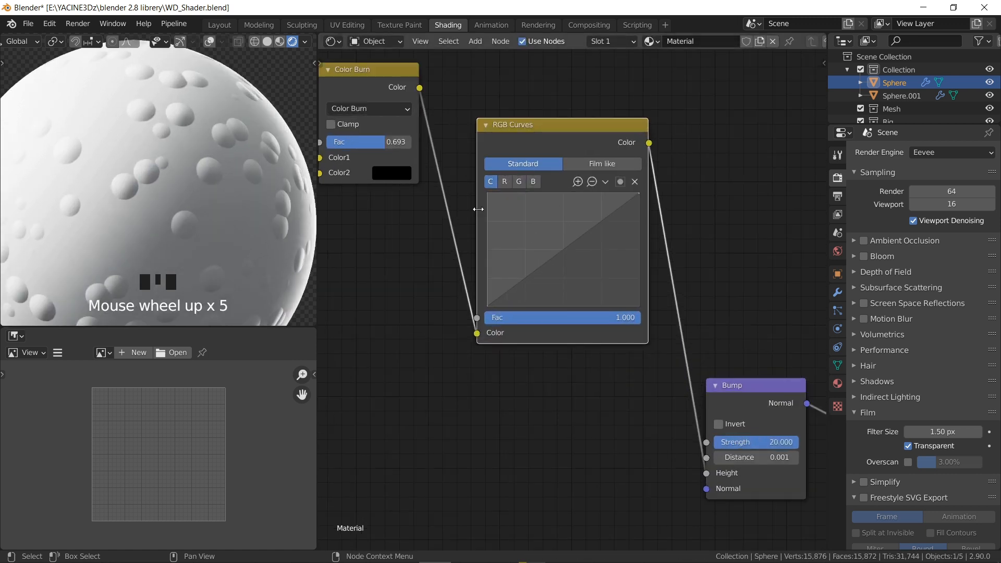
pyautogui.moveTo(562, 255); pyautogui.dragTo(536, 239)
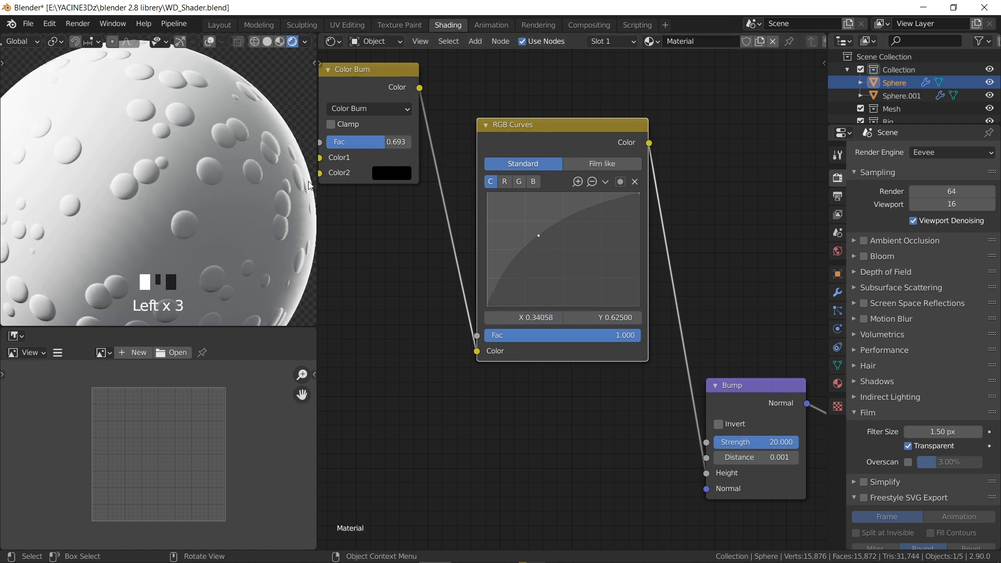
pyautogui.moveTo(795, 428); pyautogui.dragTo(688, 372, button='middle')
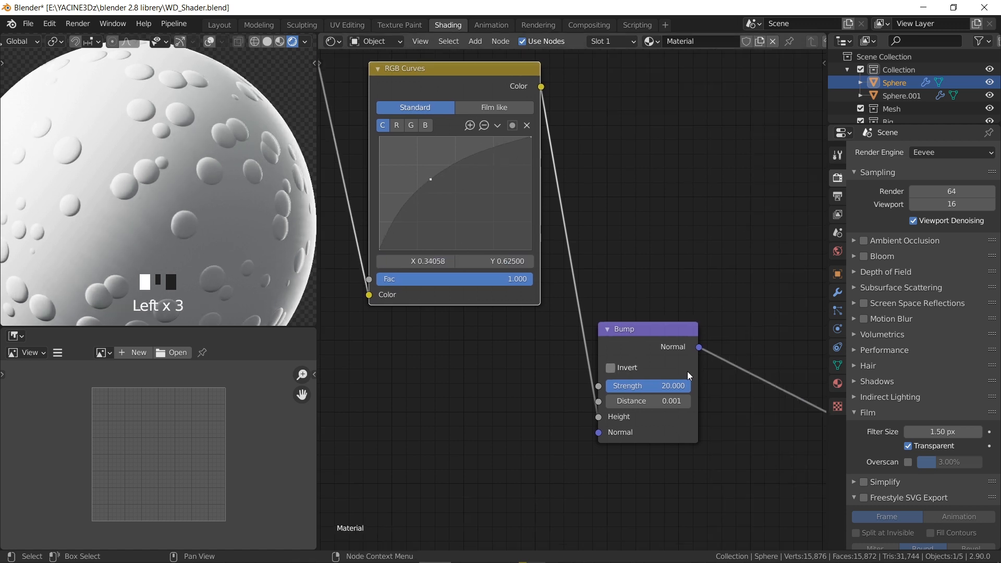
pyautogui.click(661, 384)
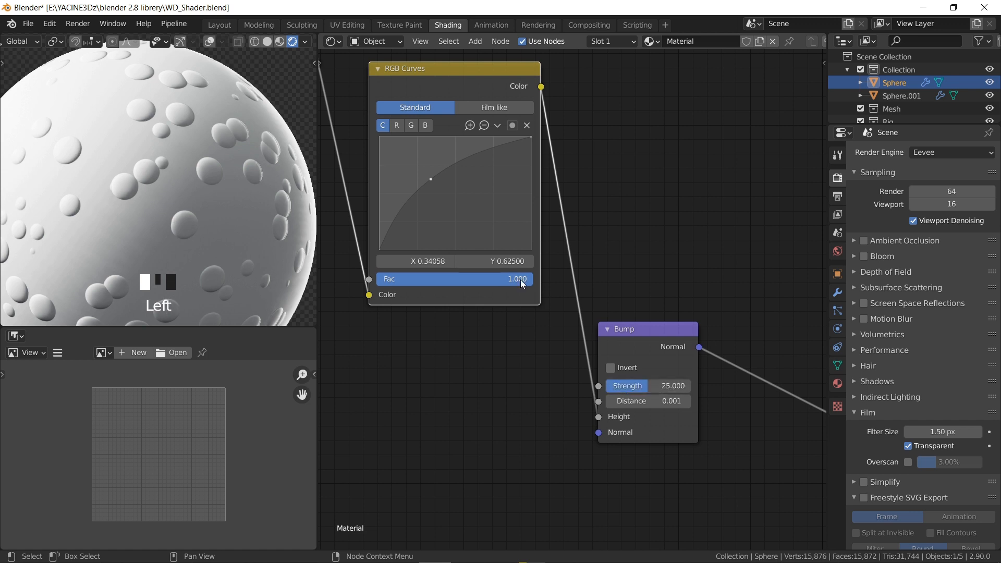
# Lower the upper Voronoi Texture's Randomness to about 0.787.
pyautogui.scroll(-3, 532, 288)
pyautogui.scroll(-3, 155, 215)
pyautogui.moveTo(398, 219); pyautogui.dragTo(714, 273, button='middle')
pyautogui.moveTo(621, 275); pyautogui.dragTo(656, 242, button='middle')
pyautogui.scroll(3, 566, 284)
pyautogui.moveTo(396, 232); pyautogui.dragTo(524, 254, button='middle')
pyautogui.moveTo(494, 281); pyautogui.dragTo(477, 281)
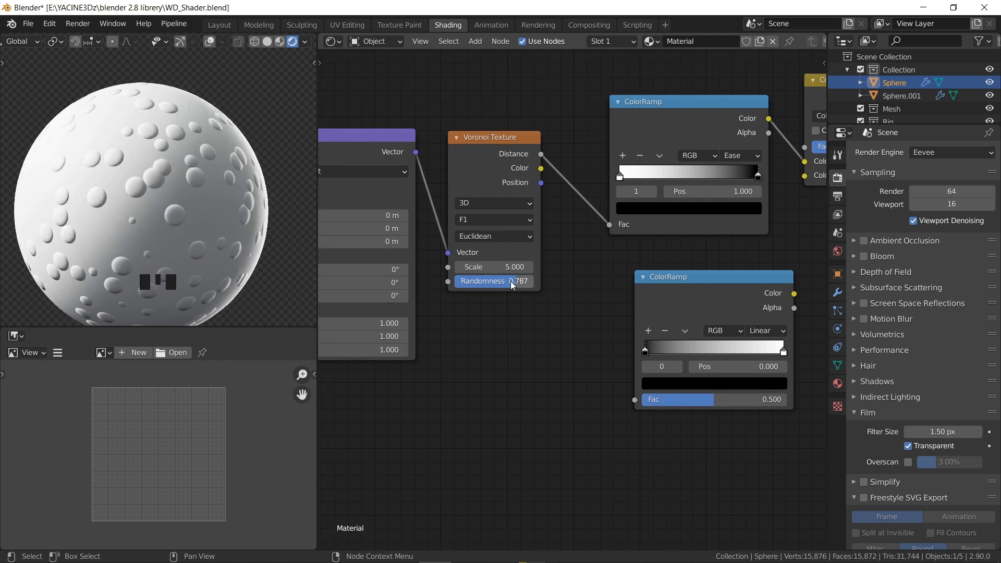
# Align the lower ColorRamp directly beneath the upper one.
pyautogui.scroll(-6, 565, 301)
pyautogui.moveTo(529, 293); pyautogui.dragTo(460, 228, button='middle')
pyautogui.moveTo(609, 267); pyautogui.dragTo(505, 276, button='middle')
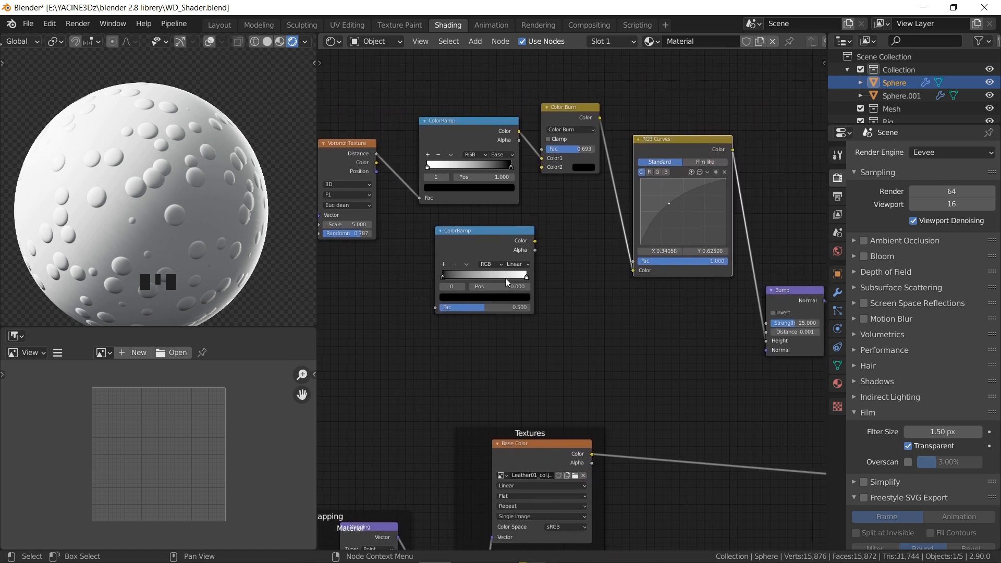
pyautogui.scroll(-2, 506, 280)
pyautogui.moveTo(497, 251); pyautogui.dragTo(486, 256)
# Examine the rounded droplet bumps on the sphere up close.
pyautogui.scroll(1, 556, 285)
pyautogui.moveTo(556, 286); pyautogui.dragTo(488, 282, button='middle')
pyautogui.scroll(-2, 488, 282)
pyautogui.scroll(4, 150, 177)
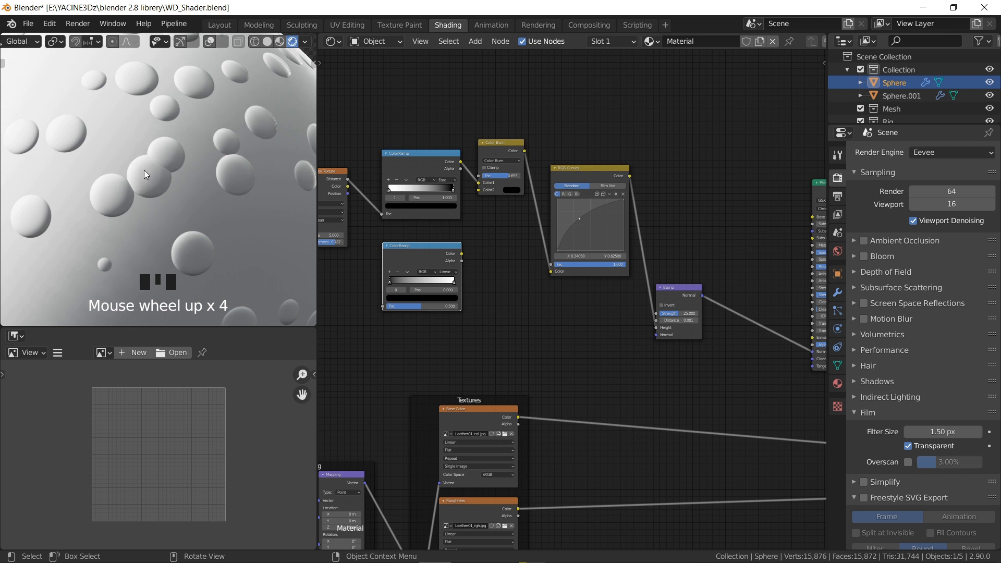
pyautogui.scroll(-2, 440, 295)
pyautogui.moveTo(439, 295); pyautogui.dragTo(476, 262, button='middle')
pyautogui.scroll(3, 460, 279)
pyautogui.scroll(3, 497, 281)
pyautogui.hotkey('shift', 'a')
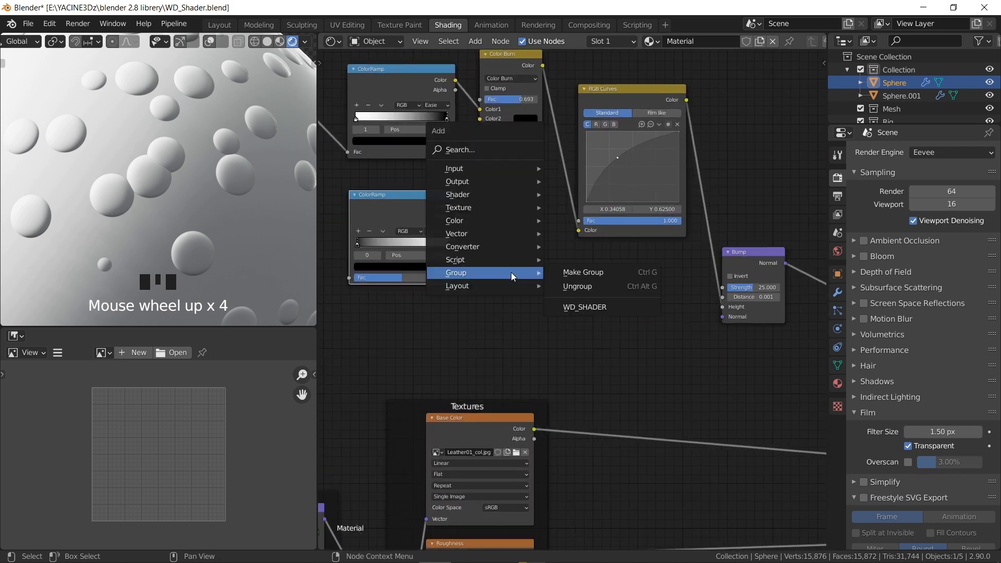
# Connect the lower ColorRamp's Color to the upper Principled BSDF's Base Color.
pyautogui.scroll(-4, 673, 316)
pyautogui.moveTo(673, 315); pyautogui.dragTo(515, 326, button='middle')
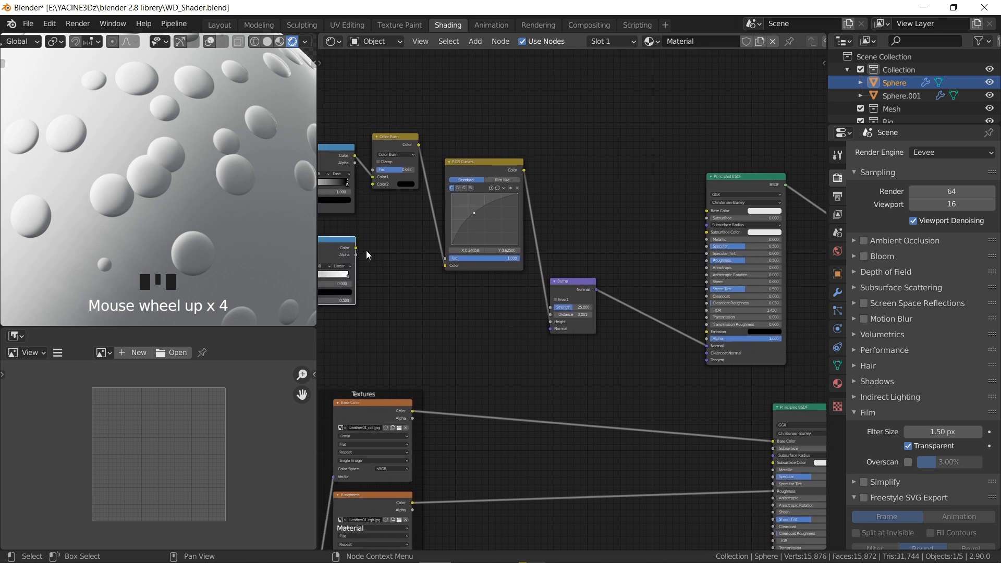
pyautogui.moveTo(753, 223); pyautogui.dragTo(709, 211)
# Connect the Color Burn node's Color output to the lower ColorRamp's Fac.
pyautogui.moveTo(399, 286); pyautogui.dragTo(580, 261, button='middle')
pyautogui.scroll(-3, 573, 263)
pyautogui.moveTo(675, 138); pyautogui.dragTo(683, 165)
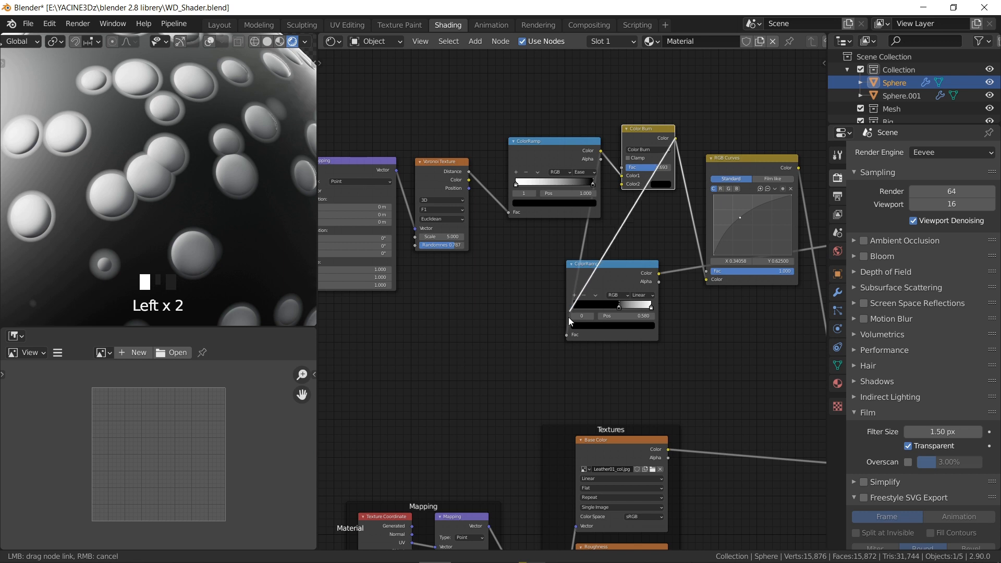
pyautogui.moveTo(568, 317); pyautogui.dragTo(567, 335)
# Move the lower ColorRamp's white stop to about 0.025 so the droplet mask has hard edges.
pyautogui.moveTo(612, 270)
pyautogui.mouseDown()
pyautogui.moveTo(661, 325)
pyautogui.moveTo(666, 314)
pyautogui.mouseUp()
pyautogui.moveTo(667, 316); pyautogui.dragTo(615, 294, button='middle')
pyautogui.scroll(2, 625, 314)
pyautogui.moveTo(648, 327); pyautogui.dragTo(547, 323)
pyautogui.moveTo(631, 328); pyautogui.dragTo(567, 328)
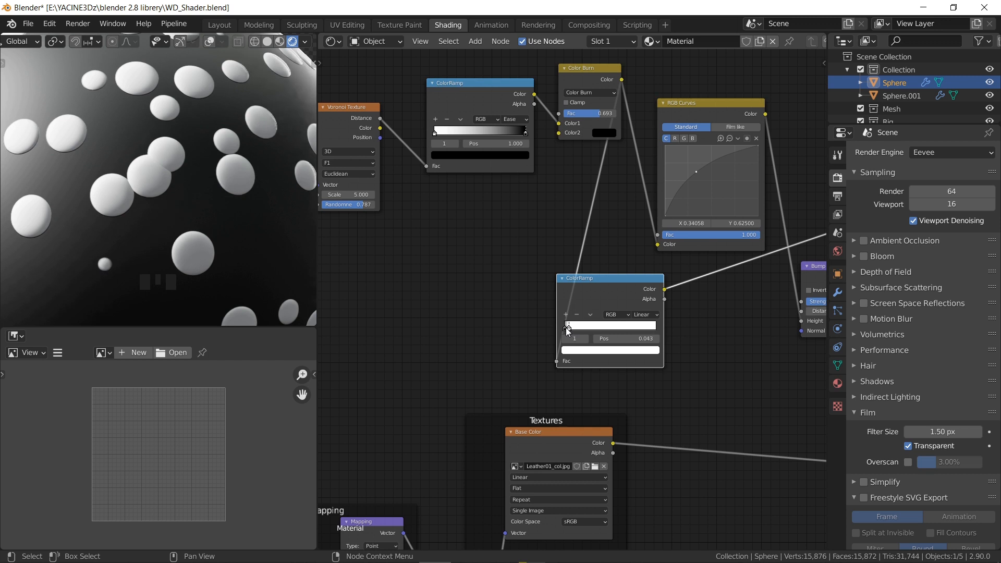
pyautogui.scroll(7, 171, 212)
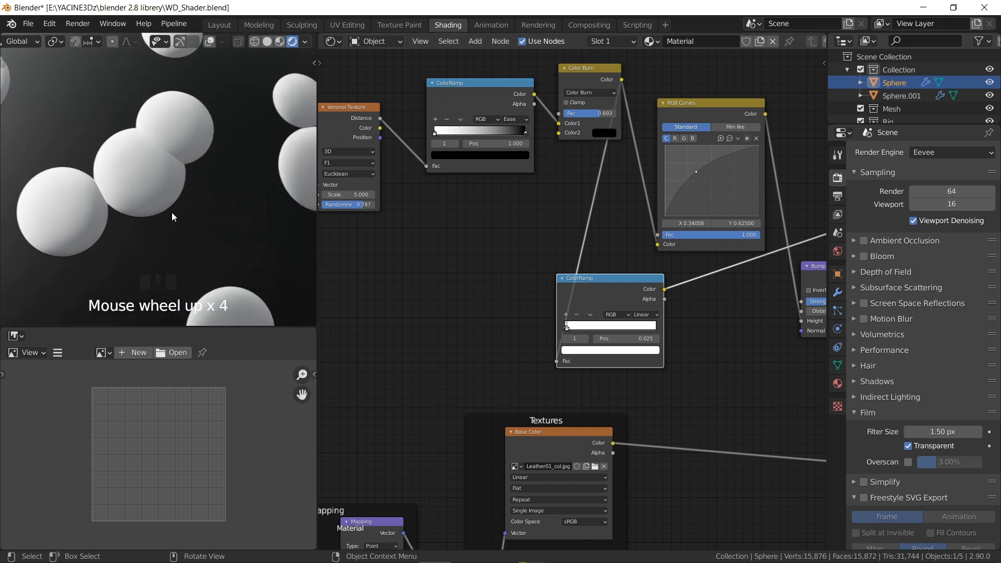
# Shift the lower ColorRamp back beneath the upper ColorRamp, away from the RGB Curves node.
pyautogui.scroll(-4, 174, 214)
pyautogui.scroll(1, 595, 345)
pyautogui.scroll(-4, 662, 343)
pyautogui.moveTo(666, 343); pyautogui.dragTo(508, 319, button='middle')
pyautogui.moveTo(424, 286); pyautogui.dragTo(334, 280)
pyautogui.moveTo(571, 279); pyautogui.dragTo(616, 219, button='middle')
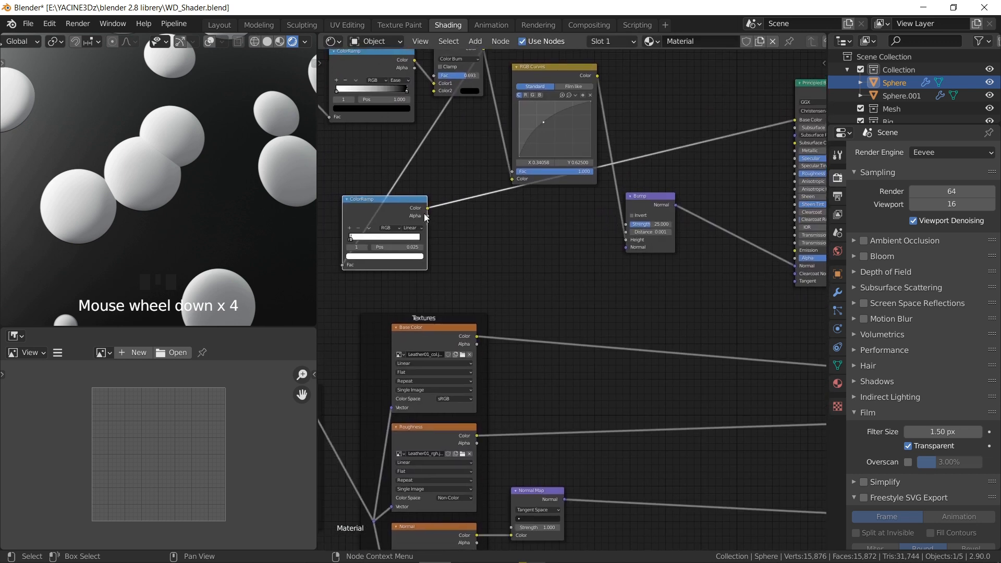
pyautogui.moveTo(488, 250); pyautogui.dragTo(518, 256, button='middle')
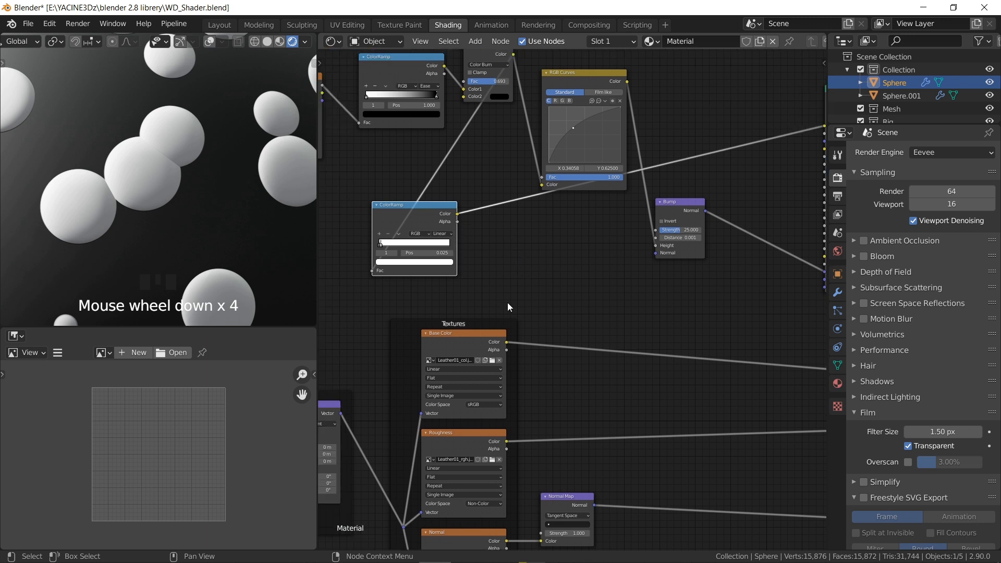
# Duplicate the Color Burn node and insert the copy on the link from the lower ColorRamp to the Base Color.
pyautogui.moveTo(500, 223); pyautogui.dragTo(486, 286, button='middle')
pyautogui.scroll(-2, 473, 260)
pyautogui.press('Delete')
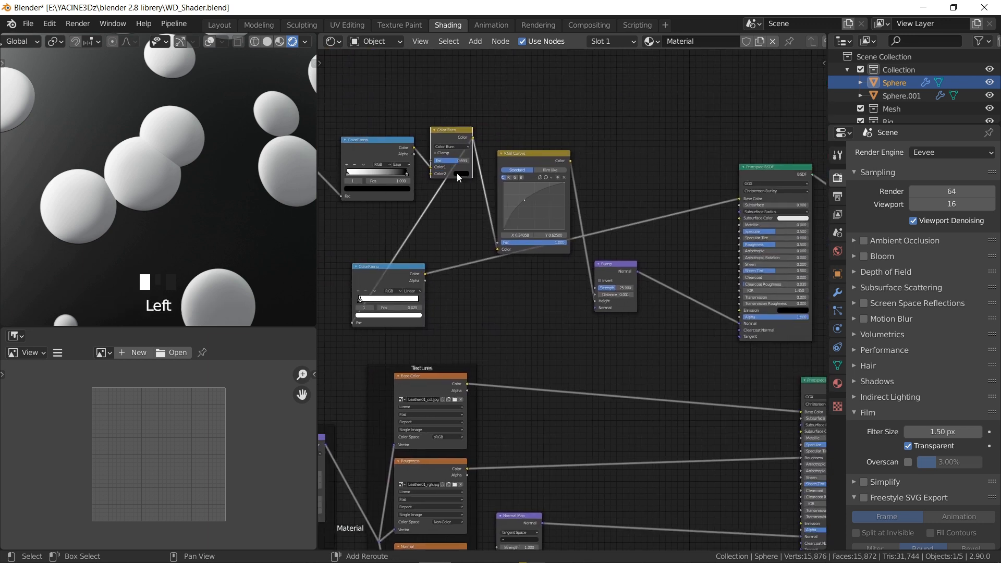
pyautogui.hotkey('shift', 'd')
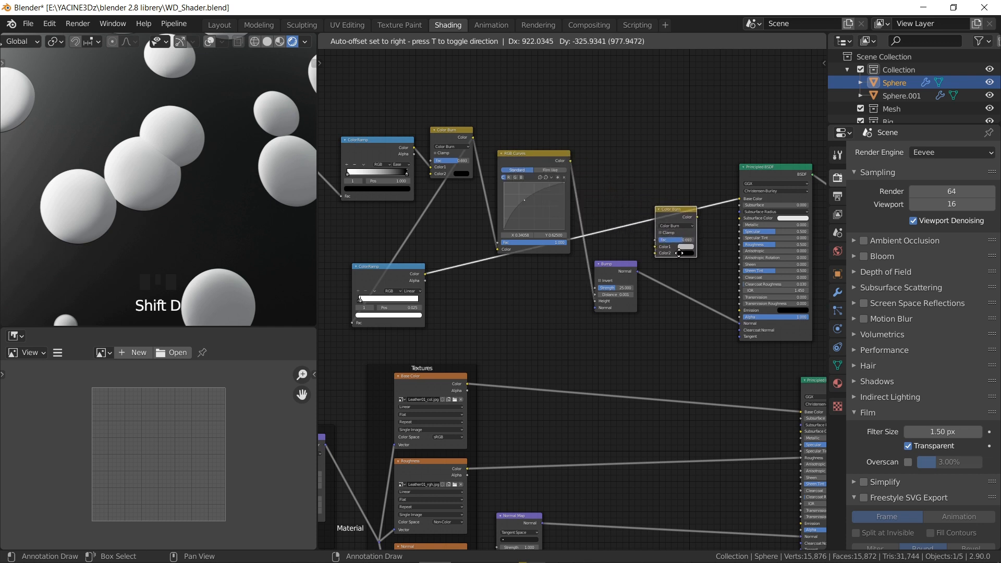
pyautogui.click(671, 230)
# Connect the duplicated Color Burn node's Color output to the Principled BSDF's Roughness as well.
pyautogui.scroll(1, 671, 231)
pyautogui.moveTo(671, 231)
pyautogui.mouseDown(button='middle')
pyautogui.moveTo(582, 238)
pyautogui.moveTo(542, 203)
pyautogui.mouseUp(button='middle')
pyautogui.scroll(1, 590, 179)
pyautogui.moveTo(621, 280); pyautogui.dragTo(630, 220)
pyautogui.moveTo(535, 153)
pyautogui.mouseDown()
pyautogui.moveTo(544, 166)
pyautogui.moveTo(515, 166)
pyautogui.mouseUp()
# Move the lower ColorRamp's link from the duplicated Color Burn node's Color1 input to its Fac.
pyautogui.scroll(1, 464, 208)
pyautogui.moveTo(464, 208)
pyautogui.mouseDown(button='middle')
pyautogui.moveTo(615, 182)
pyautogui.moveTo(630, 204)
pyautogui.mouseUp(button='middle')
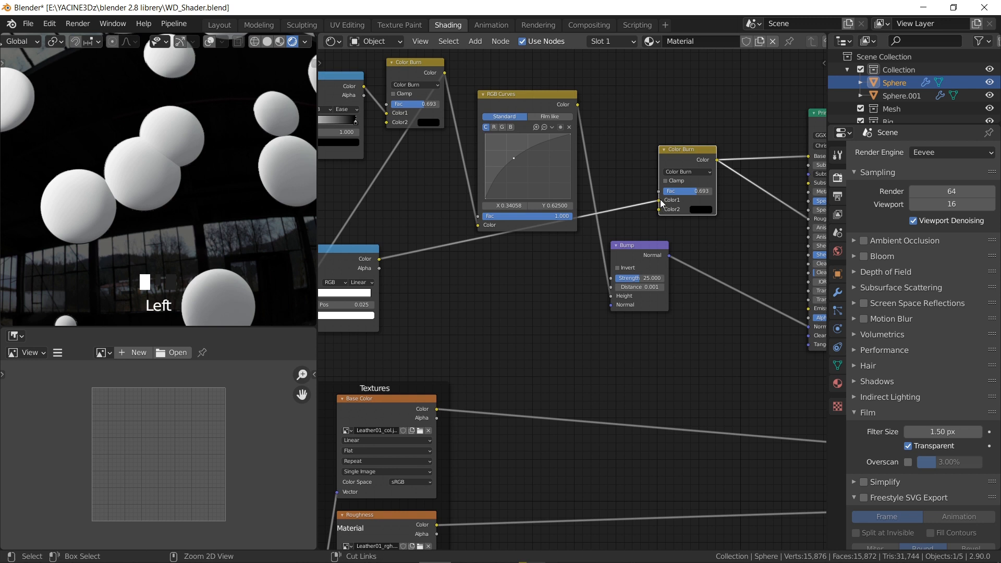
pyautogui.moveTo(660, 200); pyautogui.dragTo(659, 192)
pyautogui.scroll(1, 698, 226)
# Adjust the duplicated Color Burn node's Color1 to a medium grey.
pyautogui.scroll(2, 703, 229)
pyautogui.moveTo(704, 229)
pyautogui.mouseDown(button='middle')
pyautogui.moveTo(532, 262)
pyautogui.moveTo(533, 243)
pyautogui.mouseUp(button='middle')
pyautogui.click(533, 243)
pyautogui.moveTo(650, 295)
pyautogui.mouseDown()
pyautogui.moveTo(650, 328)
pyautogui.moveTo(649, 290)
pyautogui.moveTo(648, 305)
pyautogui.mouseUp()
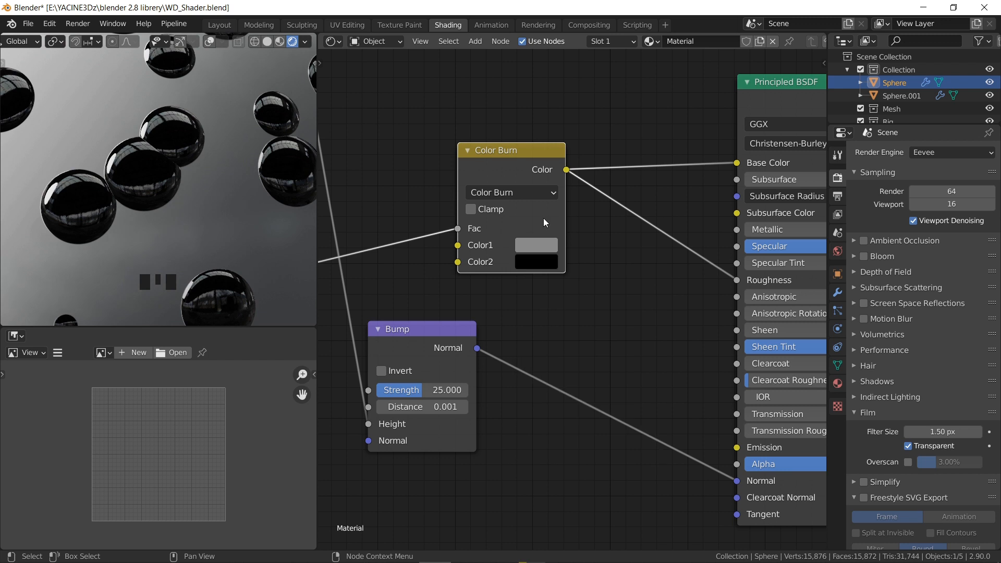
# Cut the Color Burn link to the Base Color and set the Base Color to blue (H 0.642, S 0.635, V 0.906).
pyautogui.scroll(-2, 674, 173)
pyautogui.keyDown('ctrl'); pyautogui.moveTo(663, 179); pyautogui.dragTo(666, 214, button='right'); pyautogui.keyUp('ctrl')
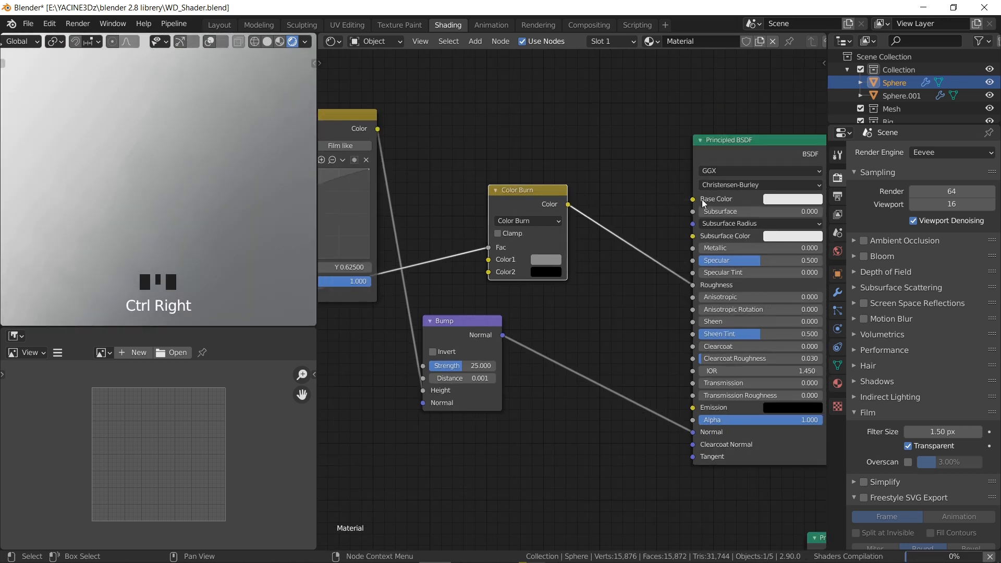
pyautogui.scroll(3, 511, 239)
pyautogui.moveTo(797, 184); pyautogui.dragTo(660, 204, button='middle')
pyautogui.click(716, 190)
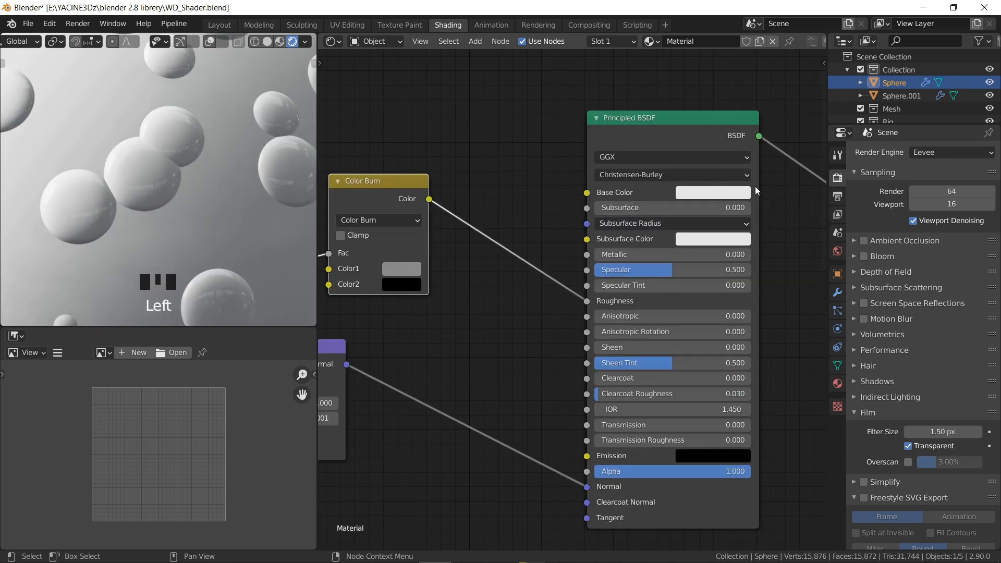
pyautogui.click(723, 188)
pyautogui.moveTo(746, 231); pyautogui.dragTo(761, 239)
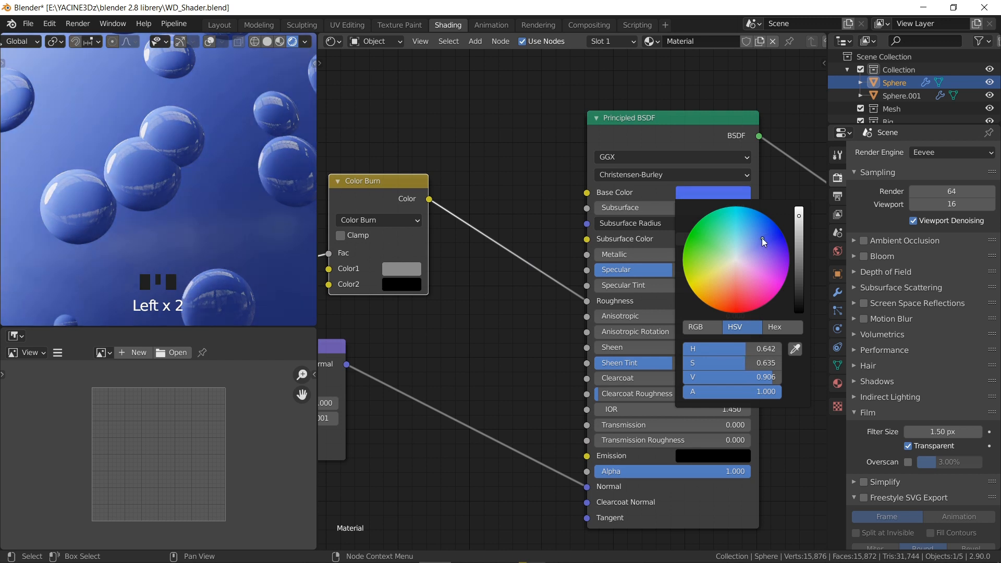
# Change the roughness Color Burn node's blending mode to Mix, adjust Color2 to a dark grey, and save the file.
pyautogui.scroll(2, 407, 202)
pyautogui.moveTo(438, 207); pyautogui.dragTo(577, 209, button='middle')
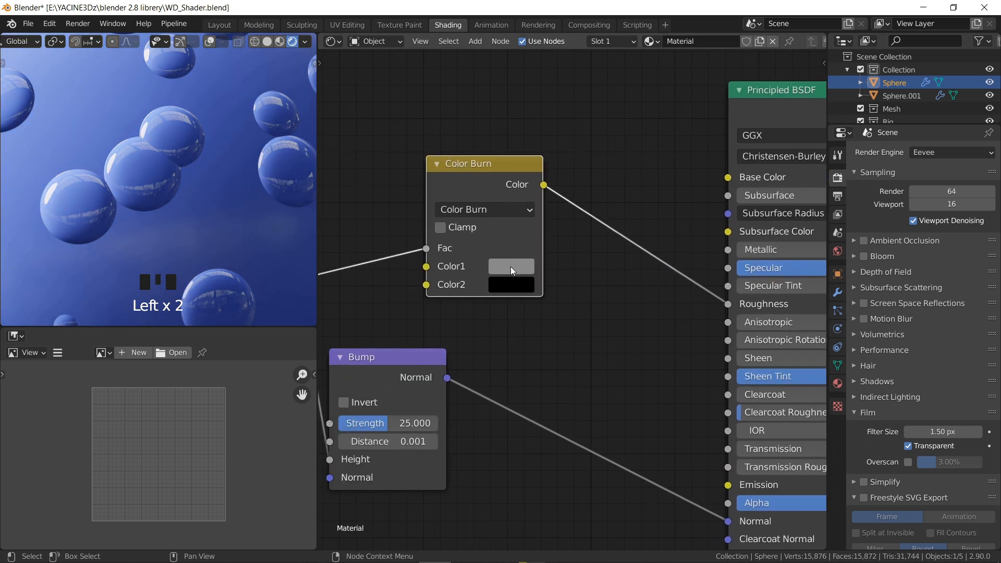
pyautogui.click(590, 200)
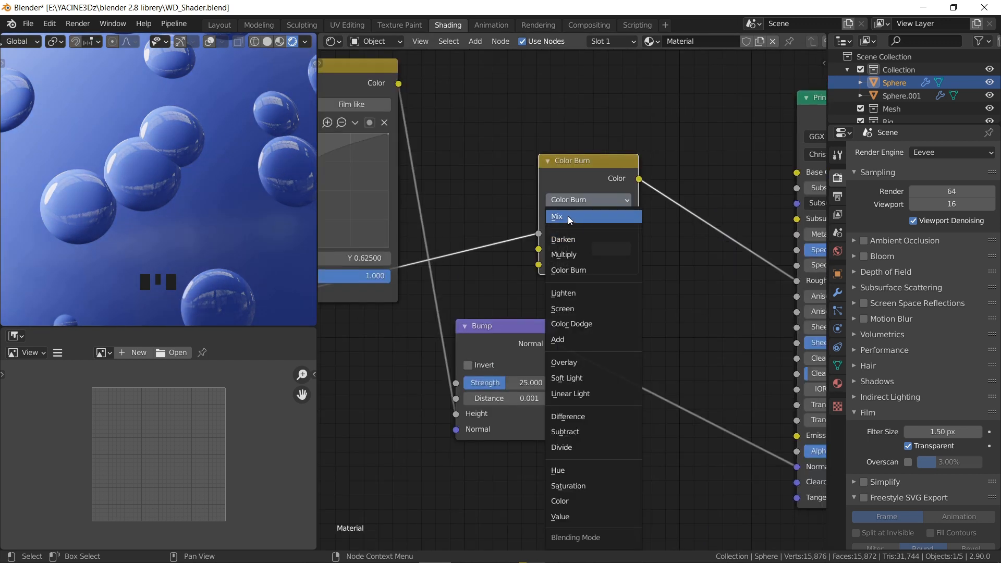
pyautogui.click(568, 216)
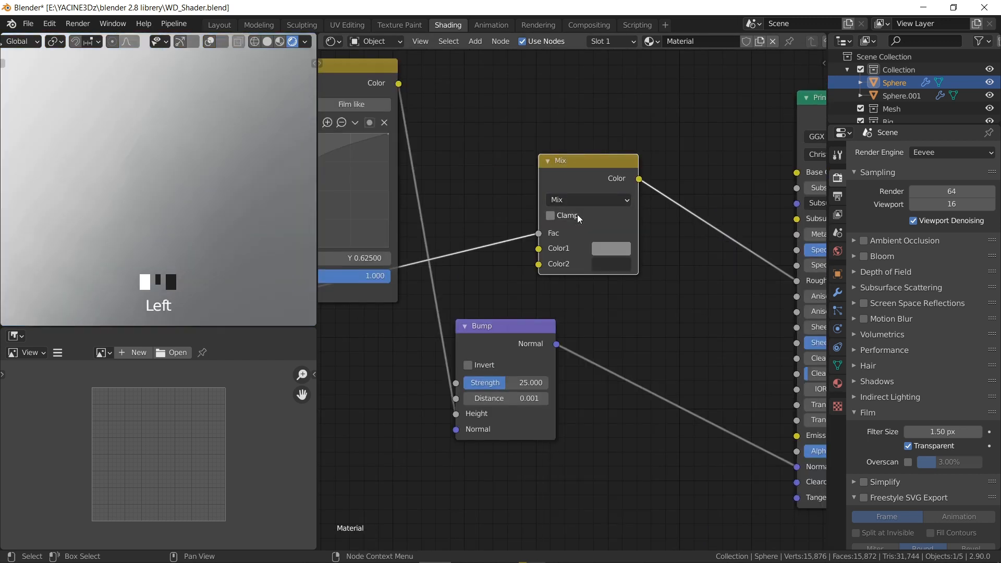
pyautogui.click(610, 262)
pyautogui.moveTo(714, 145); pyautogui.dragTo(713, 102)
pyautogui.click(611, 249)
pyautogui.hotkey('ctrl', 's')
# Shift the Mix node nearer the RGB Curves node and place a duplicate of it below the Bump node.
pyautogui.scroll(-4, 444, 256)
pyautogui.scroll(-6, 195, 211)
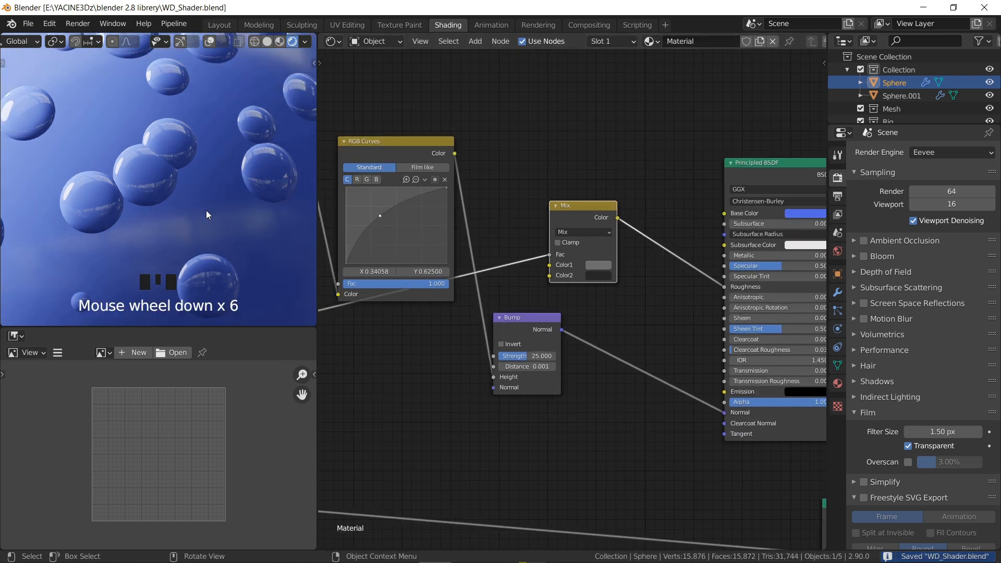
pyautogui.moveTo(546, 285); pyautogui.dragTo(636, 287, button='middle')
pyautogui.moveTo(633, 211); pyautogui.dragTo(599, 210)
pyautogui.scroll(-1, 555, 312)
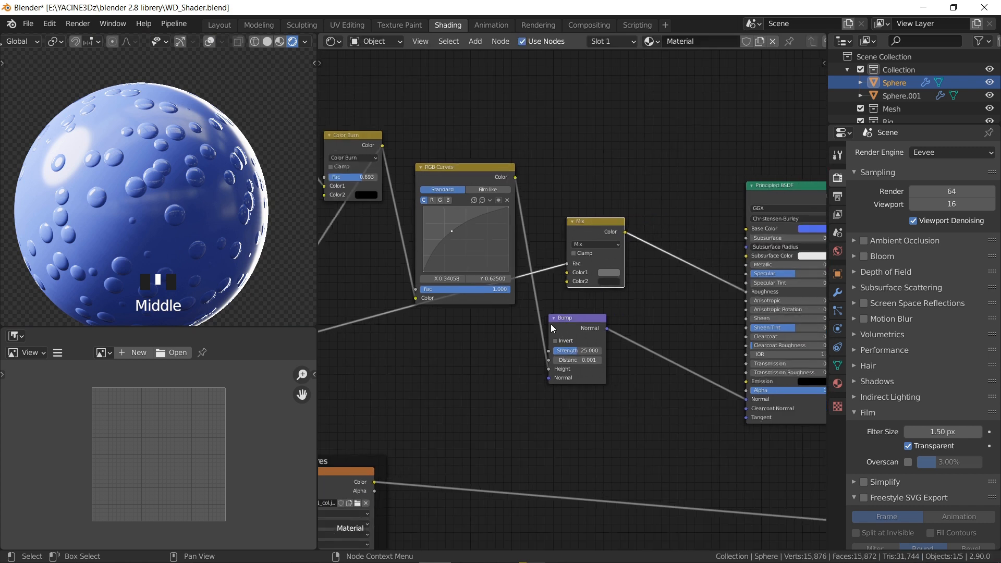
pyautogui.moveTo(554, 316); pyautogui.dragTo(582, 222, button='middle')
pyautogui.scroll(-1, 658, 289)
pyautogui.moveTo(600, 156); pyautogui.dragTo(581, 197, button='middle')
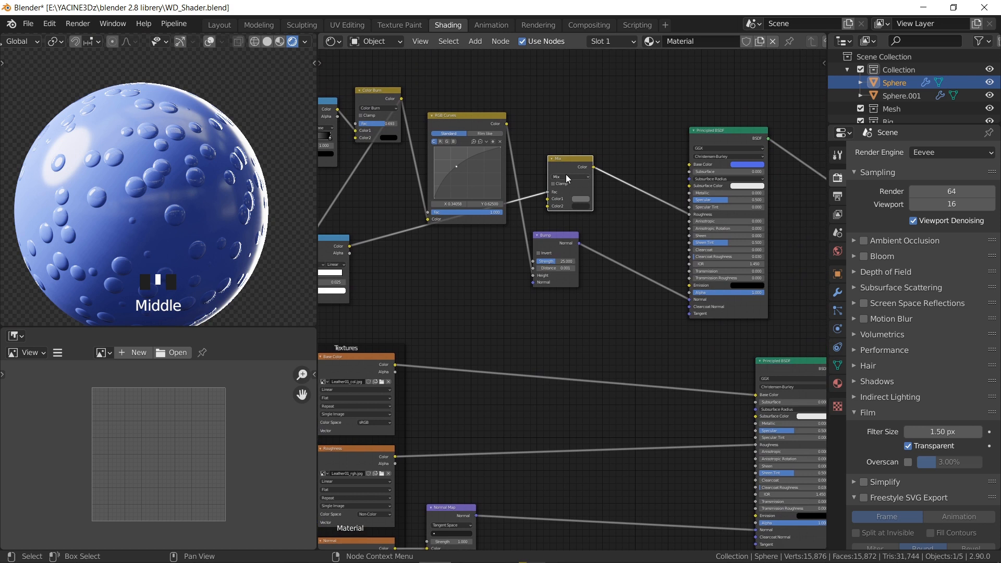
pyautogui.scroll(1, 570, 141)
pyautogui.hotkey('shift', 'd')
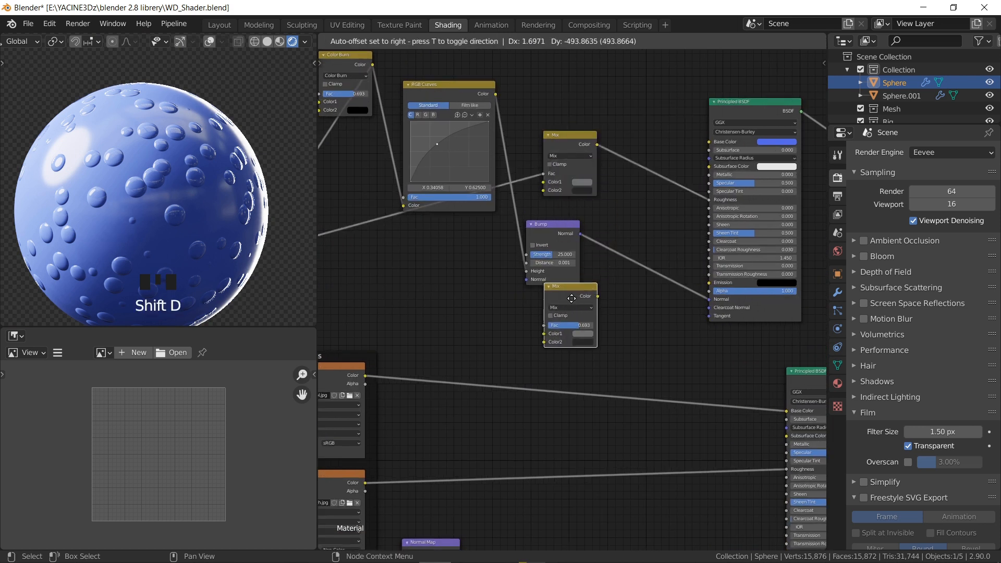
pyautogui.click(549, 315)
pyautogui.scroll(2, 157, 174)
pyautogui.scroll(1, 511, 239)
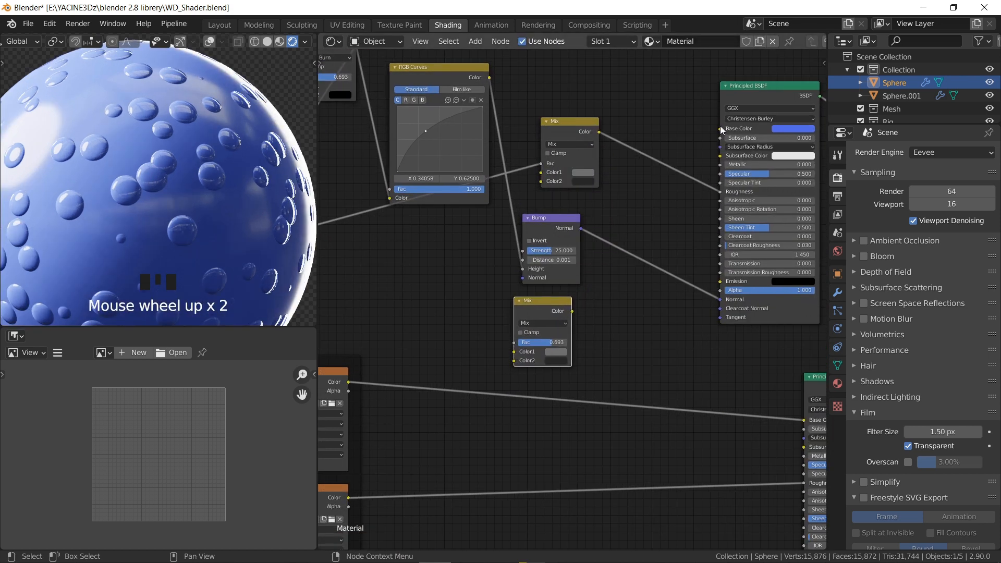
pyautogui.scroll(1, 724, 131)
# Connect the duplicated Mix node's Color to the upper Principled BSDF's Base Color, and the lower ColorRamp's Color to the duplicate's Color1.
pyautogui.moveTo(471, 316); pyautogui.dragTo(535, 267)
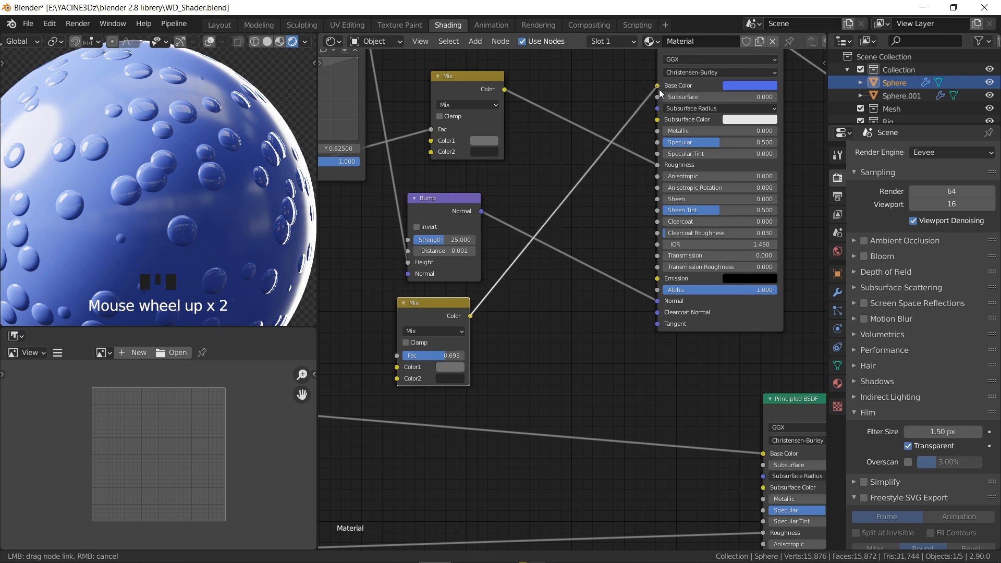
pyautogui.moveTo(658, 89); pyautogui.dragTo(657, 87)
pyautogui.scroll(-4, 465, 295)
pyautogui.moveTo(465, 295); pyautogui.dragTo(610, 239, button='middle')
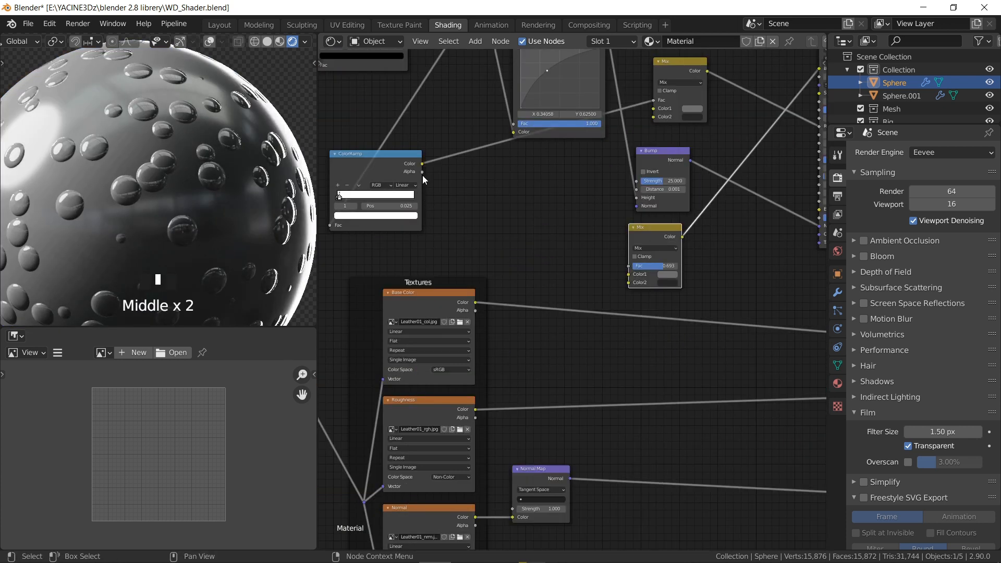
pyautogui.scroll(-1, 427, 179)
pyautogui.moveTo(427, 176); pyautogui.dragTo(441, 169)
pyautogui.moveTo(630, 280); pyautogui.dragTo(627, 277)
# Try Color Burn blending on the duplicated Mix node with a Fac of 0.753.
pyautogui.scroll(4, 650, 277)
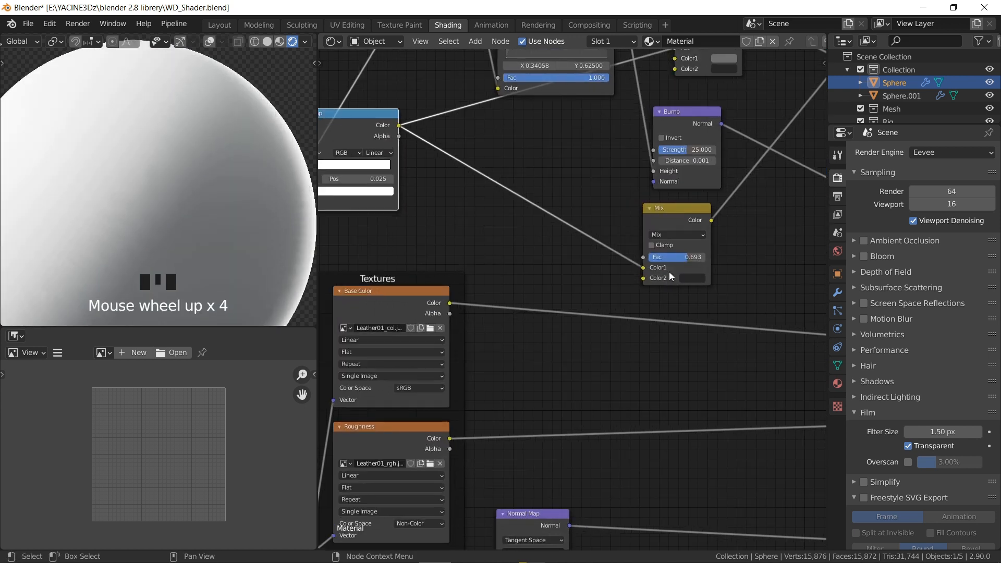
pyautogui.moveTo(678, 235); pyautogui.dragTo(597, 249, button='middle')
pyautogui.scroll(2, 533, 258)
pyautogui.scroll(-1, 537, 265)
pyautogui.moveTo(597, 263); pyautogui.dragTo(595, 263)
pyautogui.click(596, 233)
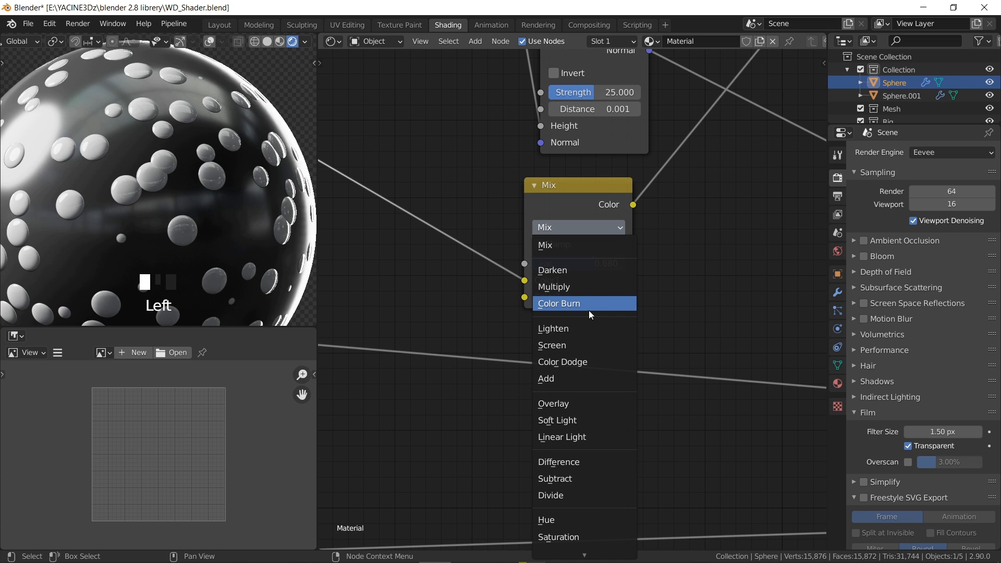
pyautogui.click(587, 307)
pyautogui.moveTo(591, 262); pyautogui.dragTo(598, 262)
# Set the duplicated node's blending mode to Multiply and enable Clamp.
pyautogui.click(600, 229)
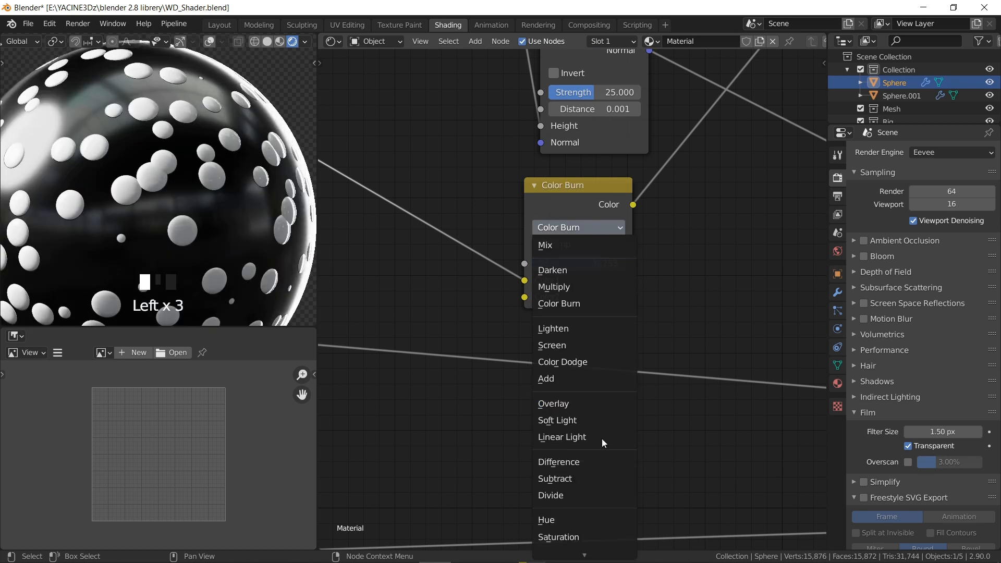
pyautogui.click(559, 286)
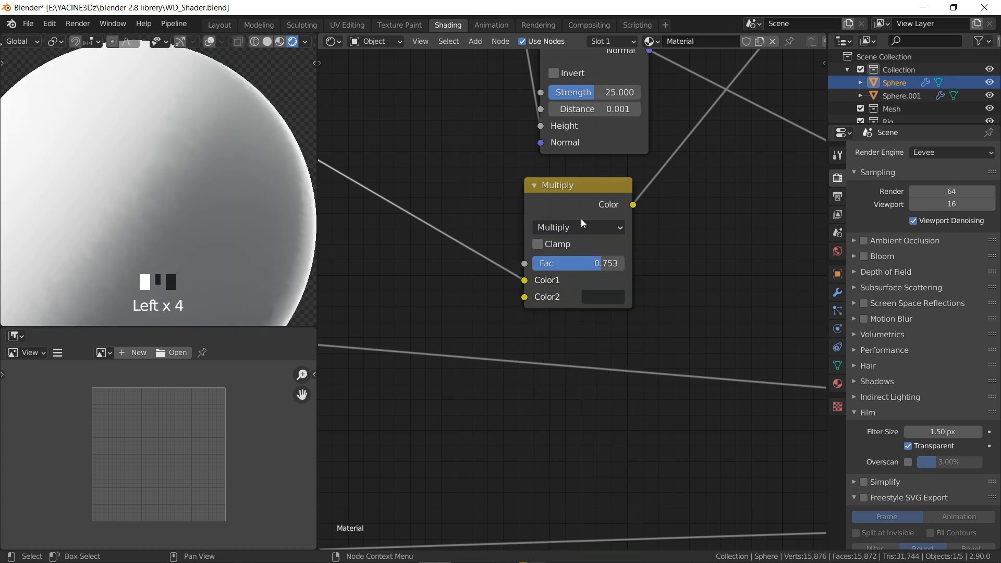
pyautogui.click(539, 244)
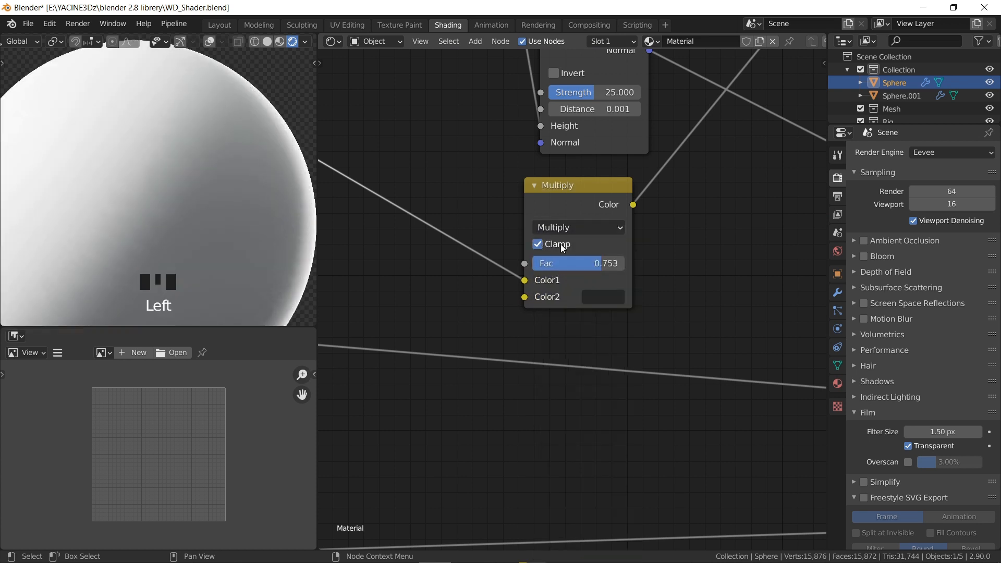
# Connect the leather Base Color texture's Color output to the Multiply node's Color2.
pyautogui.scroll(-2, 579, 291)
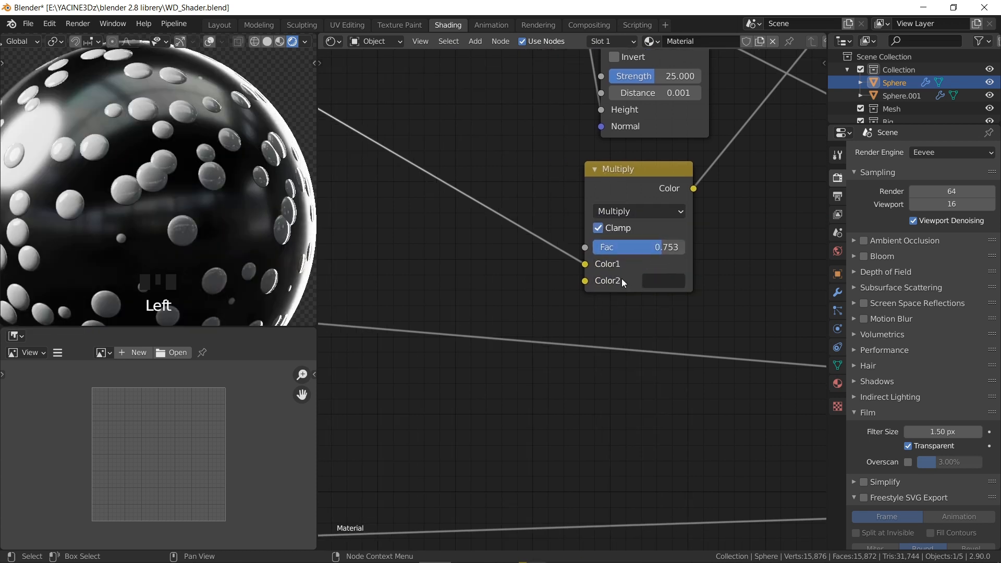
pyautogui.moveTo(571, 299); pyautogui.dragTo(627, 272, button='middle')
pyautogui.scroll(-1, 618, 283)
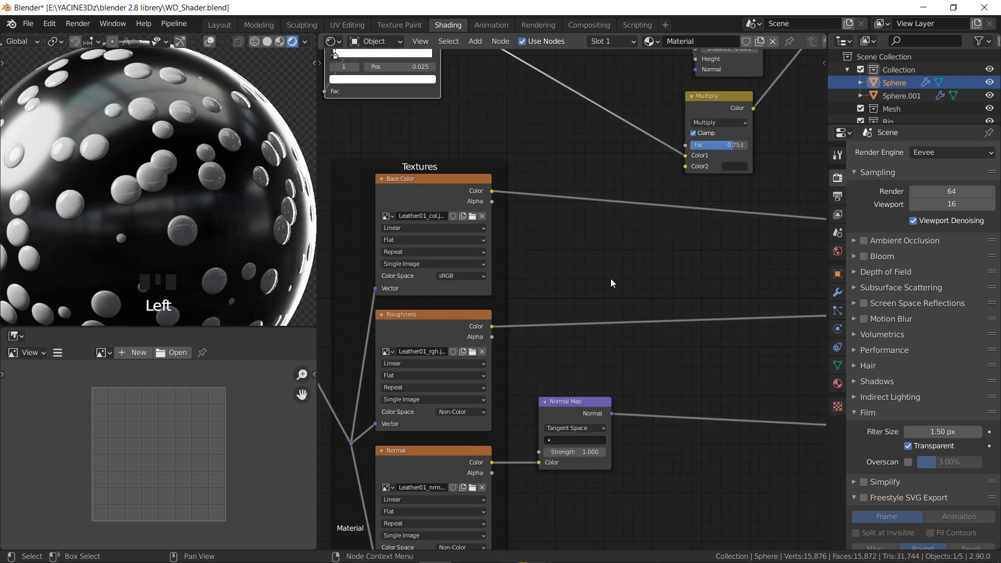
pyautogui.scroll(-1, 580, 247)
pyautogui.moveTo(580, 248); pyautogui.dragTo(458, 353, button='middle')
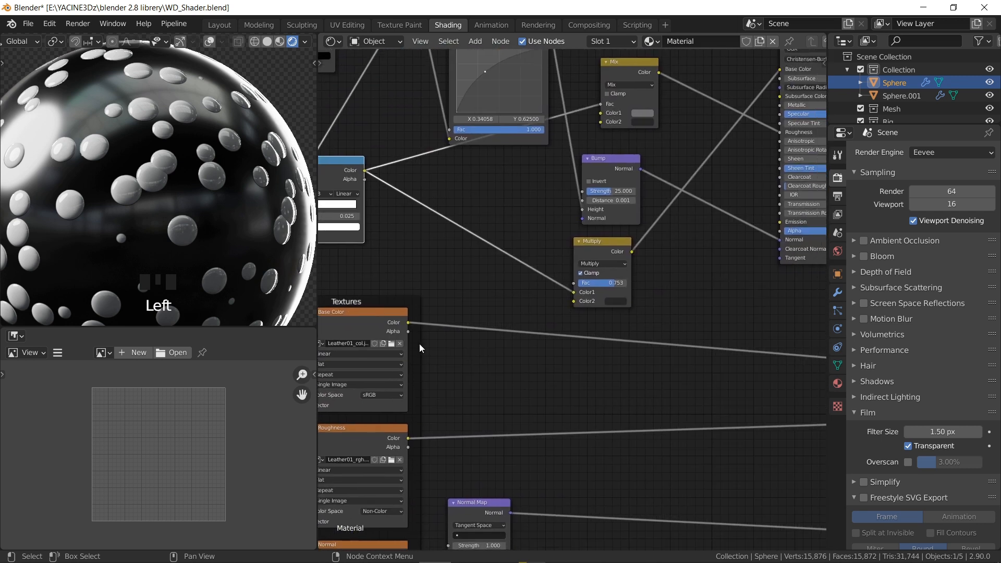
pyautogui.moveTo(406, 322); pyautogui.dragTo(579, 302)
# Try a lower Fac of about 0.487 on the Multiply node.
pyautogui.moveTo(579, 301); pyautogui.dragTo(524, 340, button='middle')
pyautogui.scroll(6, 524, 340)
pyautogui.moveTo(525, 375); pyautogui.dragTo(505, 375)
pyautogui.scroll(2, 496, 370)
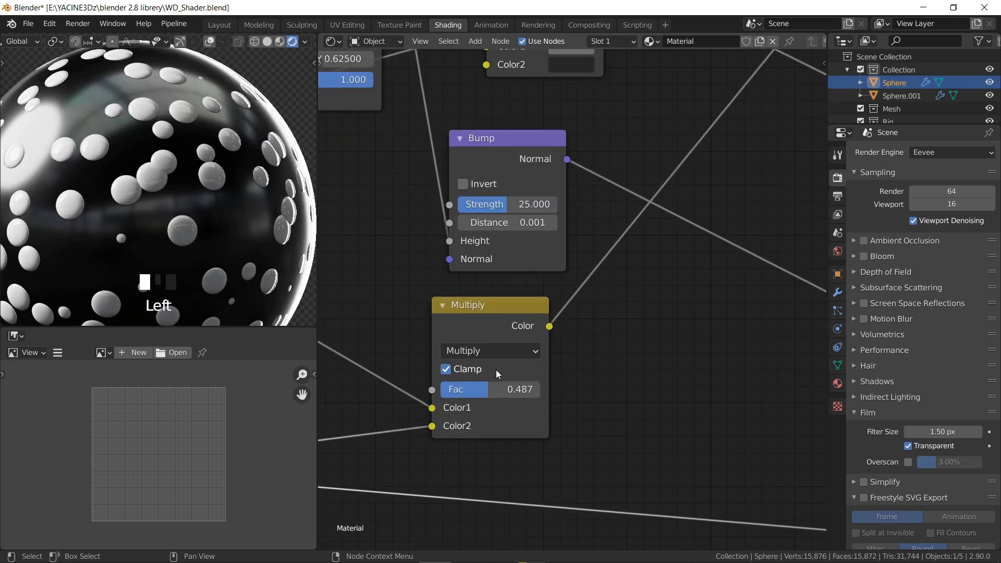
pyautogui.moveTo(487, 368); pyautogui.dragTo(537, 360, button='middle')
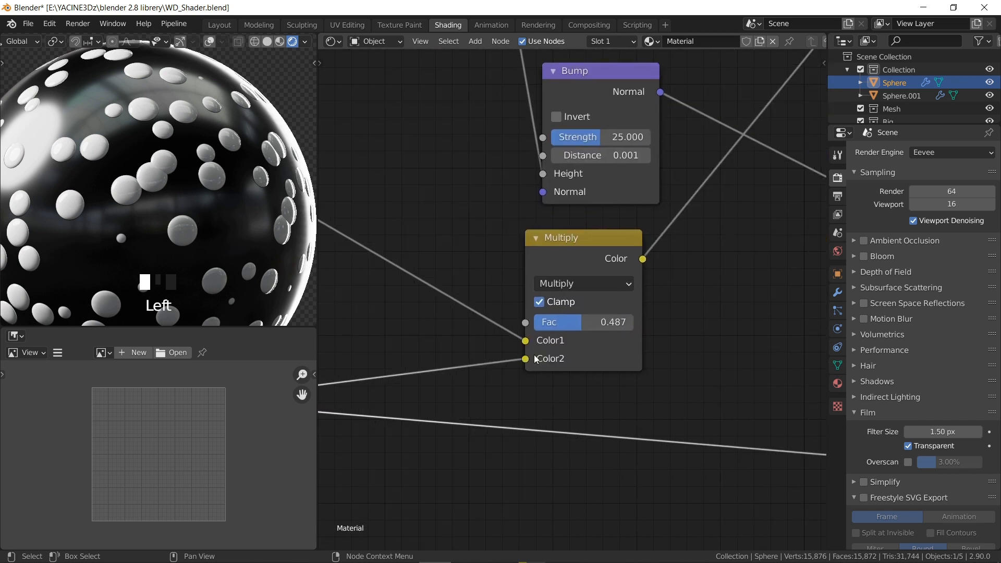
pyautogui.moveTo(578, 328); pyautogui.dragTo(573, 323)
# Swap the links feeding the Multiply node's Color1 and Color2, and set its Fac to 0.700.
pyautogui.keyDown('ctrl'); pyautogui.moveTo(525, 359); pyautogui.dragTo(532, 341); pyautogui.keyUp('ctrl')
pyautogui.scroll(-2, 573, 336)
pyautogui.moveTo(594, 340); pyautogui.dragTo(750, 309, button='middle')
pyautogui.scroll(-2, 684, 319)
pyautogui.moveTo(683, 319); pyautogui.dragTo(580, 319, button='middle')
pyautogui.scroll(1, 579, 318)
pyautogui.moveTo(611, 304); pyautogui.dragTo(662, 298)
# Insert an Invert node on the link from the lower ColorRamp to the Multiply node's Color2.
pyautogui.moveTo(545, 322); pyautogui.dragTo(663, 352, button='middle')
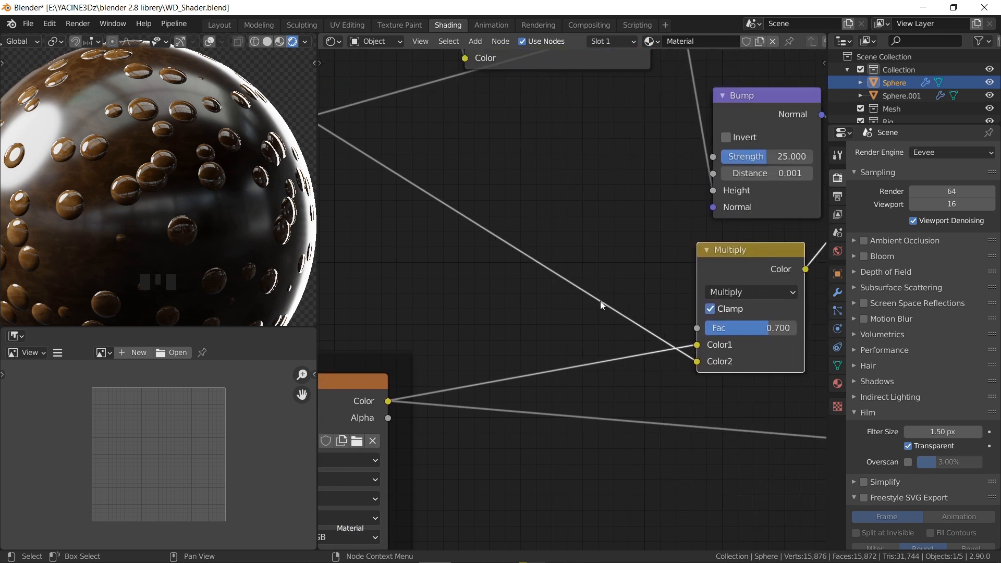
pyautogui.hotkey('shift', 'a')
pyautogui.press('s')
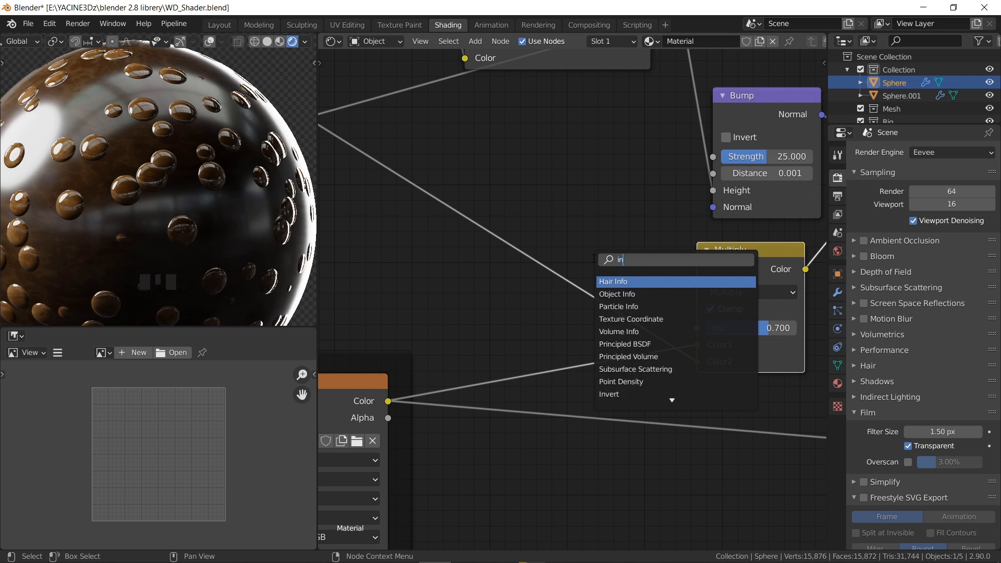
pyautogui.press('Return')
pyautogui.click(499, 227)
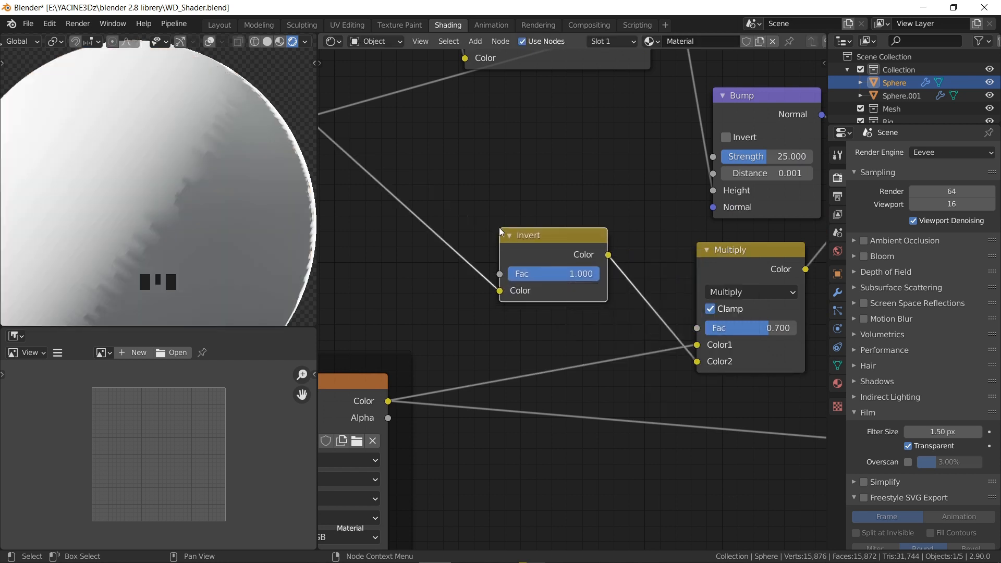
# Set the Multiply node's Fac to 0.547 and save the file.
pyautogui.moveTo(676, 327); pyautogui.dragTo(630, 317, button='middle')
pyautogui.moveTo(711, 318)
pyautogui.mouseDown()
pyautogui.moveTo(678, 318)
pyautogui.moveTo(752, 318)
pyautogui.moveTo(683, 318)
pyautogui.moveTo(751, 318)
pyautogui.moveTo(692, 318)
pyautogui.mouseUp()
pyautogui.moveTo(693, 318); pyautogui.dragTo(573, 353, button='middle')
pyautogui.moveTo(572, 354); pyautogui.dragTo(590, 354)
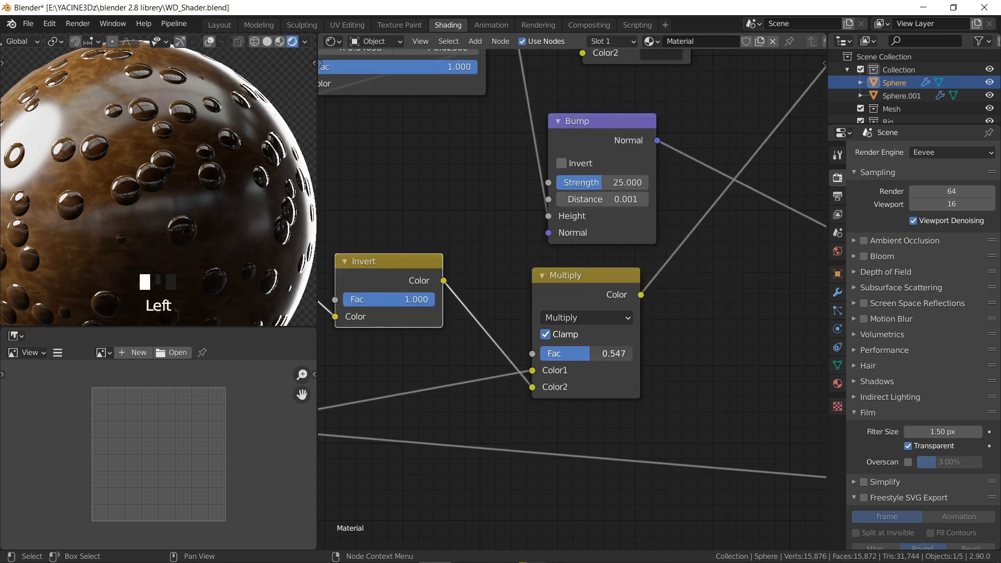
pyautogui.scroll(-2, 566, 340)
pyautogui.hotkey('ctrl', 's')
# Cut the leather Base Color texture's link to the Multiply node's Color1, adjust the node's Fac, and save the file.
pyautogui.scroll(-2, 543, 342)
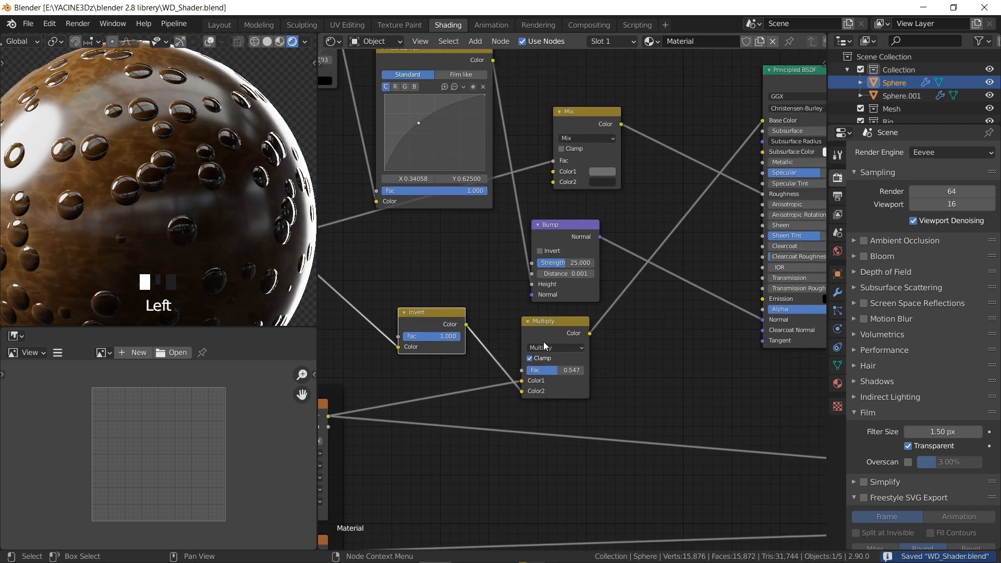
pyautogui.scroll(-1, 563, 331)
pyautogui.keyDown('ctrl'); pyautogui.moveTo(535, 312); pyautogui.dragTo(540, 324, button='right'); pyautogui.keyUp('ctrl')
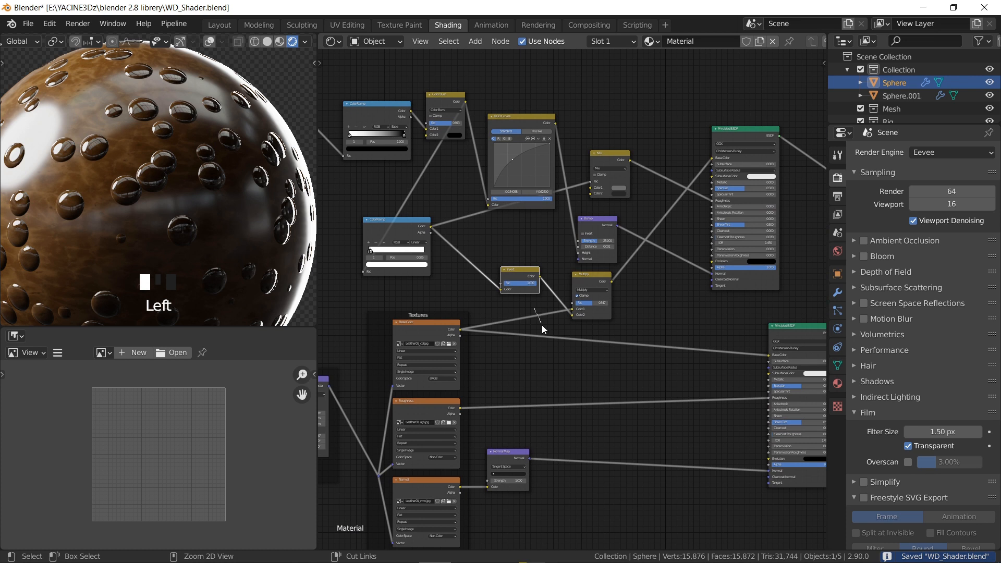
pyautogui.moveTo(615, 349); pyautogui.dragTo(542, 339, button='middle')
pyautogui.moveTo(688, 301); pyautogui.dragTo(621, 307, button='middle')
pyautogui.moveTo(478, 306); pyautogui.dragTo(464, 307)
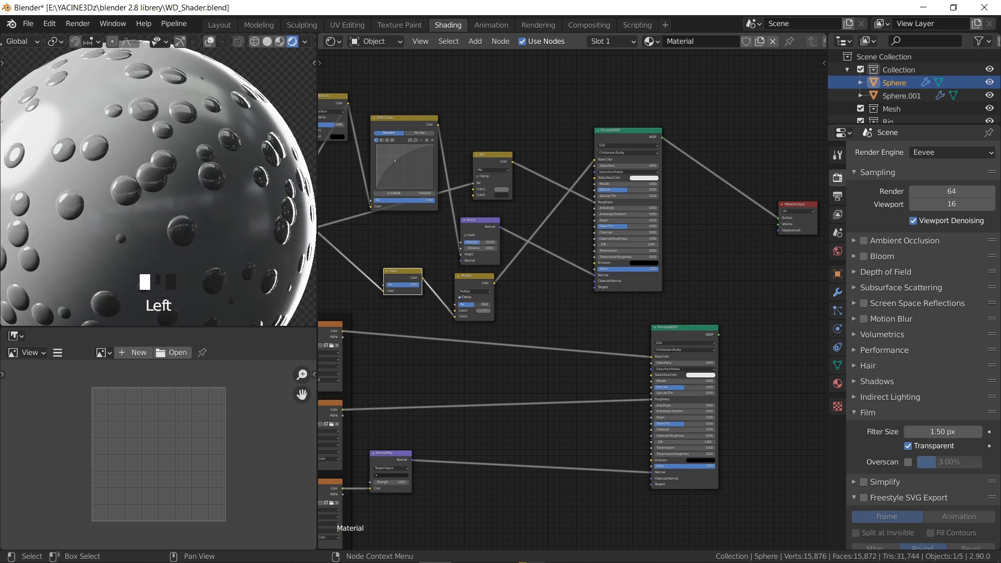
pyautogui.scroll(-2, 490, 286)
pyautogui.hotkey('ctrl', 's')
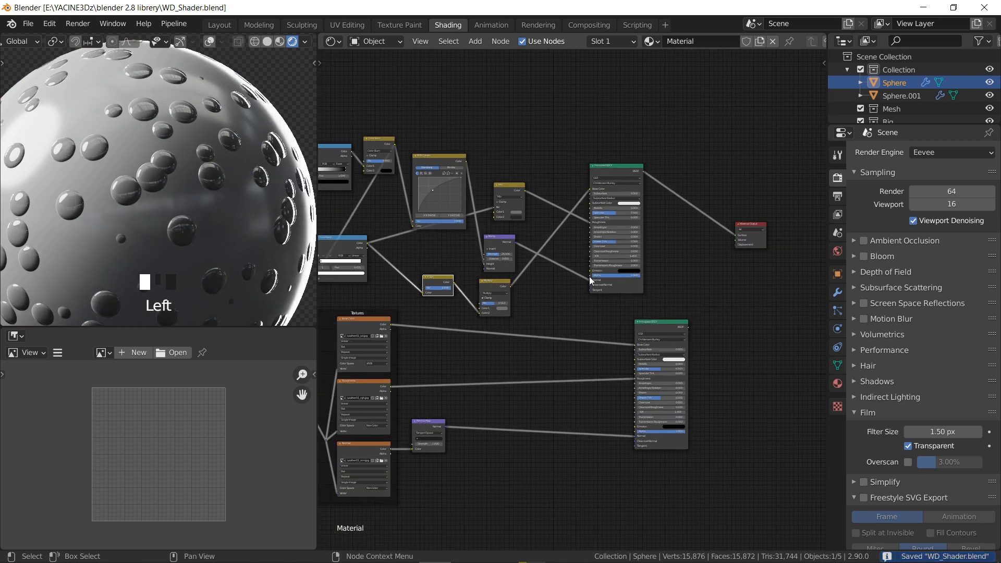
# Undo the last change to the lower Principled BSDF node.
pyautogui.moveTo(550, 274); pyautogui.dragTo(633, 273, button='middle')
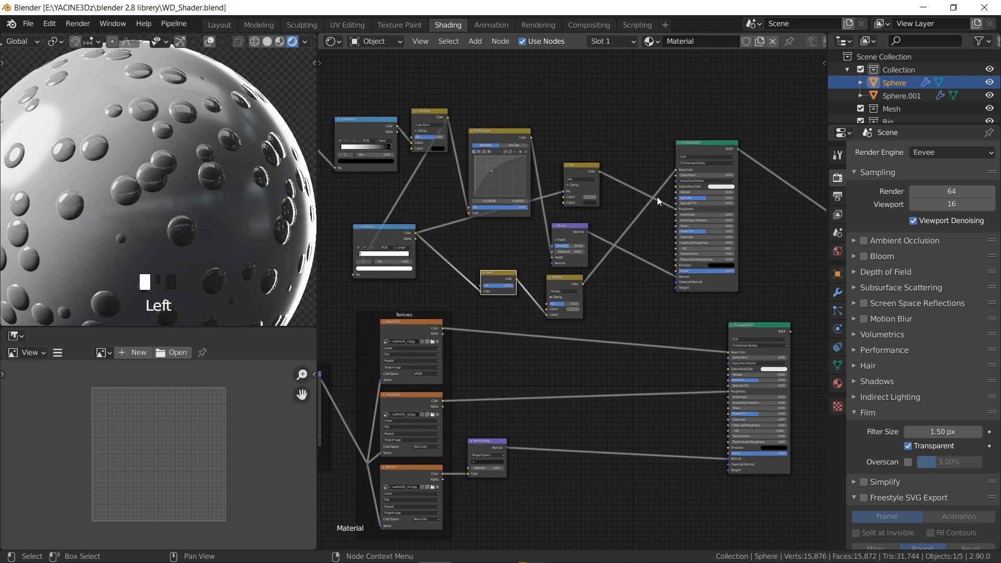
pyautogui.scroll(-2, 592, 245)
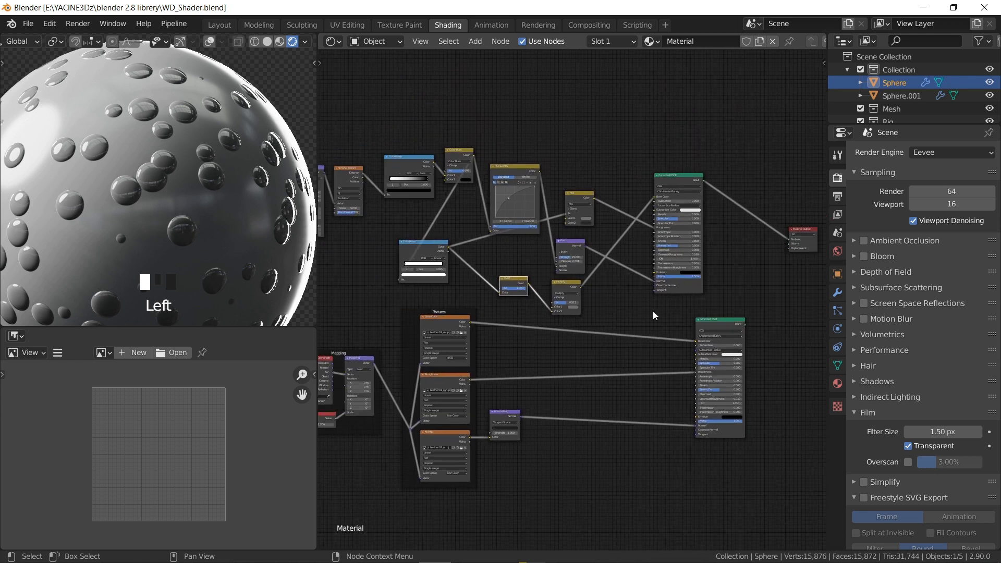
pyautogui.hotkey('ctrl', 'z')
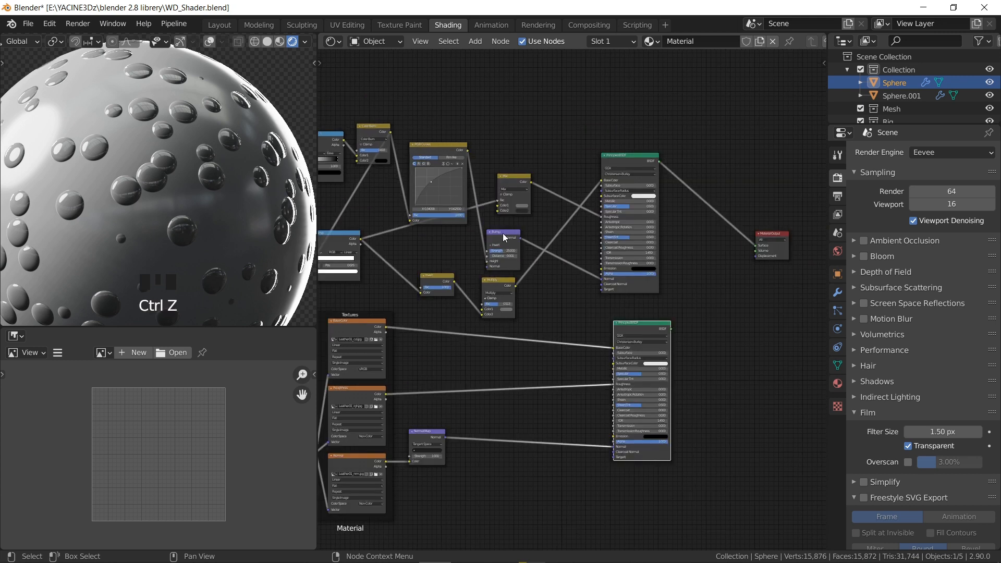
# Move the Normal Map node nearer the lower Principled BSDF and select the Bump node.
pyautogui.scroll(2, 502, 233)
pyautogui.moveTo(389, 467); pyautogui.dragTo(459, 446)
pyautogui.moveTo(480, 214); pyautogui.dragTo(471, 213)
pyautogui.scroll(-2, 492, 374)
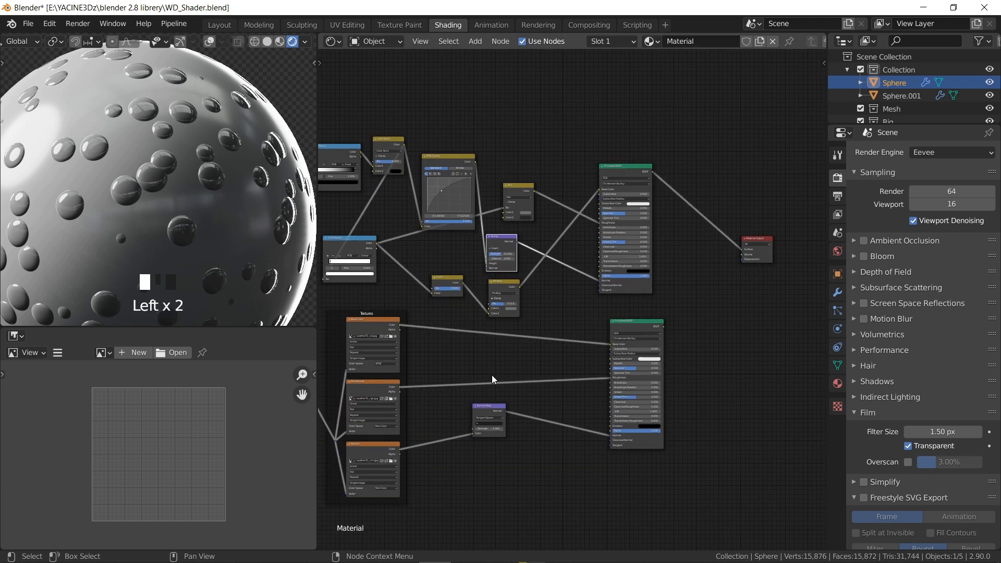
# Move the lower Principled BSDF node farther down and the upper one farther up and away to free up space between them.
pyautogui.moveTo(653, 363); pyautogui.dragTo(596, 311, button='middle')
pyautogui.moveTo(575, 274); pyautogui.dragTo(583, 447)
pyautogui.moveTo(566, 120); pyautogui.dragTo(537, 190, button='middle')
pyautogui.moveTo(537, 190); pyautogui.dragTo(654, 78)
pyautogui.moveTo(464, 256); pyautogui.dragTo(487, 169, button='middle')
# Reposition the Normal Map and Multiply nodes closer together below the Bump node.
pyautogui.scroll(2, 482, 182)
pyautogui.moveTo(425, 351); pyautogui.dragTo(433, 302)
pyautogui.moveTo(444, 253); pyautogui.dragTo(435, 287, button='middle')
pyautogui.scroll(4, 435, 290)
pyautogui.moveTo(467, 239); pyautogui.dragTo(510, 247, button='middle')
pyautogui.moveTo(465, 218); pyautogui.dragTo(453, 238)
pyautogui.moveTo(542, 315); pyautogui.dragTo(466, 353, button='middle')
pyautogui.scroll(3, 514, 328)
pyautogui.scroll(-2, 466, 356)
# Add a Separate XYZ node beside the Bump node and connect the Bump's Normal output to its Vector input.
pyautogui.hotkey('shift', 'a')
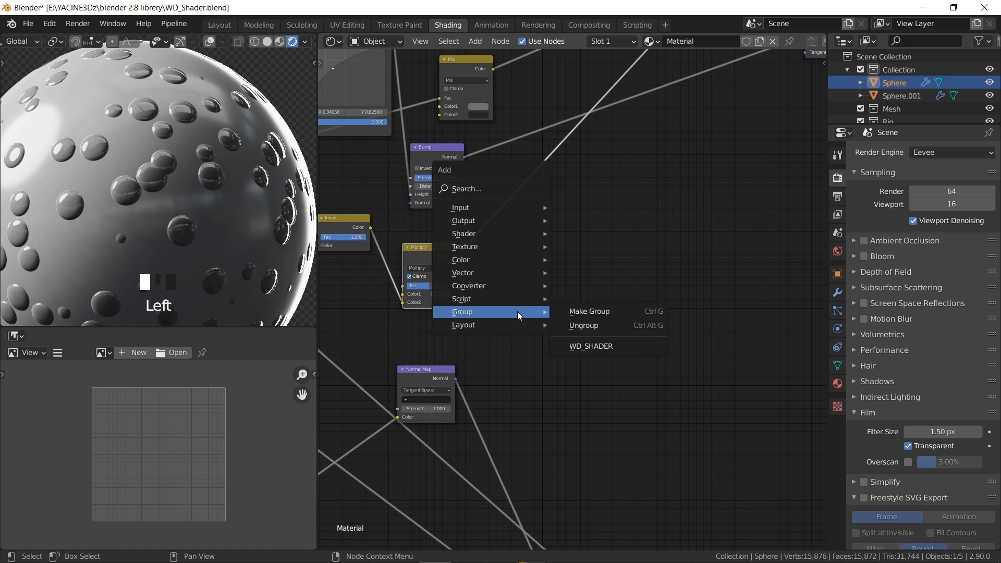
pyautogui.write('s')
pyautogui.write('sep')
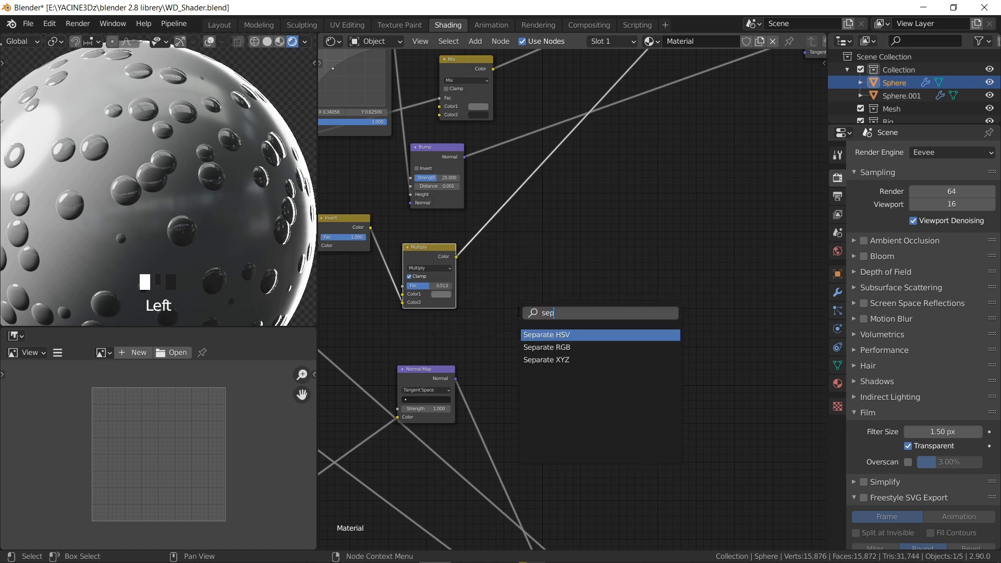
pyautogui.press('Down')
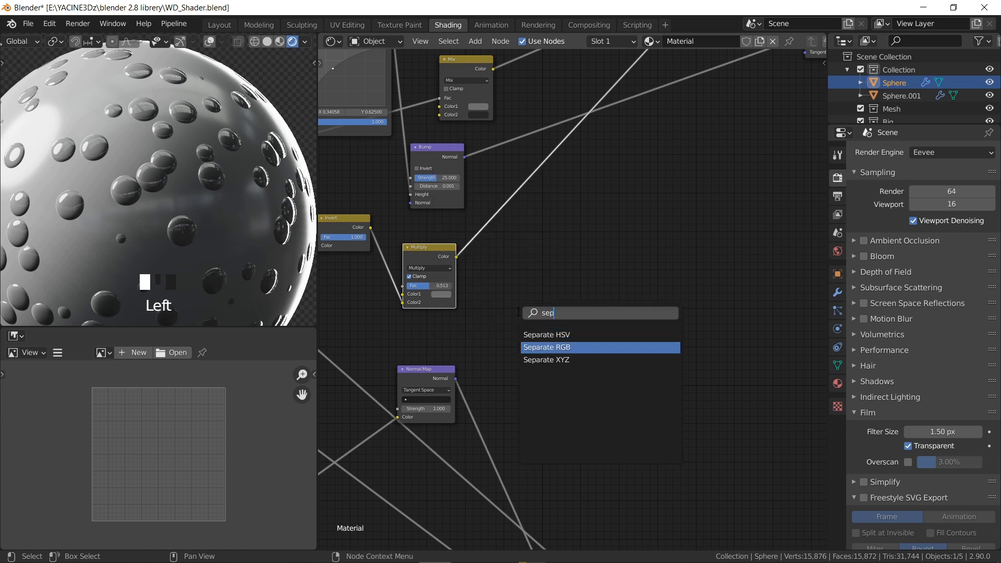
pyautogui.press('Down')
pyautogui.press('Return')
pyautogui.click(568, 174)
pyautogui.moveTo(462, 157); pyautogui.dragTo(570, 225)
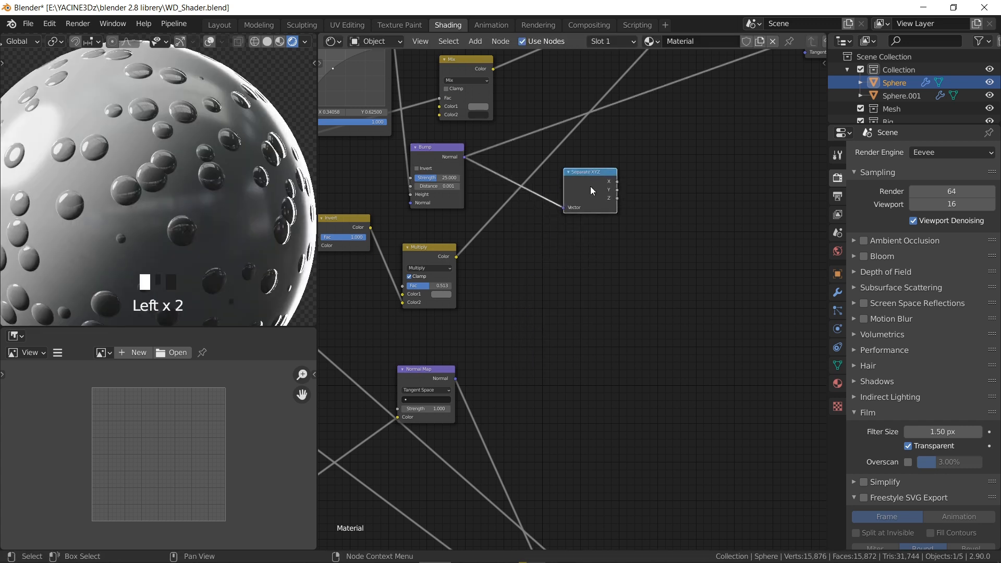
# Duplicate the Separate XYZ node, feed the copy's Vector from the Normal Map's Normal output, and move the original closer to it.
pyautogui.hotkey('shift', 'd')
pyautogui.click(572, 368)
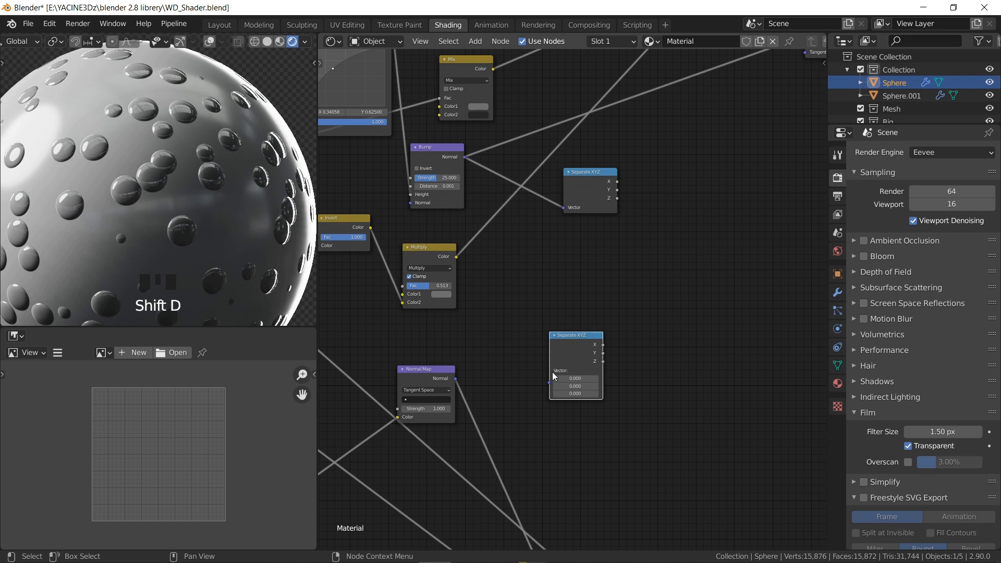
pyautogui.moveTo(456, 379); pyautogui.dragTo(552, 383)
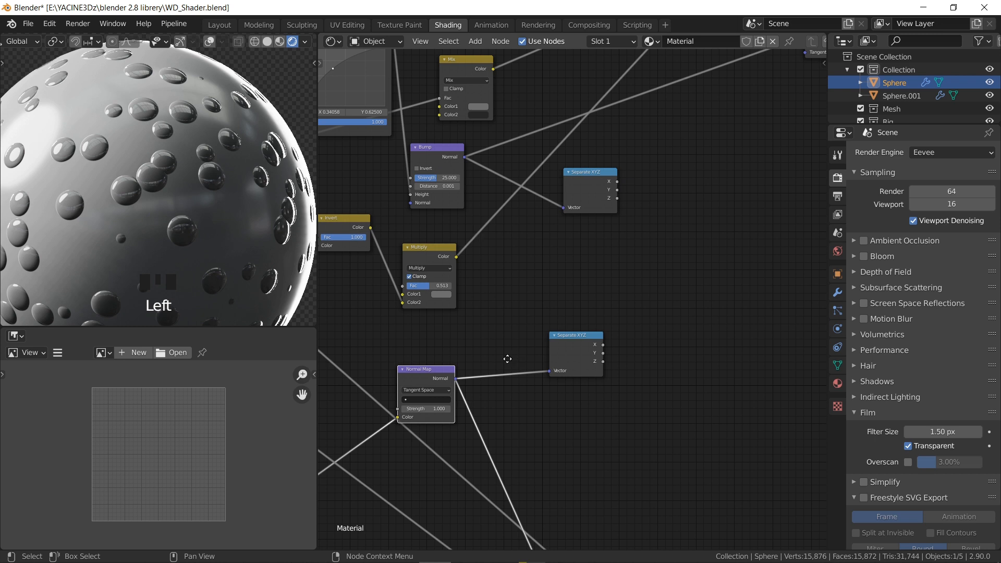
pyautogui.moveTo(505, 358); pyautogui.dragTo(482, 358, button='middle')
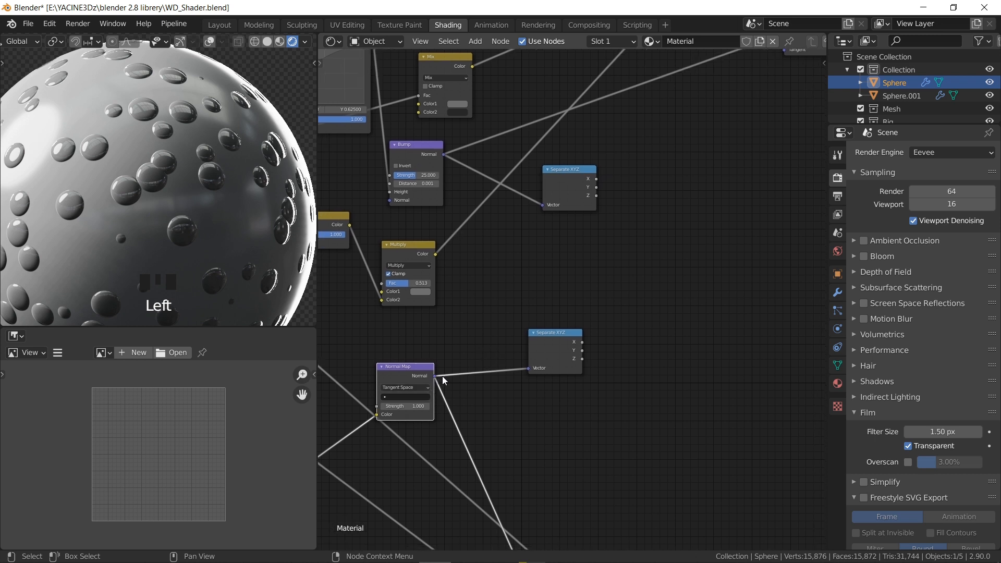
pyautogui.moveTo(503, 231); pyautogui.dragTo(469, 262, button='middle')
pyautogui.moveTo(538, 202); pyautogui.dragTo(527, 230)
# Redraw the link from the leather Normal texture's Color output to the Normal Map's Color input.
pyautogui.moveTo(428, 305); pyautogui.dragTo(577, 150, button='middle')
pyautogui.moveTo(366, 390); pyautogui.dragTo(414, 360, button='middle')
pyautogui.moveTo(403, 361); pyautogui.dragTo(426, 357)
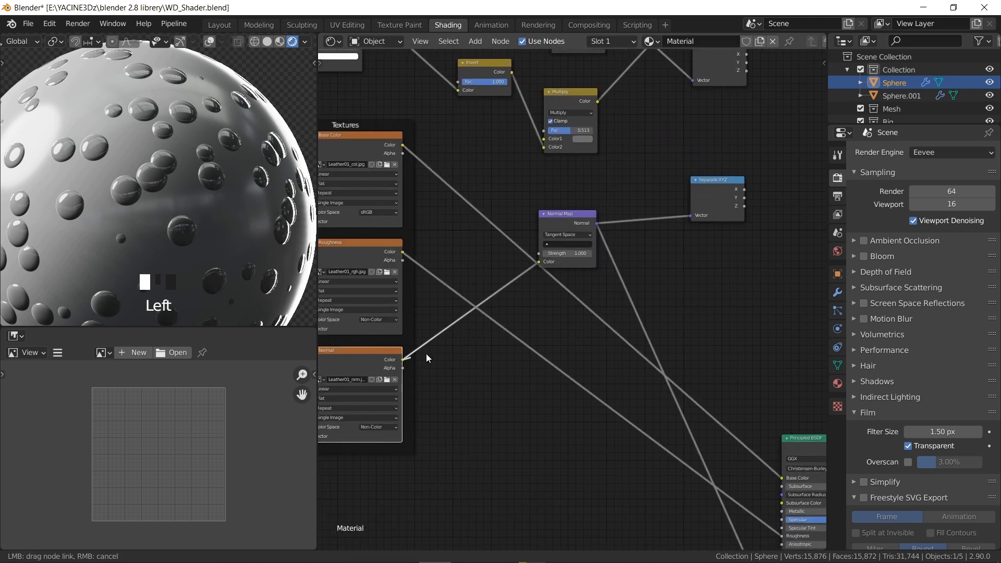
pyautogui.moveTo(646, 227); pyautogui.dragTo(539, 262)
pyautogui.moveTo(371, 390); pyautogui.dragTo(405, 392, button='middle')
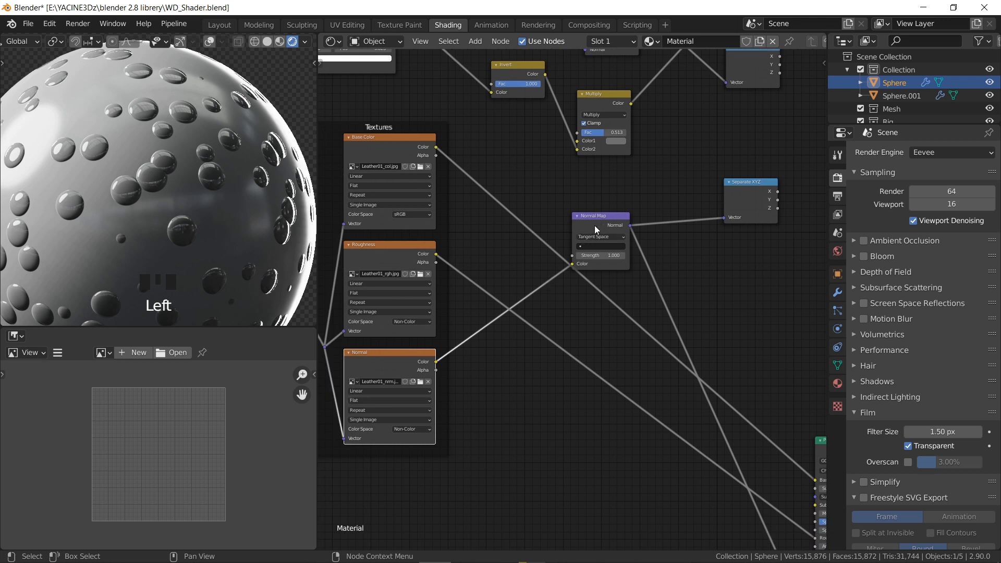
# Move the Separate XYZ node fed by the Normal Map closer beneath the other Separate XYZ node.
pyautogui.moveTo(599, 224); pyautogui.dragTo(512, 234, button='middle')
pyautogui.moveTo(560, 309); pyautogui.dragTo(513, 268, button='middle')
pyautogui.moveTo(549, 336); pyautogui.dragTo(470, 251, button='middle')
pyautogui.moveTo(571, 298); pyautogui.dragTo(510, 351, button='middle')
pyautogui.scroll(3, 510, 351)
pyautogui.moveTo(485, 395); pyautogui.dragTo(489, 354)
pyautogui.moveTo(507, 338); pyautogui.dragTo(486, 364, button='middle')
pyautogui.moveTo(506, 309); pyautogui.dragTo(479, 329, button='middle')
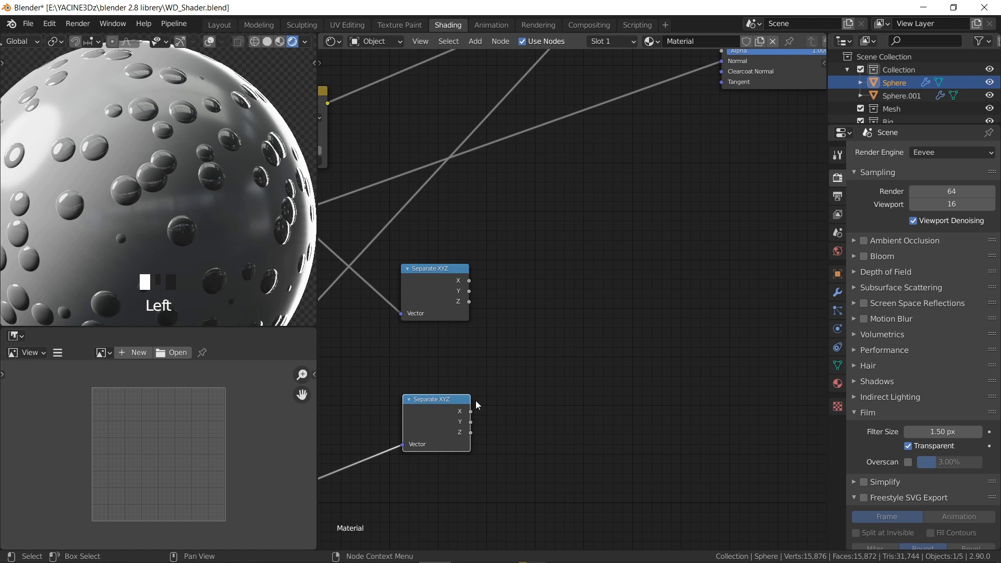
# Add a MixRGB node to the right of the two Separate XYZ nodes.
pyautogui.moveTo(532, 307); pyautogui.dragTo(561, 317, button='middle')
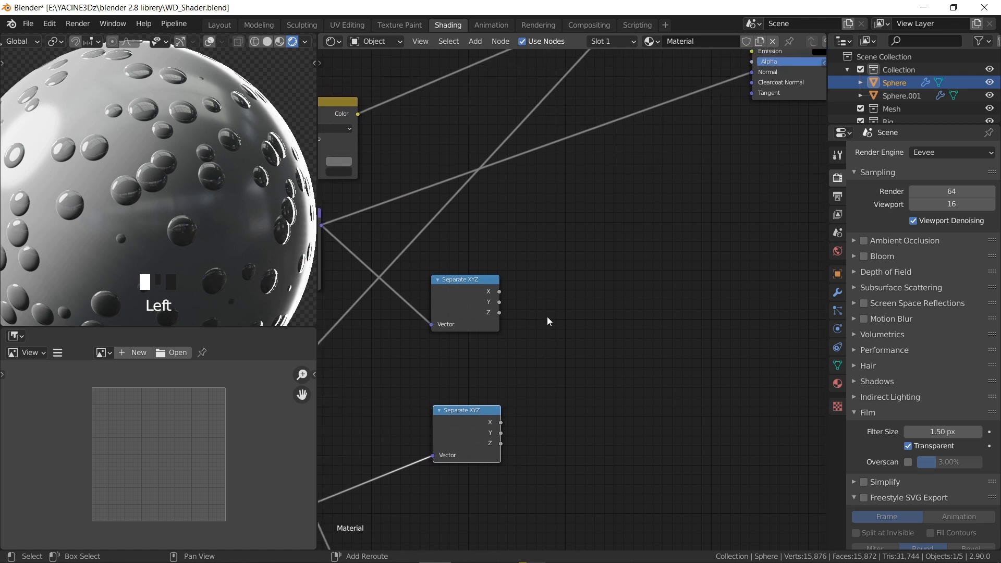
pyautogui.hotkey('shift', 'a')
pyautogui.click(547, 317)
pyautogui.write('mix')
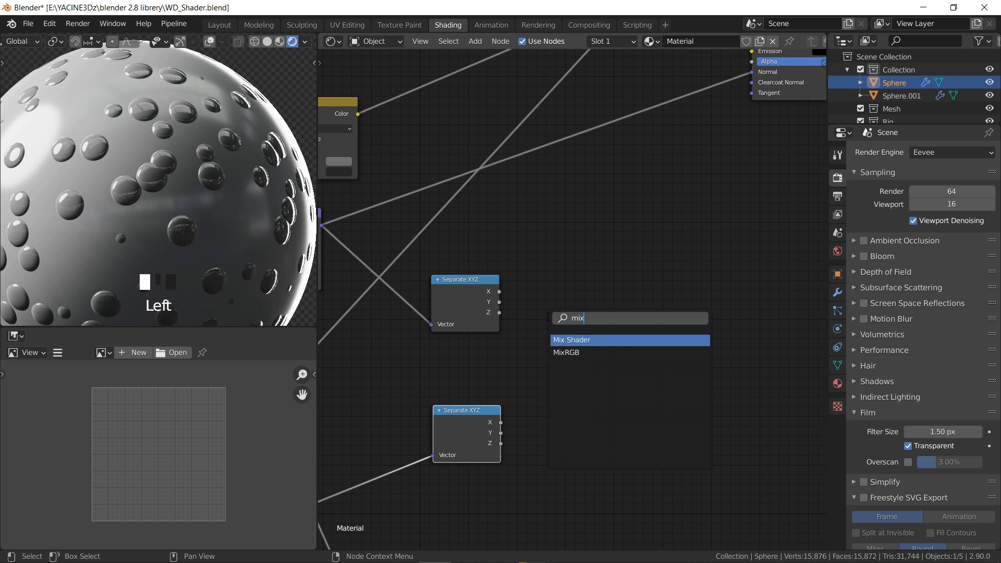
pyautogui.press('Down')
pyautogui.press('Return')
pyautogui.click(558, 236)
# Connect the upper Separate XYZ's X output to the Mix node's Color1 and the lower one's X output to Color2.
pyautogui.scroll(1, 558, 236)
pyautogui.moveTo(487, 230); pyautogui.dragTo(550, 281)
pyautogui.moveTo(488, 382); pyautogui.dragTo(530, 338)
pyautogui.moveTo(557, 293); pyautogui.dragTo(551, 293)
# Connect the Color output of the droplet mask's lower ColorRamp to the new Mix node's Fac input.
pyautogui.scroll(-3, 611, 317)
pyautogui.scroll(2, 587, 306)
pyautogui.moveTo(497, 282); pyautogui.dragTo(625, 329, button='middle')
pyautogui.scroll(-4, 537, 347)
pyautogui.moveTo(527, 348); pyautogui.dragTo(601, 321, button='middle')
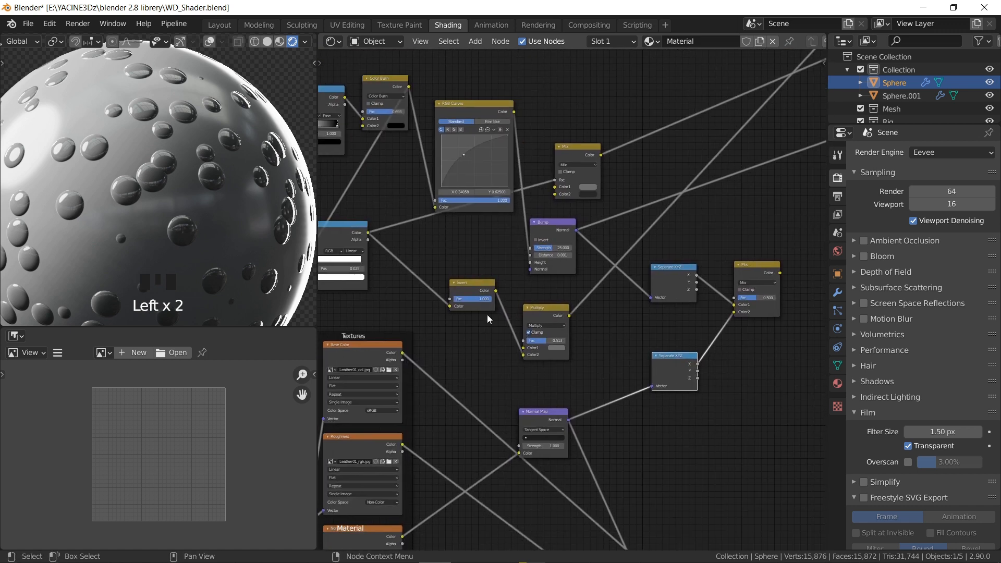
pyautogui.scroll(-2, 386, 247)
pyautogui.moveTo(386, 248); pyautogui.dragTo(409, 243, button='middle')
pyautogui.moveTo(401, 229); pyautogui.dragTo(483, 270)
pyautogui.moveTo(637, 298); pyautogui.dragTo(718, 282)
pyautogui.scroll(3, 724, 302)
pyautogui.moveTo(710, 303); pyautogui.dragTo(596, 275, button='middle')
pyautogui.scroll(4, 652, 301)
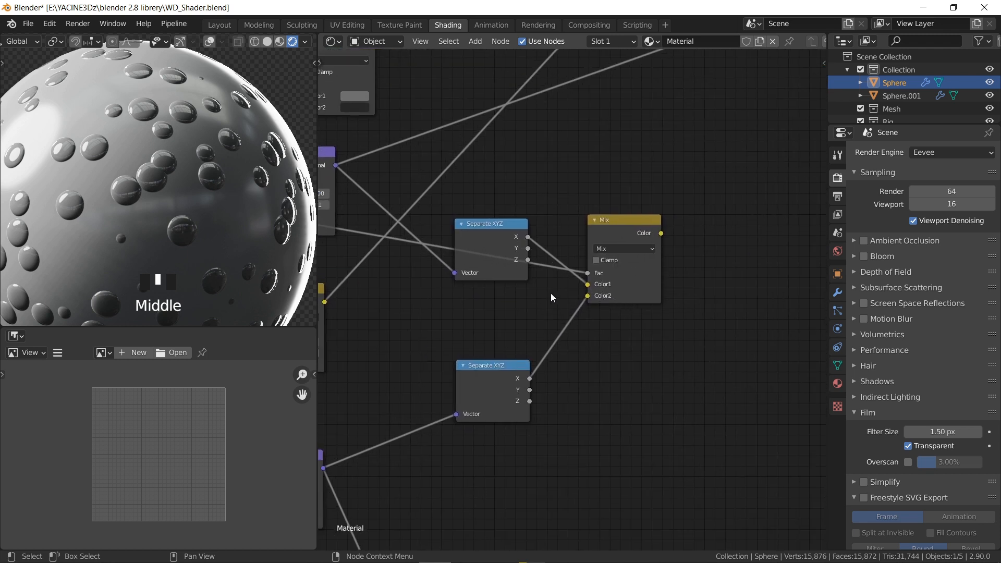
pyautogui.scroll(-2, 551, 294)
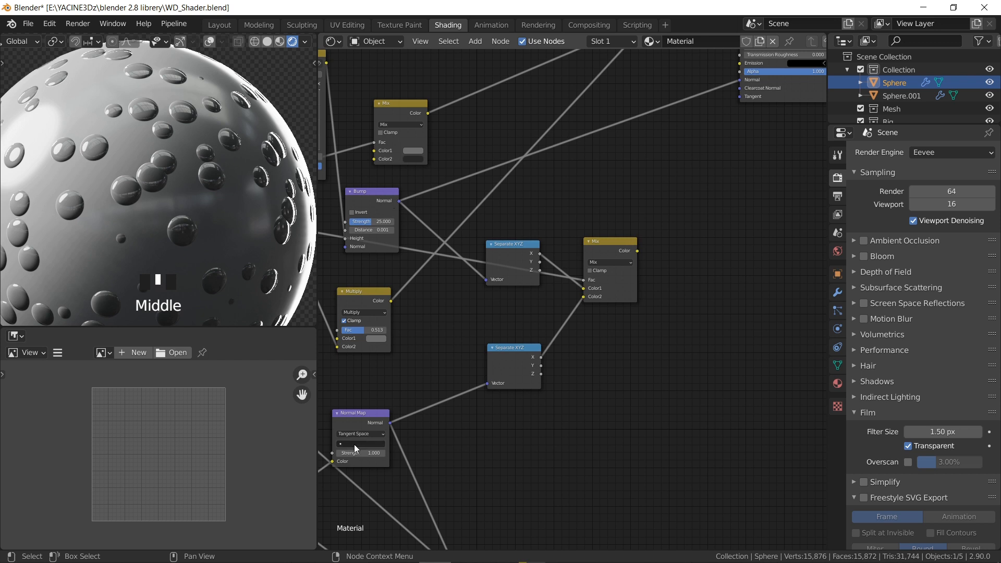
# Duplicate the new Mix node and place the copy to the right of the original.
pyautogui.moveTo(556, 347); pyautogui.dragTo(470, 375, button='middle')
pyautogui.scroll(3, 506, 368)
pyautogui.moveTo(558, 343); pyautogui.dragTo(543, 320, button='middle')
pyautogui.moveTo(533, 338); pyautogui.dragTo(515, 354, button='middle')
pyautogui.scroll(-1, 486, 336)
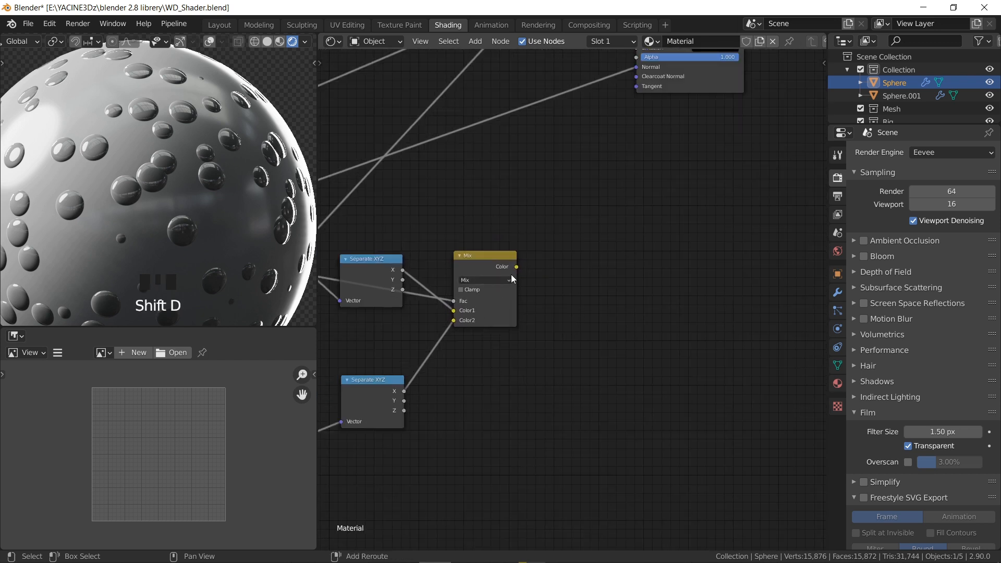
pyautogui.moveTo(511, 274); pyautogui.dragTo(598, 276, button='middle')
pyautogui.scroll(-3, 598, 276)
pyautogui.click(598, 287)
pyautogui.hotkey('shift', 'd')
pyautogui.click(676, 286)
# Connect the Y outputs of the upper and lower Separate XYZ nodes to the second Mix node's Color1 and Color2.
pyautogui.moveTo(509, 273); pyautogui.dragTo(573, 290)
pyautogui.moveTo(634, 305); pyautogui.dragTo(633, 307)
pyautogui.moveTo(510, 373); pyautogui.dragTo(649, 341)
pyautogui.scroll(3, 644, 324)
pyautogui.moveTo(655, 338); pyautogui.dragTo(572, 341, button='middle')
pyautogui.scroll(-1, 589, 339)
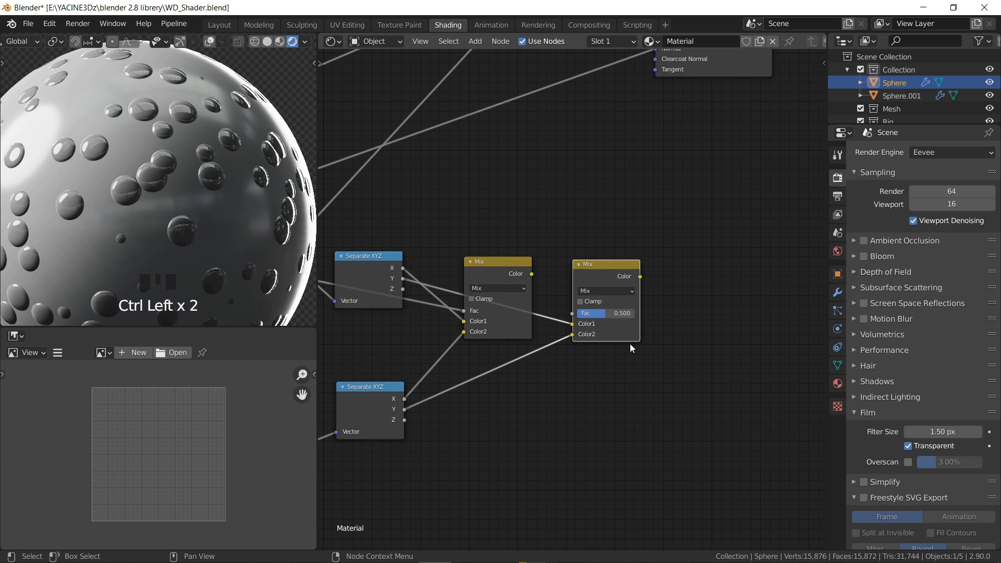
# Duplicate the second Mix node to its right and feed the copy's Color1 and Color2 from the two Separate XYZ Z outputs.
pyautogui.moveTo(628, 340); pyautogui.dragTo(528, 355, button='middle')
pyautogui.hotkey('shift', 'd')
pyautogui.click(667, 302)
pyautogui.moveTo(347, 430); pyautogui.dragTo(415, 399, button='middle')
pyautogui.moveTo(412, 279); pyautogui.dragTo(413, 410)
pyautogui.moveTo(573, 376); pyautogui.dragTo(462, 418, button='middle')
pyautogui.moveTo(643, 304); pyautogui.dragTo(610, 302)
pyautogui.scroll(-3, 562, 338)
pyautogui.moveTo(462, 332); pyautogui.dragTo(636, 321, button='middle')
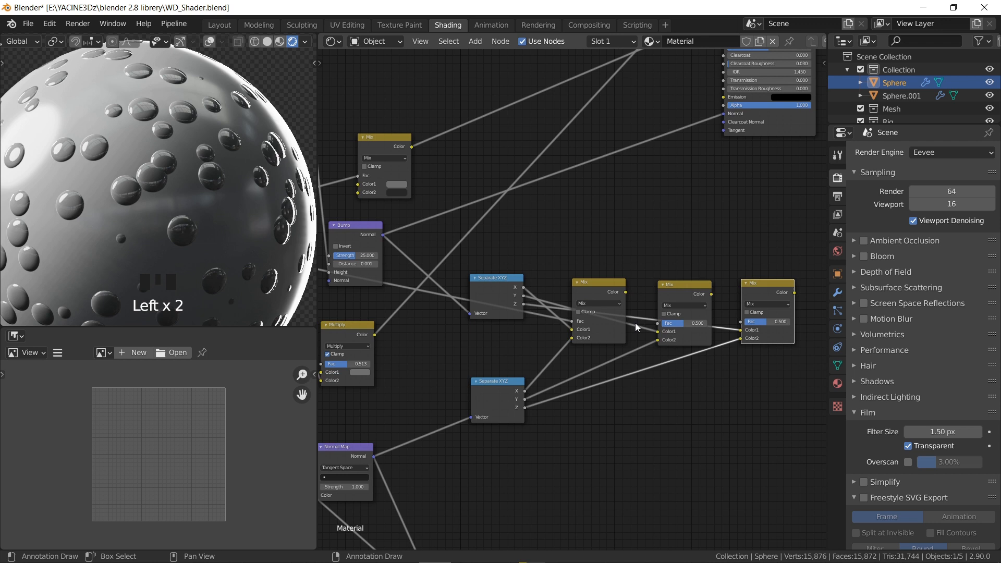
# Insert a reroute point on the mask link feeding the first Mix node's Fac and place it above that node.
pyautogui.scroll(-3, 636, 320)
pyautogui.moveTo(599, 297)
pyautogui.mouseDown()
pyautogui.moveTo(605, 292)
pyautogui.moveTo(603, 300)
pyautogui.mouseUp()
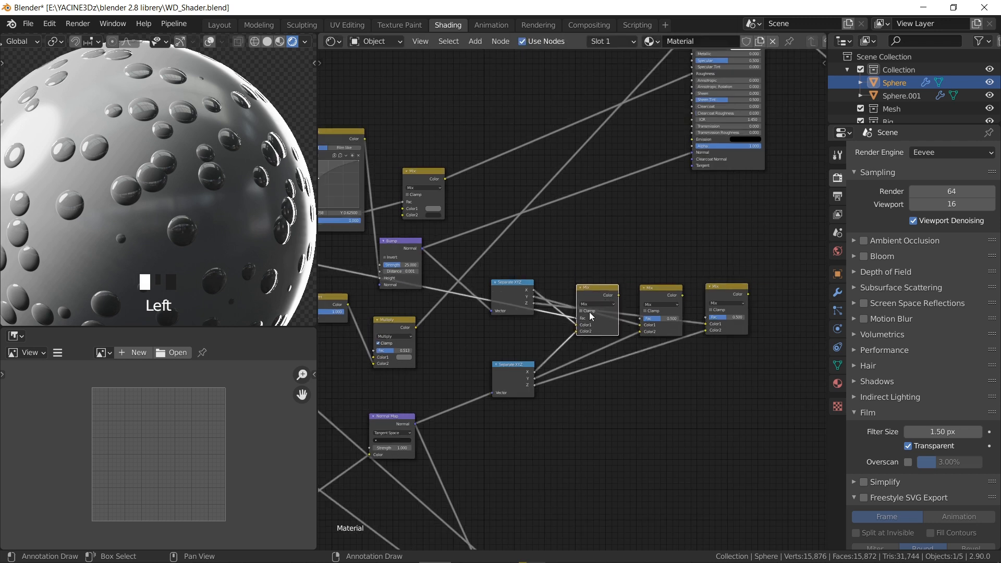
pyautogui.moveTo(447, 300); pyautogui.dragTo(537, 297, button='middle')
pyautogui.moveTo(631, 310); pyautogui.dragTo(605, 325, button='middle')
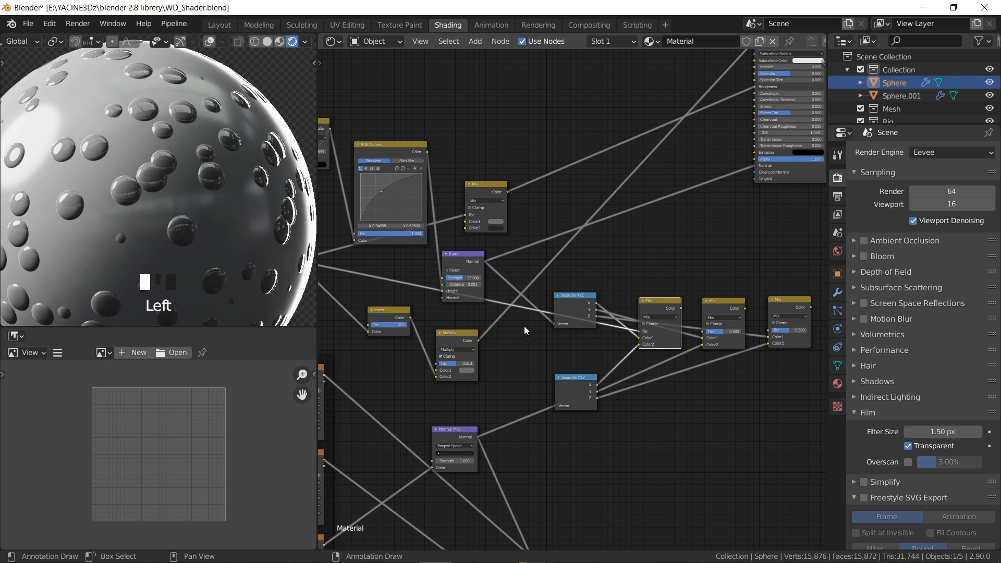
pyautogui.keyDown('shift'); pyautogui.moveTo(393, 270); pyautogui.dragTo(375, 284, button='right'); pyautogui.keyUp('shift')
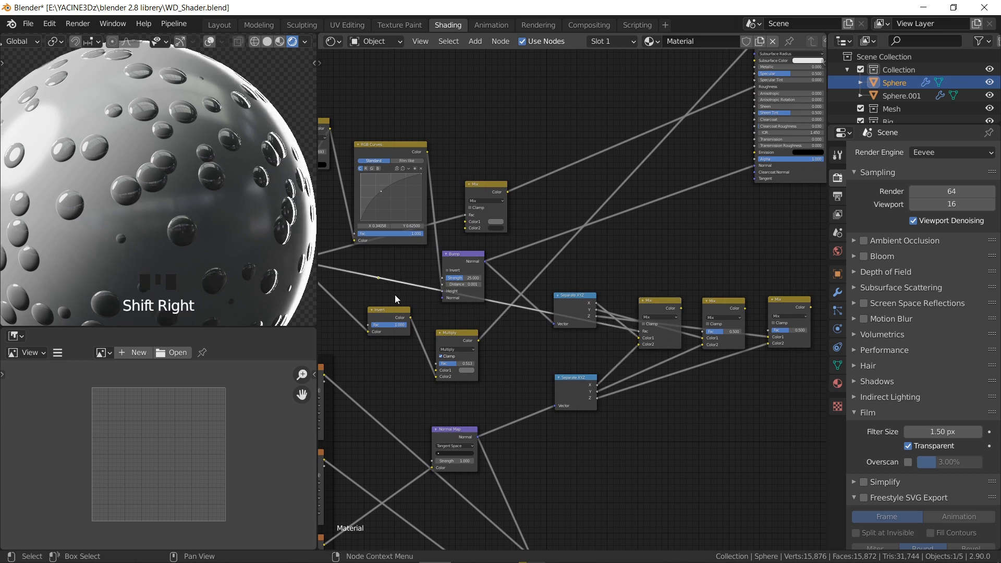
pyautogui.press('g')
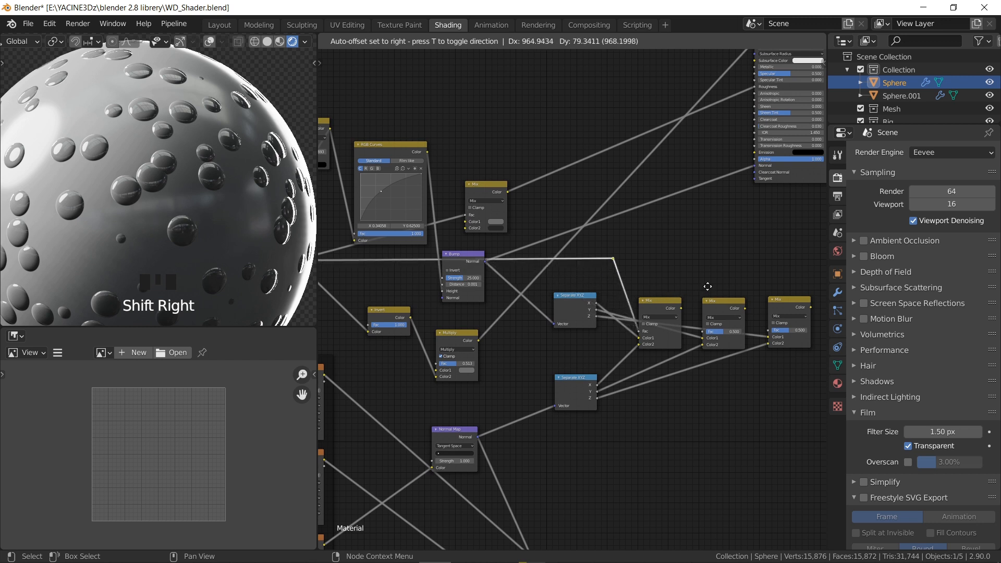
pyautogui.click(707, 286)
# Connect the reroute point to the Fac inputs of the second and third Mix nodes.
pyautogui.scroll(1, 562, 252)
pyautogui.moveTo(543, 248); pyautogui.dragTo(658, 335)
pyautogui.moveTo(543, 247); pyautogui.dragTo(739, 338)
pyautogui.moveTo(727, 353); pyautogui.dragTo(621, 341, button='middle')
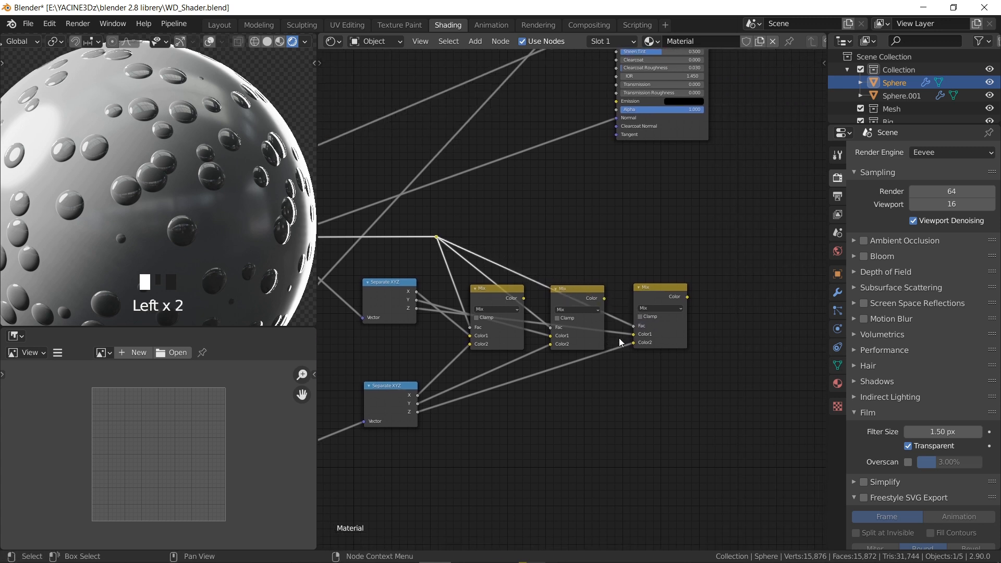
# Add a Combine XYZ node to the right of the three Mix nodes.
pyautogui.scroll(-4, 620, 342)
pyautogui.moveTo(559, 363); pyautogui.dragTo(589, 334, button='middle')
pyautogui.hotkey('shift', 'a')
pyautogui.press('s')
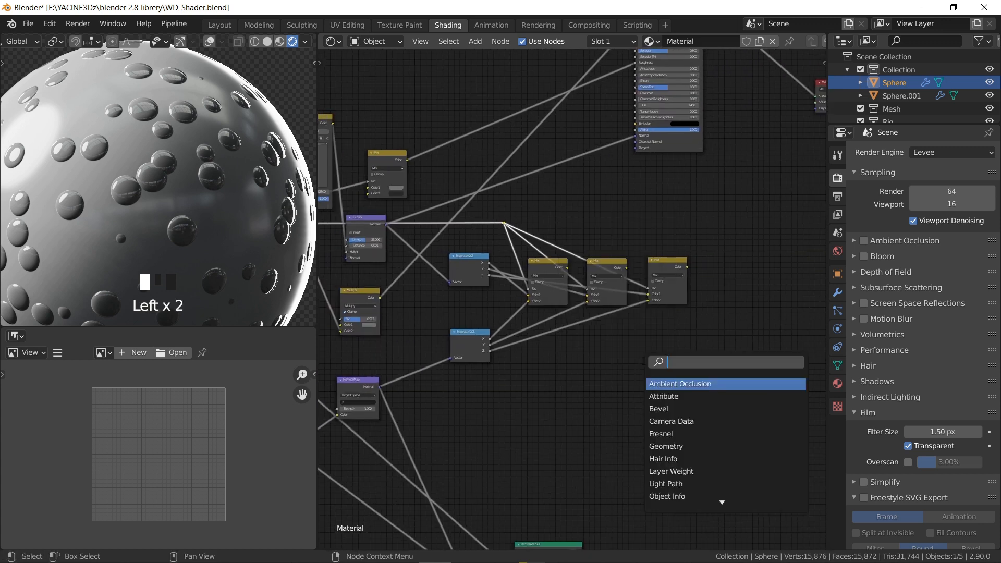
pyautogui.write('com')
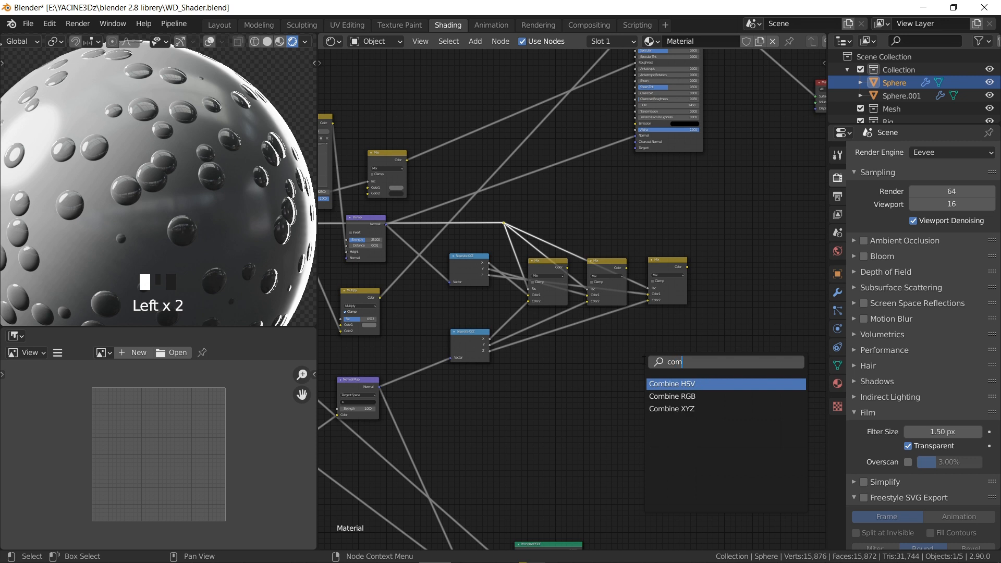
pyautogui.press('Down')
pyautogui.press('Down')
pyautogui.press('Return')
pyautogui.click(752, 285)
# Connect the first, second and third Mix nodes' Color outputs to the Combine XYZ node's X, Y and Z inputs.
pyautogui.scroll(2, 753, 285)
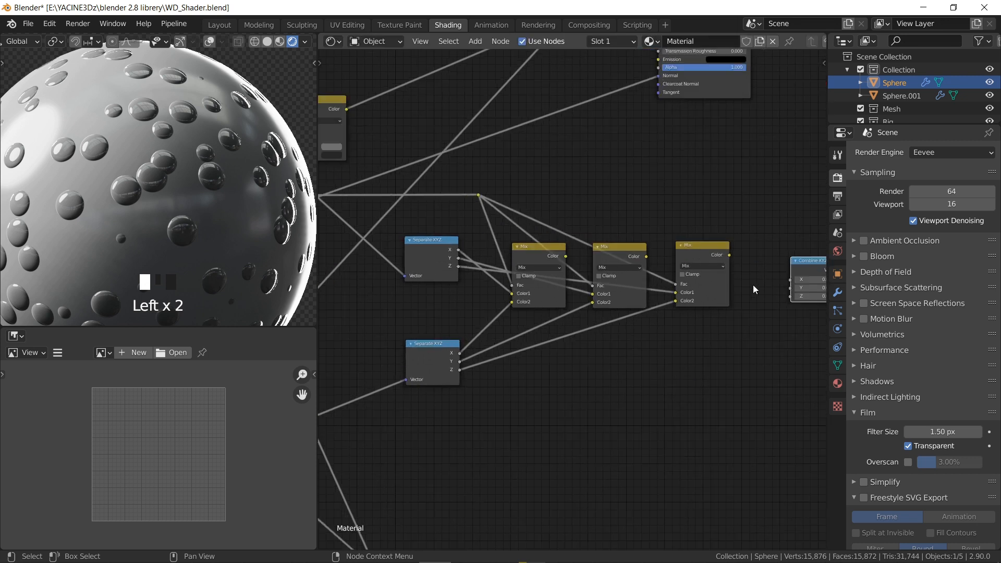
pyautogui.scroll(1, 753, 285)
pyautogui.moveTo(752, 285); pyautogui.dragTo(607, 314, button='middle')
pyautogui.moveTo(596, 281); pyautogui.dragTo(664, 308)
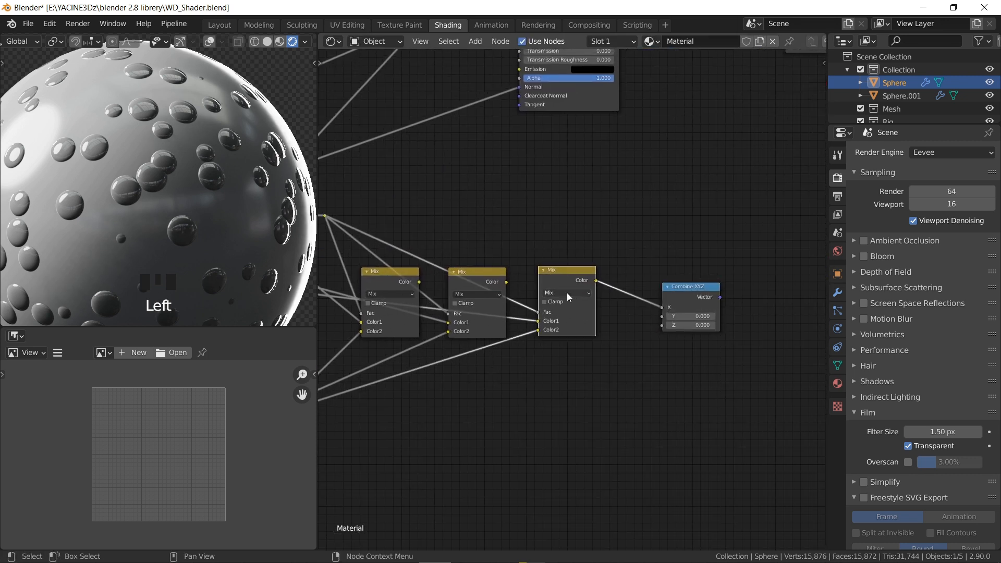
pyautogui.moveTo(567, 292); pyautogui.dragTo(652, 279, button='middle')
pyautogui.keyDown('ctrl'); pyautogui.moveTo(741, 293); pyautogui.dragTo(741, 310); pyautogui.keyUp('ctrl')
pyautogui.moveTo(499, 267); pyautogui.dragTo(747, 295)
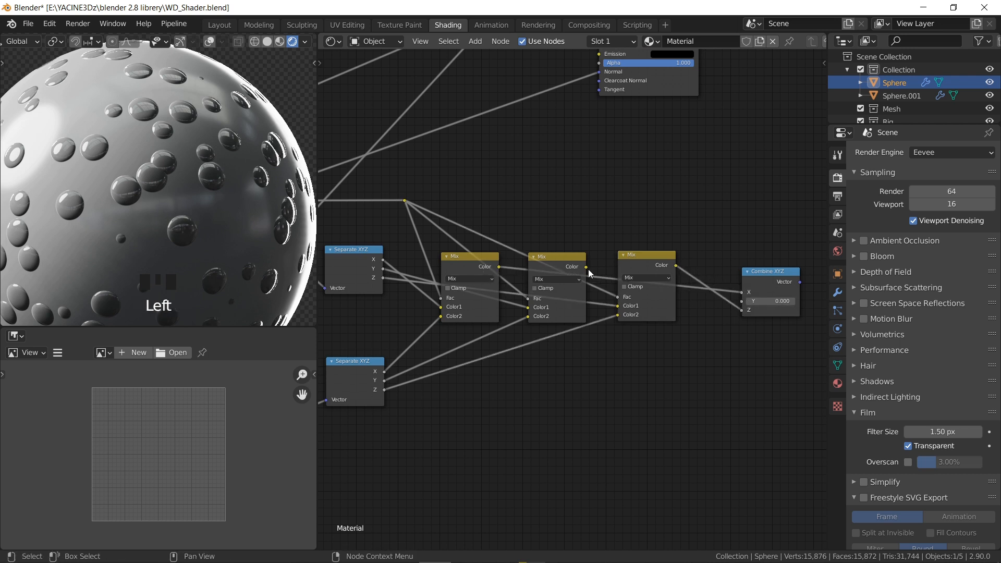
pyautogui.moveTo(586, 268); pyautogui.dragTo(604, 278)
pyautogui.moveTo(744, 307); pyautogui.dragTo(673, 287)
# Move the Combine XYZ node closer to the third Mix node.
pyautogui.scroll(-2, 738, 297)
pyautogui.scroll(-2, 674, 305)
pyautogui.scroll(-2, 676, 307)
pyautogui.moveTo(650, 292); pyautogui.dragTo(638, 343, button='middle')
pyautogui.press('g')
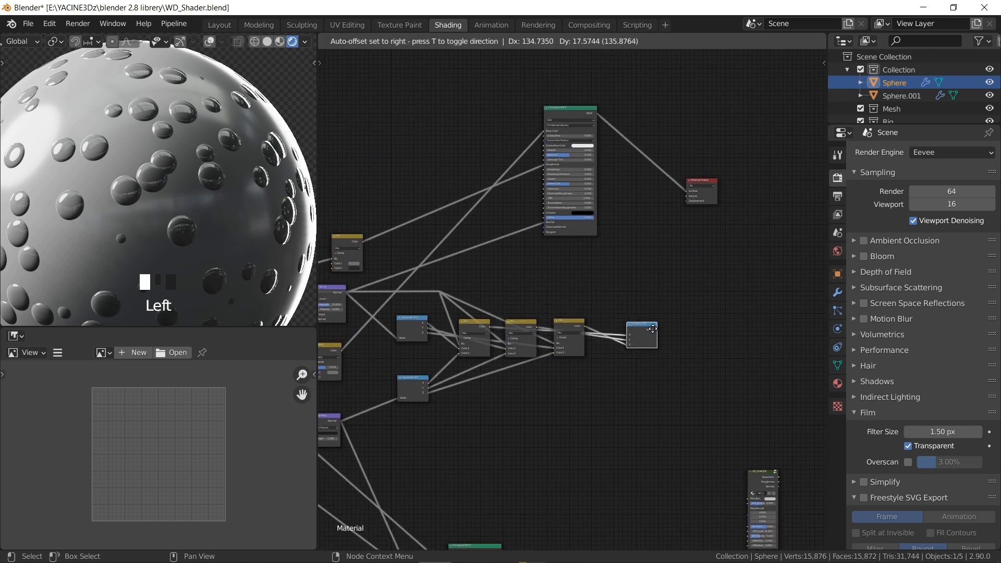
pyautogui.click(639, 336)
# Try to connect the Combine XYZ's Vector output to the upper Principled BSDF's Normal input.
pyautogui.moveTo(639, 335); pyautogui.dragTo(548, 223)
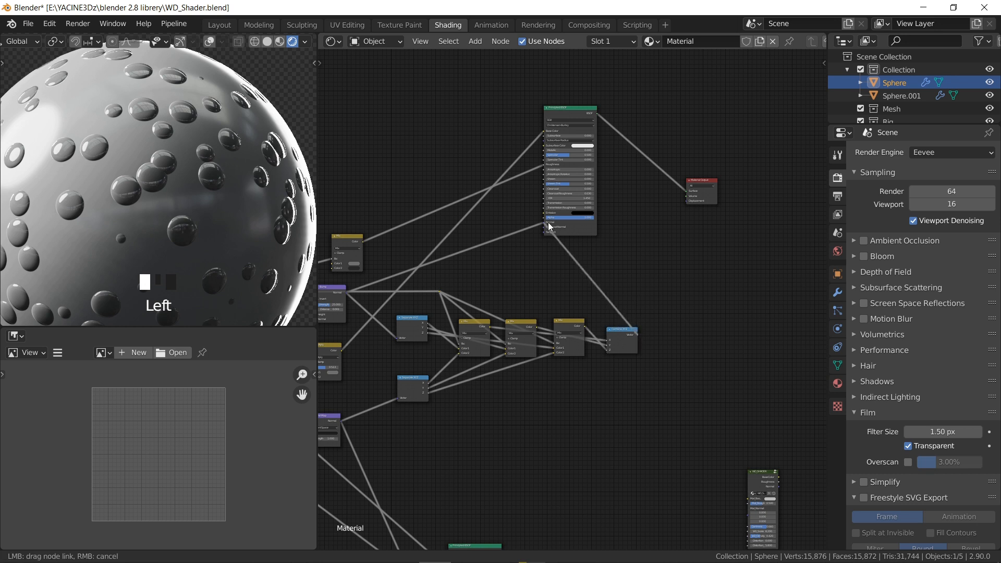
pyautogui.moveTo(667, 327); pyautogui.dragTo(670, 333)
pyautogui.scroll(-3, 678, 383)
# Cut the leather texture and Normal Map links to the lower Principled BSDF and move that node farther away.
pyautogui.keyDown('ctrl'); pyautogui.moveTo(560, 388); pyautogui.dragTo(552, 423, button='right'); pyautogui.keyUp('ctrl')
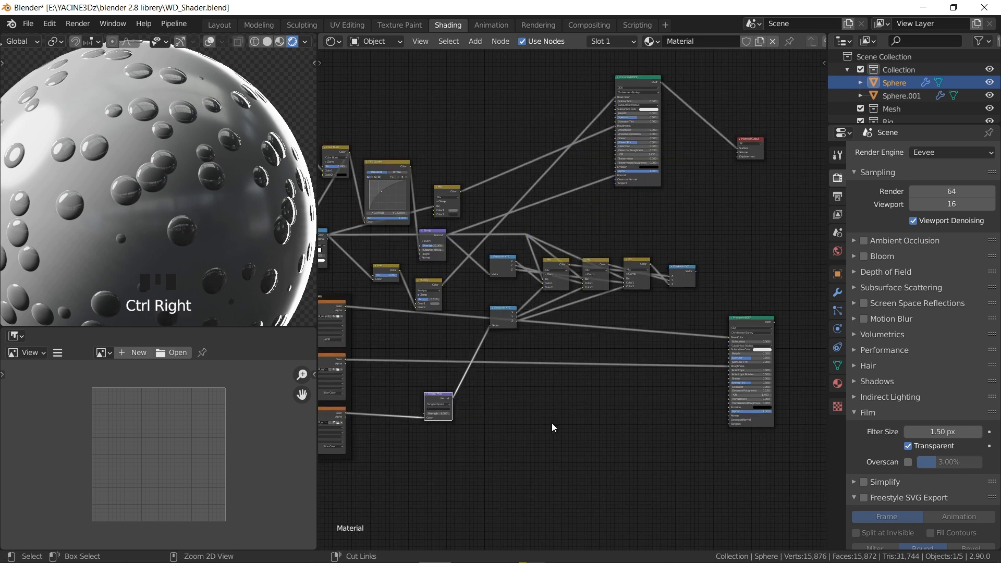
pyautogui.moveTo(601, 349); pyautogui.dragTo(521, 375, button='middle')
pyautogui.moveTo(670, 365); pyautogui.dragTo(767, 439)
pyautogui.moveTo(329, 260); pyautogui.dragTo(707, 280, button='middle')
pyautogui.scroll(-3, 575, 273)
pyautogui.scroll(3, 570, 258)
# Select the droplet mask nodes and move them up, away from the normal-mixing nodes.
pyautogui.moveTo(384, 141); pyautogui.dragTo(751, 313)
pyautogui.moveTo(752, 317); pyautogui.dragTo(523, 305, button='middle')
pyautogui.scroll(2, 580, 350)
pyautogui.keyDown('shift'); pyautogui.click(439, 305); pyautogui.keyUp('shift')
pyautogui.moveTo(439, 304); pyautogui.dragTo(545, 329, button='middle')
pyautogui.scroll(-3, 468, 299)
pyautogui.press('g')
pyautogui.click(502, 211)
# Move the Separate XYZ, reroute, Mix and Combine XYZ nodes together between the droplet nodes and the leather textures.
pyautogui.moveTo(669, 319); pyautogui.dragTo(535, 280, button='middle')
pyautogui.moveTo(472, 245); pyautogui.dragTo(407, 226)
pyautogui.press('g')
pyautogui.click(634, 342)
pyautogui.moveTo(447, 283); pyautogui.dragTo(592, 309, button='middle')
pyautogui.scroll(-4, 592, 310)
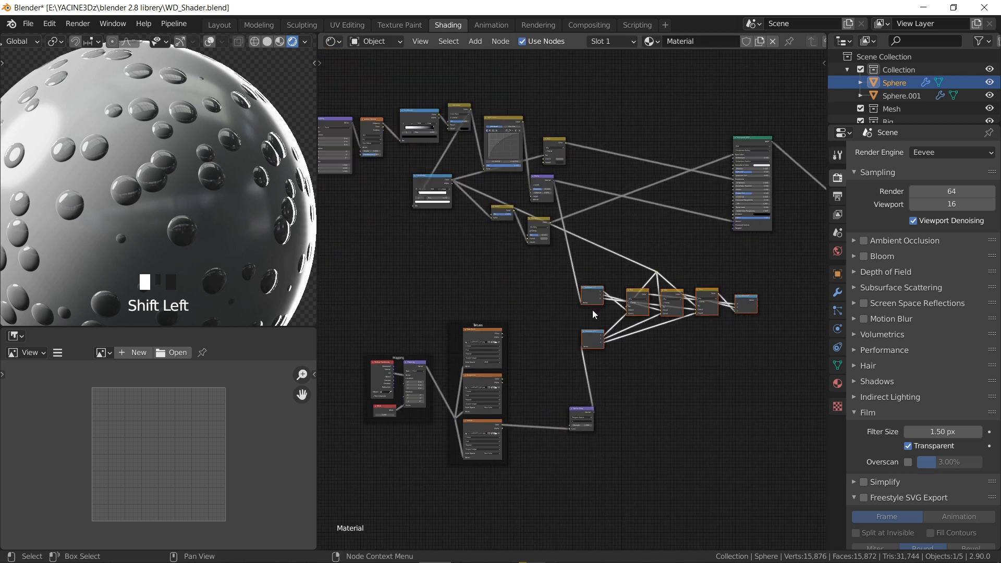
pyautogui.press('g')
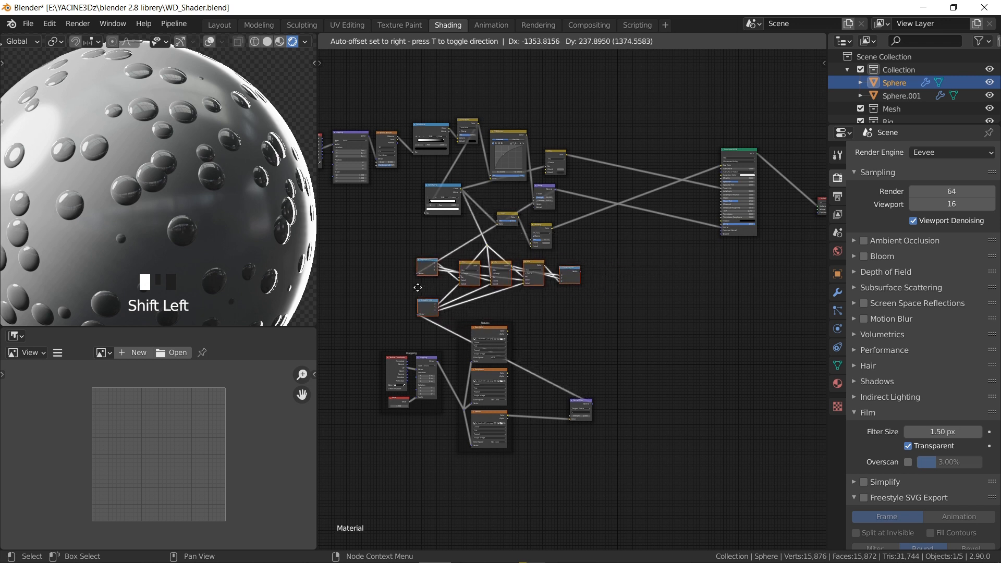
pyautogui.click(570, 283)
# Move the upper Principled BSDF and Material Output nodes farther right of the droplet nodes.
pyautogui.moveTo(787, 180); pyautogui.dragTo(633, 236, button='middle')
pyautogui.click(680, 220)
pyautogui.press('g')
pyautogui.click(699, 243)
pyautogui.scroll(6, 502, 341)
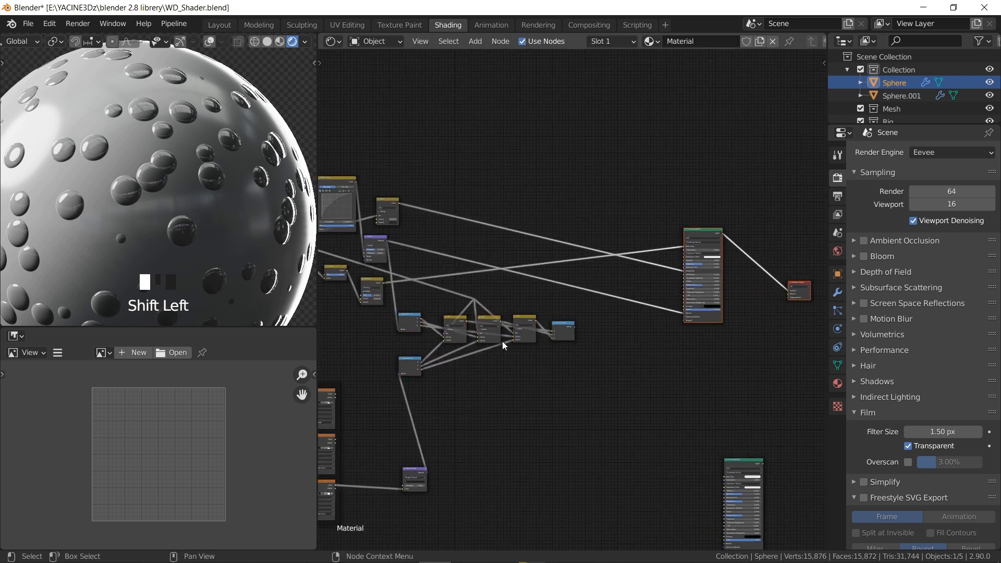
pyautogui.moveTo(443, 370); pyautogui.dragTo(574, 295, button='middle')
pyautogui.scroll(-2, 574, 295)
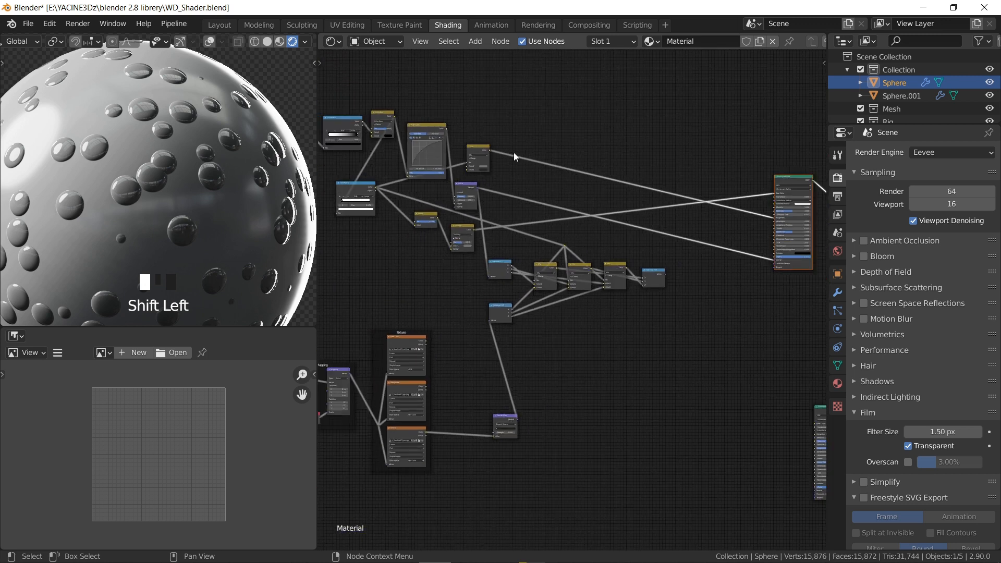
# Cut the three links running from the droplet nodes to the upper Principled BSDF.
pyautogui.scroll(3, 584, 285)
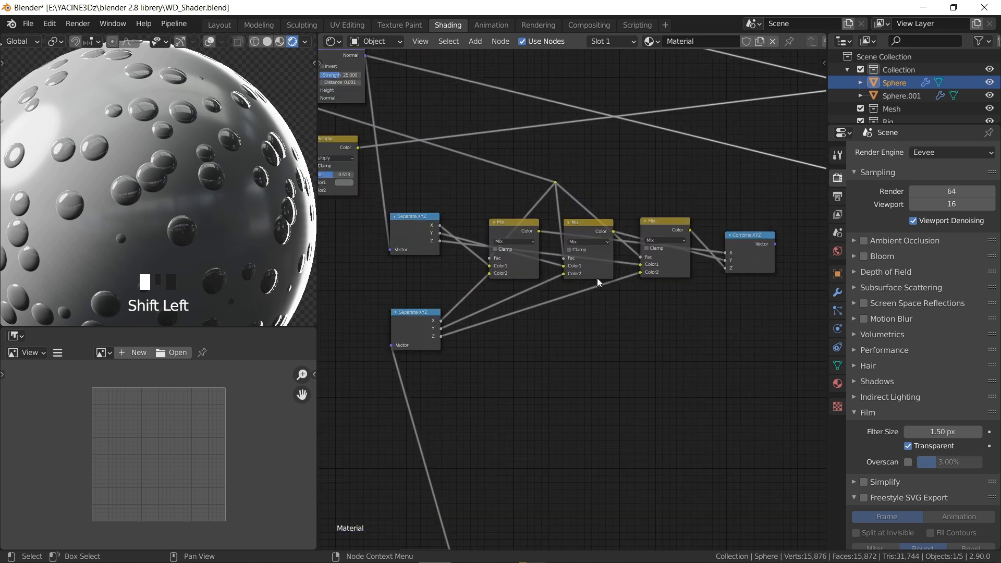
pyautogui.moveTo(717, 348); pyautogui.dragTo(516, 385, button='middle')
pyautogui.scroll(5, 522, 314)
pyautogui.moveTo(498, 315); pyautogui.dragTo(571, 285, button='middle')
pyautogui.scroll(-4, 527, 302)
pyautogui.scroll(-2, 525, 301)
pyautogui.keyDown('ctrl'); pyautogui.moveTo(620, 182); pyautogui.dragTo(630, 339, button='right'); pyautogui.keyUp('ctrl')
# Connect the Combine XYZ Vector output to the Normal input of the upper Principled BSDF.
pyautogui.moveTo(465, 307); pyautogui.dragTo(644, 259, button='middle')
pyautogui.moveTo(777, 218); pyautogui.dragTo(579, 278, button='middle')
pyautogui.scroll(7, 559, 296)
pyautogui.moveTo(503, 306); pyautogui.dragTo(693, 219, button='middle')
pyautogui.moveTo(464, 265); pyautogui.dragTo(661, 132, button='middle')
pyautogui.scroll(-3, 571, 314)
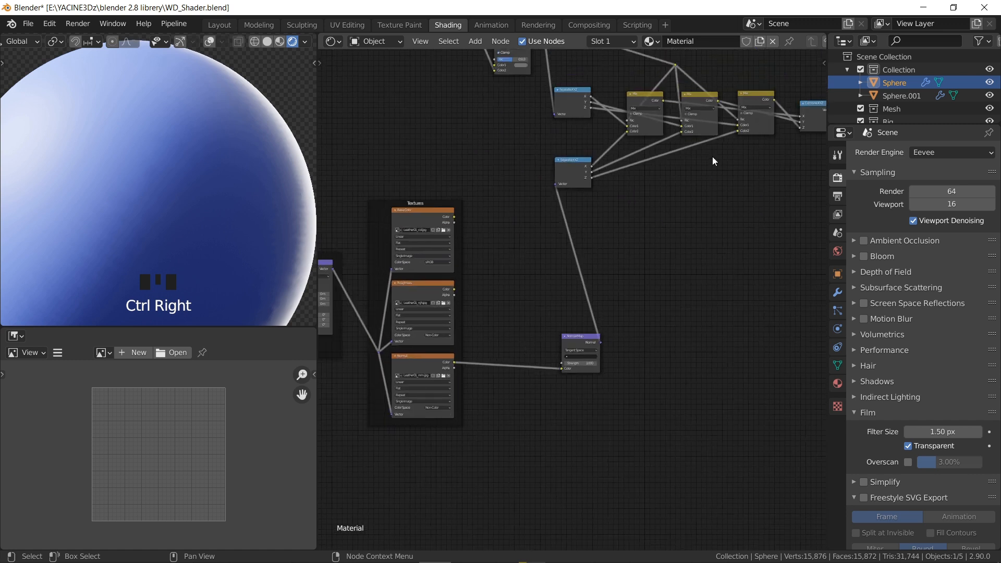
pyautogui.moveTo(773, 142); pyautogui.dragTo(457, 370, button='middle')
pyautogui.scroll(1, 458, 371)
pyautogui.moveTo(507, 350); pyautogui.dragTo(563, 357)
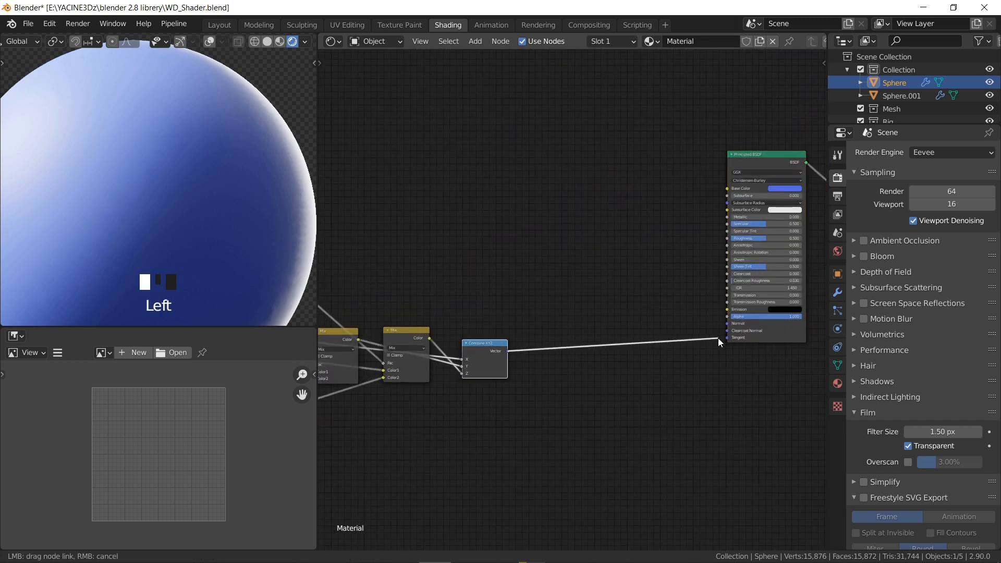
pyautogui.moveTo(730, 327); pyautogui.dragTo(730, 323)
pyautogui.scroll(-1, 565, 424)
pyautogui.scroll(-3, 517, 367)
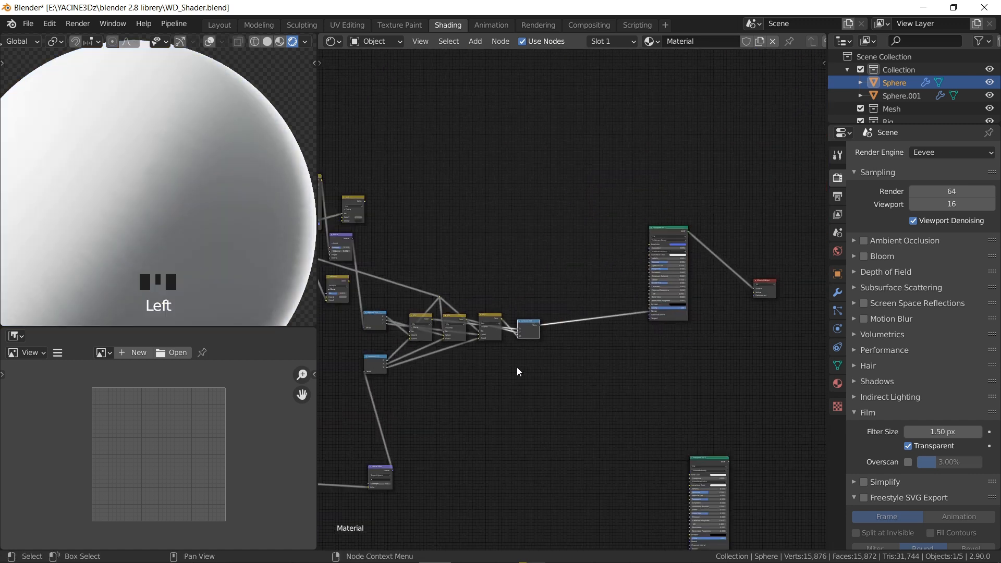
pyautogui.moveTo(620, 375); pyautogui.dragTo(692, 375, button='middle')
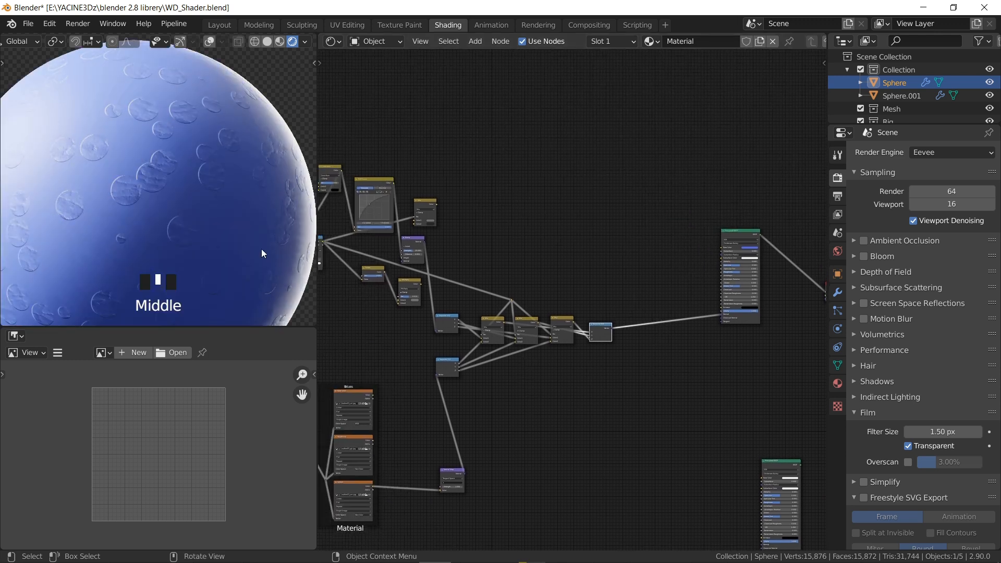
# Swap the vertical positions of the two Separate XYZ nodes that feed the normal-mixing nodes.
pyautogui.scroll(3, 233, 227)
pyautogui.scroll(2, 233, 226)
pyautogui.moveTo(539, 365); pyautogui.dragTo(674, 354, button='middle')
pyautogui.scroll(8, 674, 352)
pyautogui.moveTo(672, 317); pyautogui.dragTo(578, 297, button='middle')
pyautogui.scroll(5, 409, 310)
pyautogui.moveTo(400, 308); pyautogui.dragTo(562, 298, button='middle')
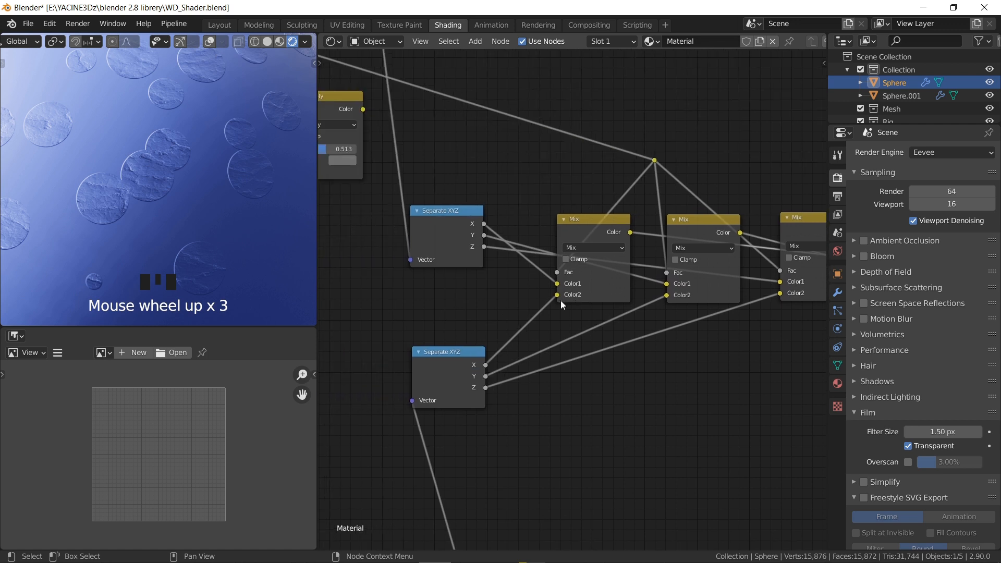
pyautogui.scroll(-3, 566, 300)
pyautogui.moveTo(445, 323); pyautogui.dragTo(552, 328, button='middle')
pyautogui.moveTo(558, 320)
pyautogui.mouseDown()
pyautogui.moveTo(519, 268)
pyautogui.moveTo(576, 307)
pyautogui.moveTo(569, 321)
pyautogui.mouseUp()
pyautogui.moveTo(513, 268); pyautogui.dragTo(530, 285)
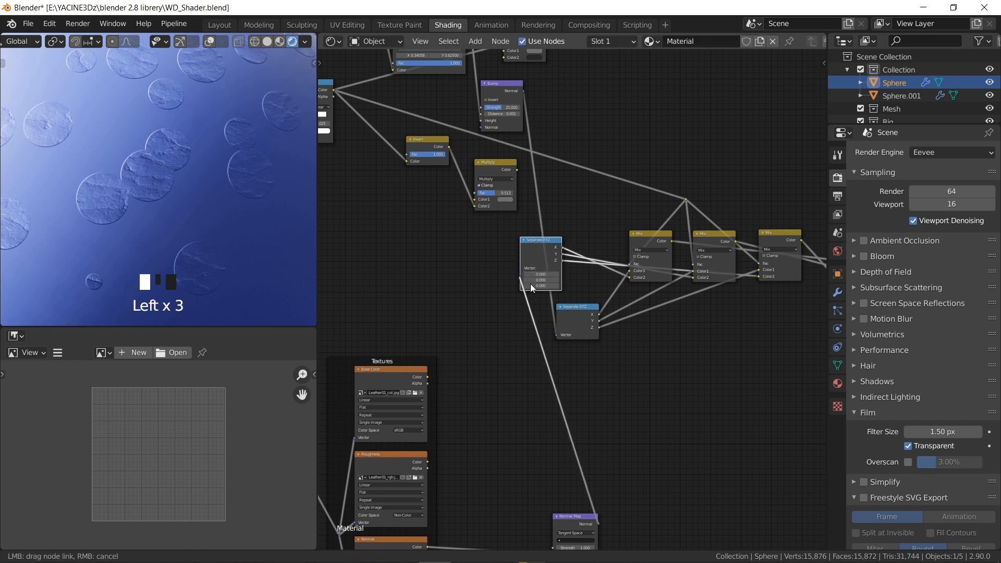
# Rewire the Normal Map into the lower Separate XYZ and the Bump normal into the upper one, then align both nodes.
pyautogui.moveTo(549, 330); pyautogui.dragTo(556, 337)
pyautogui.keyDown('ctrl'); pyautogui.click(542, 193); pyautogui.keyUp('ctrl')
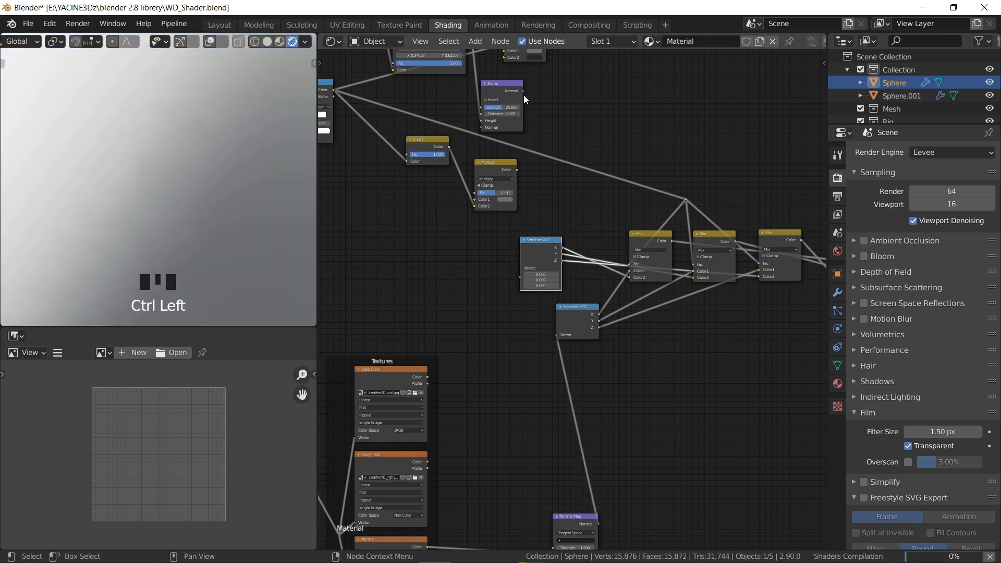
pyautogui.moveTo(523, 95); pyautogui.dragTo(545, 128)
pyautogui.moveTo(517, 274); pyautogui.dragTo(557, 249)
pyautogui.moveTo(577, 308); pyautogui.dragTo(553, 285)
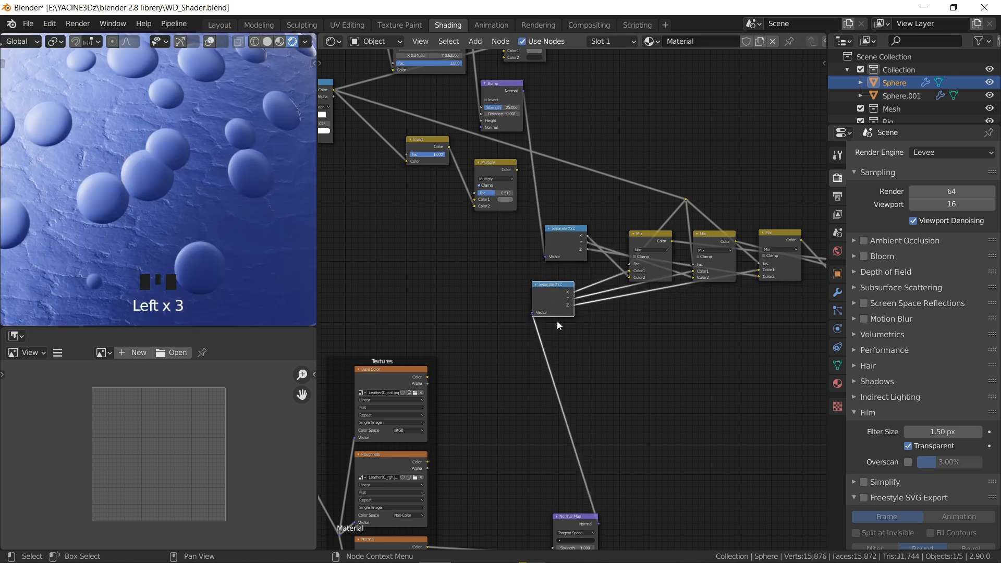
pyautogui.scroll(-3, 183, 183)
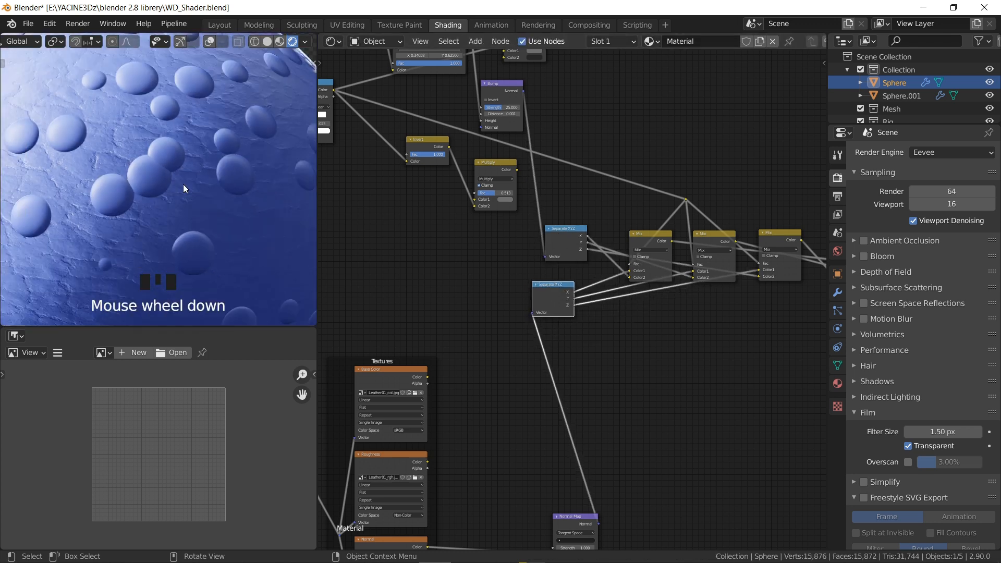
pyautogui.scroll(2, 149, 218)
pyautogui.scroll(-3, 568, 296)
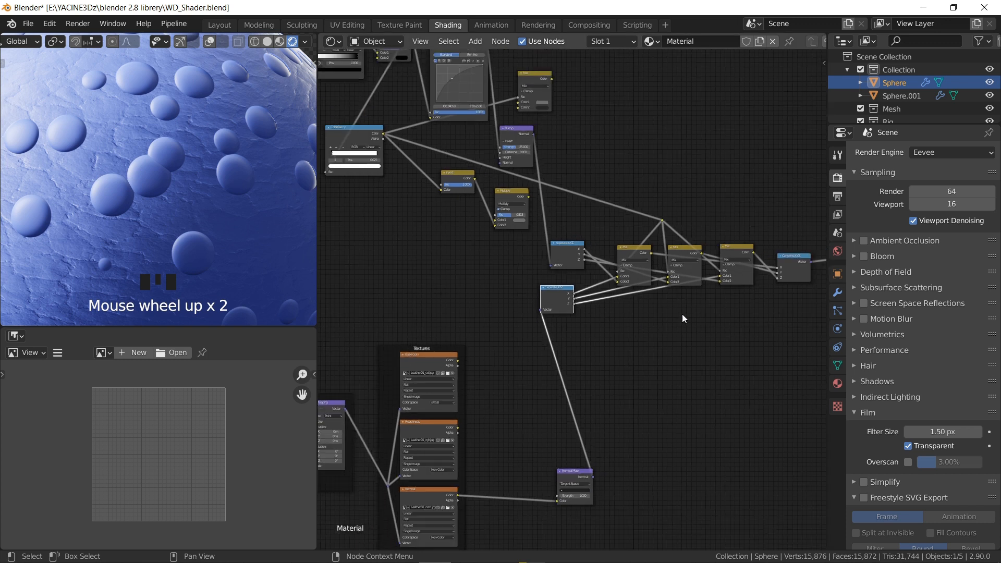
# Connect the Multiply node's Color output to the Base Color of the upper Principled BSDF.
pyautogui.moveTo(821, 263); pyautogui.dragTo(603, 266, button='middle')
pyautogui.scroll(-3, 549, 300)
pyautogui.moveTo(555, 299); pyautogui.dragTo(661, 311, button='middle')
pyautogui.scroll(3, 443, 235)
pyautogui.scroll(2, 544, 248)
pyautogui.moveTo(429, 231); pyautogui.dragTo(543, 258, button='middle')
pyautogui.scroll(2, 618, 268)
pyautogui.scroll(1, 617, 256)
pyautogui.scroll(1, 542, 258)
pyautogui.scroll(-4, 574, 295)
pyautogui.moveTo(599, 348); pyautogui.dragTo(449, 302, button='middle')
pyautogui.scroll(-3, 437, 285)
pyautogui.scroll(-3, 459, 261)
pyautogui.moveTo(484, 238); pyautogui.dragTo(365, 240, button='middle')
pyautogui.moveTo(360, 234); pyautogui.dragTo(804, 180)
# Connect the leather Base Color texture to the Multiply node's Color1 and set the node's factor to 0.367.
pyautogui.moveTo(407, 334); pyautogui.dragTo(675, 230, button='middle')
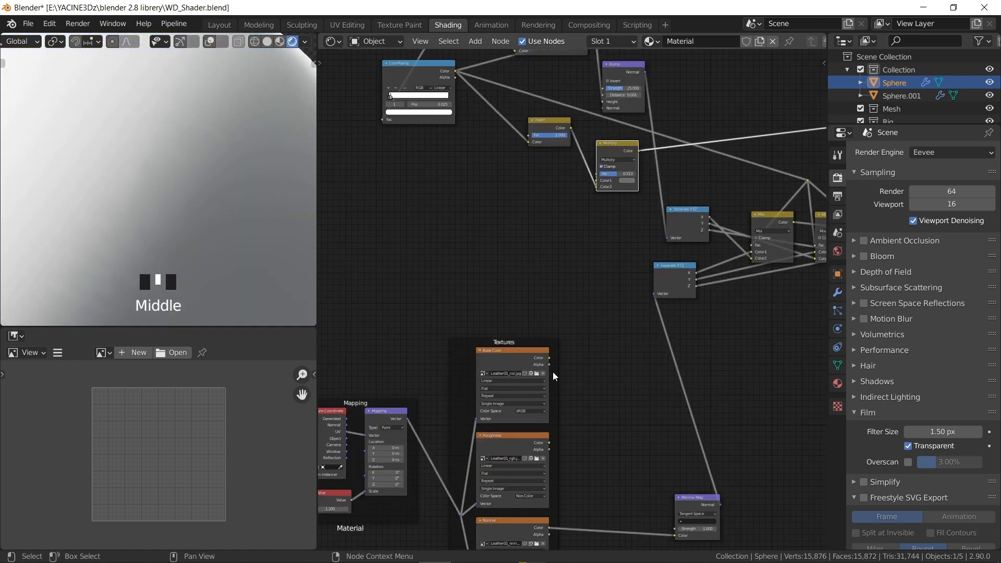
pyautogui.scroll(7, 552, 371)
pyautogui.moveTo(541, 379); pyautogui.dragTo(597, 180)
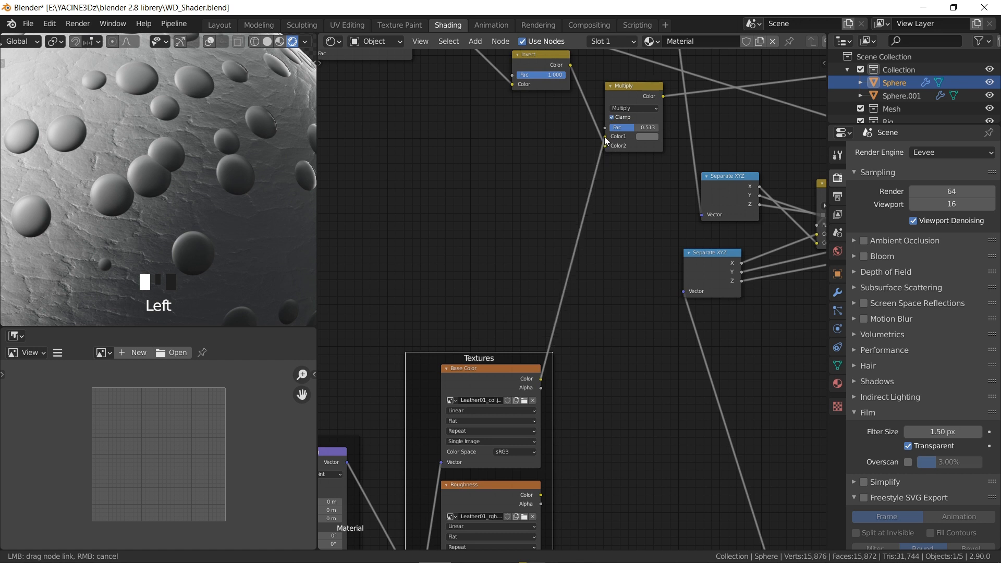
pyautogui.moveTo(604, 136); pyautogui.dragTo(605, 138)
pyautogui.moveTo(639, 167); pyautogui.dragTo(536, 246, button='middle')
pyautogui.moveTo(536, 246); pyautogui.dragTo(509, 247)
pyautogui.scroll(-8, 643, 304)
pyautogui.moveTo(668, 294); pyautogui.dragTo(557, 314, button='middle')
pyautogui.scroll(1, 557, 314)
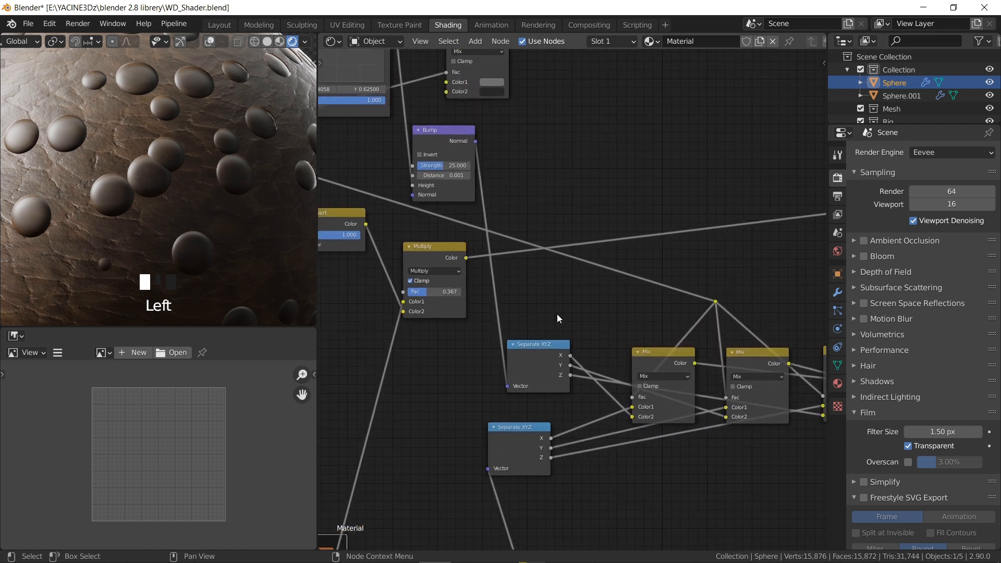
# Connect the Color output of the Mix node above Bump to the Principled BSDF's Roughness input.
pyautogui.scroll(-7, 583, 301)
pyautogui.scroll(-2, 548, 208)
pyautogui.moveTo(547, 208); pyautogui.dragTo(469, 245, button='middle')
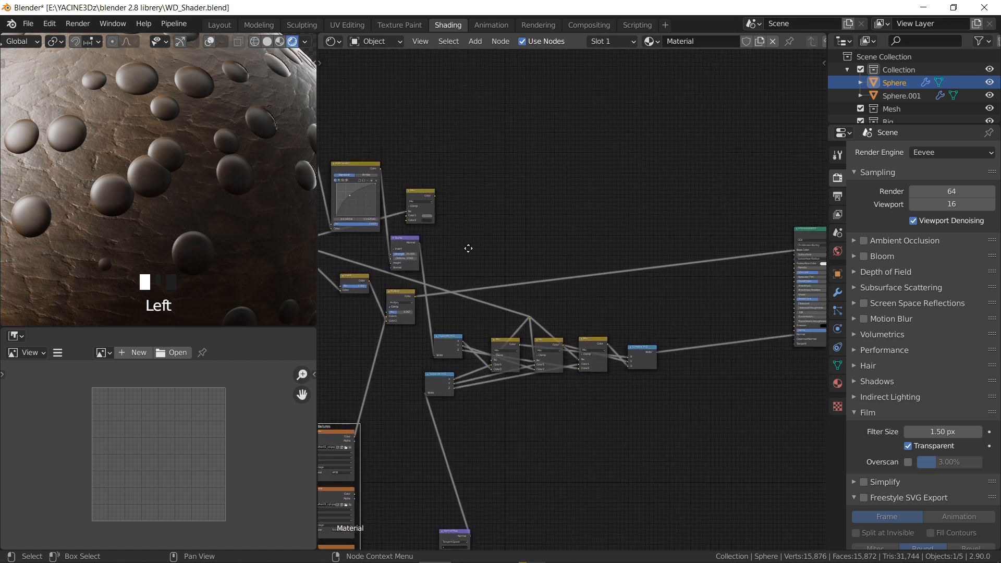
pyautogui.moveTo(434, 197); pyautogui.dragTo(794, 274)
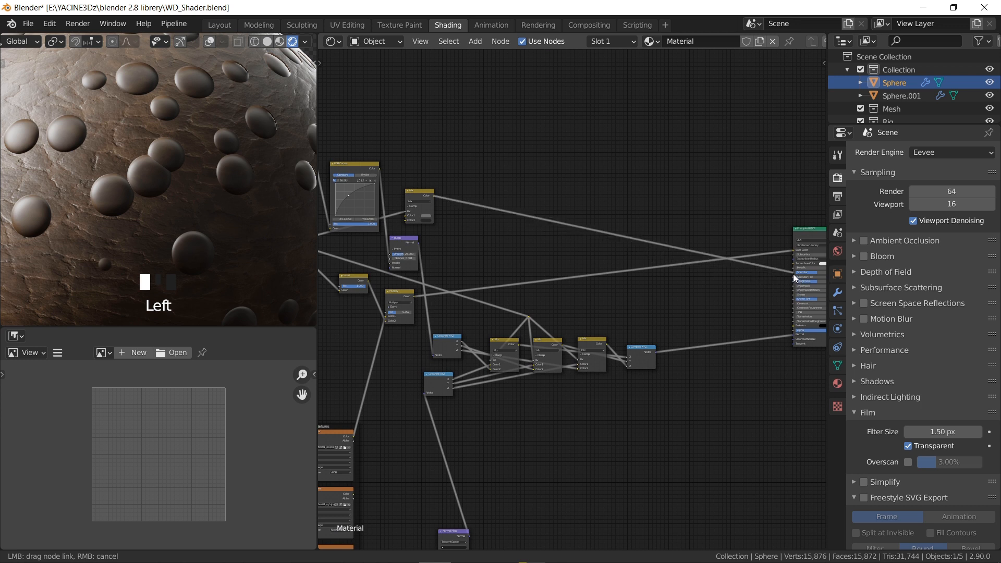
pyautogui.moveTo(793, 273); pyautogui.dragTo(708, 203, button='middle')
pyautogui.scroll(7, 560, 311)
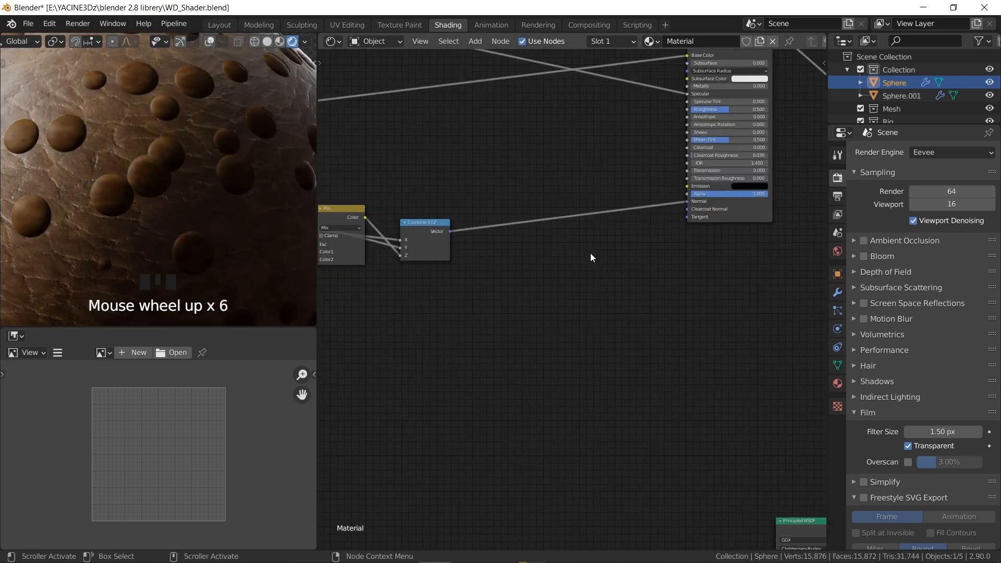
pyautogui.moveTo(581, 228); pyautogui.dragTo(579, 254)
# Connect the leather Roughness texture's Color output to Color1 of the Mix node driving roughness.
pyautogui.scroll(-6, 517, 295)
pyautogui.scroll(-6, 511, 290)
pyautogui.moveTo(422, 307); pyautogui.dragTo(621, 280, button='middle')
pyautogui.moveTo(443, 250); pyautogui.dragTo(491, 257, button='middle')
pyautogui.scroll(1, 529, 231)
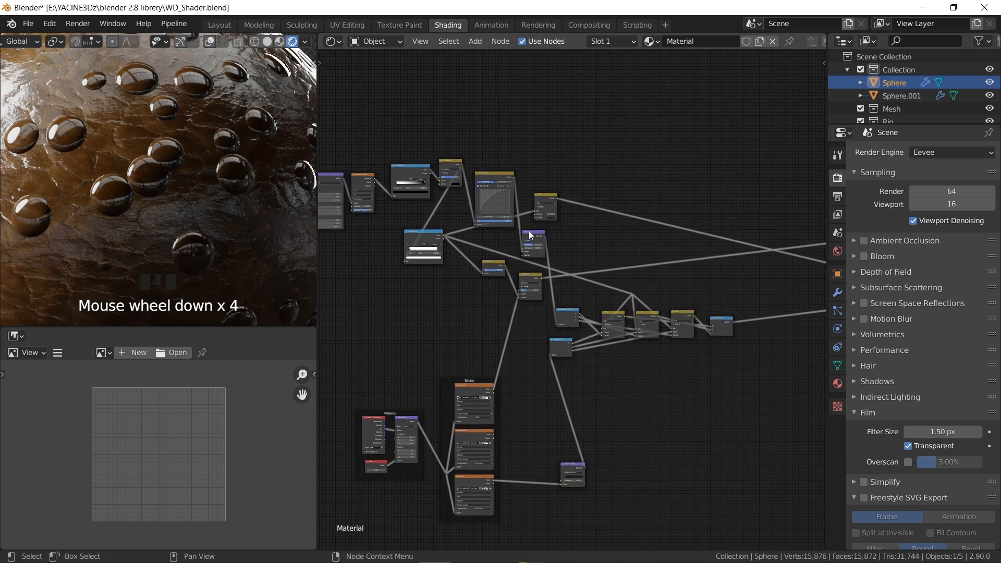
pyautogui.scroll(2, 503, 399)
pyautogui.scroll(2, 503, 406)
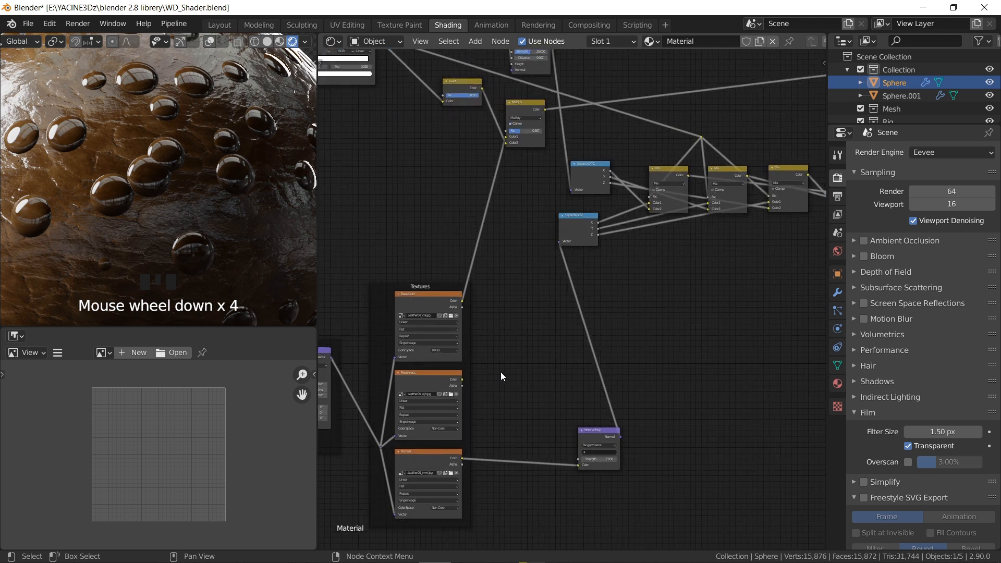
pyautogui.moveTo(462, 380); pyautogui.dragTo(497, 129)
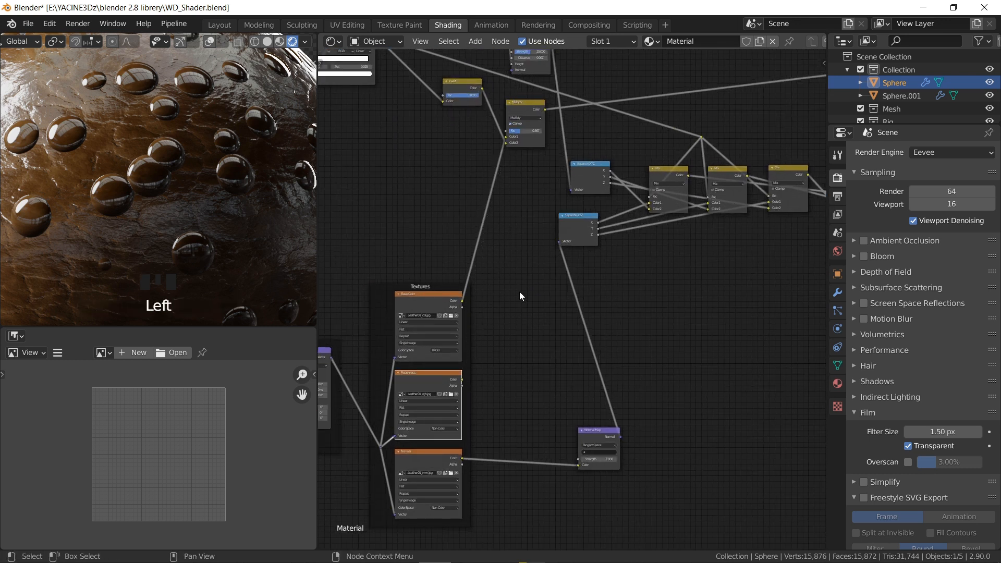
pyautogui.scroll(-2, 520, 296)
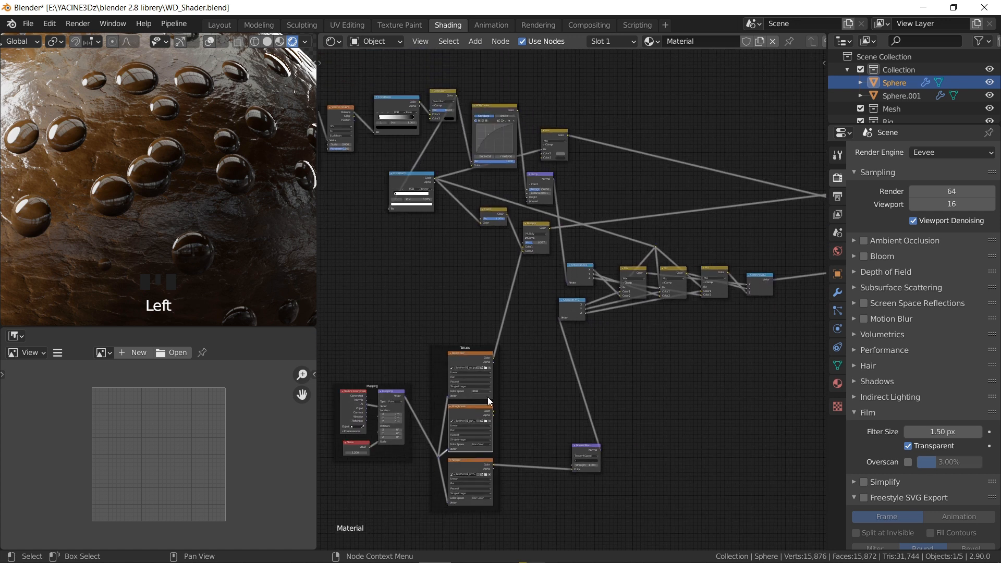
pyautogui.keyDown('alt'); pyautogui.moveTo(471, 413); pyautogui.dragTo(568, 279, button='right'); pyautogui.keyUp('alt')
pyautogui.keyDown('alt'); pyautogui.moveTo(572, 180); pyautogui.dragTo(557, 136, button='right'); pyautogui.keyUp('alt')
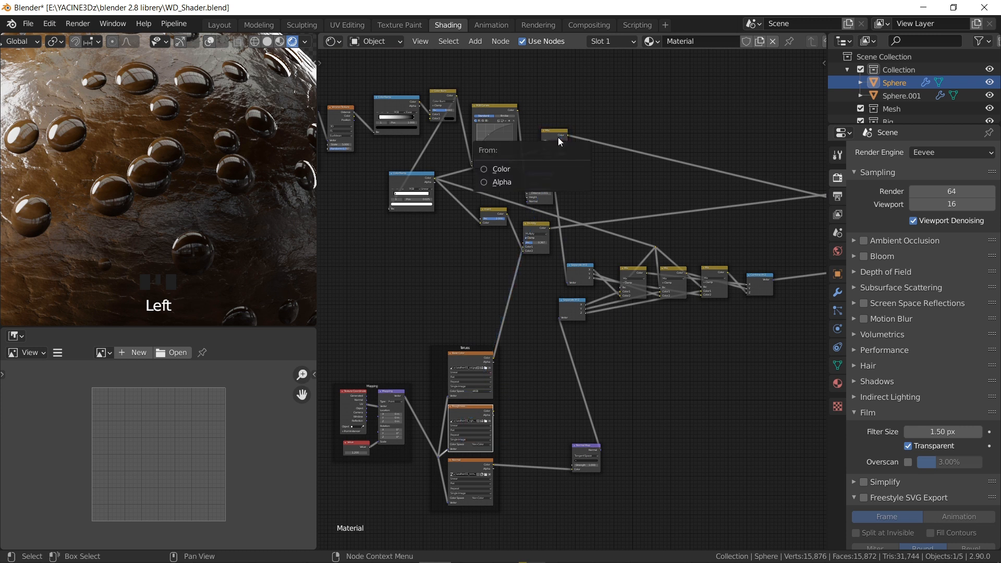
pyautogui.click(494, 169)
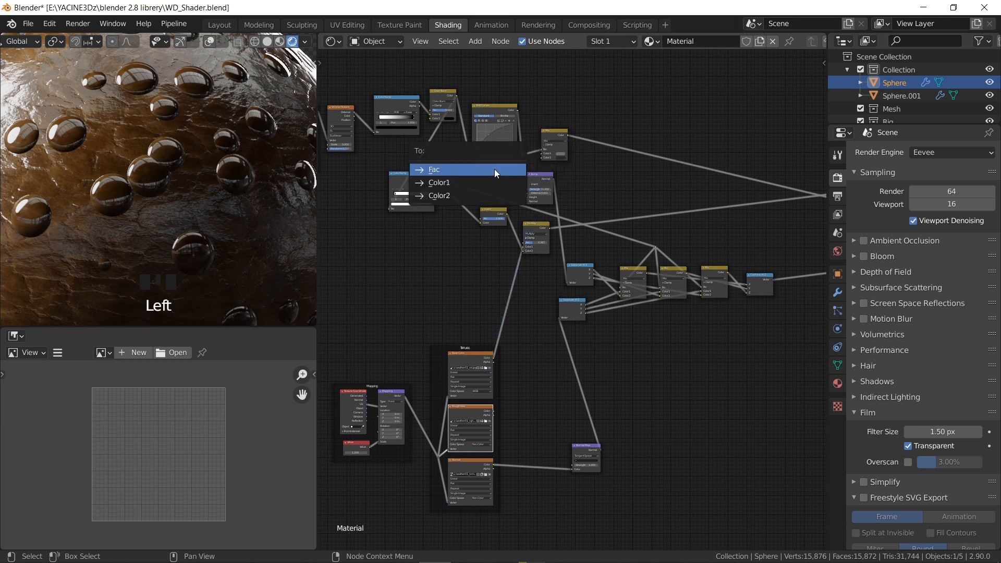
pyautogui.click(437, 183)
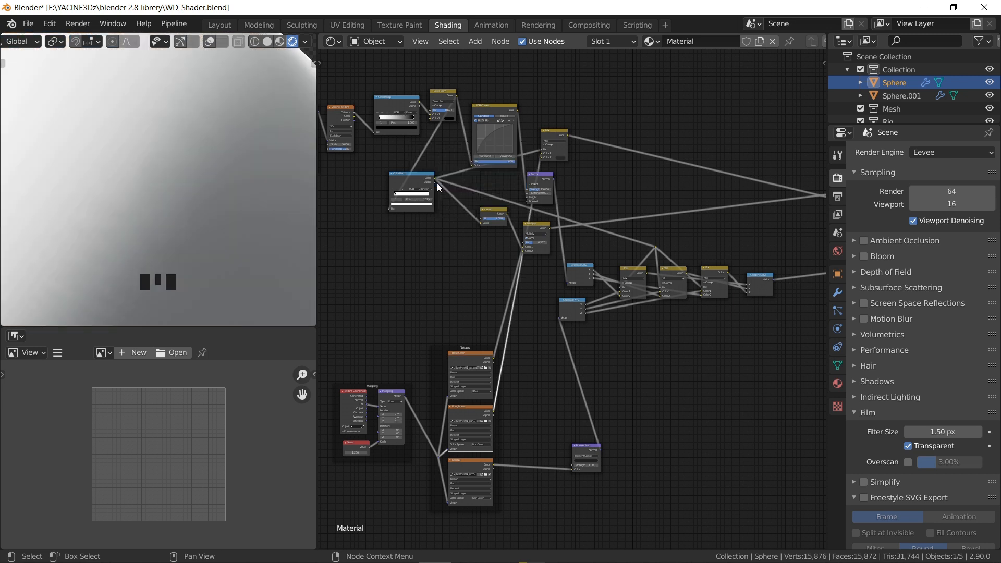
# Move the roughness Mix node farther right, clear of the Bump node, and set its Color2 value to 0.088.
pyautogui.scroll(4, 510, 230)
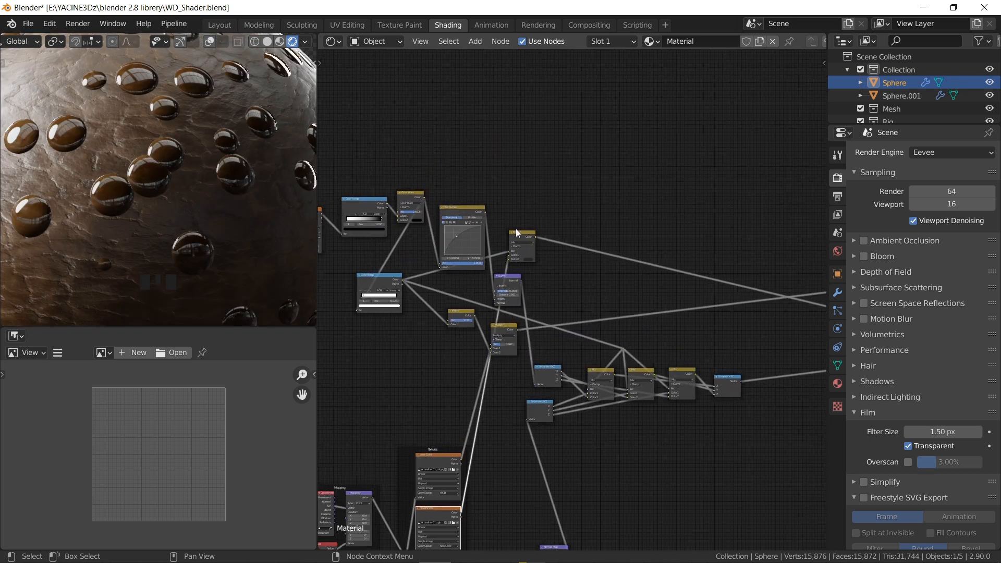
pyautogui.scroll(1, 510, 240)
pyautogui.moveTo(462, 204); pyautogui.dragTo(552, 205)
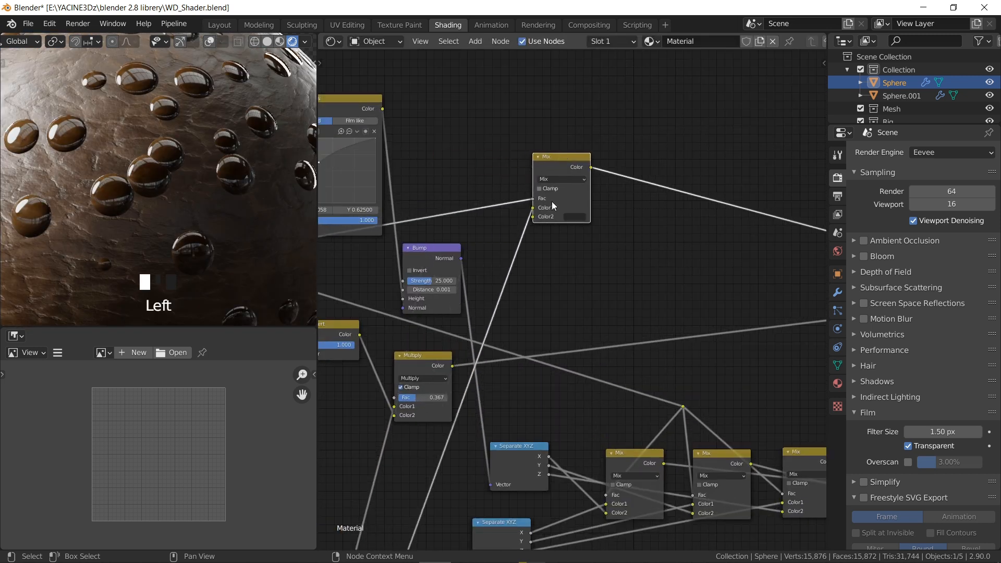
pyautogui.click(575, 217)
pyautogui.moveTo(634, 138)
pyautogui.mouseDown()
pyautogui.moveTo(635, 101)
pyautogui.moveTo(634, 156)
pyautogui.mouseUp()
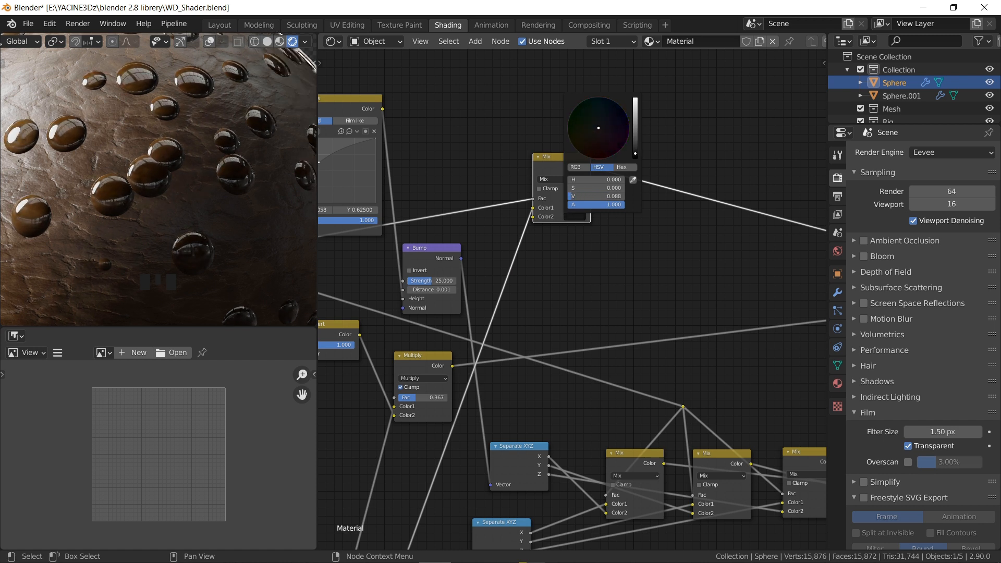
pyautogui.scroll(-4, 480, 194)
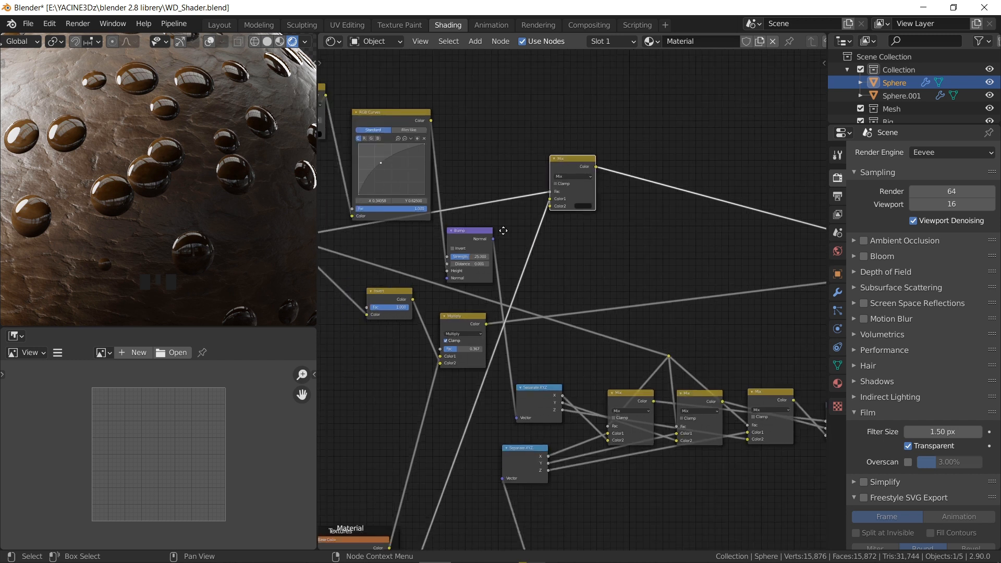
# Save the Blender file and view the whole leather sphere with its droplets in the viewport.
pyautogui.hotkey('ctrl', 's')
pyautogui.scroll(-4, 556, 240)
pyautogui.moveTo(722, 328); pyautogui.dragTo(688, 305, button='middle')
pyautogui.scroll(-12, 177, 207)
pyautogui.moveTo(177, 208); pyautogui.dragTo(141, 206, button='middle')
pyautogui.click(145, 196)
pyautogui.scroll(3, 144, 198)
pyautogui.scroll(-5, 167, 216)
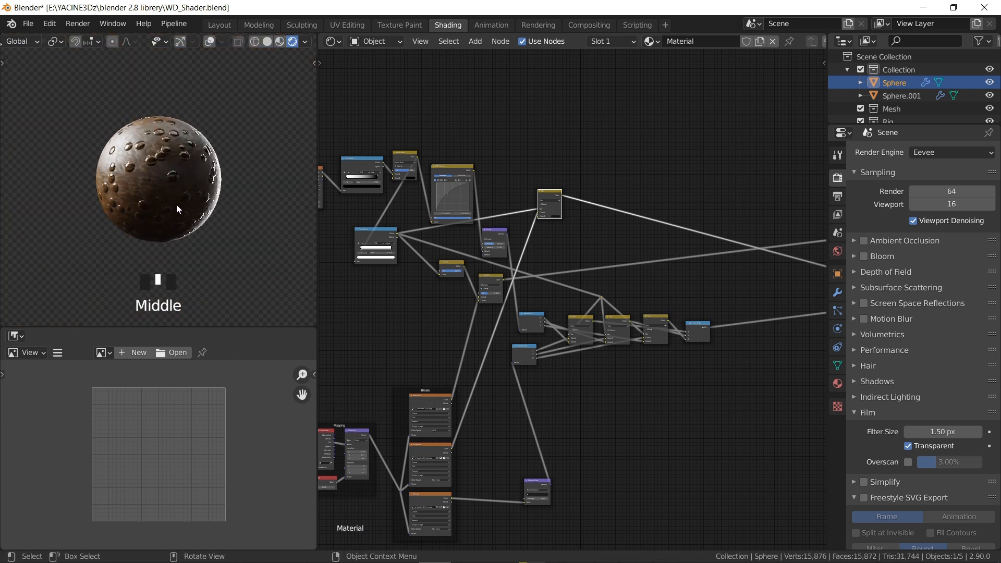
pyautogui.press('KP_0')
# Select the Texture Coordinate and Mapping nodes and move them left, away from the Voronoi Texture.
pyautogui.scroll(-3, 171, 203)
pyautogui.scroll(-2, 171, 203)
pyautogui.moveTo(481, 345); pyautogui.dragTo(676, 312, button='middle')
pyautogui.scroll(-5, 581, 292)
pyautogui.scroll(1, 54, 212)
pyautogui.scroll(3, 55, 213)
pyautogui.moveTo(509, 246); pyautogui.dragTo(572, 302, button='middle')
pyautogui.scroll(3, 452, 200)
pyautogui.moveTo(412, 137); pyautogui.dragTo(485, 228)
pyautogui.moveTo(483, 198); pyautogui.dragTo(480, 237, button='middle')
pyautogui.scroll(4, 481, 238)
pyautogui.scroll(3, 481, 237)
pyautogui.moveTo(437, 200); pyautogui.dragTo(585, 223, button='middle')
pyautogui.moveTo(568, 182); pyautogui.dragTo(420, 196)
pyautogui.scroll(4, 391, 226)
pyautogui.moveTo(391, 225); pyautogui.dragTo(509, 271, button='middle')
pyautogui.scroll(2, 409, 153)
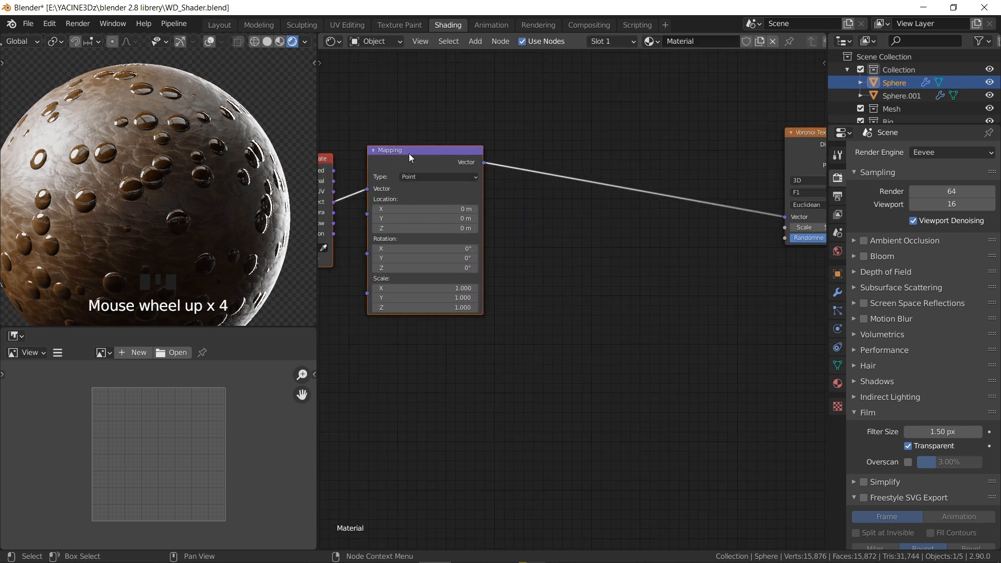
# Add a Noise Texture node below the link between the Mapping and Voronoi Texture nodes.
pyautogui.moveTo(615, 265); pyautogui.dragTo(496, 260, button='middle')
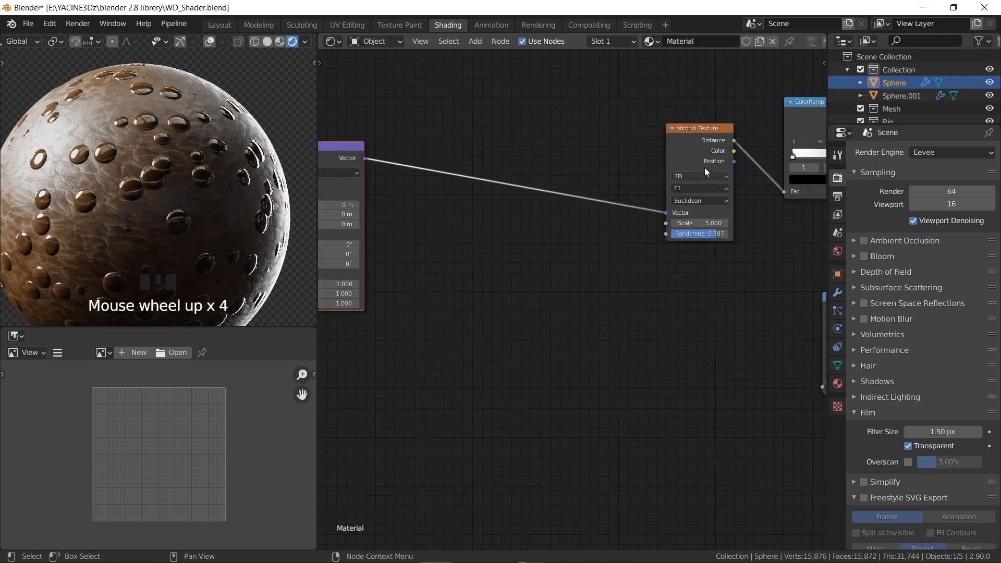
pyautogui.moveTo(589, 242); pyautogui.dragTo(651, 198, button='middle')
pyautogui.hotkey('shift', 'a')
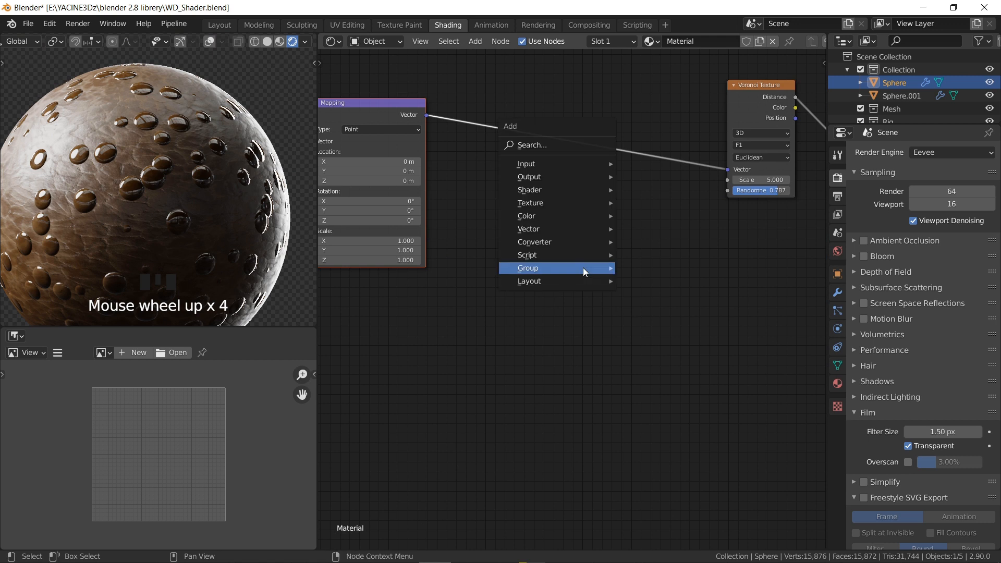
pyautogui.moveTo(584, 268)
pyautogui.write('nois')
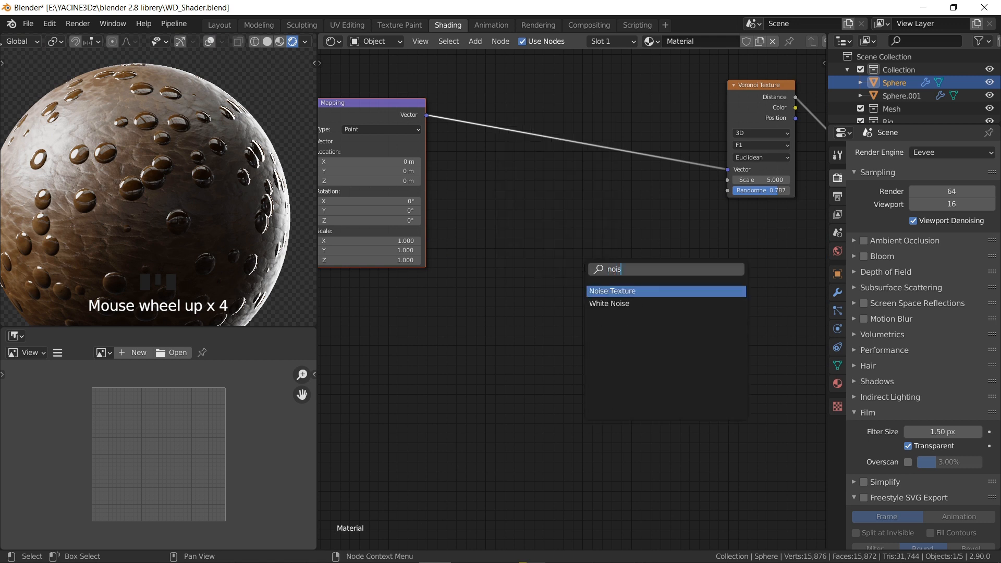
pyautogui.press('Return')
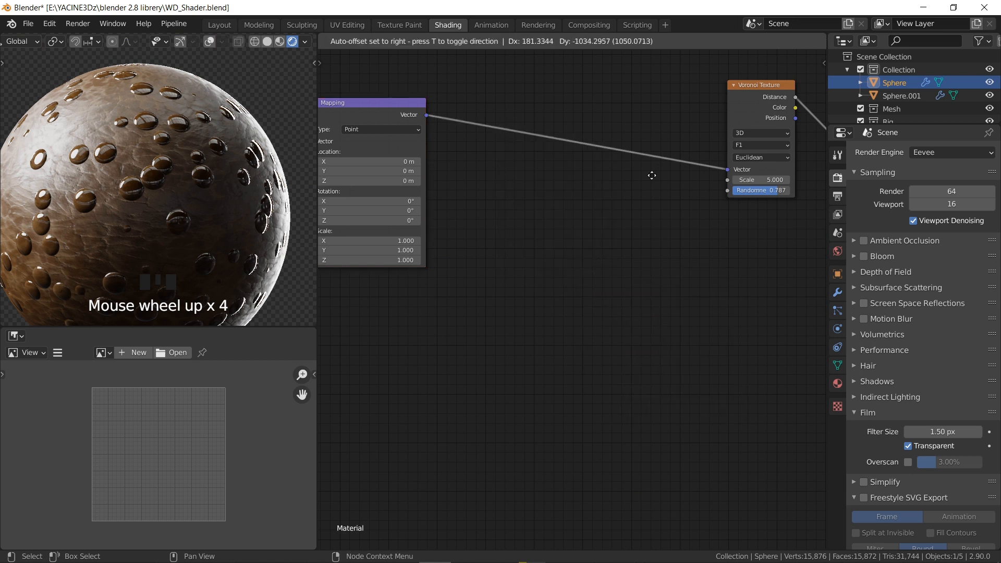
pyautogui.click(516, 171)
pyautogui.moveTo(439, 131); pyautogui.dragTo(452, 190, button='middle')
pyautogui.scroll(3, 451, 190)
pyautogui.moveTo(598, 308); pyautogui.dragTo(587, 327)
# Connect the Mapping node's Vector output to the Noise Texture's Vector input.
pyautogui.moveTo(528, 364); pyautogui.dragTo(556, 337, button='middle')
pyautogui.moveTo(463, 142); pyautogui.dragTo(562, 339)
pyautogui.moveTo(594, 304); pyautogui.dragTo(582, 339)
pyautogui.moveTo(789, 351); pyautogui.dragTo(660, 360, button='middle')
pyautogui.scroll(-1, 660, 360)
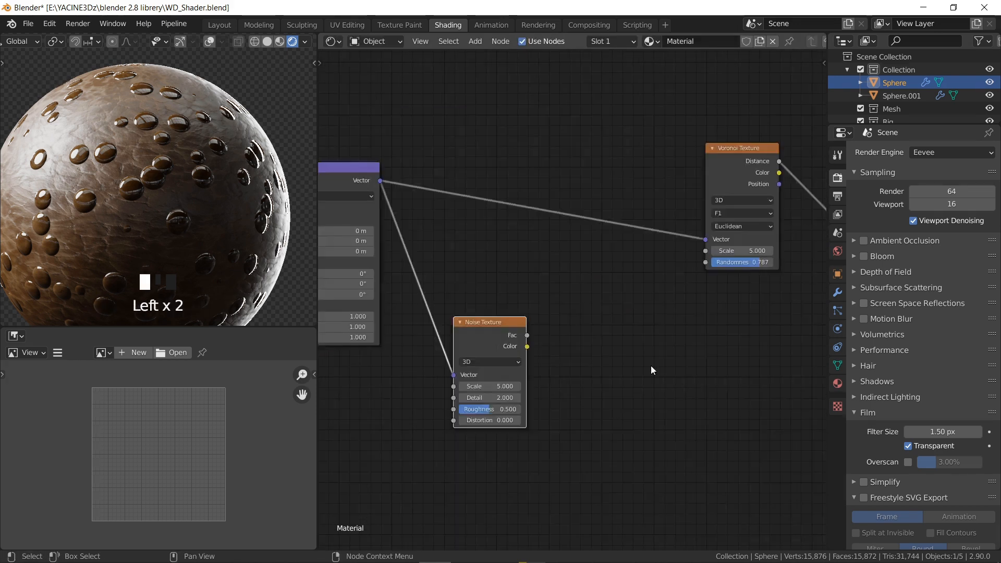
# Reposition the Noise Texture node closer to the Mapping node, below its link to the Voronoi Texture.
pyautogui.scroll(1, 549, 328)
pyautogui.moveTo(549, 329); pyautogui.dragTo(623, 337, button='middle')
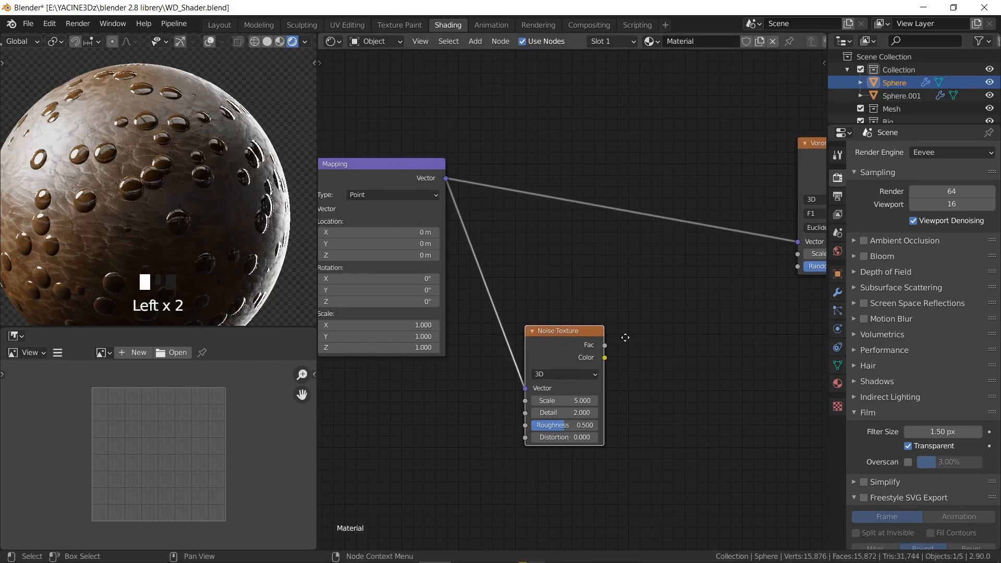
pyautogui.moveTo(578, 355); pyautogui.dragTo(523, 303)
pyautogui.moveTo(542, 308); pyautogui.dragTo(497, 298, button='middle')
pyautogui.scroll(-2, 494, 316)
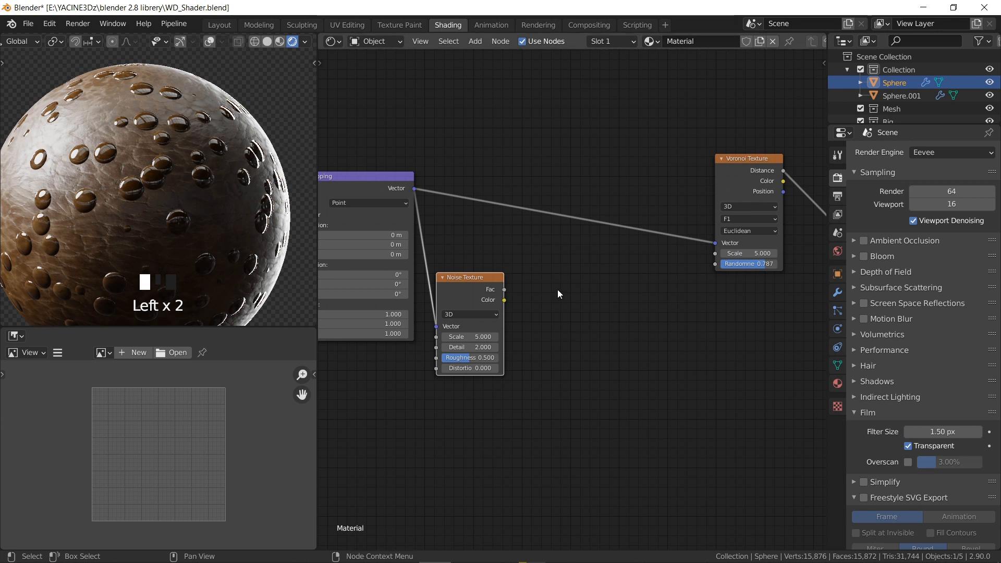
pyautogui.moveTo(533, 251); pyautogui.dragTo(511, 216, button='middle')
pyautogui.moveTo(446, 251); pyautogui.dragTo(470, 235)
pyautogui.moveTo(541, 258)
pyautogui.mouseDown(button='middle')
pyautogui.moveTo(558, 233)
pyautogui.moveTo(558, 269)
pyautogui.mouseUp(button='middle')
pyautogui.moveTo(483, 250); pyautogui.dragTo(480, 278)
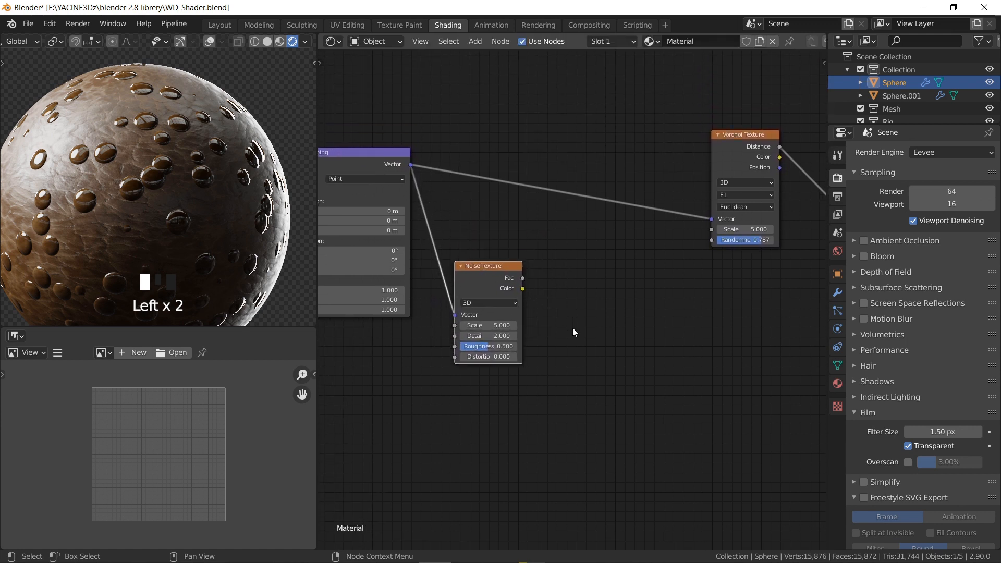
# Add a MixRGB node between the Noise Texture and Voronoi Texture nodes.
pyautogui.hotkey('shift', 'a')
pyautogui.write('s')
pyautogui.write('ix')
pyautogui.press('Down')
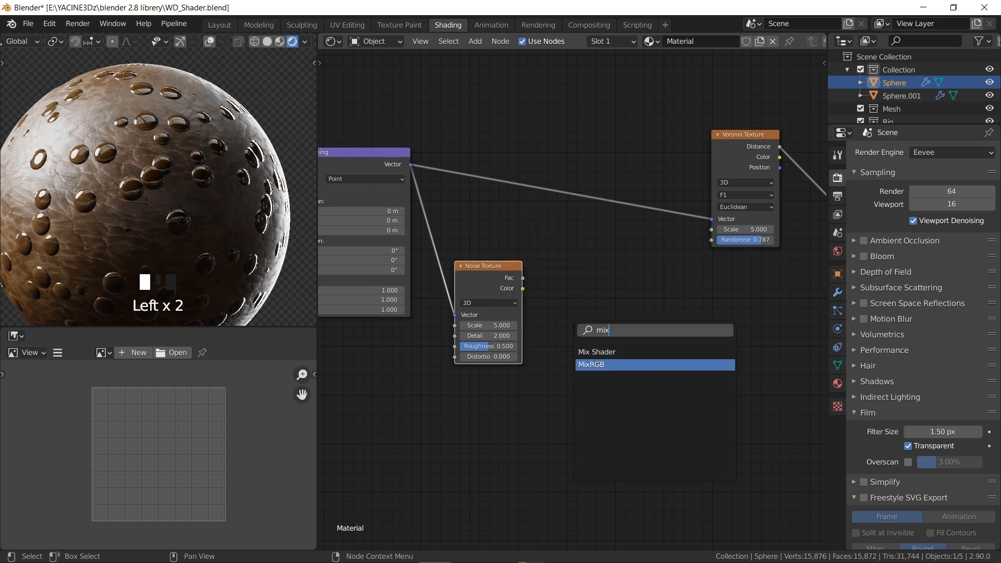
pyautogui.press('Return')
pyautogui.click(579, 261)
# Wire the Mapping Vector into the Mix node's Color1, the Noise Color into Color2, and the Mix output into the Voronoi Texture's Vector.
pyautogui.moveTo(486, 267); pyautogui.dragTo(474, 313)
pyautogui.moveTo(411, 165); pyautogui.dragTo(555, 318)
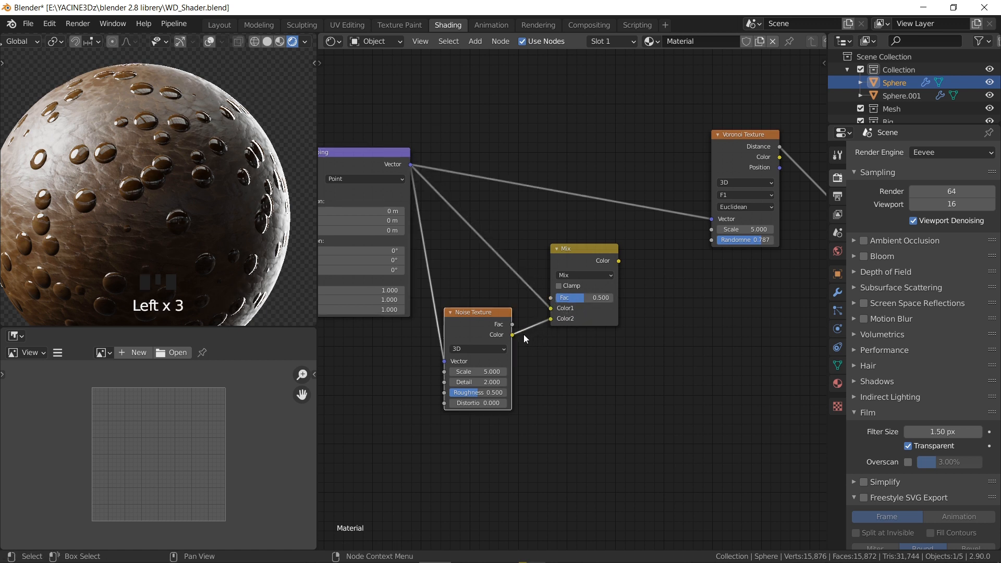
pyautogui.moveTo(557, 336); pyautogui.dragTo(537, 376, button='middle')
pyautogui.click(550, 298)
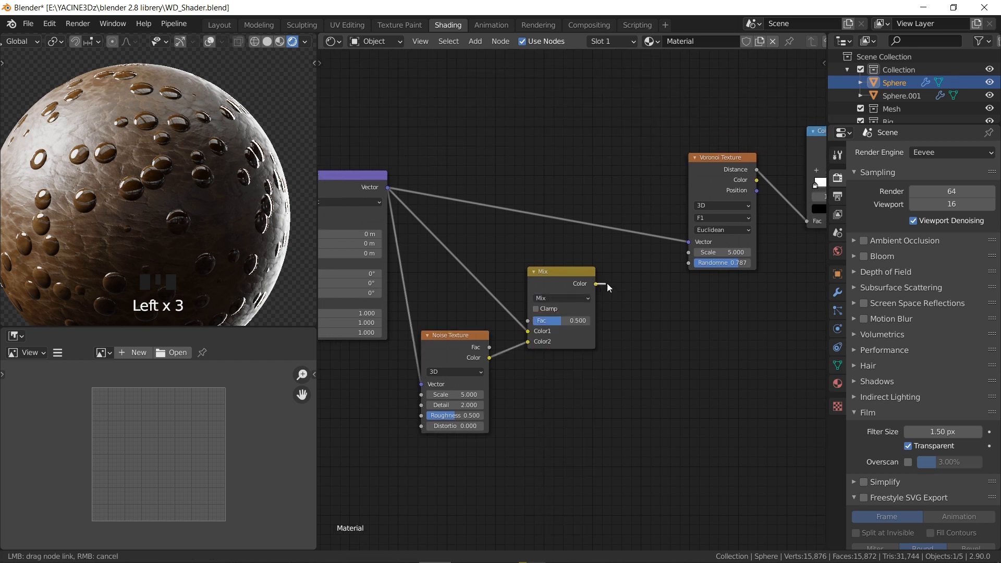
pyautogui.moveTo(689, 246); pyautogui.dragTo(652, 261)
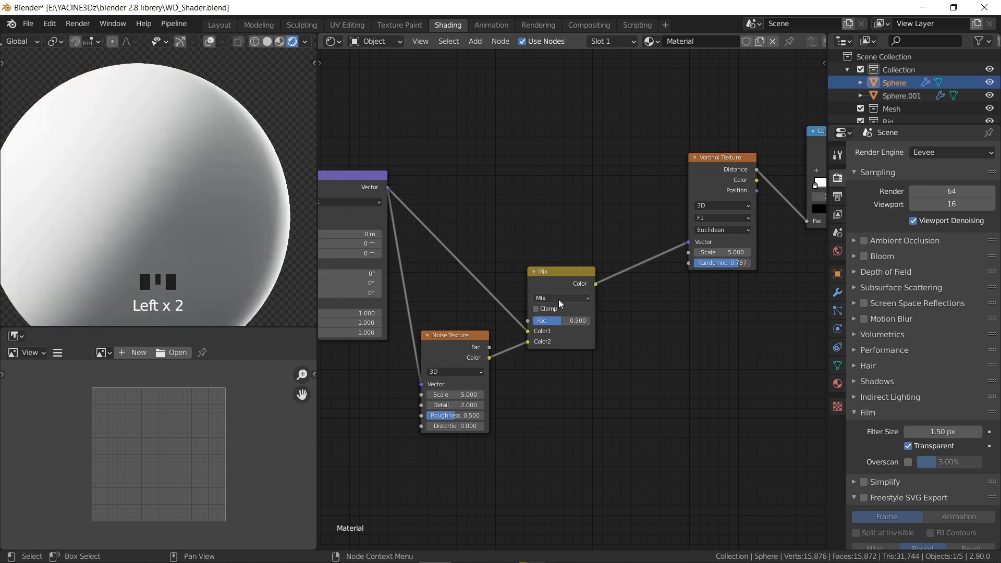
# Set the Mix node's Fac to 0.440 and its blending mode to Linear Light.
pyautogui.click(558, 300)
pyautogui.moveTo(559, 321)
pyautogui.mouseDown()
pyautogui.moveTo(540, 320)
pyautogui.moveTo(558, 318)
pyautogui.mouseUp()
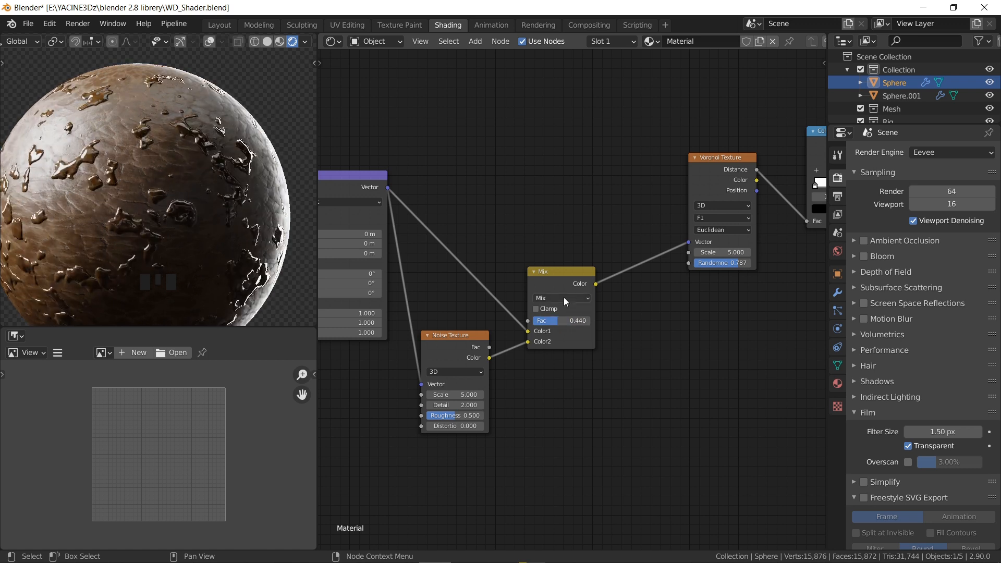
pyautogui.click(564, 298)
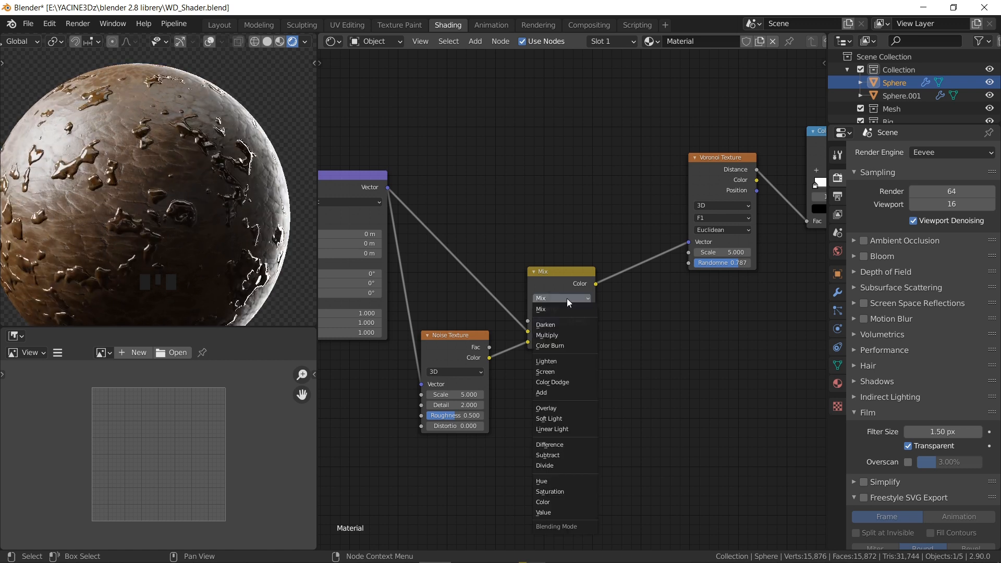
pyautogui.click(571, 429)
# Set the Linear Light node's Fac to 0.093 and check the distorted droplets on the sphere.
pyautogui.scroll(3, 563, 379)
pyautogui.moveTo(550, 368); pyautogui.dragTo(516, 327, button='middle')
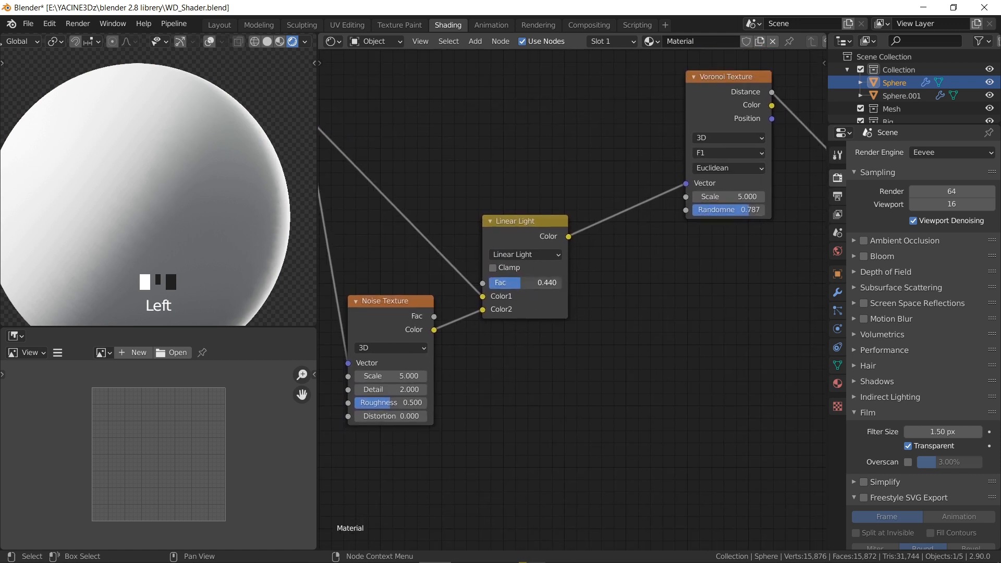
pyautogui.moveTo(521, 282); pyautogui.dragTo(483, 283)
pyautogui.scroll(-8, 155, 186)
pyautogui.middleClick(179, 193)
pyautogui.scroll(5, 198, 191)
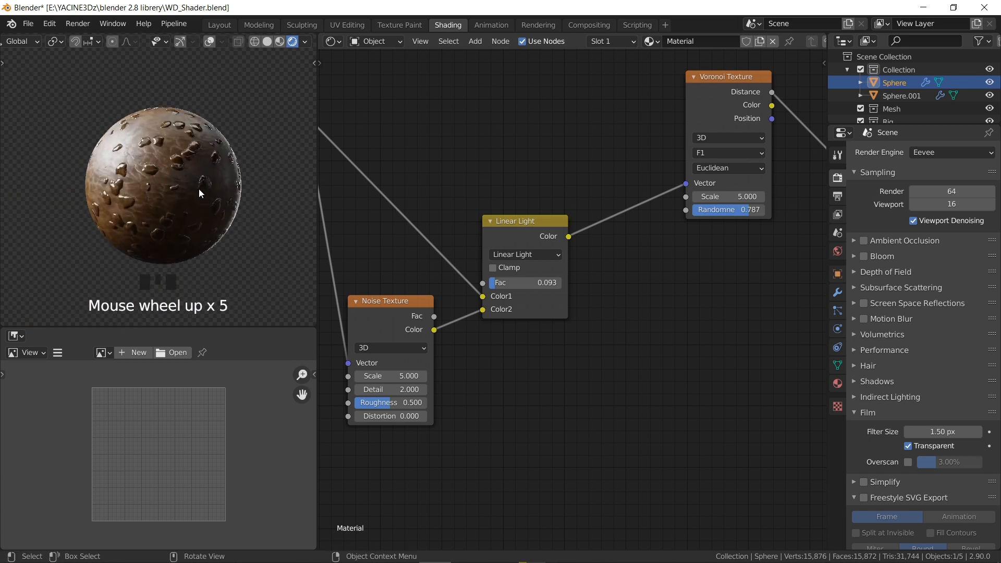
pyautogui.scroll(2, 198, 193)
pyautogui.press('KP_0')
pyautogui.scroll(5, 196, 196)
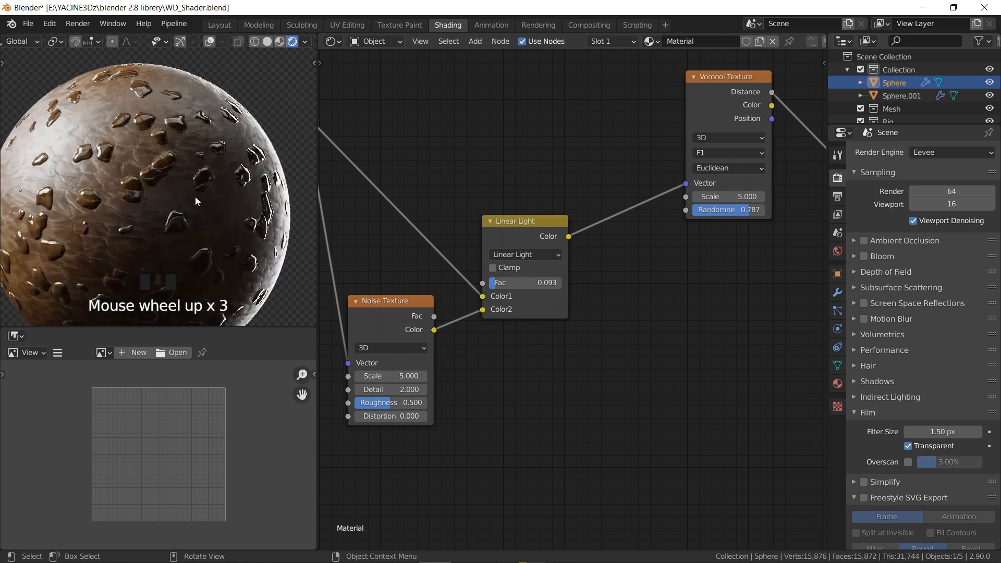
# Try adjusting the Color Burn node's Fac and raising the Voronoi Texture's Scale to 6.800.
pyautogui.scroll(-2, 569, 265)
pyautogui.moveTo(687, 235); pyautogui.dragTo(506, 260, button='middle')
pyautogui.moveTo(691, 180); pyautogui.dragTo(512, 236, button='middle')
pyautogui.moveTo(636, 198); pyautogui.dragTo(634, 208)
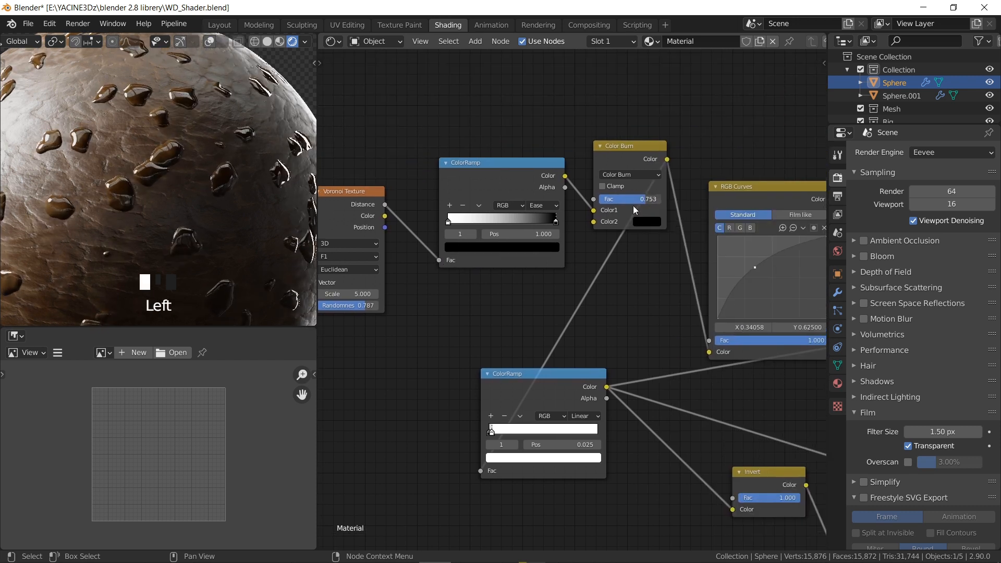
pyautogui.moveTo(634, 210); pyautogui.dragTo(539, 233, button='middle')
pyautogui.moveTo(588, 230)
pyautogui.mouseDown()
pyautogui.moveTo(602, 230)
pyautogui.moveTo(589, 229)
pyautogui.mouseUp()
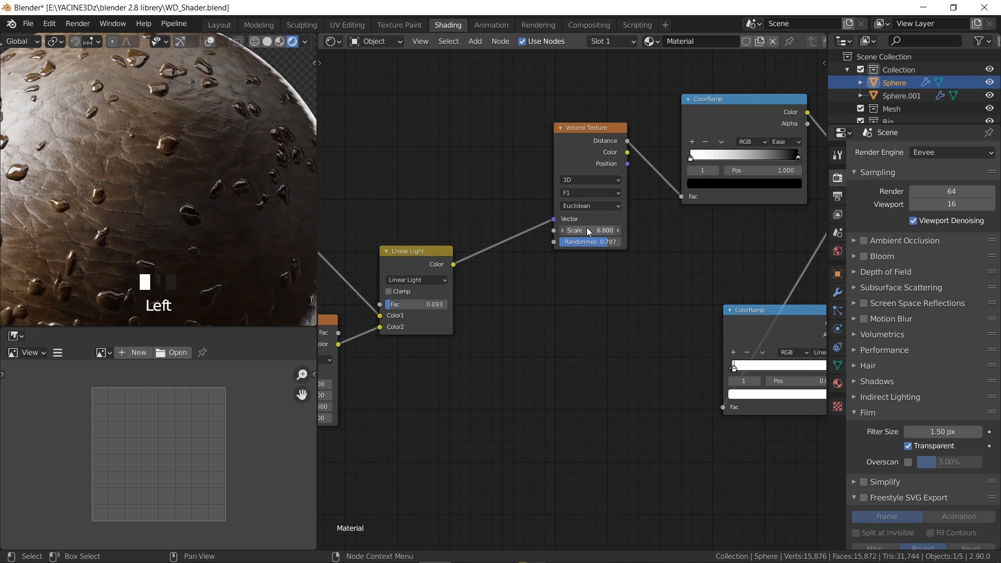
pyautogui.rightClick(588, 230)
# Examine the droplet node network and its connections to the leather textures and the Principled BSDF.
pyautogui.scroll(-3, 621, 240)
pyautogui.moveTo(648, 241); pyautogui.dragTo(511, 240, button='middle')
pyautogui.scroll(-6, 569, 308)
pyautogui.moveTo(610, 356); pyautogui.dragTo(527, 258, button='middle')
pyautogui.scroll(-3, 508, 259)
pyautogui.moveTo(457, 255); pyautogui.dragTo(611, 273, button='middle')
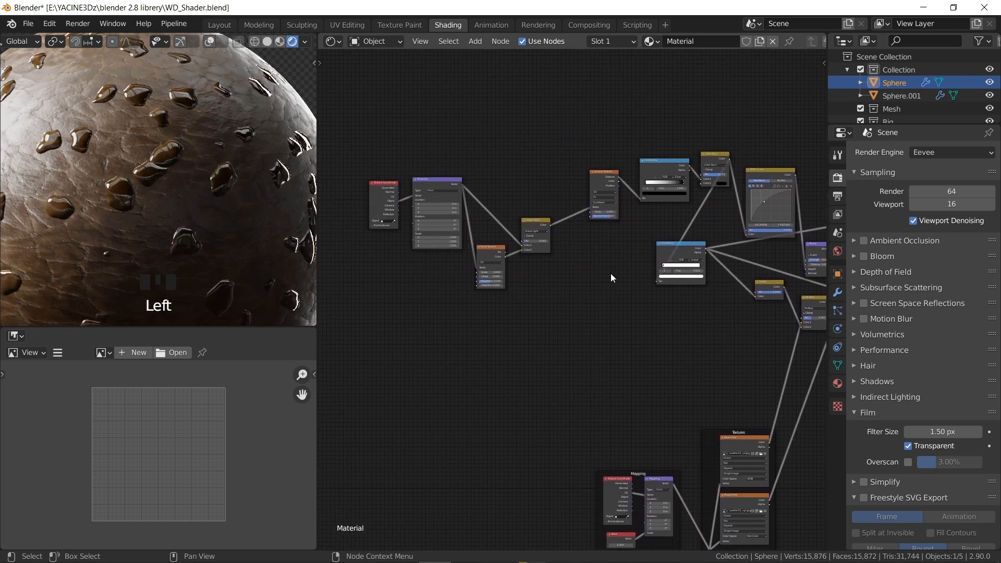
pyautogui.scroll(4, 490, 251)
pyautogui.moveTo(491, 233); pyautogui.dragTo(530, 273, button='middle')
pyautogui.scroll(9, 521, 293)
pyautogui.scroll(-5, 523, 290)
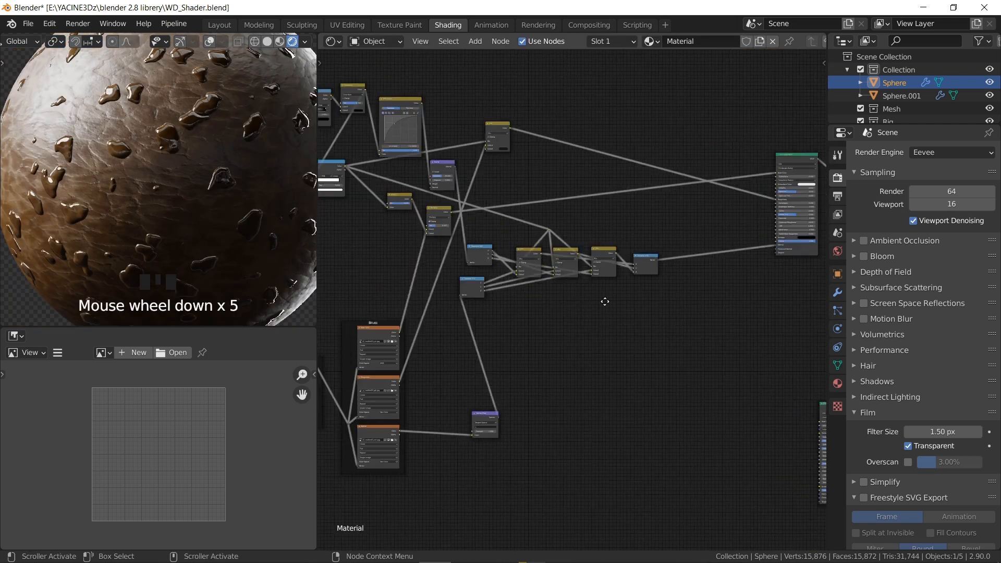
# Select all the droplet and blending nodes, excluding the leather textures and shader, and combine them into a node group.
pyautogui.moveTo(620, 315); pyautogui.dragTo(603, 299, button='middle')
pyautogui.moveTo(338, 146); pyautogui.dragTo(745, 306)
pyautogui.moveTo(695, 308); pyautogui.dragTo(665, 359, button='middle')
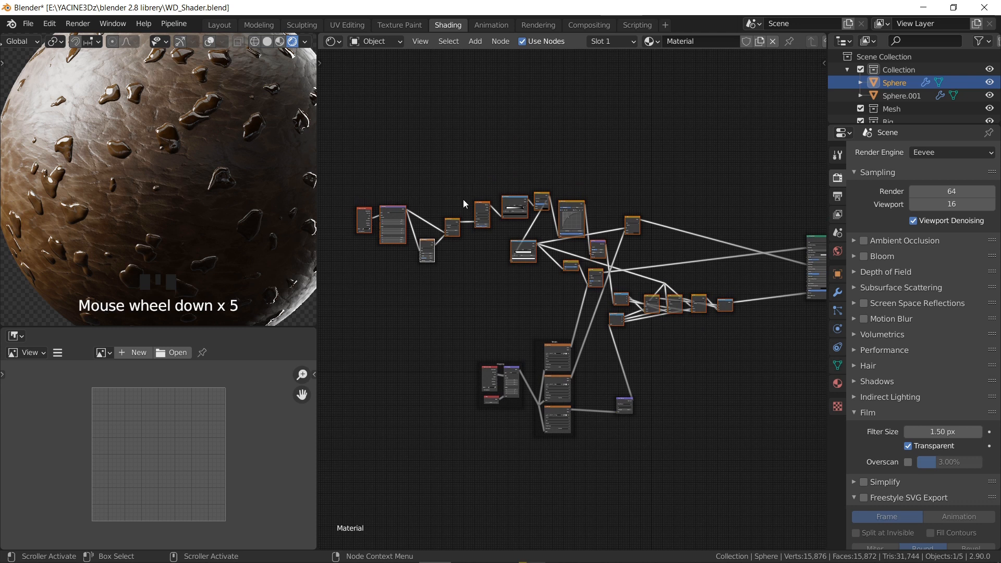
pyautogui.moveTo(608, 264); pyautogui.dragTo(543, 229, button='middle')
pyautogui.scroll(6, 602, 286)
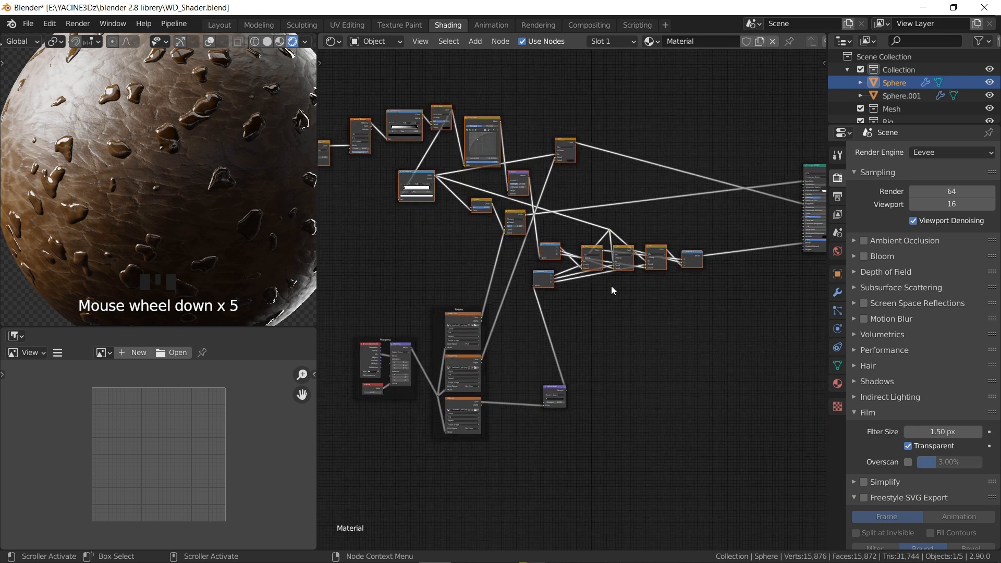
pyautogui.scroll(-4, 618, 254)
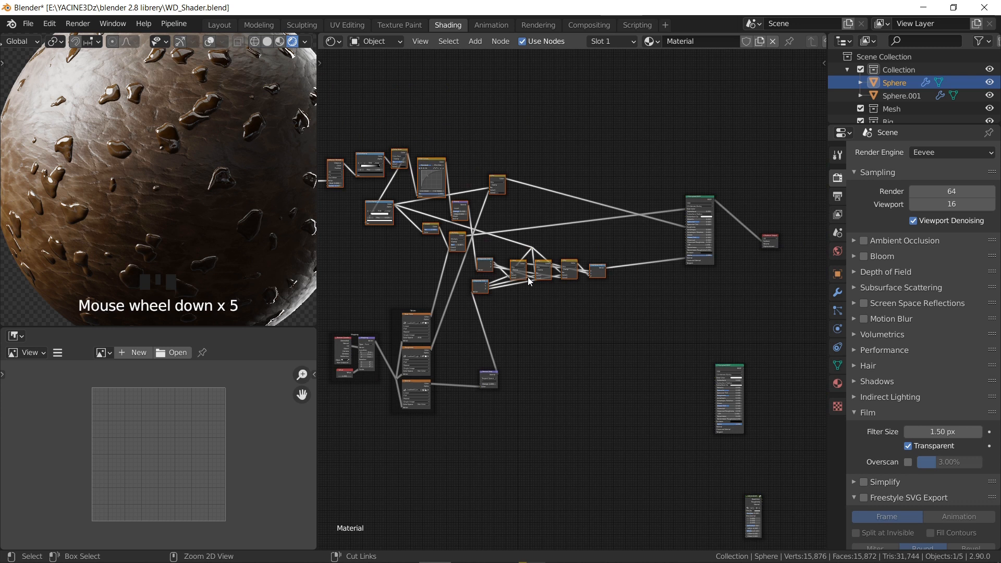
pyautogui.hotkey('ctrl', 'g')
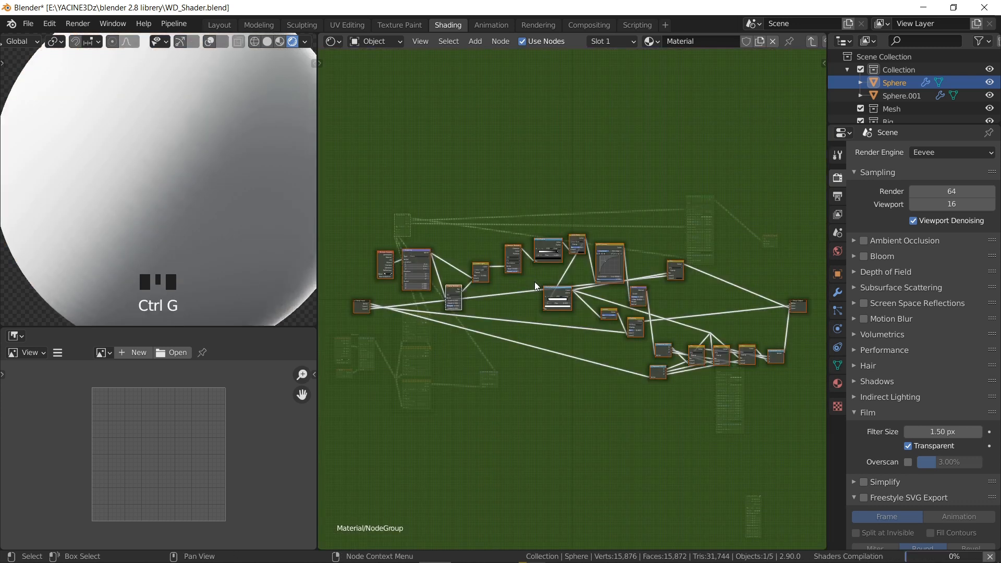
# Examine the inside of the new node group from Group Input to Group Output and return to the main material tree.
pyautogui.press('Tab')
pyautogui.press('Tab')
pyautogui.press('Tab')
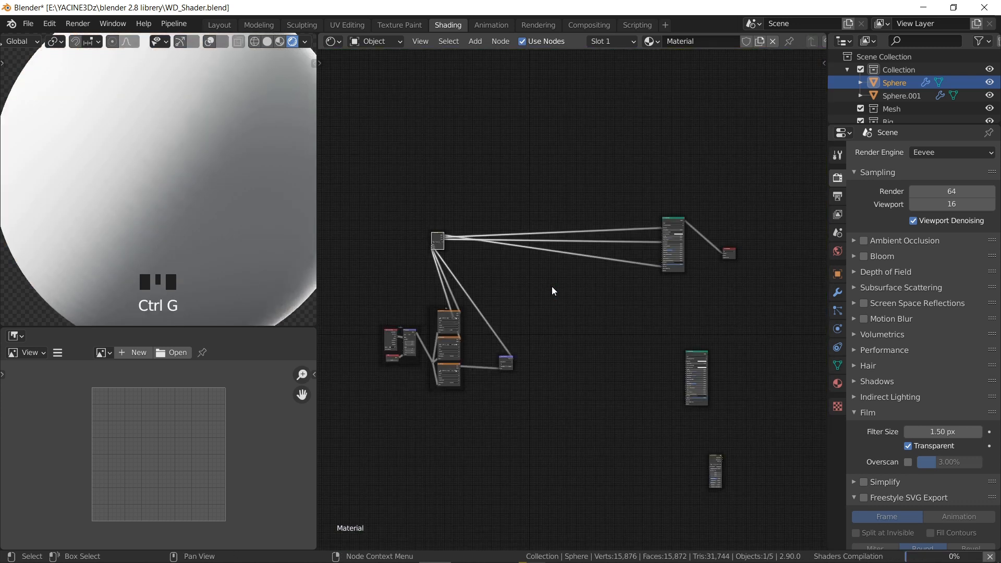
pyautogui.press('Tab')
pyautogui.press('Tab')
pyautogui.press('Tab')
pyautogui.scroll(5, 552, 295)
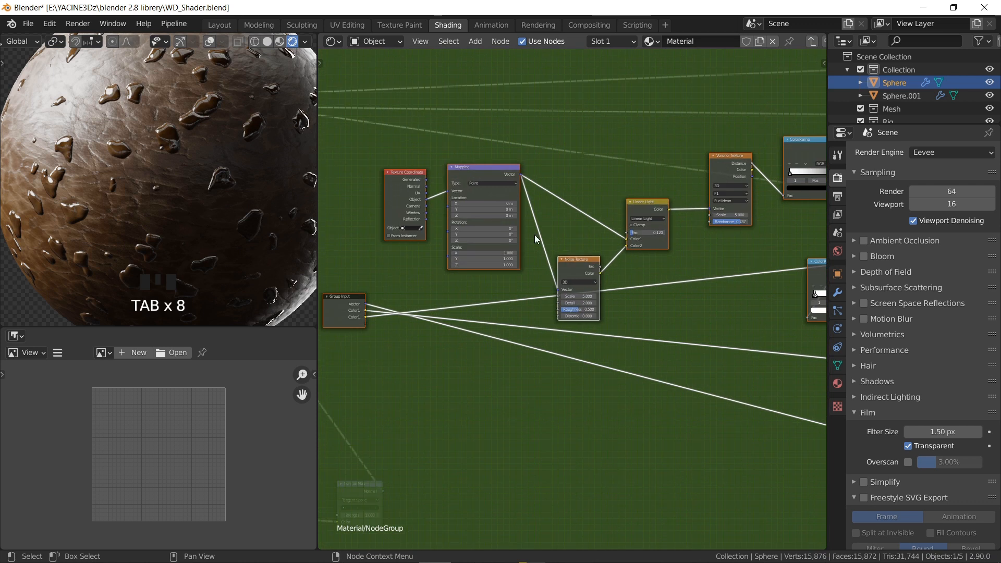
pyautogui.scroll(3, 536, 239)
pyautogui.scroll(-7, 483, 249)
pyautogui.scroll(-3, 572, 243)
pyautogui.moveTo(818, 243); pyautogui.dragTo(510, 228, button='middle')
pyautogui.scroll(8, 511, 229)
pyautogui.moveTo(780, 257); pyautogui.dragTo(575, 265, button='middle')
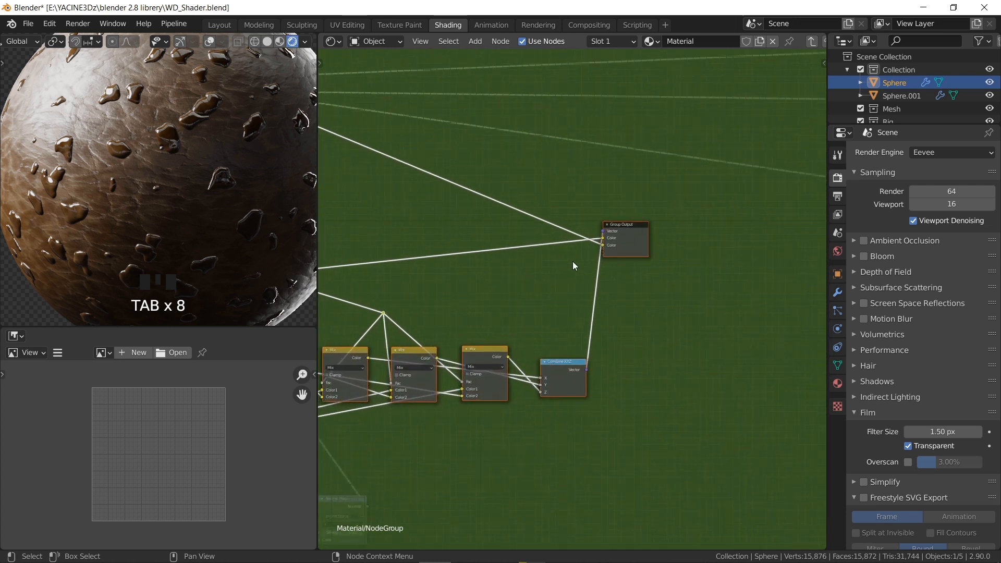
pyautogui.scroll(1, 572, 262)
pyautogui.press('Tab')
pyautogui.press('Tab')
pyautogui.press('Tab')
# Rearrange the tree so the leather mapping, texture frames and Normal Map precede the node group, with the group near the Principled BSDF.
pyautogui.scroll(-12, 581, 282)
pyautogui.moveTo(498, 277); pyautogui.dragTo(596, 281, button='middle')
pyautogui.moveTo(473, 208); pyautogui.dragTo(685, 294)
pyautogui.moveTo(592, 272); pyautogui.dragTo(367, 445)
pyautogui.moveTo(467, 332); pyautogui.dragTo(530, 164)
pyautogui.moveTo(688, 222); pyautogui.dragTo(543, 315, button='middle')
pyautogui.moveTo(556, 367); pyautogui.dragTo(603, 300)
pyautogui.moveTo(501, 201); pyautogui.dragTo(335, 344)
pyautogui.moveTo(390, 349); pyautogui.dragTo(394, 346)
pyautogui.moveTo(393, 345); pyautogui.dragTo(530, 317, button='middle')
pyautogui.moveTo(394, 180); pyautogui.dragTo(644, 398)
pyautogui.moveTo(526, 223); pyautogui.dragTo(619, 227)
pyautogui.moveTo(713, 277); pyautogui.dragTo(563, 315, button='middle')
pyautogui.scroll(12, 564, 313)
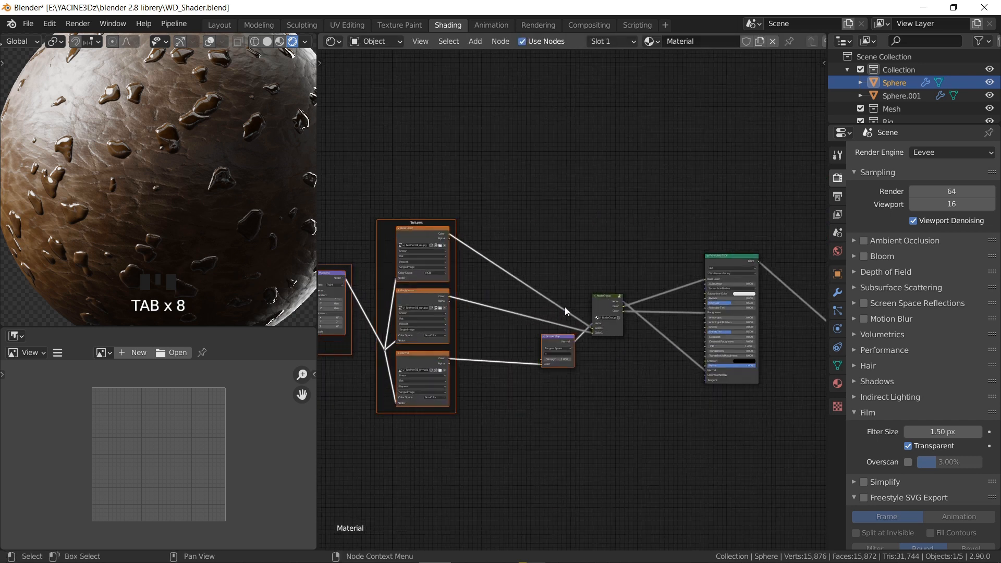
# Rename the droplet node group, entering ND_MAT in its name.
pyautogui.moveTo(589, 279); pyautogui.dragTo(432, 236, button='middle')
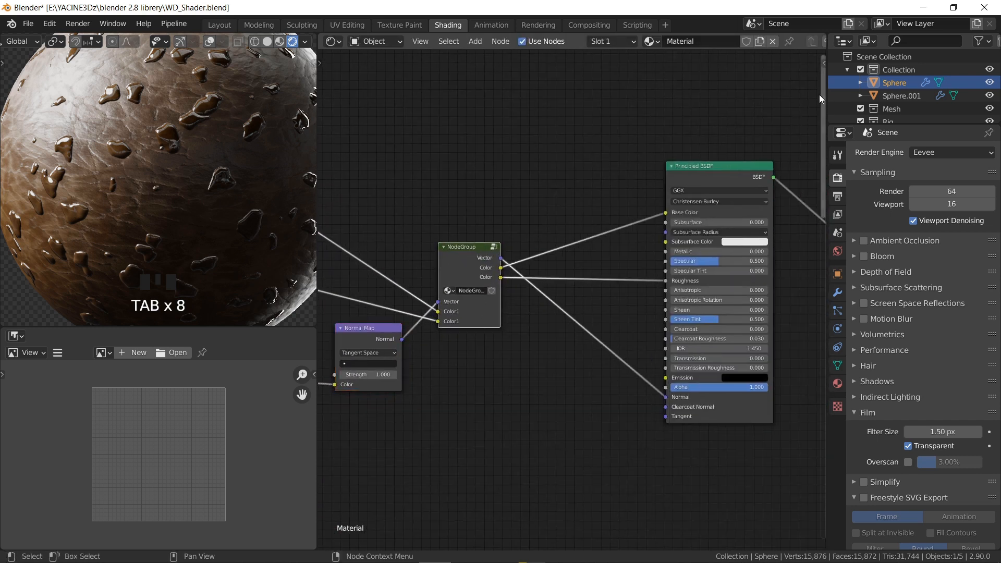
pyautogui.press('n')
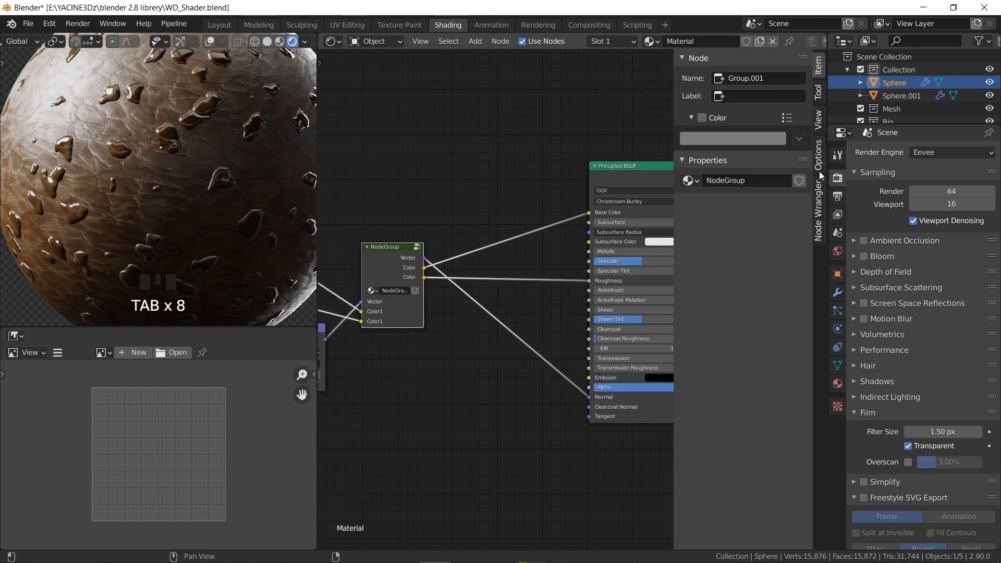
pyautogui.click(732, 181)
pyautogui.write('ND_MAT')
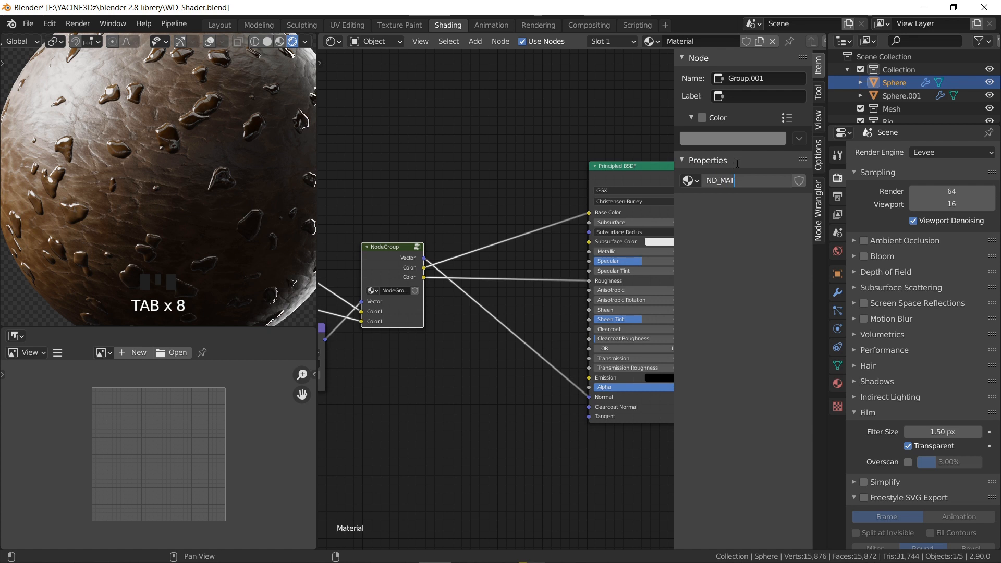
# Name the node group ND_MAT and set the group node's name and label to ND_MAT.
pyautogui.moveTo(739, 182); pyautogui.dragTo(700, 185)
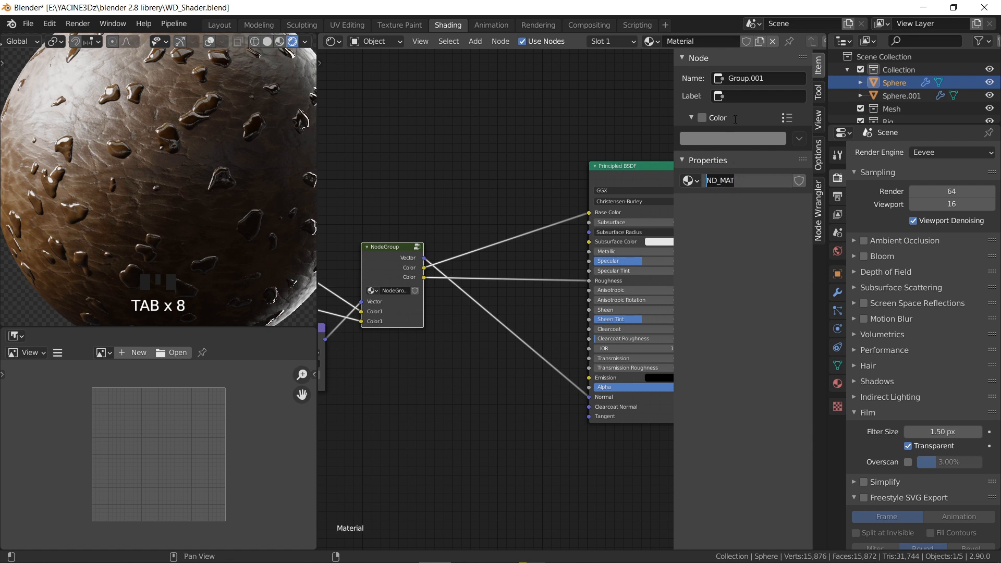
pyautogui.click(751, 82)
pyautogui.click(750, 80)
pyautogui.write('ND_MAT')
pyautogui.doubleClick(753, 96)
pyautogui.write('ND_MAT')
pyautogui.press('Return')
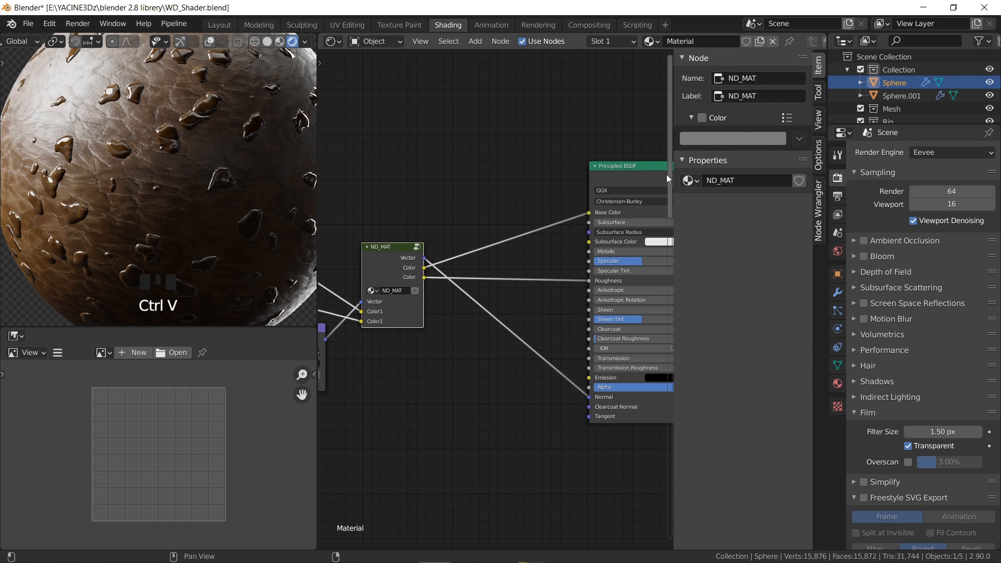
# Enable a custom color on the ND_MAT group node and set it to a dark purple.
pyautogui.click(702, 118)
pyautogui.click(707, 134)
pyautogui.moveTo(732, 204)
pyautogui.mouseDown()
pyautogui.moveTo(720, 221)
pyautogui.moveTo(752, 206)
pyautogui.mouseUp()
pyautogui.moveTo(801, 212); pyautogui.dragTo(801, 226)
# Mute and unmute the ND_MAT group node to compare the material, and inspect the nodes inside the group.
pyautogui.moveTo(429, 309); pyautogui.dragTo(570, 244, button='middle')
pyautogui.scroll(5, 511, 267)
pyautogui.moveTo(635, 189); pyautogui.dragTo(567, 249, button='middle')
pyautogui.scroll(-5, 542, 242)
pyautogui.press('m')
pyautogui.press('m')
pyautogui.press('Tab')
pyautogui.scroll(-7, 522, 241)
pyautogui.moveTo(519, 270); pyautogui.dragTo(531, 252, button='middle')
pyautogui.press('Tab')
# Reposition the ND_MAT group node slightly between the Normal Map and Principled BSDF nodes.
pyautogui.moveTo(555, 289); pyautogui.dragTo(358, 284, button='middle')
pyautogui.scroll(6, 545, 257)
pyautogui.moveTo(353, 244); pyautogui.dragTo(424, 252, button='middle')
pyautogui.moveTo(414, 221); pyautogui.dragTo(453, 235)
pyautogui.scroll(-4, 437, 276)
pyautogui.scroll(-3, 437, 282)
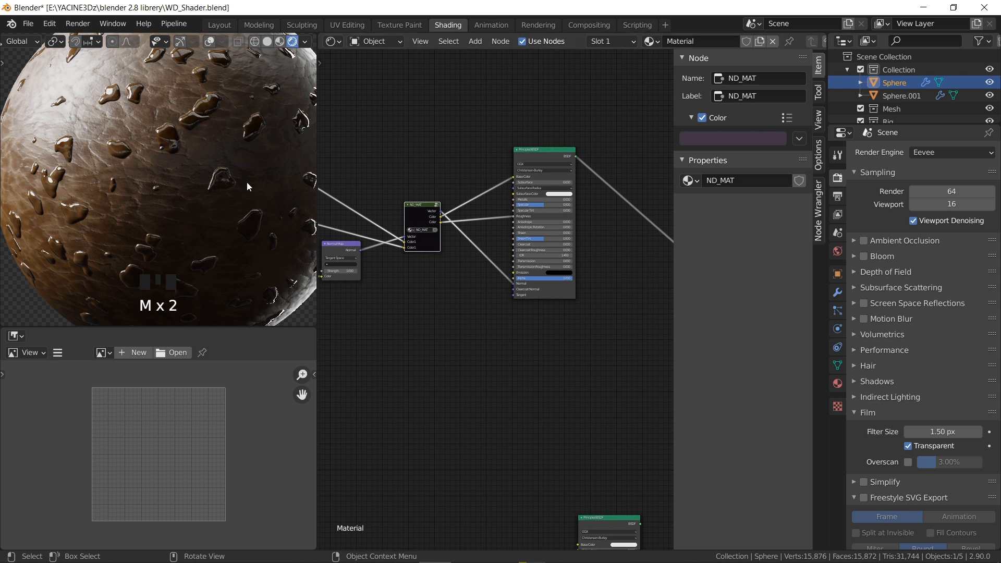
# Examine the wet droplets on the sphere up close and the links around the ND_MAT group node.
pyautogui.scroll(8, 217, 180)
pyautogui.scroll(-4, 220, 174)
pyautogui.keyDown('shift'); pyautogui.moveTo(220, 174); pyautogui.dragTo(177, 156, button='middle'); pyautogui.keyUp('shift')
pyautogui.moveTo(403, 244); pyautogui.dragTo(513, 259, button='middle')
pyautogui.scroll(-5, 513, 259)
pyautogui.moveTo(520, 216); pyautogui.dragTo(462, 202, button='middle')
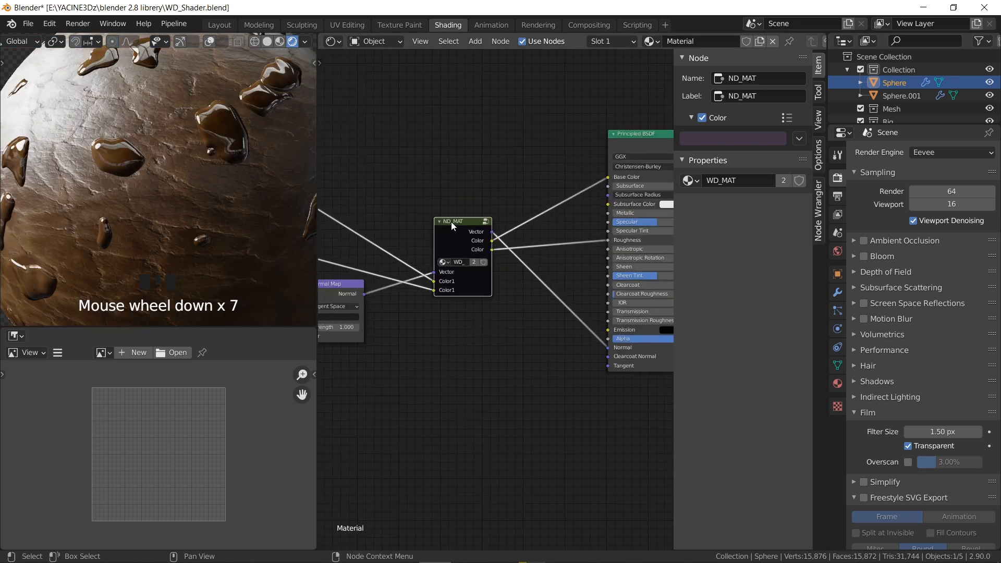
pyautogui.scroll(-4, 451, 247)
pyautogui.scroll(4, 456, 264)
# Open the group for editing and rename its Vector output Normal.
pyautogui.press('Tab')
pyautogui.moveTo(465, 277)
pyautogui.mouseDown(button='middle')
pyautogui.moveTo(539, 273)
pyautogui.moveTo(439, 283)
pyautogui.moveTo(546, 254)
pyautogui.mouseUp(button='middle')
pyautogui.scroll(-6, 521, 286)
pyautogui.moveTo(355, 206); pyautogui.dragTo(573, 232, button='middle')
pyautogui.scroll(5, 555, 238)
pyautogui.moveTo(459, 248); pyautogui.dragTo(672, 255, button='middle')
pyautogui.moveTo(328, 233); pyautogui.dragTo(456, 242, button='middle')
pyautogui.scroll(11, 456, 242)
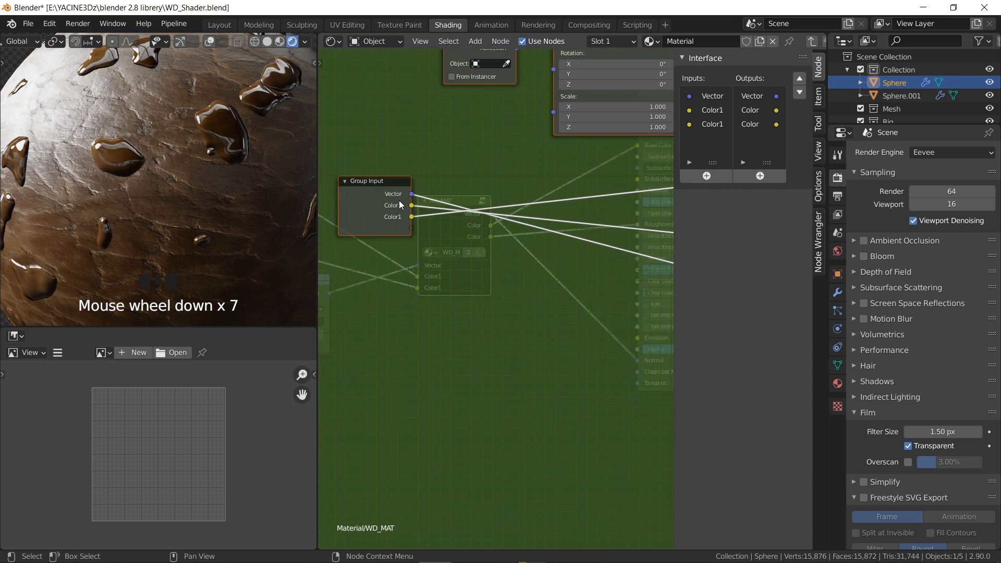
pyautogui.click(712, 96)
pyautogui.click(737, 193)
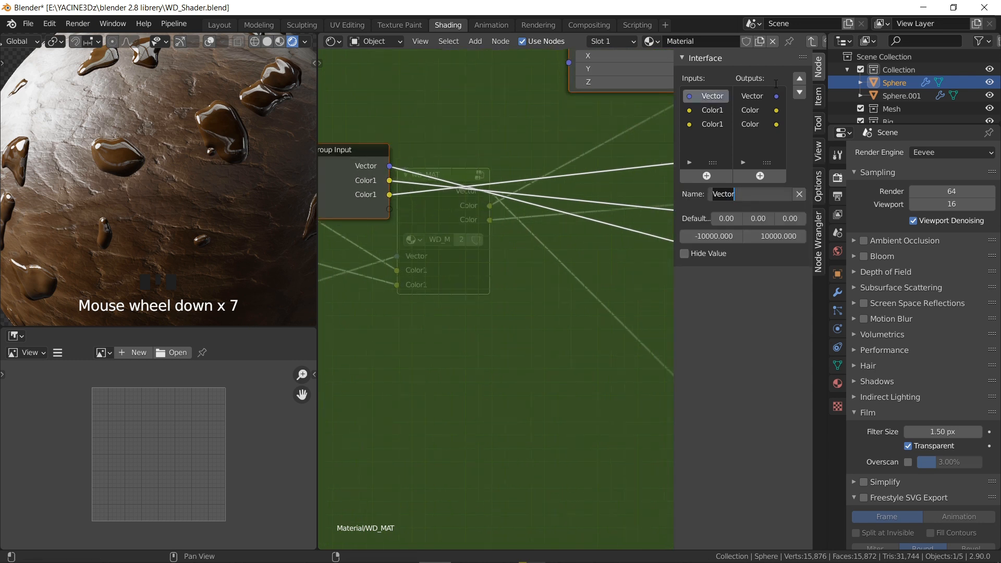
pyautogui.click(755, 95)
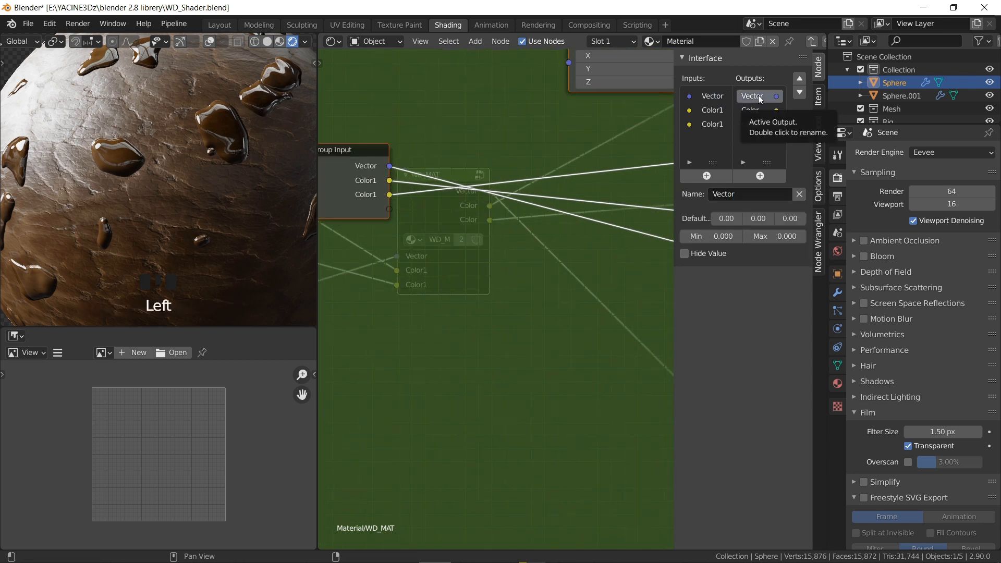
pyautogui.click(738, 194)
pyautogui.write('Normal')
pyautogui.press('Return')
# Rename the group's Vector input Mat_Normal.
pyautogui.click(703, 96)
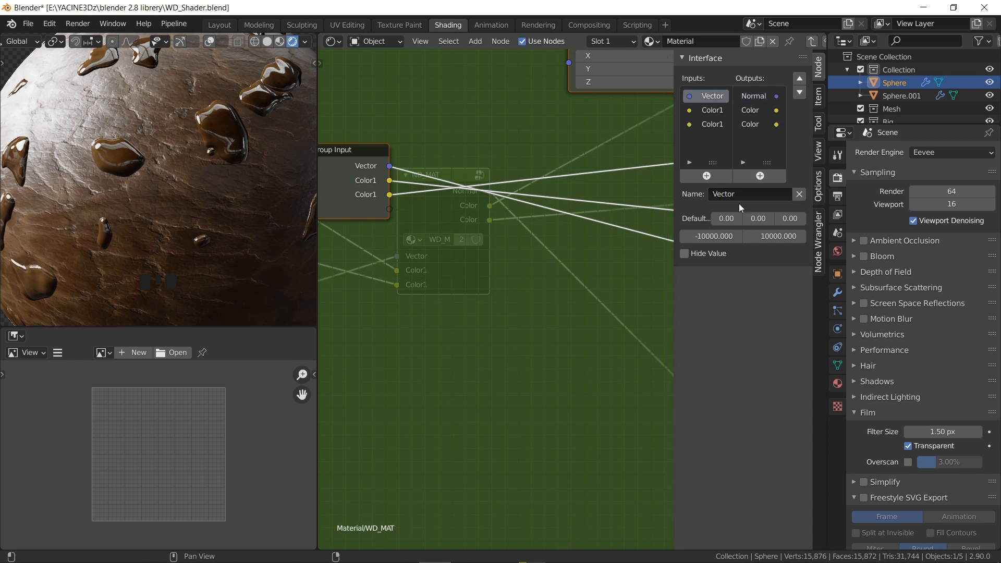
pyautogui.click(739, 194)
pyautogui.write('M')
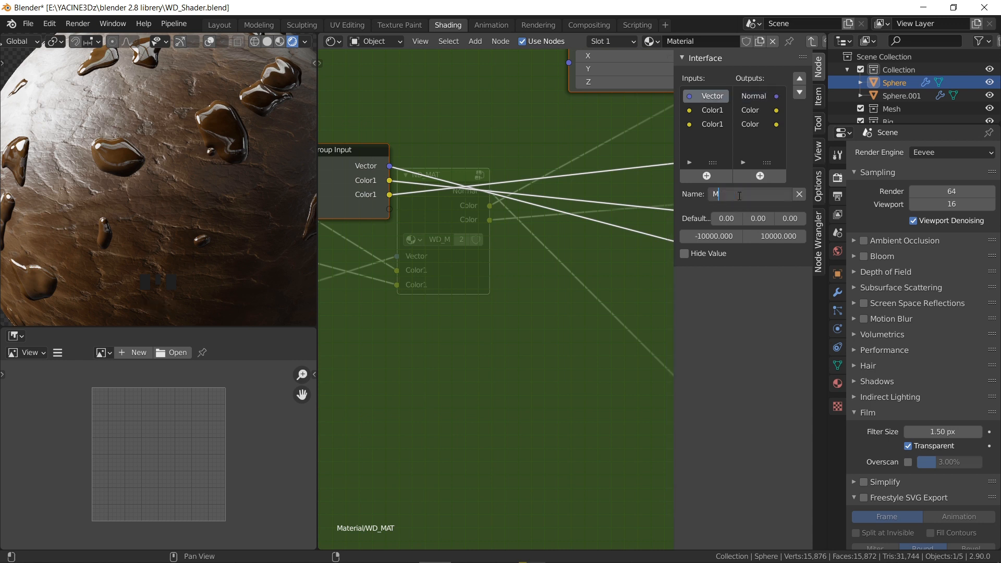
pyautogui.write('at_Normal')
pyautogui.press('Return')
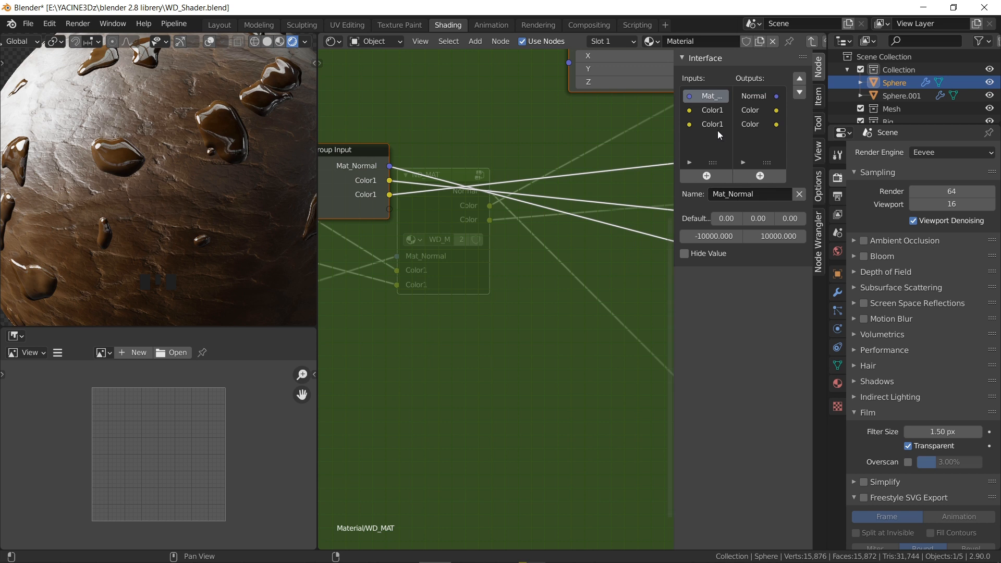
# Leave the group and trace which texture nodes feed its two Color1 inputs.
pyautogui.click(704, 108)
pyautogui.scroll(-3, 538, 208)
pyautogui.press('Tab')
pyautogui.scroll(-4, 499, 290)
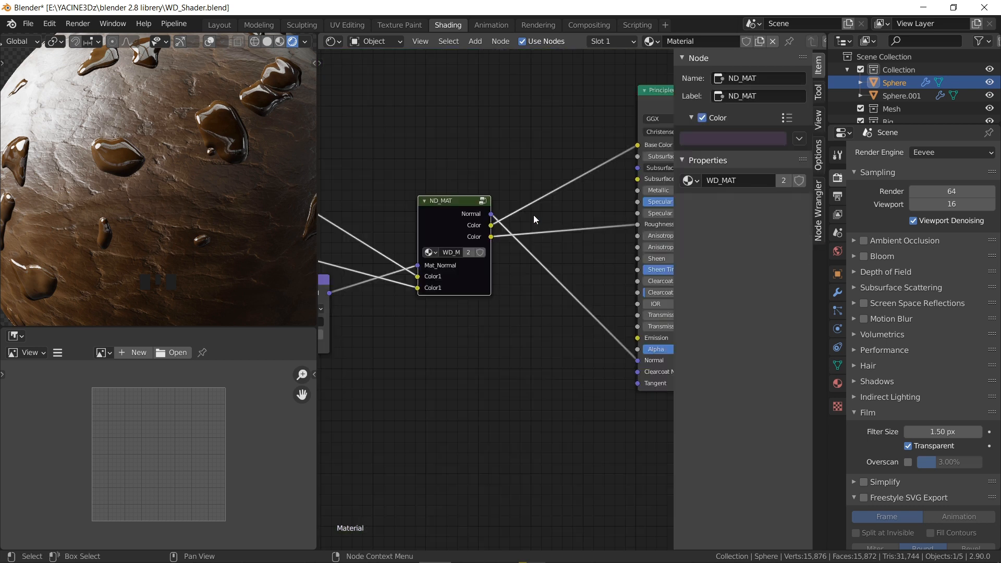
pyautogui.moveTo(491, 277); pyautogui.dragTo(635, 207, button='middle')
pyautogui.scroll(3, 475, 216)
pyautogui.scroll(-4, 584, 251)
pyautogui.moveTo(525, 234); pyautogui.dragTo(602, 252, button='middle')
pyautogui.press('Home')
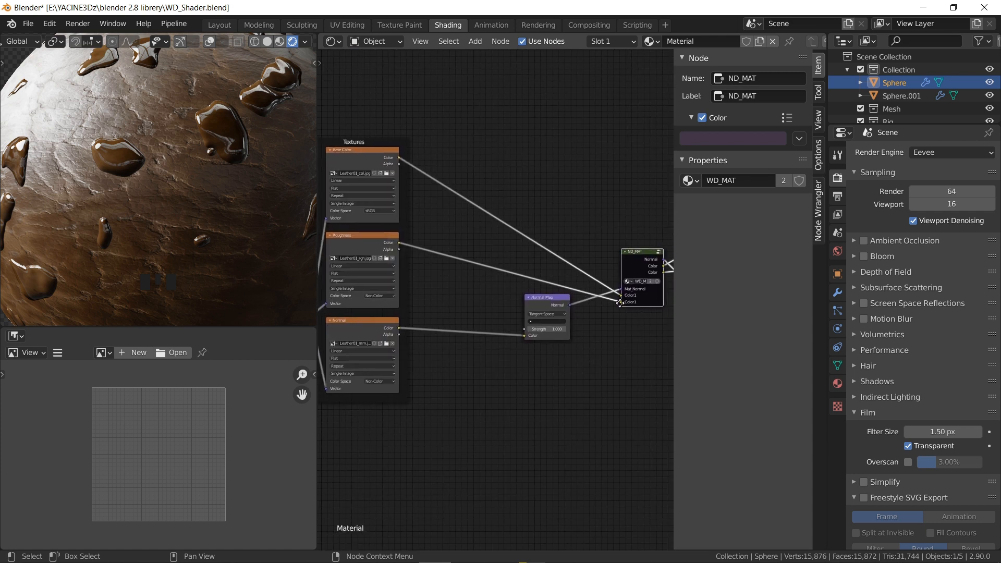
# Reopen the group, rename its first Color1 input Mat_BaseColor and copy that name.
pyautogui.press('Tab')
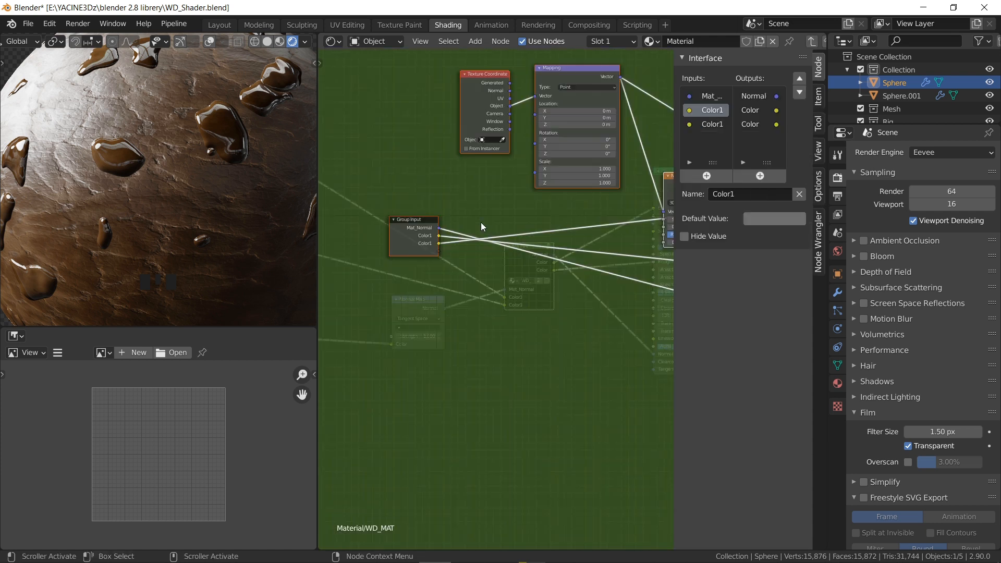
pyautogui.moveTo(570, 200); pyautogui.dragTo(557, 241, button='middle')
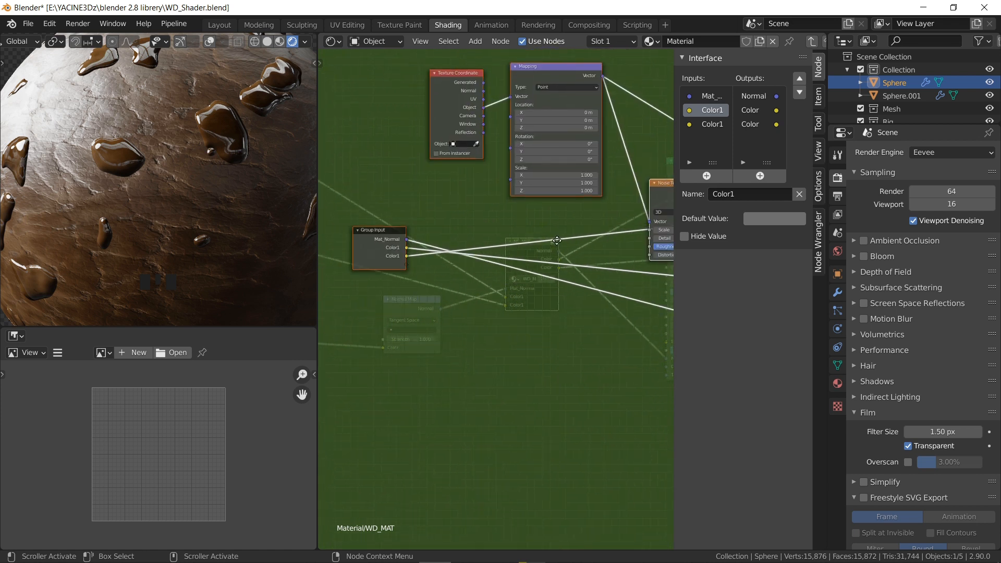
pyautogui.click(733, 194)
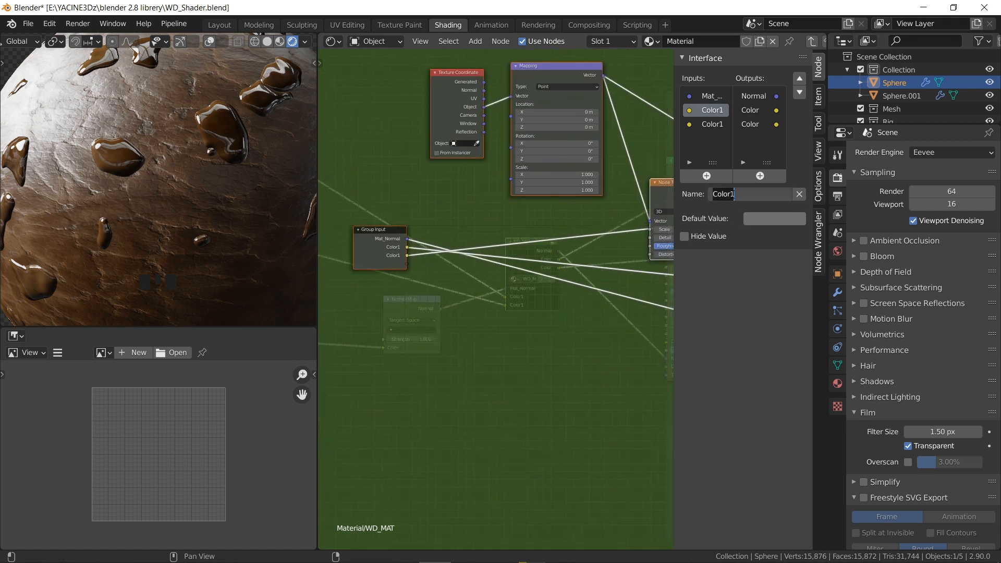
pyautogui.write('Mat_Base')
pyautogui.moveTo(766, 194); pyautogui.dragTo(711, 208)
pyautogui.hotkey('ctrl', 'c')
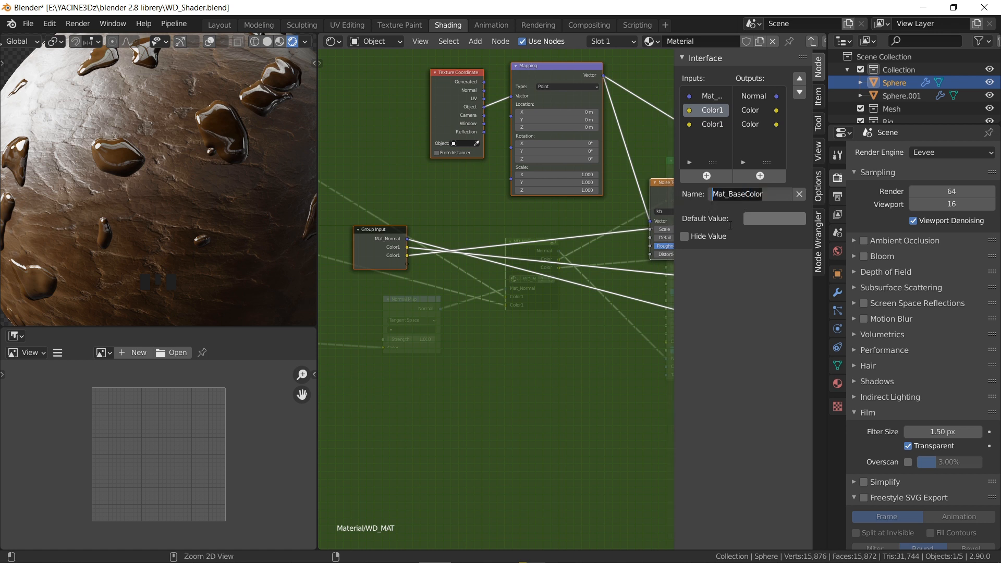
pyautogui.press('Return')
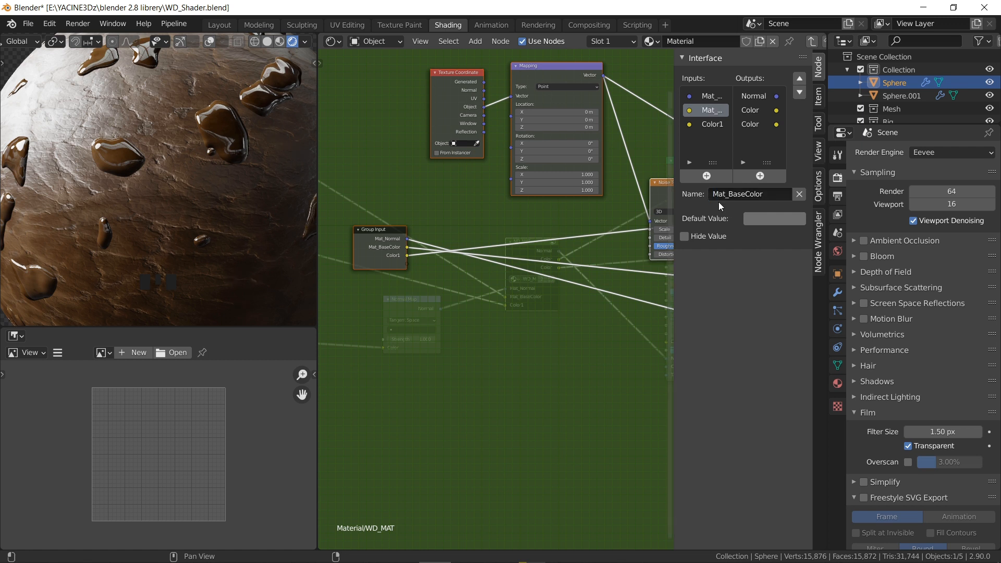
# Rename the group's first Color output BaseColor, reusing the copied name without its prefix.
pyautogui.click(752, 111)
pyautogui.click(743, 194)
pyautogui.hotkey('ctrl', 'v')
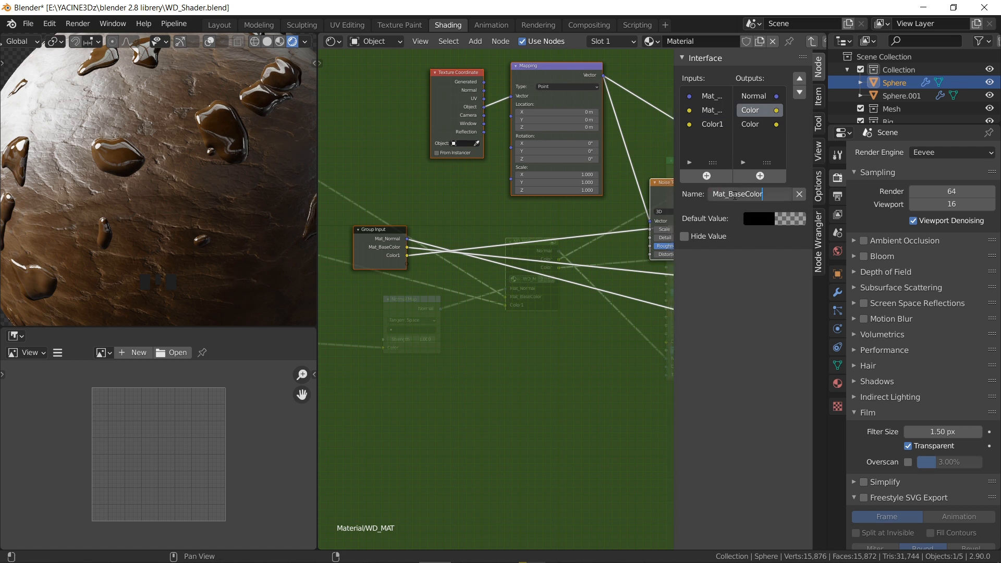
pyautogui.press('BackSpace')
pyautogui.press('BackSpace')
pyautogui.press('BackSpace')
pyautogui.press('BackSpace')
pyautogui.doubleClick(766, 258)
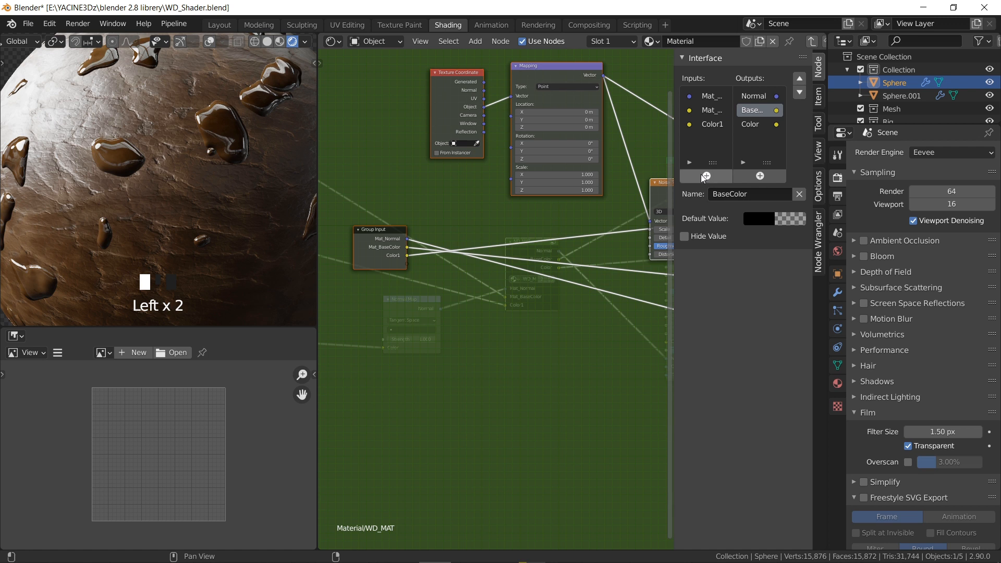
# Select the remaining Color1 input and follow the links inside the group through to the Group Output.
pyautogui.click(706, 121)
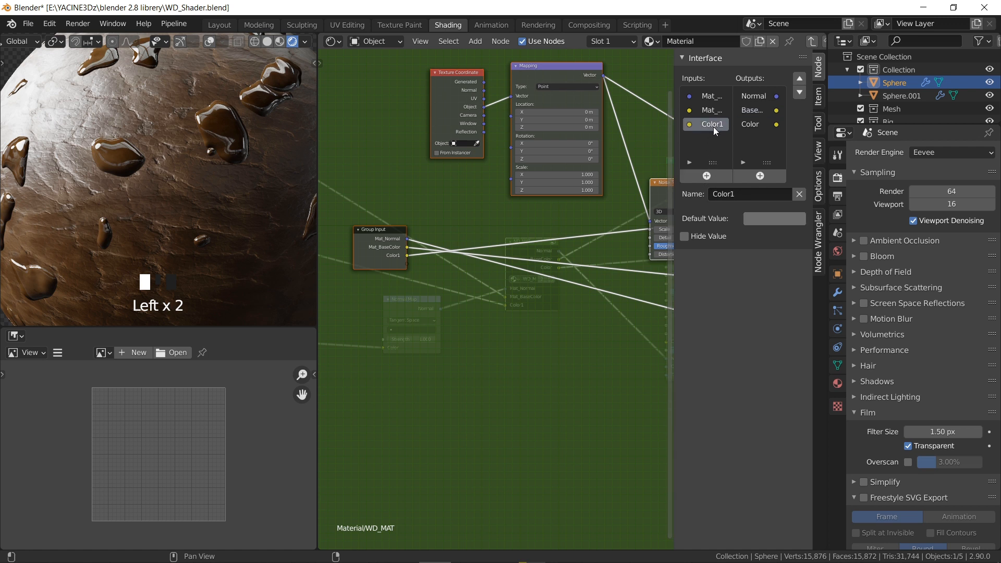
pyautogui.scroll(-1, 553, 221)
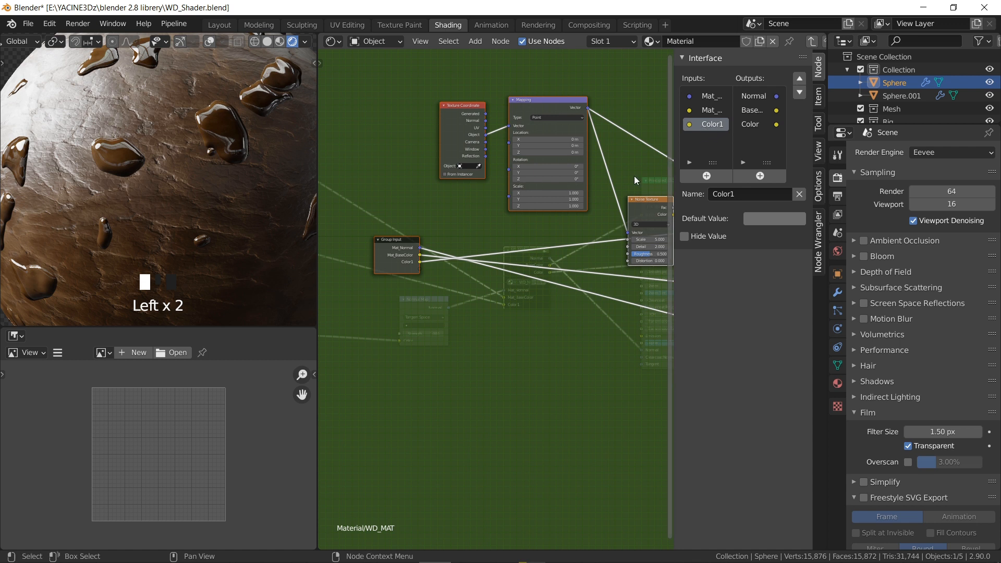
pyautogui.moveTo(593, 196); pyautogui.dragTo(507, 182, button='middle')
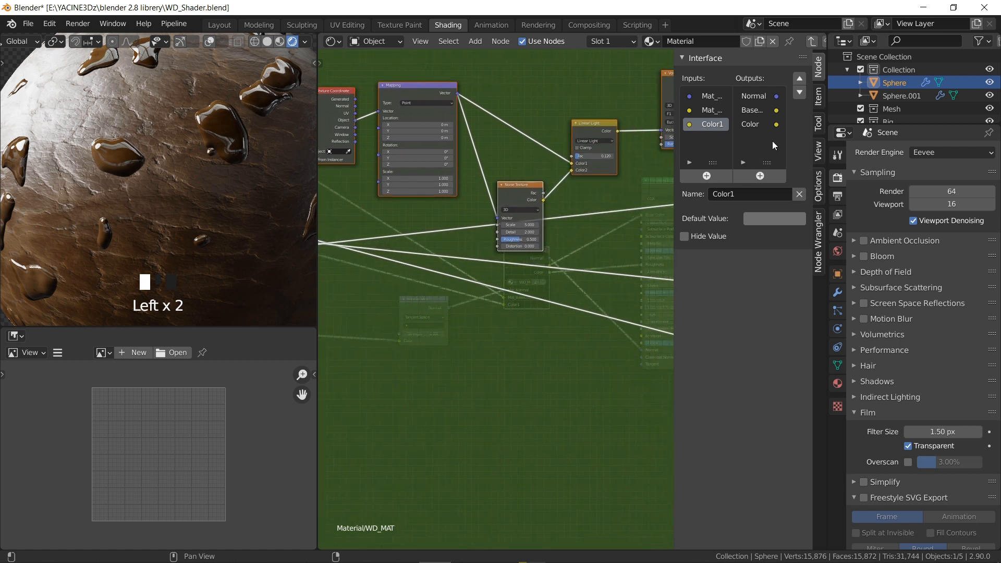
pyautogui.moveTo(654, 196); pyautogui.dragTo(514, 211, button='middle')
pyautogui.scroll(-4, 514, 211)
pyautogui.moveTo(575, 221); pyautogui.dragTo(408, 281, button='middle')
pyautogui.moveTo(489, 216); pyautogui.dragTo(544, 291, button='middle')
pyautogui.scroll(3, 458, 240)
pyautogui.scroll(1, 460, 209)
pyautogui.scroll(-1, 542, 291)
pyautogui.scroll(-1, 603, 191)
pyautogui.scroll(-2, 496, 217)
pyautogui.moveTo(404, 170); pyautogui.dragTo(422, 230, button='middle')
pyautogui.scroll(-4, 504, 251)
pyautogui.scroll(3, 505, 254)
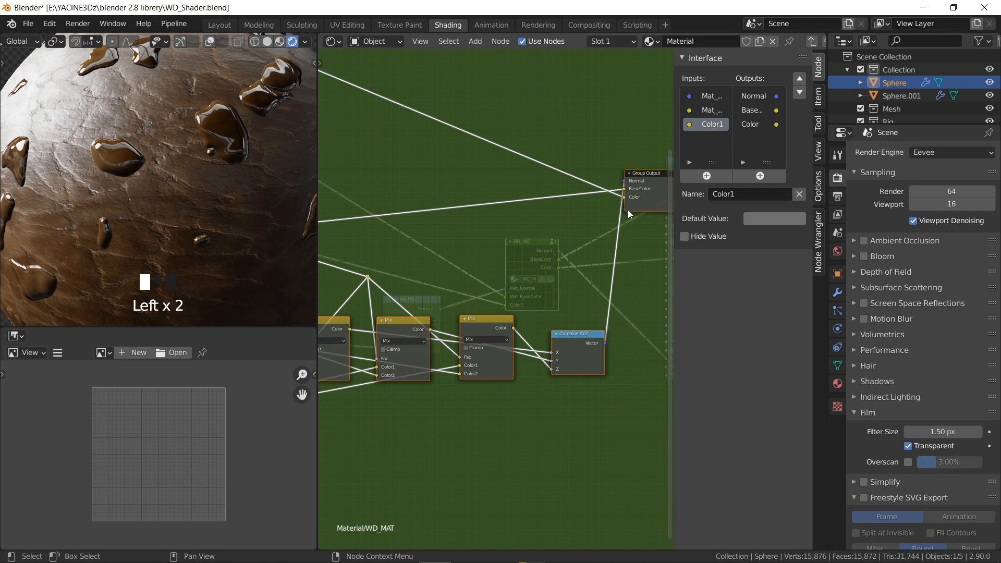
# Add a value output to the group by linking a Separate XYZ node's X to the Group Output, and cut that link.
pyautogui.scroll(-1, 584, 239)
pyautogui.moveTo(491, 338); pyautogui.dragTo(250, 283, button='middle')
pyautogui.scroll(-2, 564, 280)
pyautogui.scroll(-2, 564, 279)
pyautogui.moveTo(423, 282)
pyautogui.mouseDown(button='middle')
pyautogui.moveTo(353, 293)
pyautogui.moveTo(597, 288)
pyautogui.moveTo(576, 289)
pyautogui.moveTo(633, 301)
pyautogui.mouseUp(button='middle')
pyautogui.moveTo(537, 306); pyautogui.dragTo(428, 273, button='middle')
pyautogui.moveTo(476, 302); pyautogui.dragTo(385, 294, button='middle')
pyautogui.moveTo(367, 311); pyautogui.dragTo(638, 184)
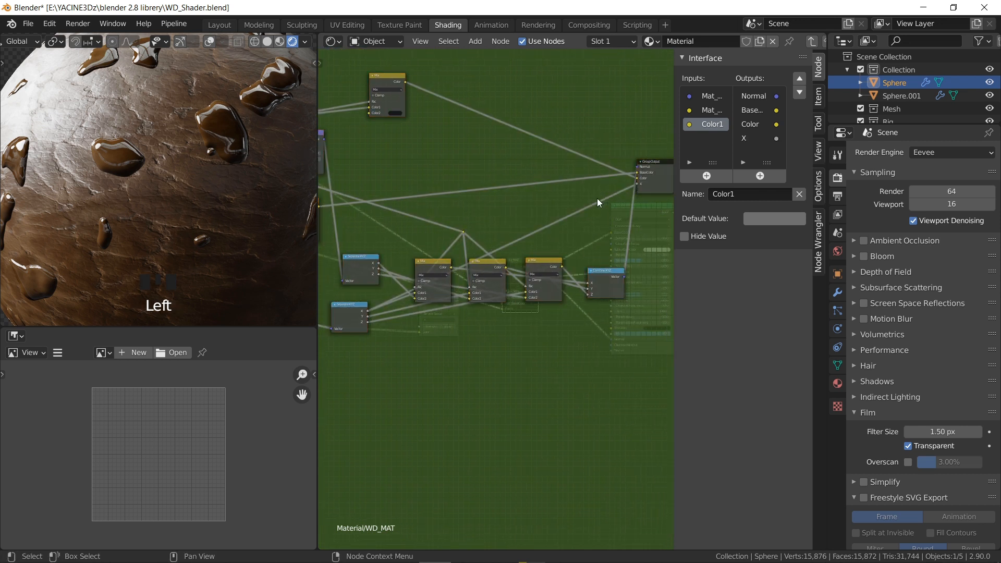
pyautogui.keyDown('ctrl'); pyautogui.moveTo(594, 196); pyautogui.dragTo(592, 209, button='right'); pyautogui.keyUp('ctrl')
# Move the incoming link from the Group Output's Color socket to its X socket.
pyautogui.scroll(4, 614, 183)
pyautogui.moveTo(614, 183); pyautogui.dragTo(504, 277, button='middle')
pyautogui.scroll(3, 527, 271)
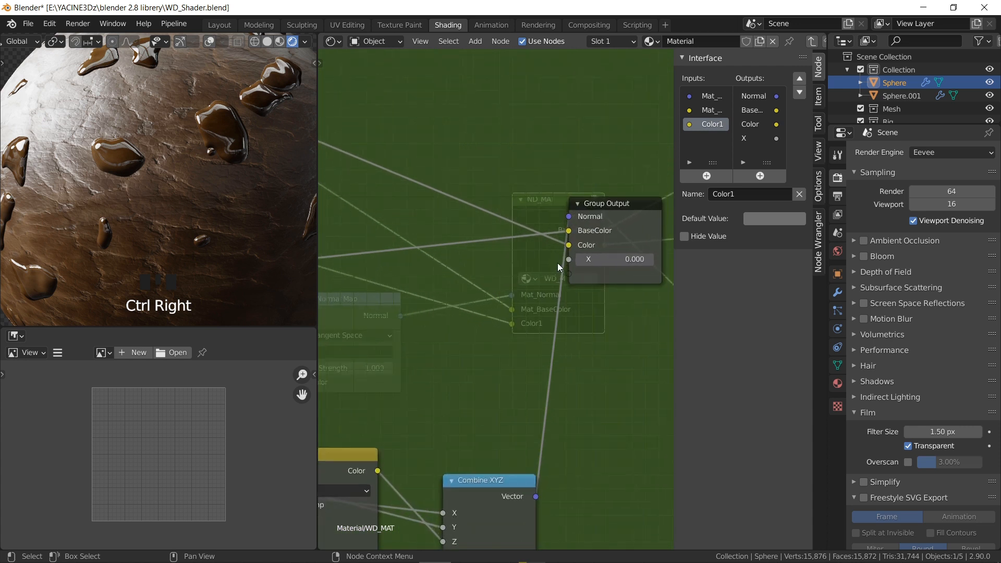
pyautogui.keyDown('ctrl'); pyautogui.moveTo(569, 247); pyautogui.dragTo(569, 260); pyautogui.keyUp('ctrl')
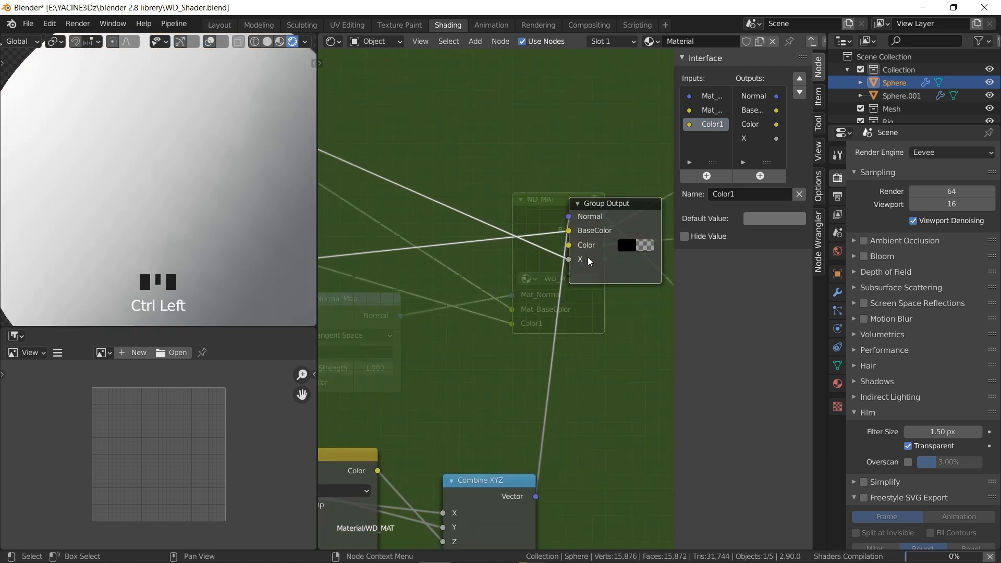
# Rename the group's X output Roughness.
pyautogui.click(745, 139)
pyautogui.click(747, 194)
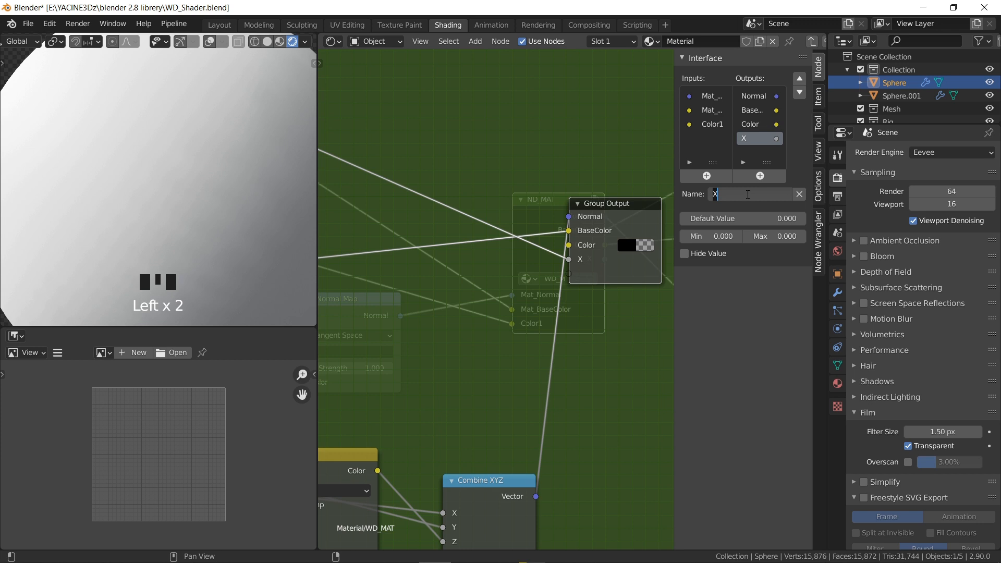
pyautogui.write('Roughness')
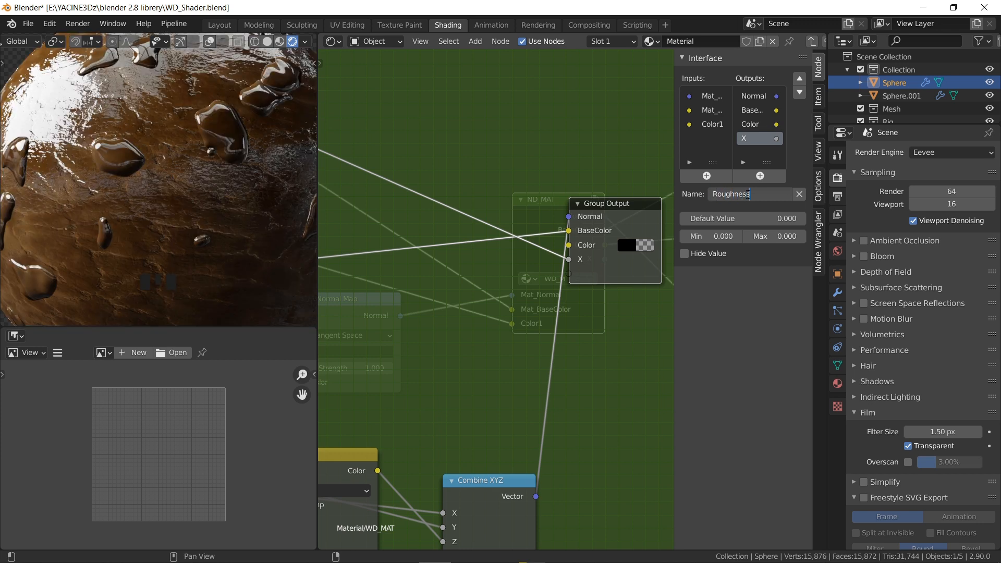
pyautogui.press('Return')
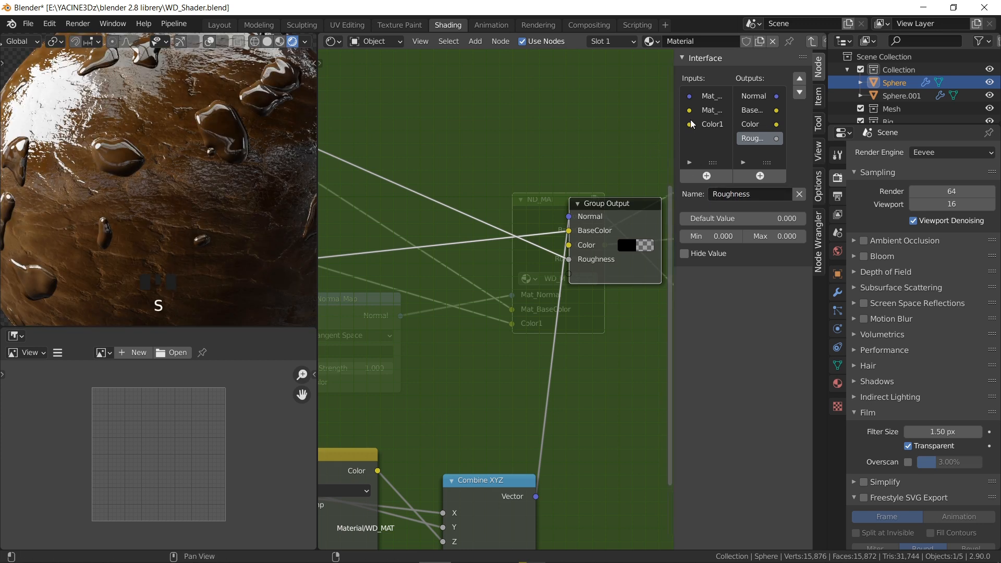
# Delete the unused Color output from the group's interface.
pyautogui.click(712, 124)
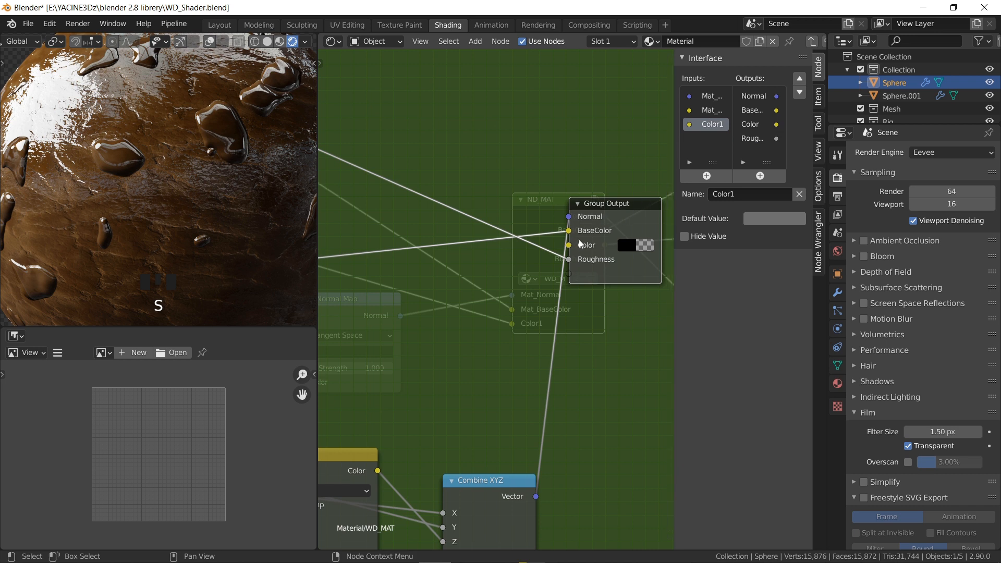
pyautogui.click(766, 126)
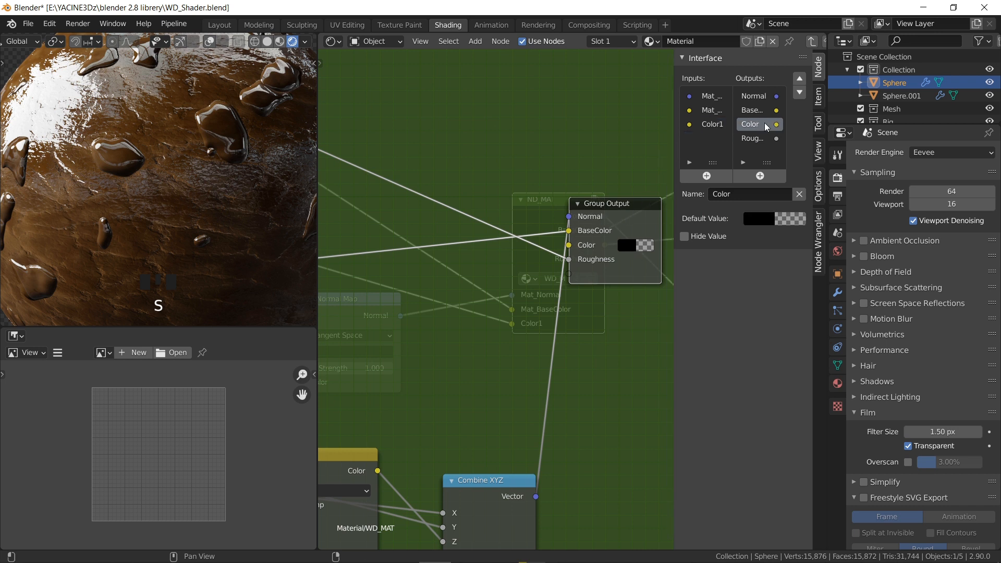
pyautogui.click(799, 194)
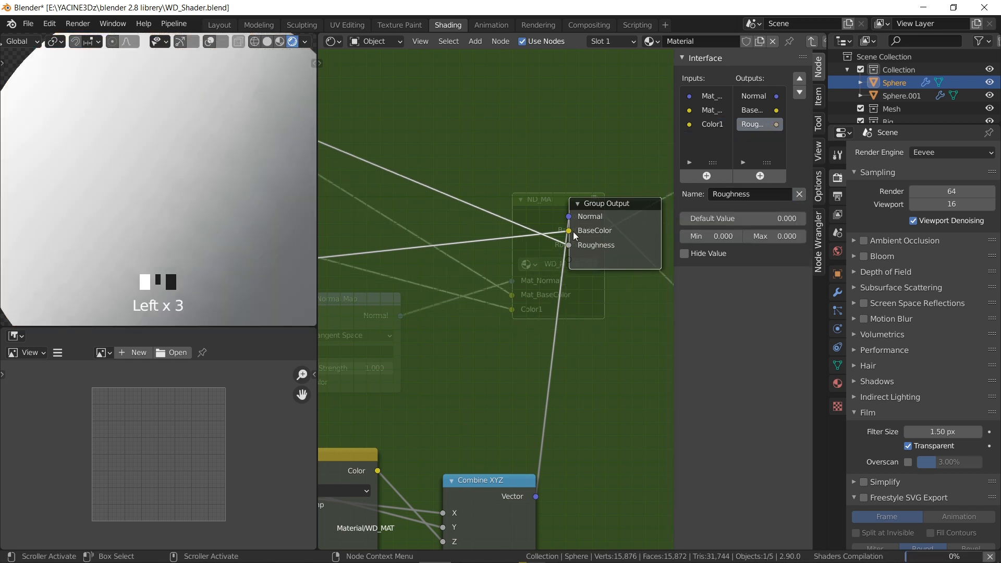
# Trace the group's Color1 input from the Group Input through the node tree to the Mix node feeding the Roughness output.
pyautogui.scroll(-2, 565, 253)
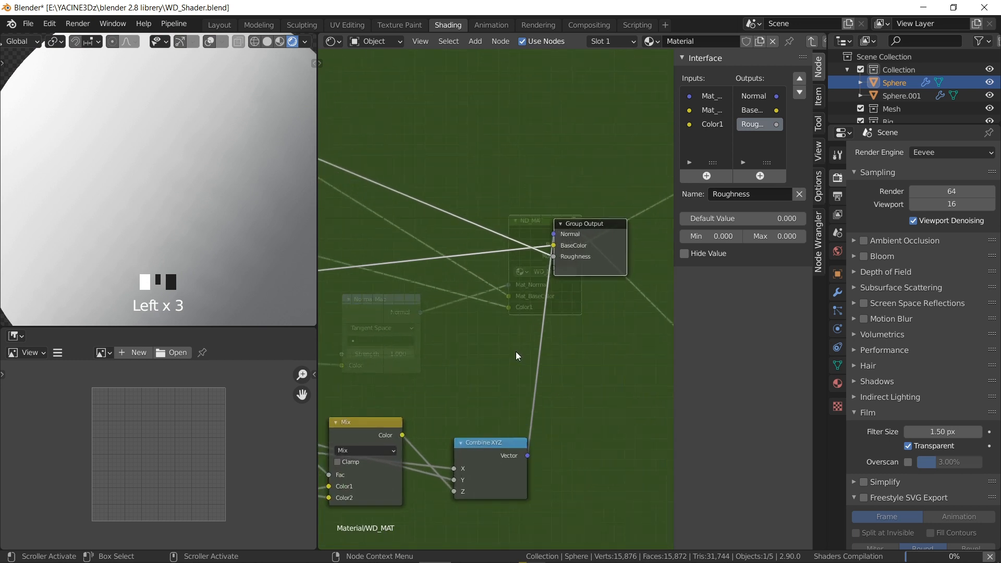
pyautogui.moveTo(565, 241); pyautogui.dragTo(442, 367, button='middle')
pyautogui.moveTo(355, 328); pyautogui.dragTo(367, 327, button='middle')
pyautogui.scroll(-8, 489, 242)
pyautogui.moveTo(626, 402); pyautogui.dragTo(506, 345, button='middle')
pyautogui.scroll(-4, 449, 377)
pyautogui.scroll(-3, 505, 348)
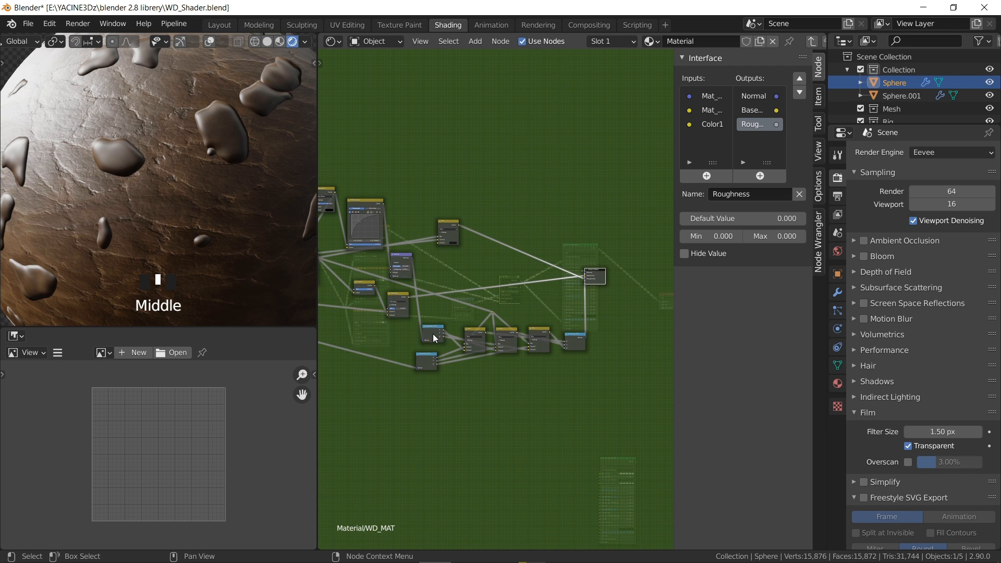
pyautogui.moveTo(328, 317); pyautogui.dragTo(480, 314, button='middle')
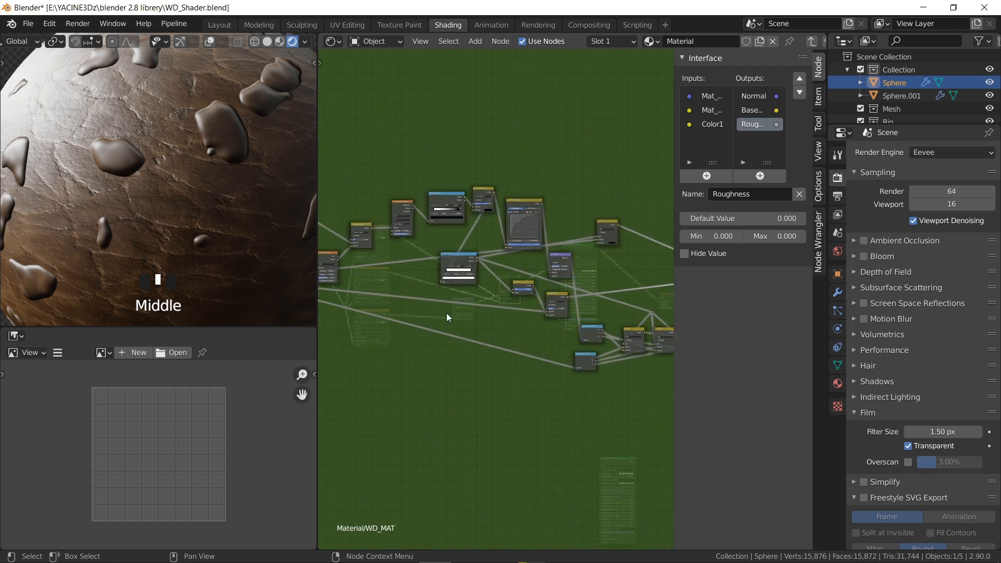
pyautogui.click(705, 124)
pyautogui.scroll(4, 498, 265)
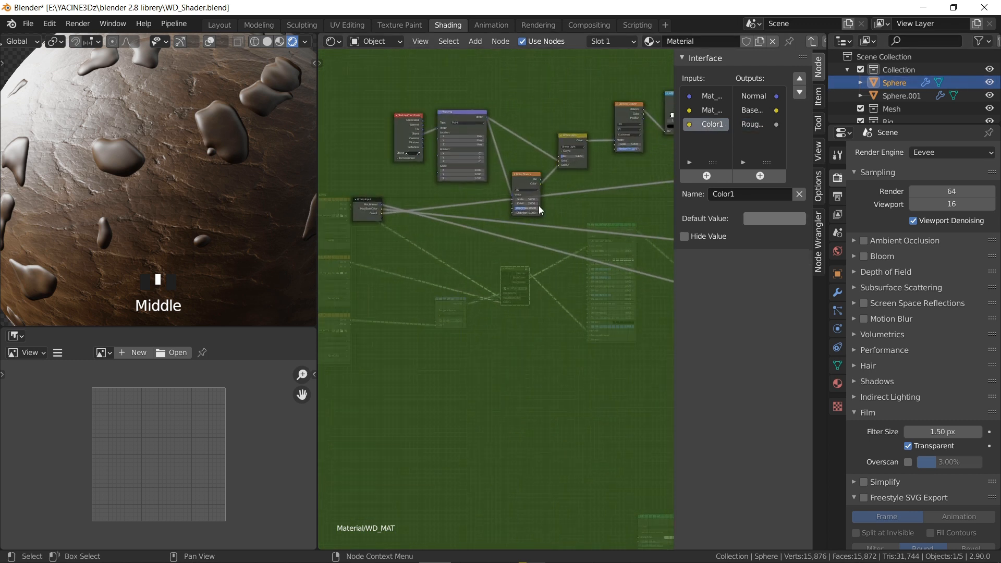
pyautogui.scroll(3, 441, 227)
pyautogui.scroll(3, 447, 225)
pyautogui.moveTo(550, 213); pyautogui.dragTo(346, 246, button='middle')
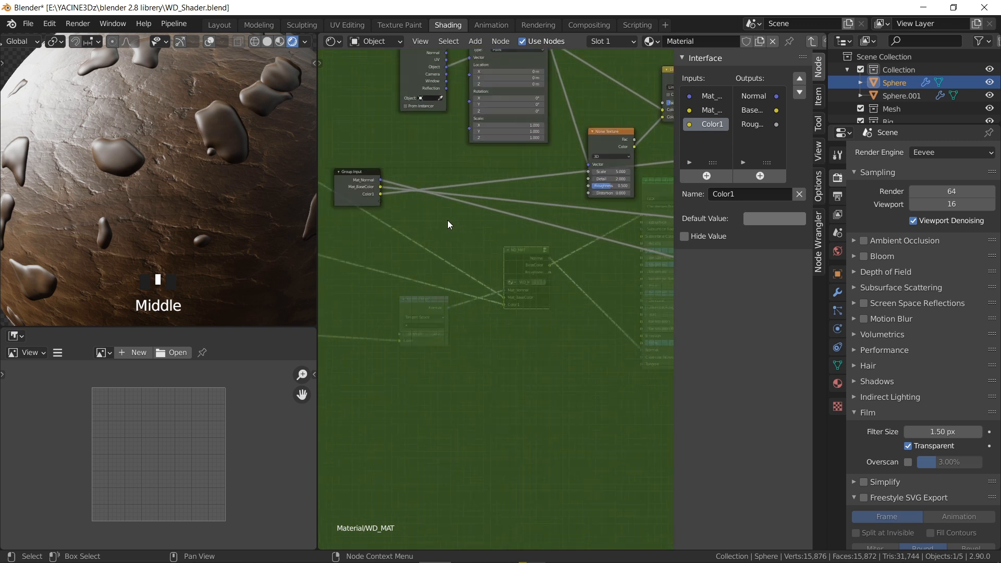
pyautogui.scroll(-12, 473, 239)
pyautogui.moveTo(629, 245); pyautogui.dragTo(440, 247, button='middle')
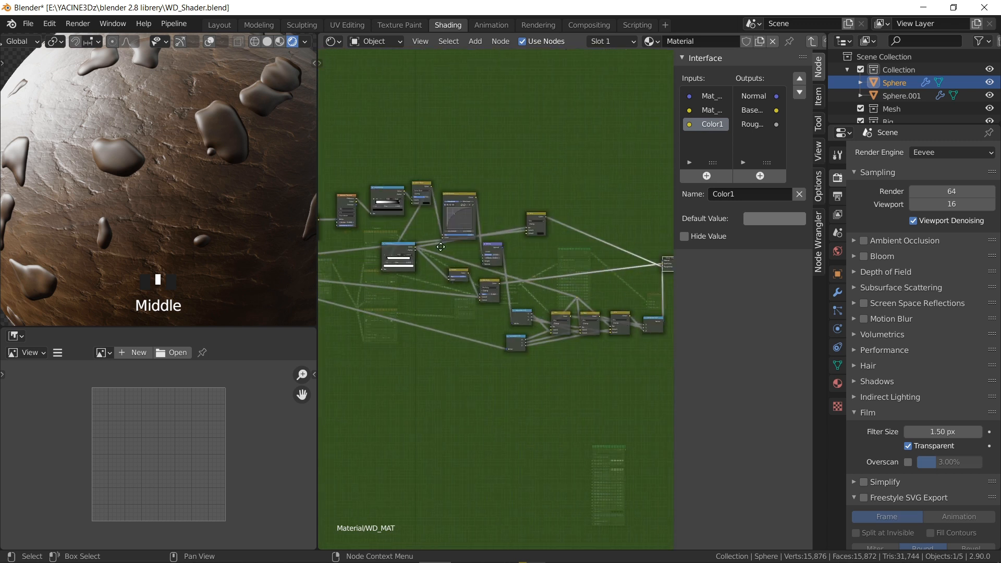
pyautogui.scroll(3, 510, 217)
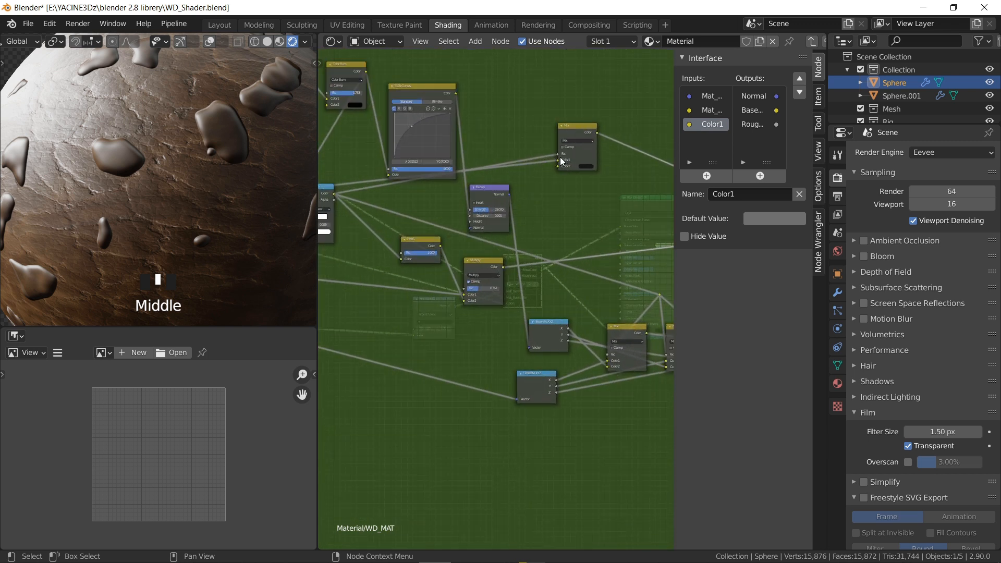
# Add a Fac value input to the group by linking the Group Input's empty socket to the Multiply node's Fac, and cut that link.
pyautogui.moveTo(341, 250); pyautogui.dragTo(584, 234, button='middle')
pyautogui.scroll(-2, 425, 242)
pyautogui.scroll(8, 599, 242)
pyautogui.moveTo(662, 232); pyautogui.dragTo(589, 249, button='middle')
pyautogui.scroll(-3, 589, 249)
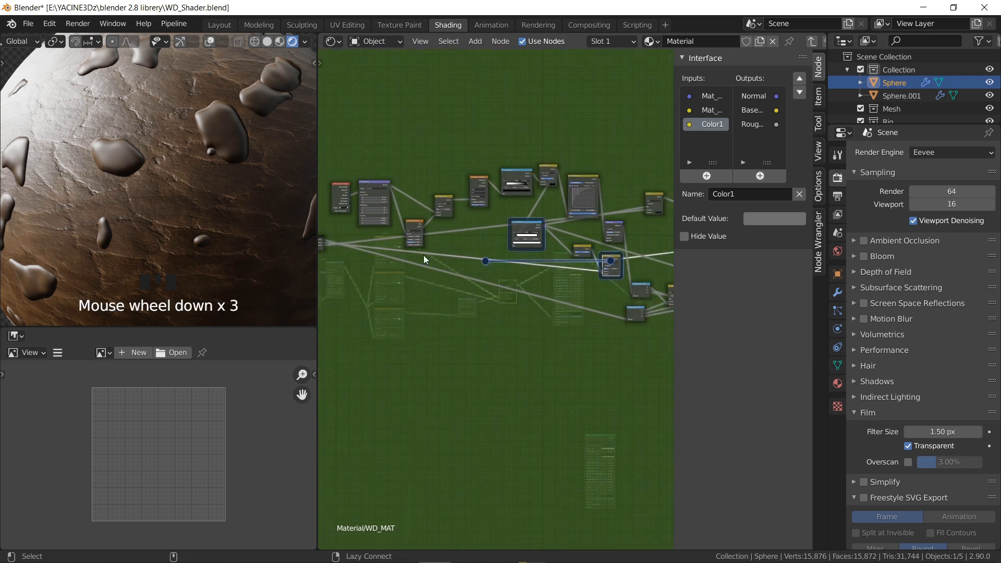
pyautogui.moveTo(530, 271); pyautogui.dragTo(578, 273, button='middle')
pyautogui.scroll(-2, 532, 281)
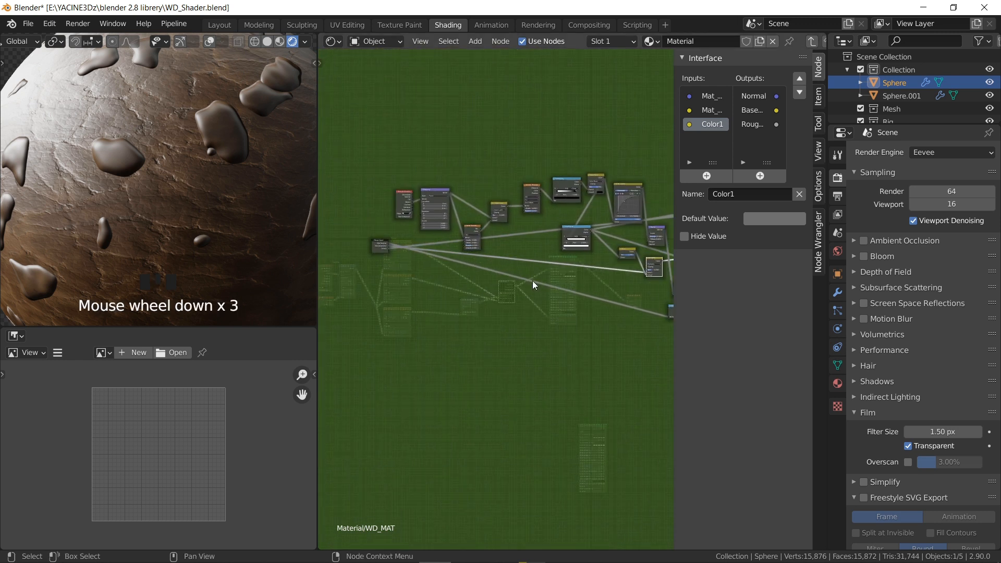
pyautogui.keyDown('alt'); pyautogui.moveTo(396, 254); pyautogui.dragTo(645, 266, button='right'); pyautogui.keyUp('alt')
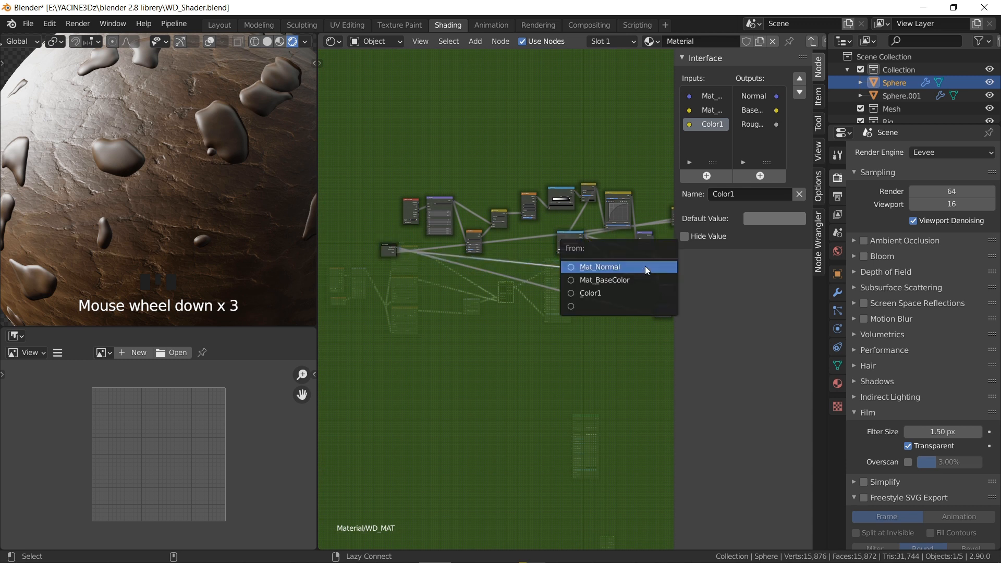
pyautogui.click(593, 295)
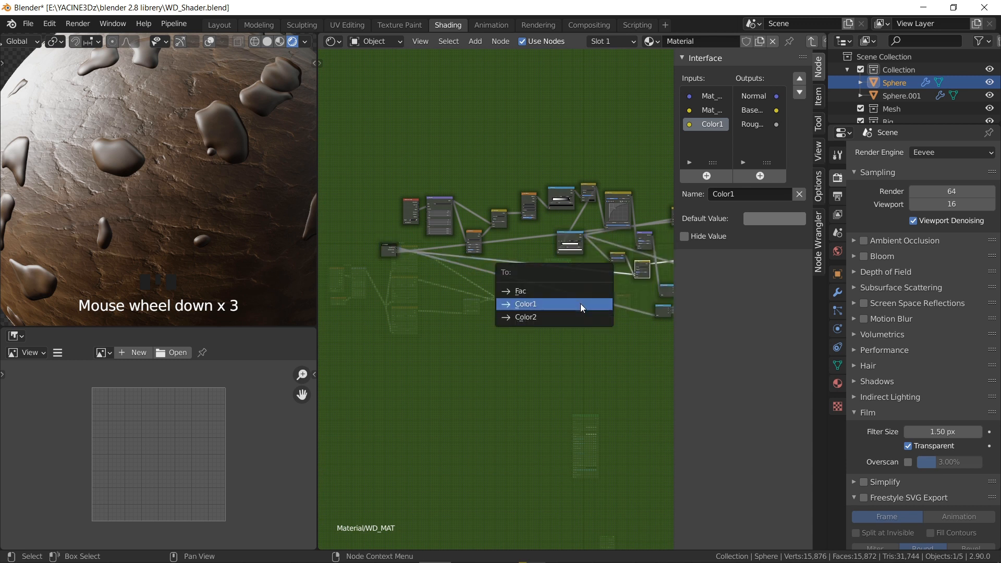
pyautogui.click(524, 292)
pyautogui.keyDown('ctrl'); pyautogui.moveTo(616, 289); pyautogui.dragTo(477, 261, button='middle'); pyautogui.keyUp('ctrl')
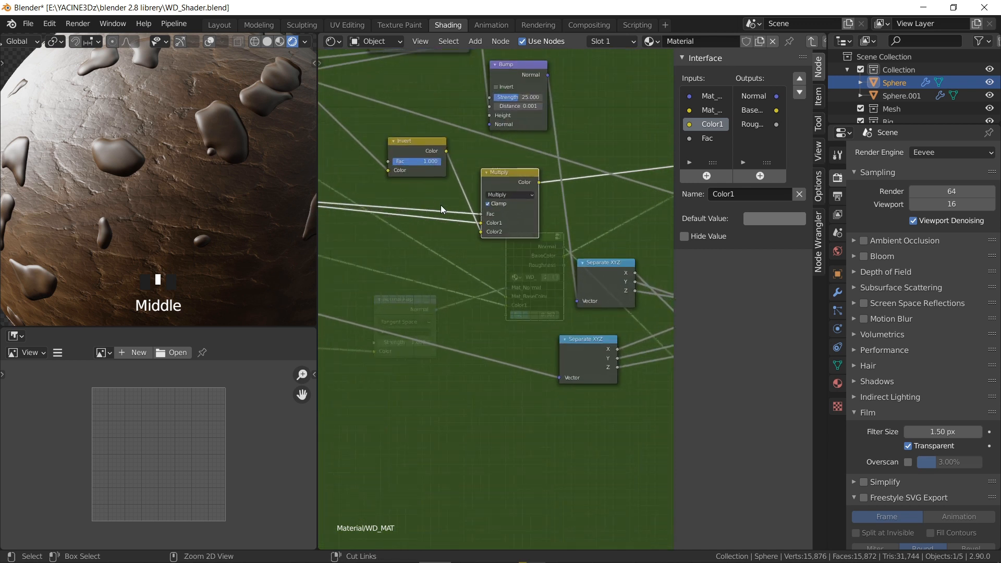
pyautogui.keyDown('ctrl'); pyautogui.moveTo(454, 215); pyautogui.dragTo(456, 215, button='right'); pyautogui.keyUp('ctrl')
# Delete the Color1 input from the group's interface.
pyautogui.scroll(-9, 417, 241)
pyautogui.moveTo(370, 246); pyautogui.dragTo(633, 226, button='middle')
pyautogui.moveTo(336, 225); pyautogui.dragTo(612, 226, button='middle')
pyautogui.scroll(4, 420, 205)
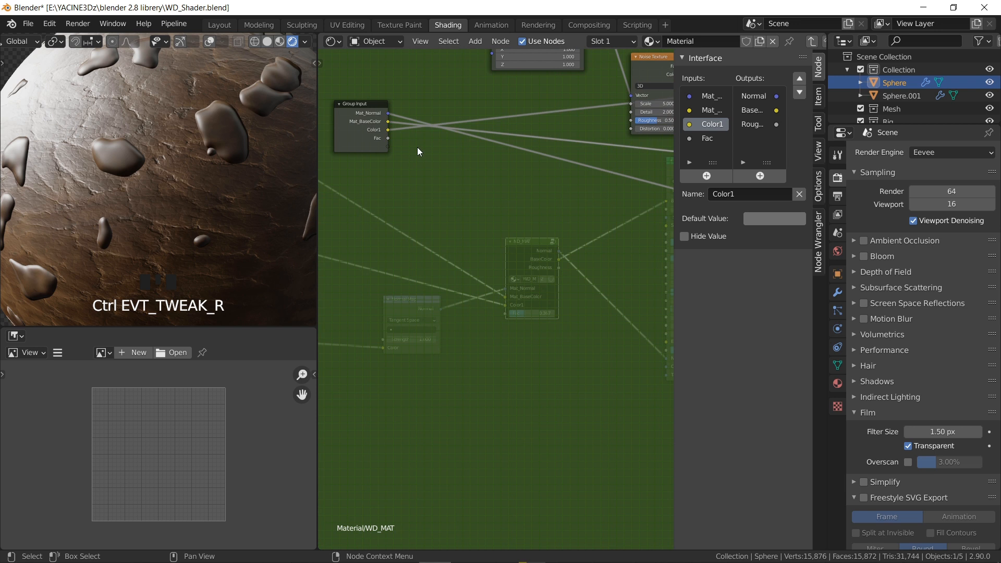
pyautogui.click(720, 138)
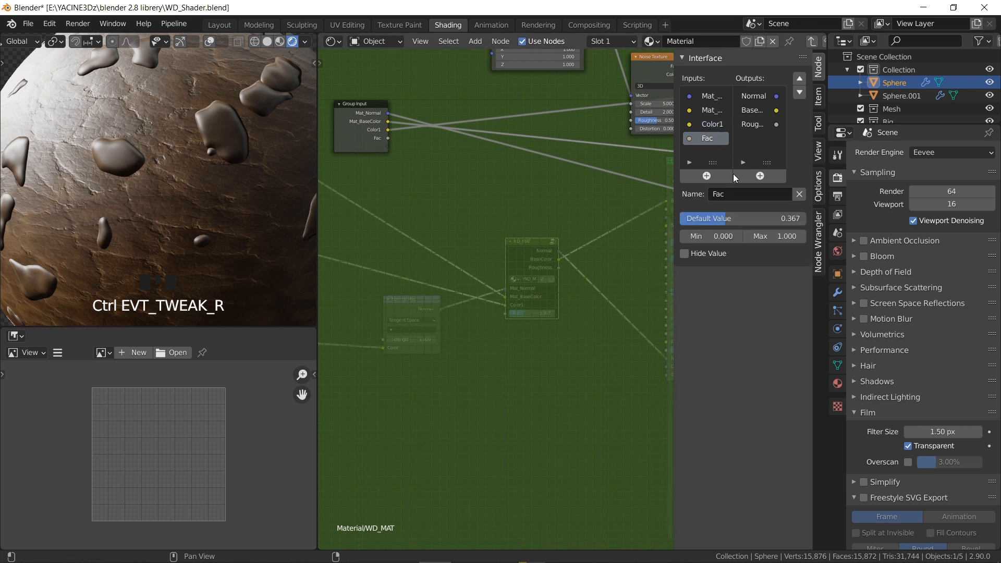
pyautogui.click(721, 123)
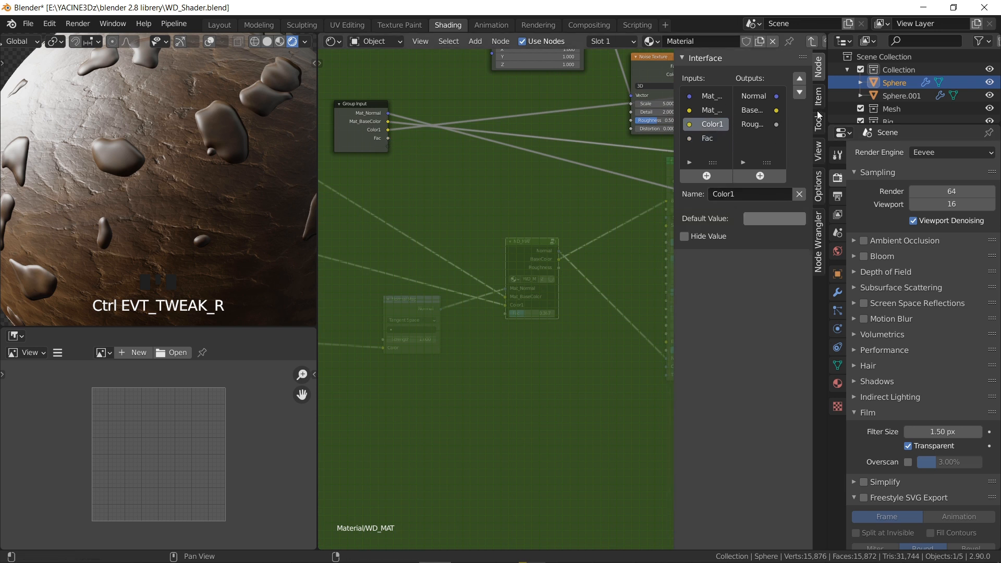
pyautogui.click(799, 194)
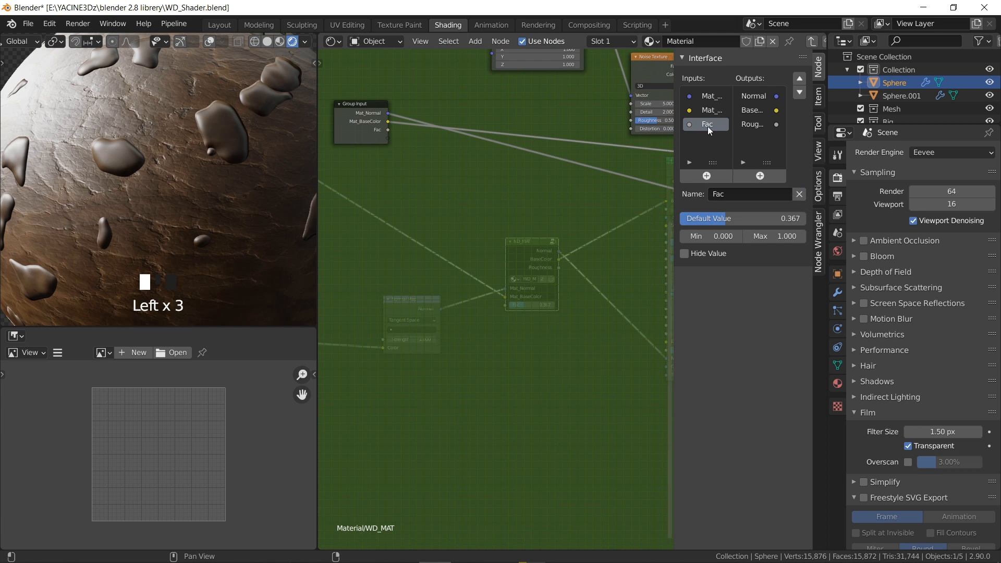
# Rename the group's Fac input Mat_Rouness and save the file.
pyautogui.click(738, 194)
pyautogui.write('Mat_Roug')
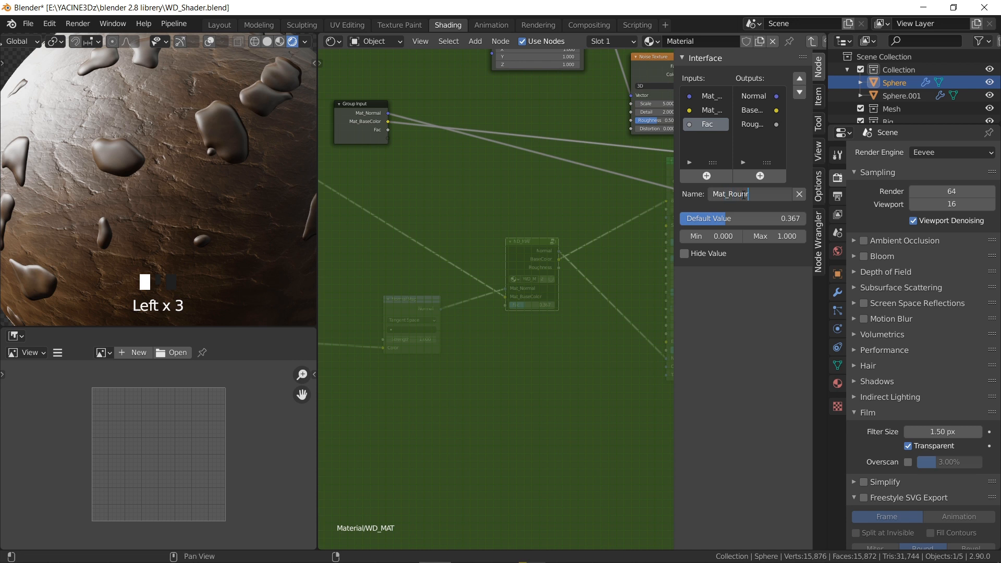
pyautogui.press('Return')
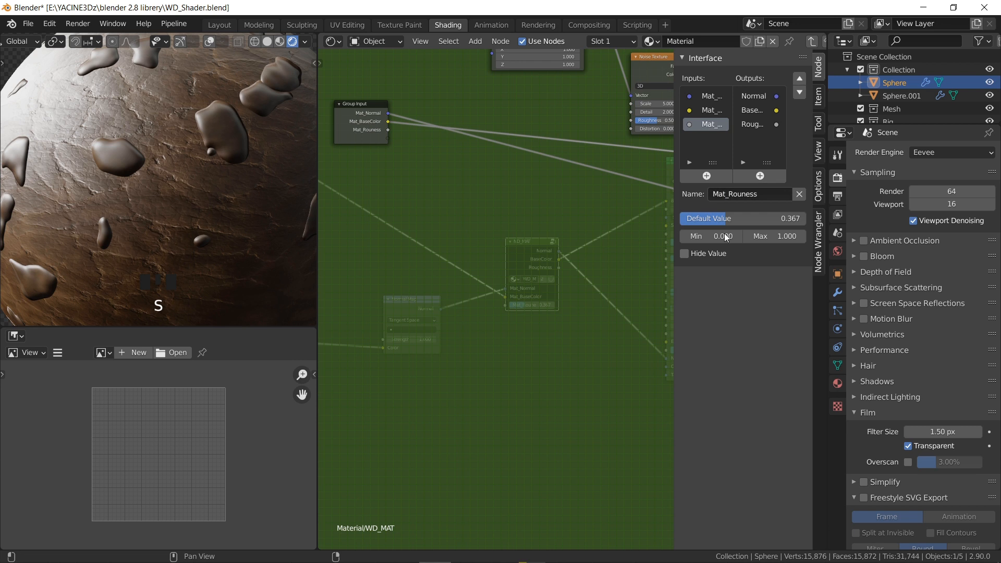
pyautogui.scroll(-8, 437, 192)
pyautogui.moveTo(567, 204); pyautogui.dragTo(460, 212, button='middle')
pyautogui.hotkey('ctrl', 's')
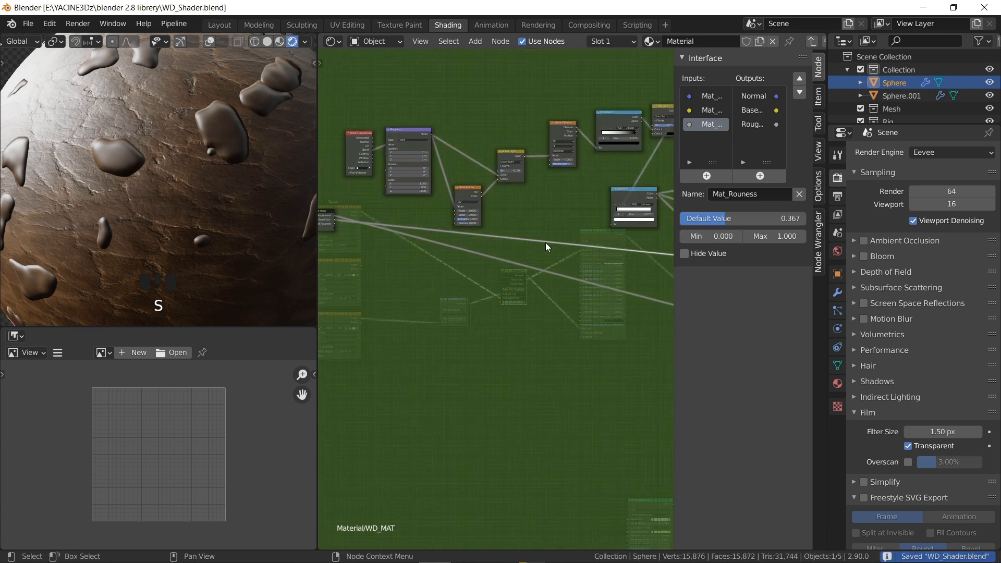
# Link the Group Input's Mat_Rouness socket to Color1 of the Mix node that feeds the Roughness output.
pyautogui.scroll(-6, 546, 242)
pyautogui.moveTo(534, 245); pyautogui.dragTo(526, 223, button='middle')
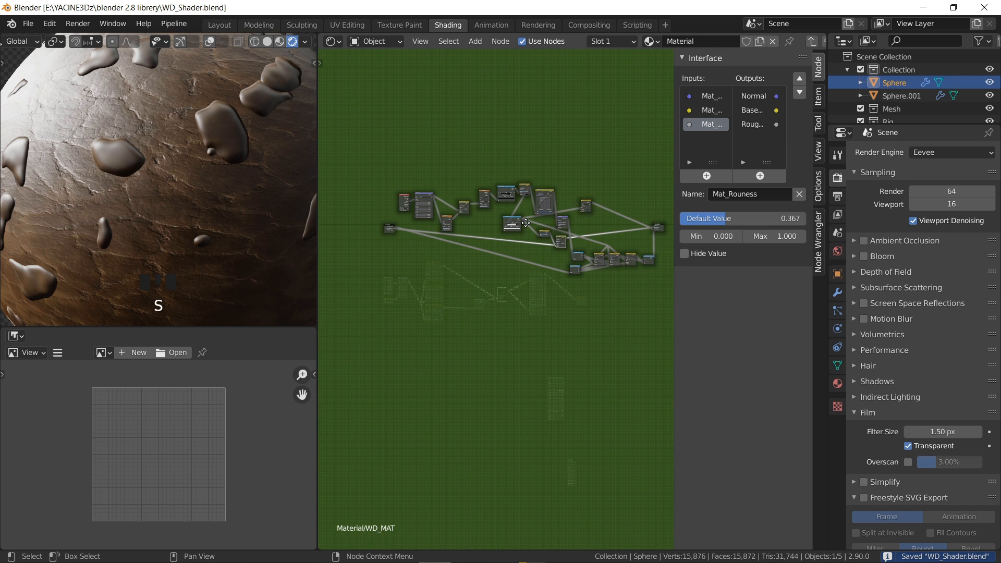
pyautogui.scroll(7, 526, 223)
pyautogui.moveTo(475, 232); pyautogui.dragTo(560, 226, button='middle')
pyautogui.scroll(-4, 584, 194)
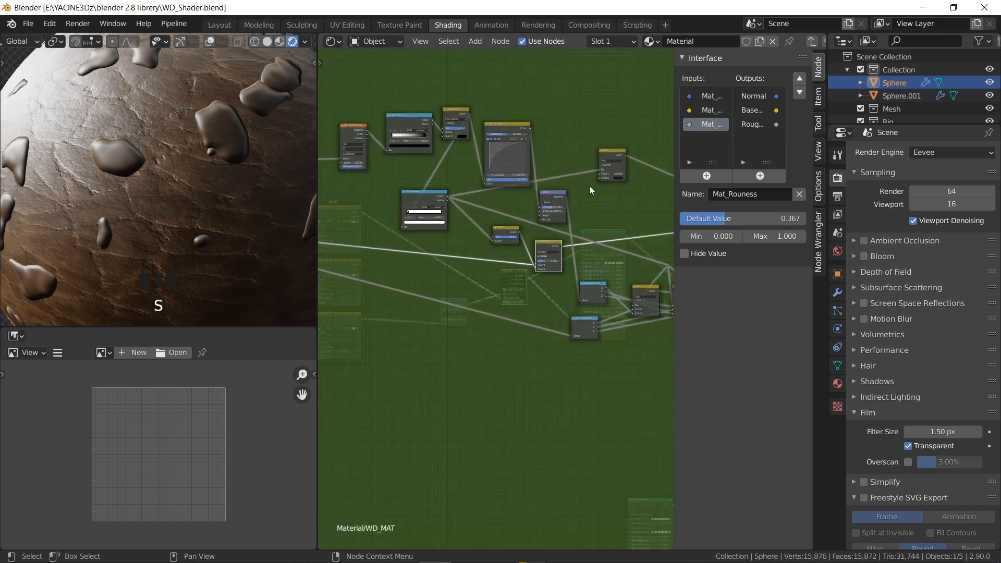
pyautogui.scroll(-3, 599, 179)
pyautogui.moveTo(366, 215); pyautogui.dragTo(442, 245, button='middle')
pyautogui.scroll(-3, 477, 225)
pyautogui.scroll(-1, 339, 242)
pyautogui.keyDown('alt'); pyautogui.moveTo(338, 237); pyautogui.dragTo(608, 204, button='right'); pyautogui.keyUp('alt')
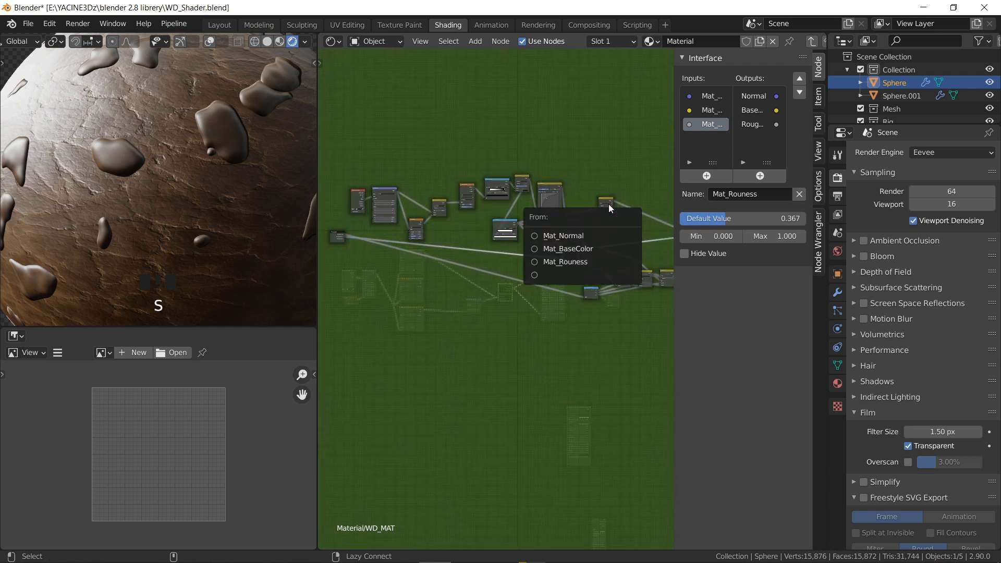
pyautogui.click(533, 262)
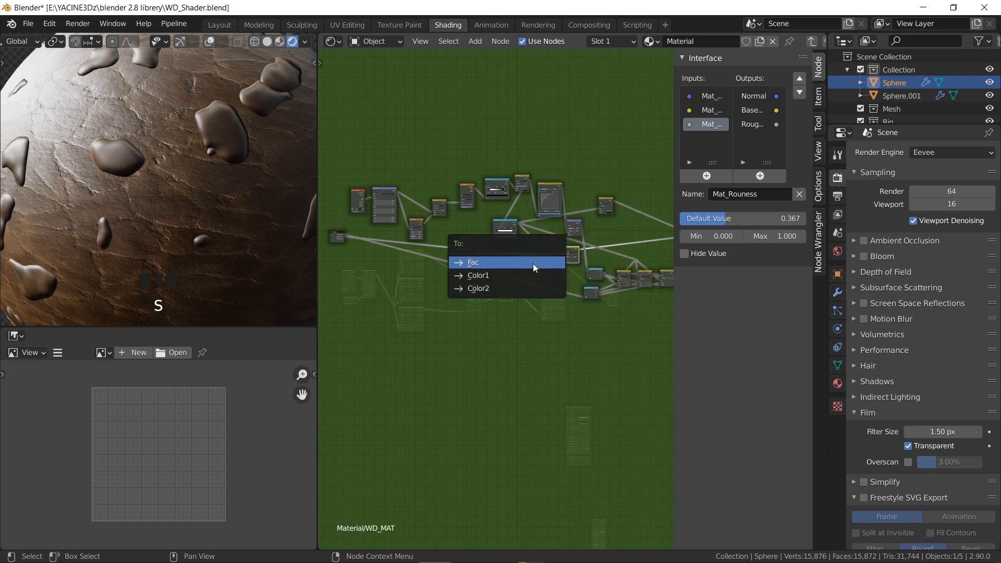
pyautogui.click(471, 280)
# Check the links around the roughness Mix node and the Group Output, and save the file.
pyautogui.scroll(5, 459, 269)
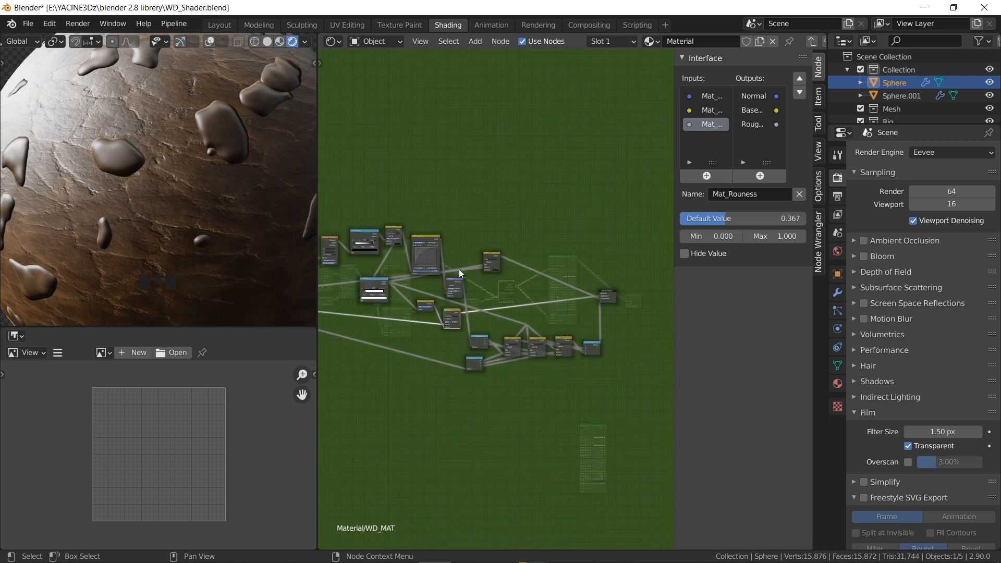
pyautogui.scroll(5, 477, 225)
pyautogui.moveTo(458, 247); pyautogui.dragTo(546, 227, button='middle')
pyautogui.click(546, 227)
pyautogui.scroll(-9, 546, 227)
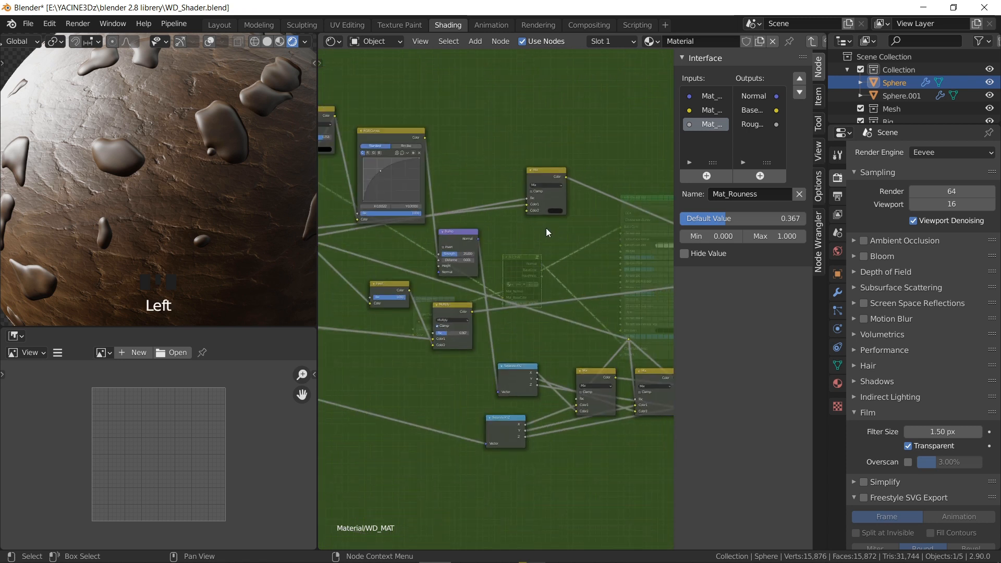
pyautogui.scroll(-9, 573, 226)
pyautogui.moveTo(563, 287); pyautogui.dragTo(502, 230, button='middle')
pyautogui.scroll(9, 548, 215)
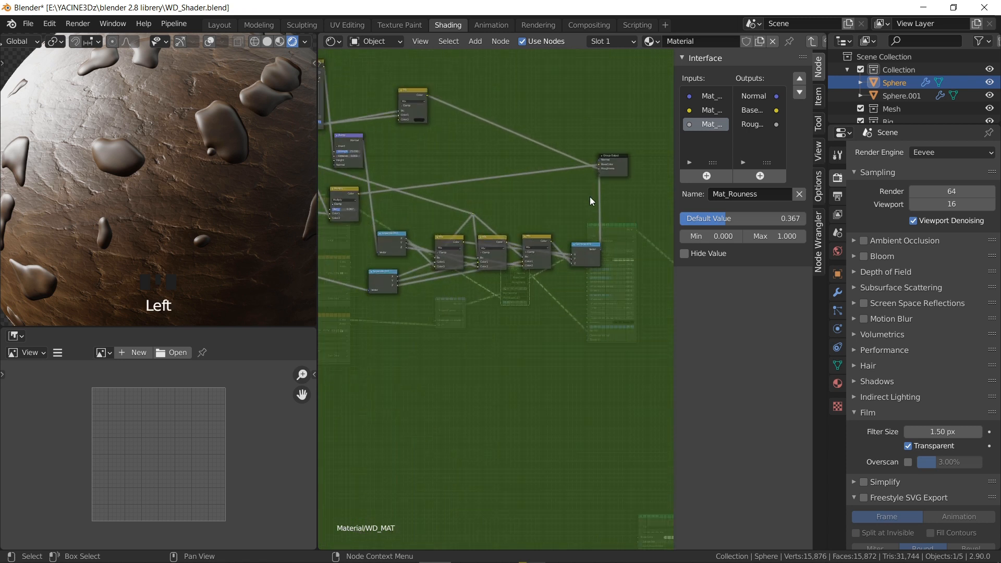
pyautogui.moveTo(546, 160); pyautogui.dragTo(502, 188, button='middle')
pyautogui.hotkey('ctrl', 's')
# Exit the group and link the ND_MAT node's Roughness output to the Principled BSDF's Roughness.
pyautogui.moveTo(502, 226); pyautogui.dragTo(581, 208, button='middle')
pyautogui.scroll(-3, 577, 208)
pyautogui.scroll(-4, 488, 222)
pyautogui.press('Tab')
pyautogui.scroll(12, 524, 289)
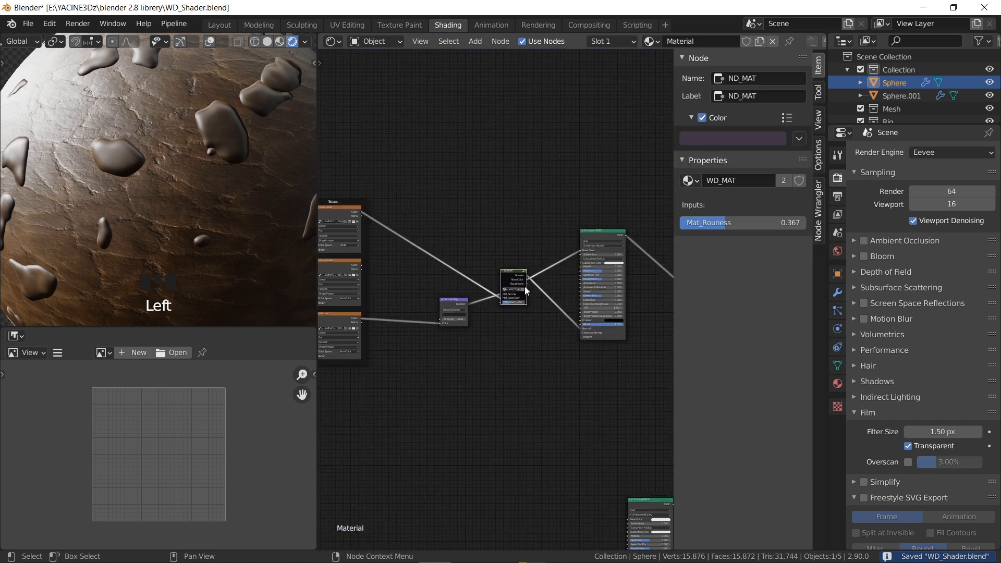
pyautogui.scroll(8, 395, 218)
pyautogui.moveTo(584, 300); pyautogui.dragTo(403, 200, button='middle')
pyautogui.moveTo(404, 197); pyautogui.dragTo(564, 182)
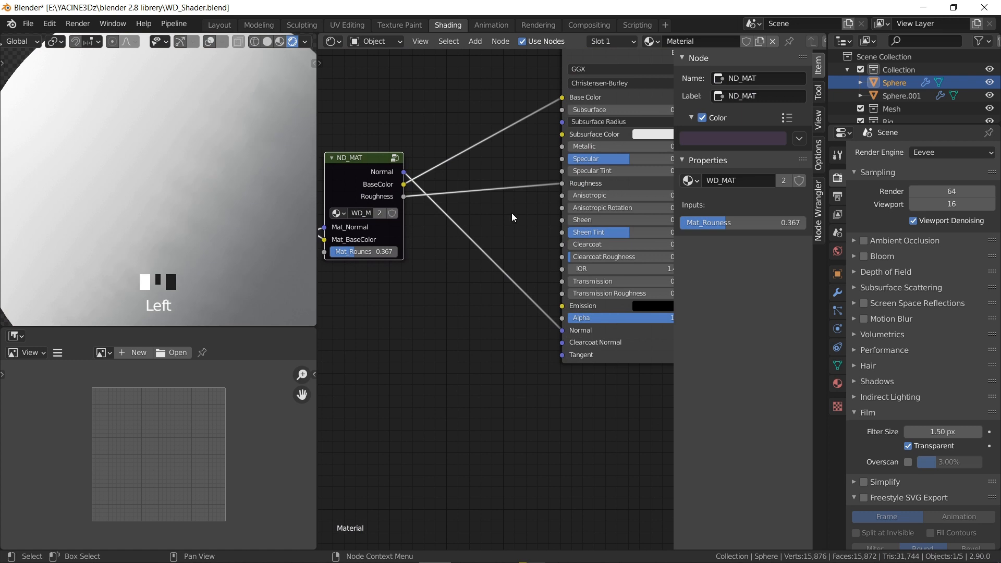
# Link the Roughness image texture's Color output to the ND_MAT node's Mat_Rouness input.
pyautogui.scroll(-5, 458, 237)
pyautogui.moveTo(459, 236); pyautogui.dragTo(462, 234, button='middle')
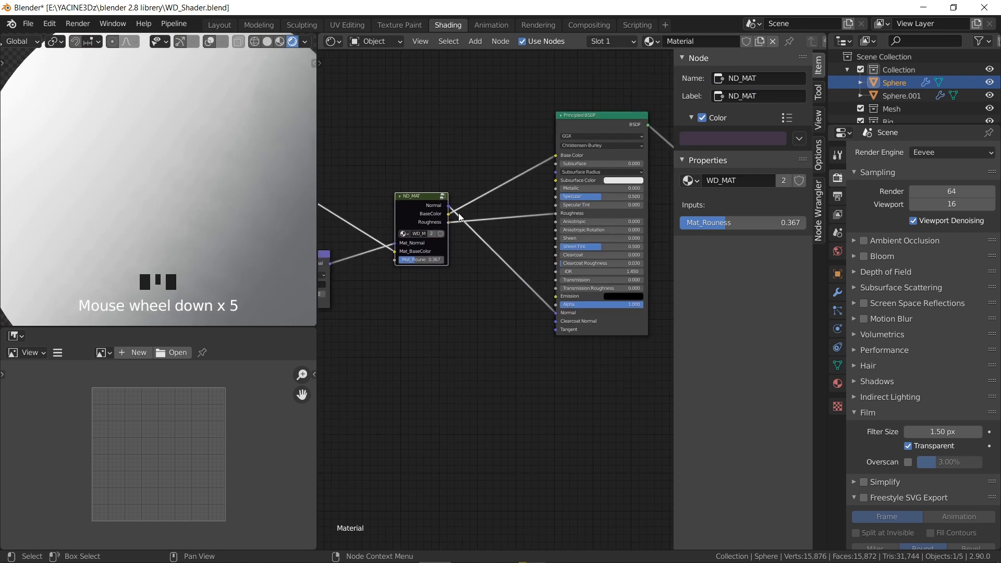
pyautogui.moveTo(356, 252); pyautogui.dragTo(471, 269, button='middle')
pyautogui.scroll(-3, 425, 275)
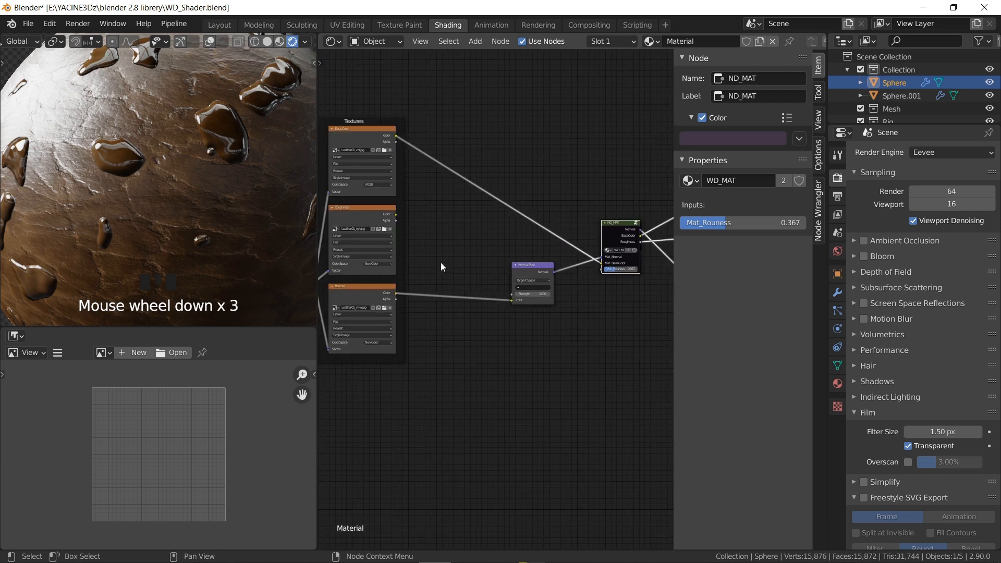
pyautogui.moveTo(395, 214); pyautogui.dragTo(605, 269)
pyautogui.moveTo(606, 270); pyautogui.dragTo(478, 249, button='middle')
pyautogui.scroll(2, 498, 187)
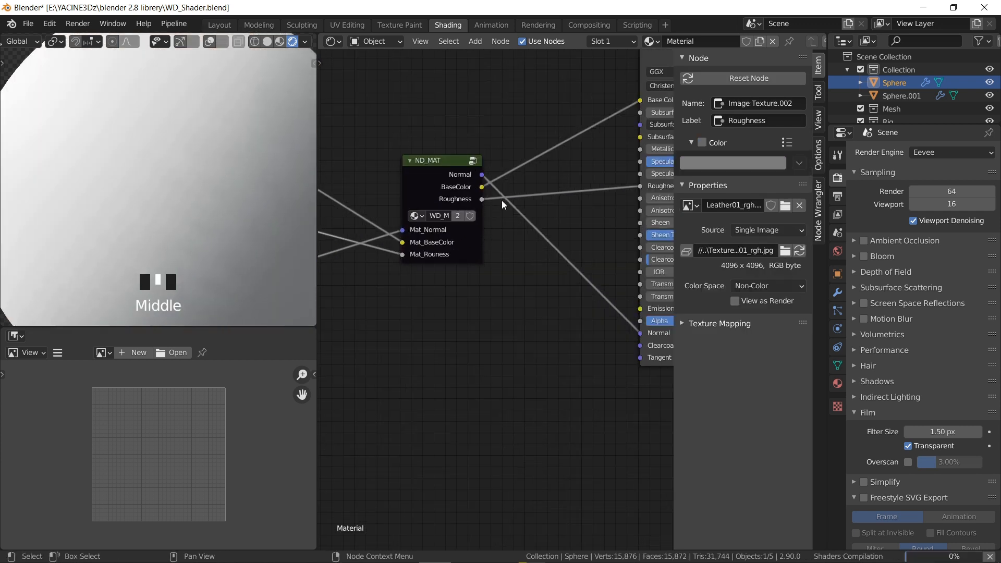
# Open the ND_MAT group for editing and save the file.
pyautogui.click(474, 160)
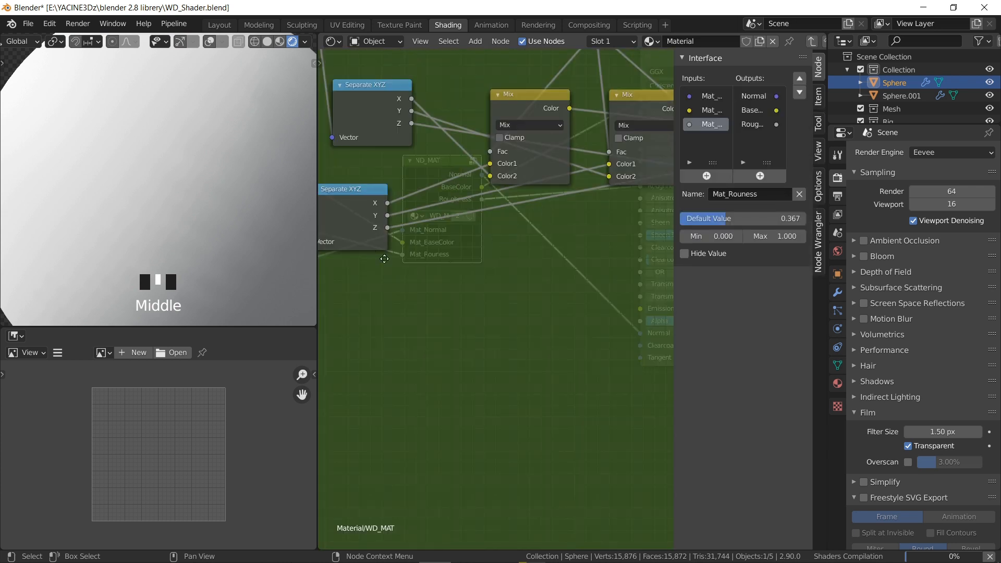
pyautogui.scroll(-9, 483, 255)
pyautogui.hotkey('ctrl', 's')
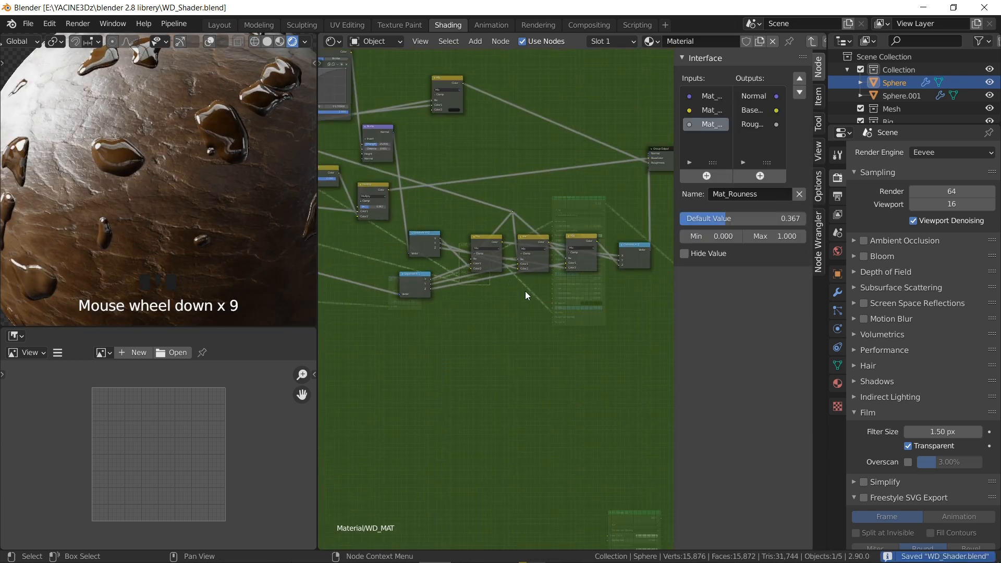
# Reorder the group's inputs so that Mat_Normal comes last, after Mat_Rouness.
pyautogui.scroll(-4, 496, 257)
pyautogui.moveTo(448, 230); pyautogui.dragTo(484, 280, button='middle')
pyautogui.scroll(3, 599, 245)
pyautogui.moveTo(615, 237); pyautogui.dragTo(482, 259, button='middle')
pyautogui.scroll(6, 468, 264)
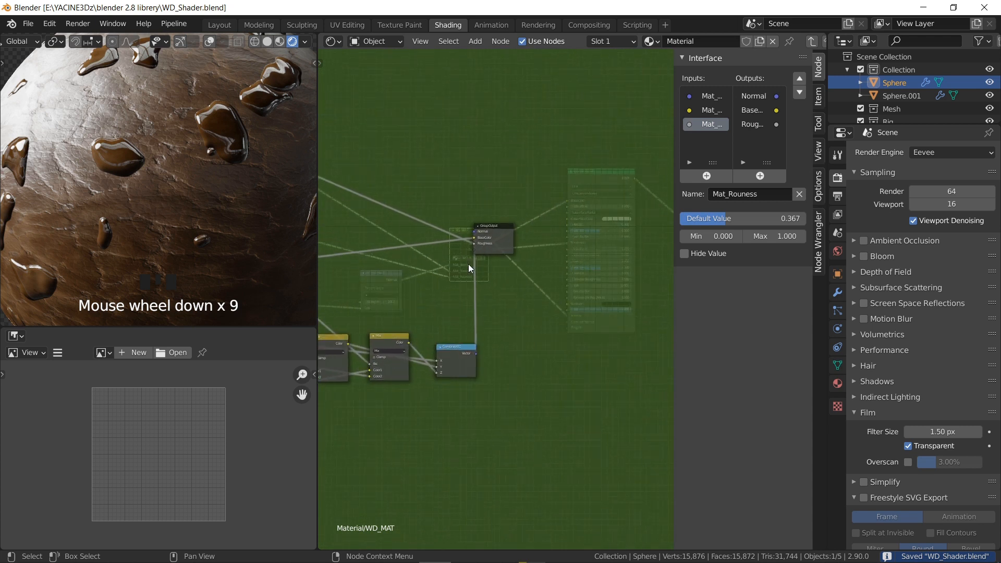
pyautogui.click(709, 96)
pyautogui.click(799, 93)
pyautogui.click(798, 92)
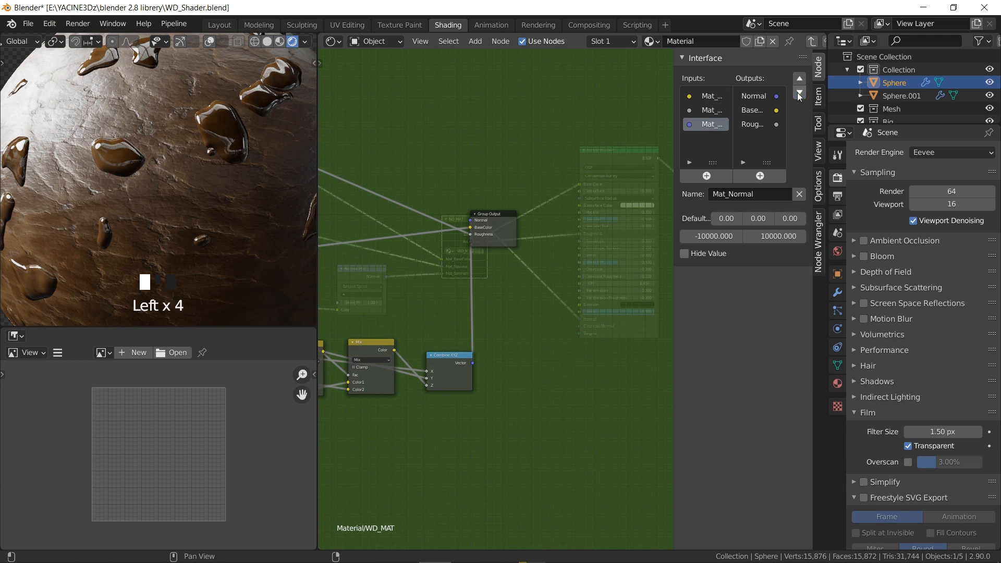
# Reorder the group's outputs so that Normal comes last, after Roughness, and exit the group.
pyautogui.click(754, 97)
pyautogui.click(800, 92)
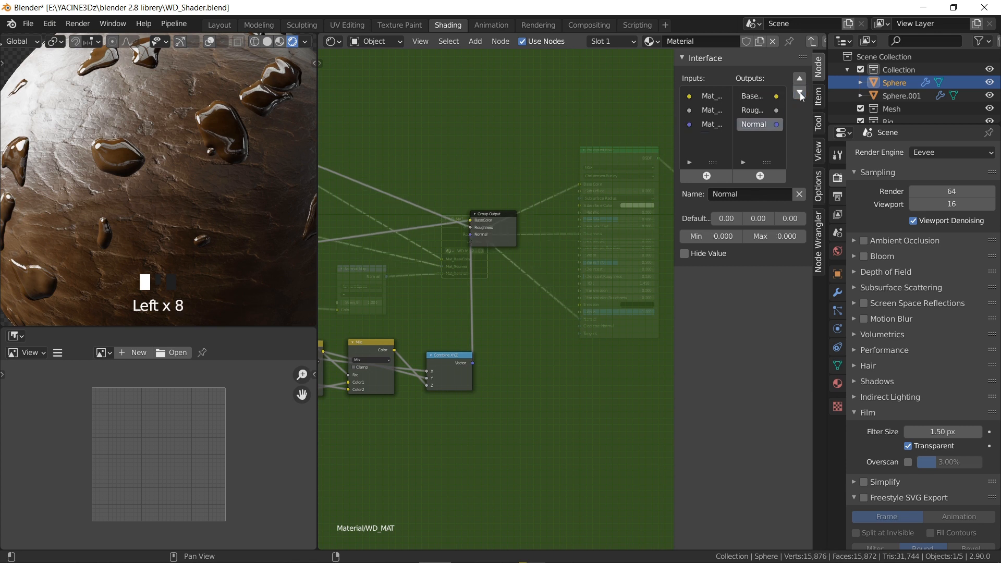
pyautogui.press('Tab')
pyautogui.moveTo(501, 264); pyautogui.dragTo(539, 243, button='middle')
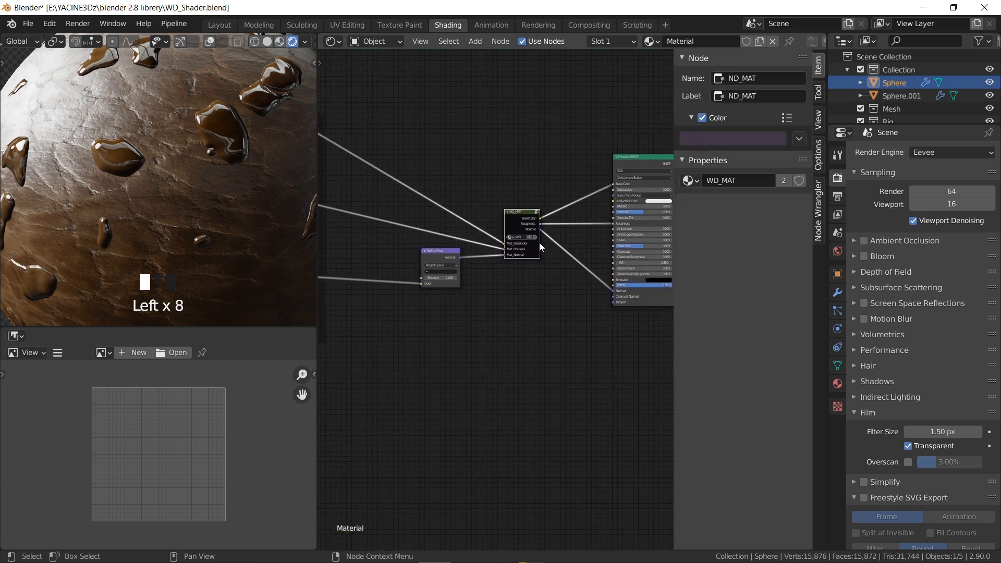
pyautogui.scroll(4, 518, 252)
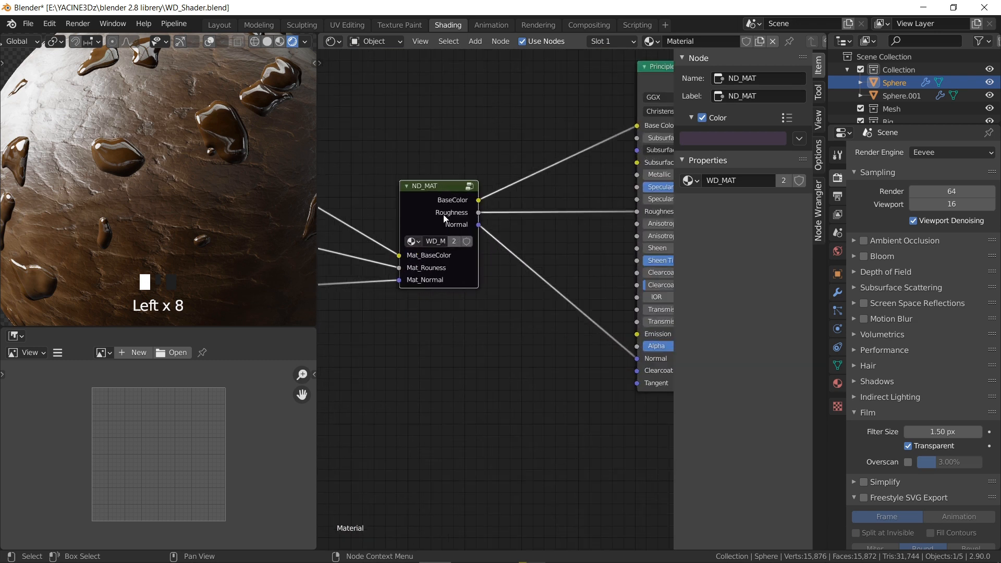
# Reopen the ND_MAT group and expose the Bump node's Strength as a new group input.
pyautogui.press('Tab')
pyautogui.scroll(-4, 422, 221)
pyautogui.scroll(5, 445, 261)
pyautogui.scroll(-2, 551, 256)
pyautogui.scroll(4, 451, 270)
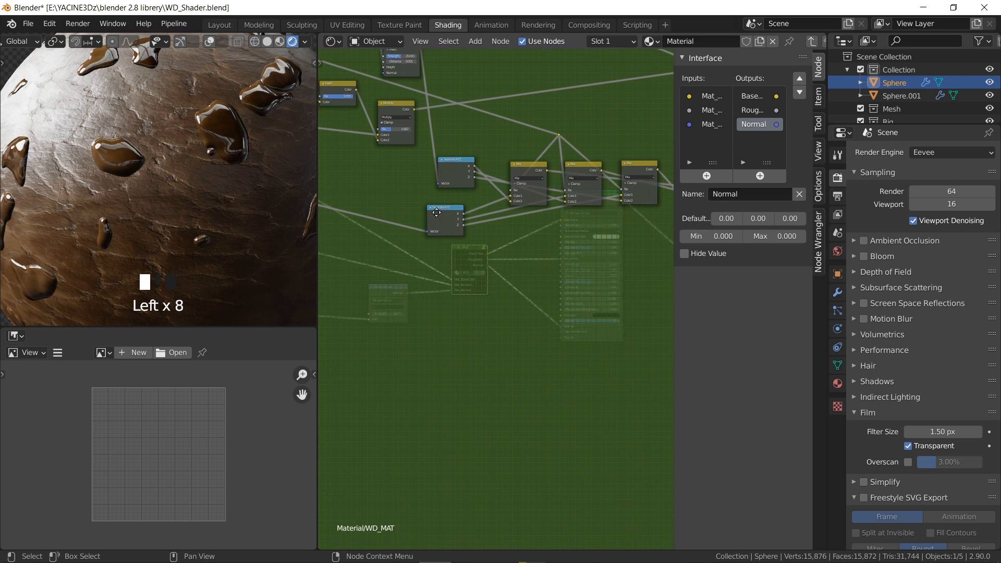
pyautogui.scroll(2, 472, 174)
pyautogui.scroll(4, 473, 175)
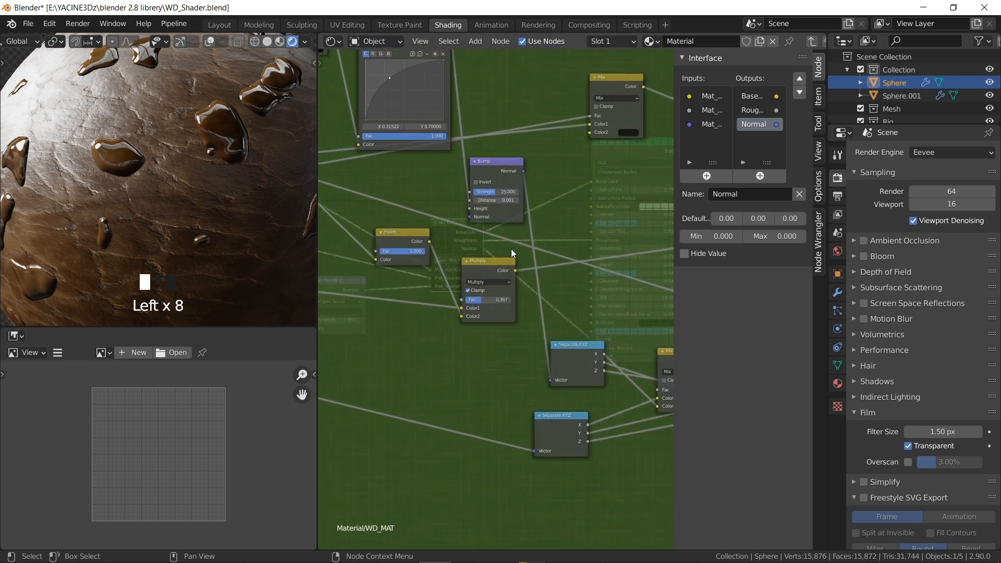
pyautogui.scroll(2, 458, 164)
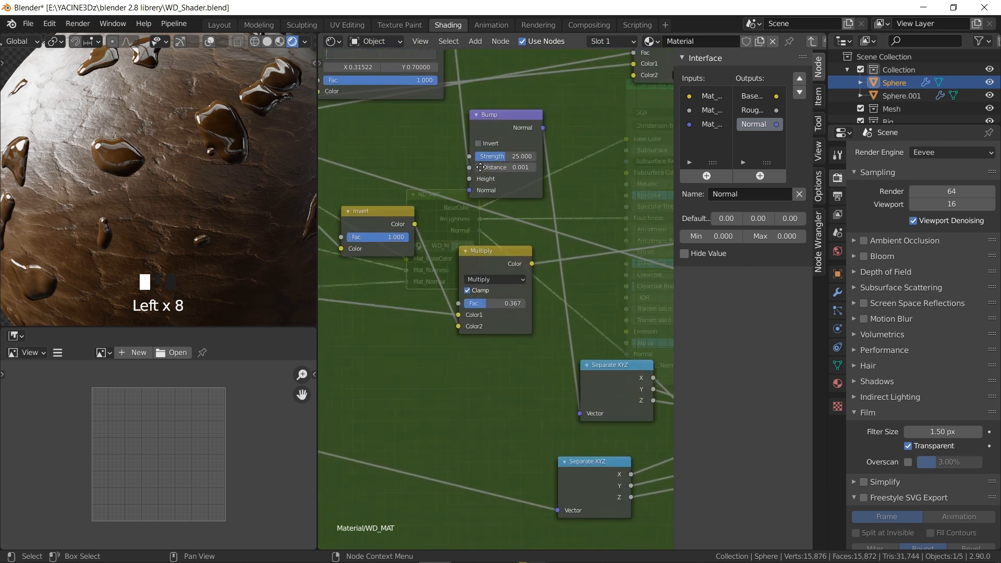
pyautogui.scroll(-8, 527, 191)
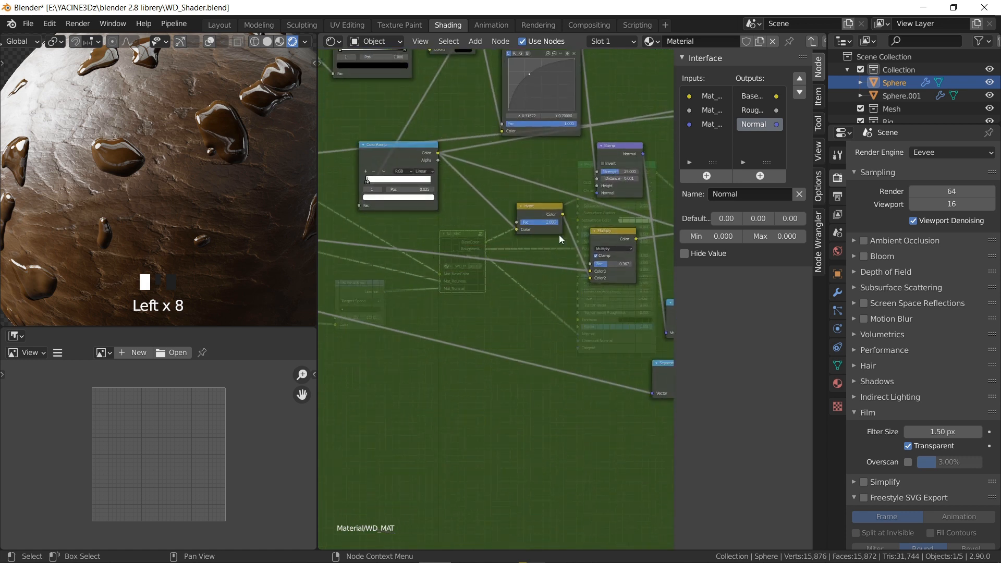
pyautogui.scroll(3, 530, 243)
pyautogui.moveTo(519, 257); pyautogui.dragTo(612, 203, button='middle')
pyautogui.scroll(-4, 521, 233)
pyautogui.moveTo(454, 250); pyautogui.dragTo(561, 206, button='middle')
pyautogui.scroll(-3, 540, 206)
pyautogui.moveTo(462, 180); pyautogui.dragTo(387, 202, button='middle')
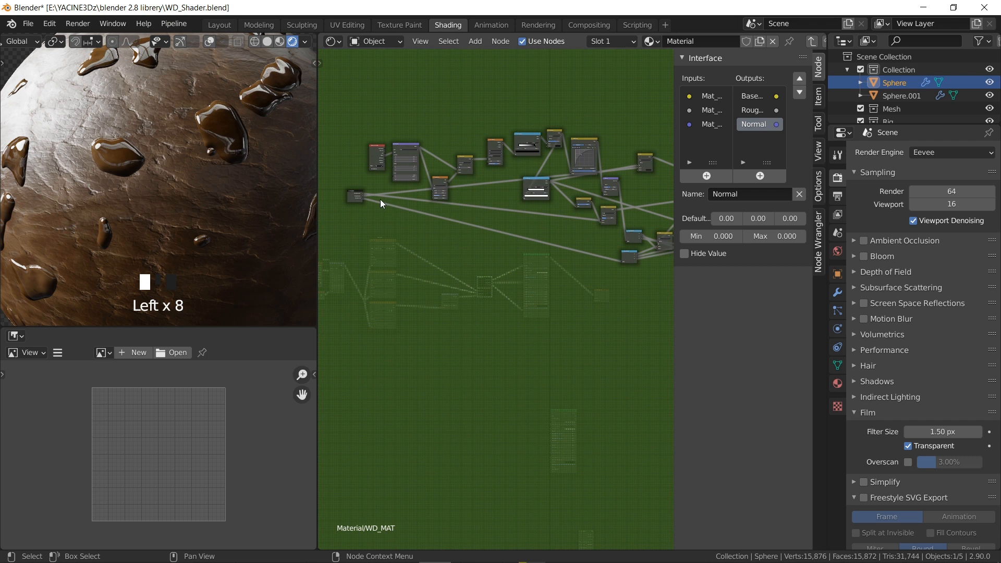
pyautogui.keyDown('alt'); pyautogui.moveTo(357, 196); pyautogui.dragTo(609, 185, button='right'); pyautogui.keyUp('alt')
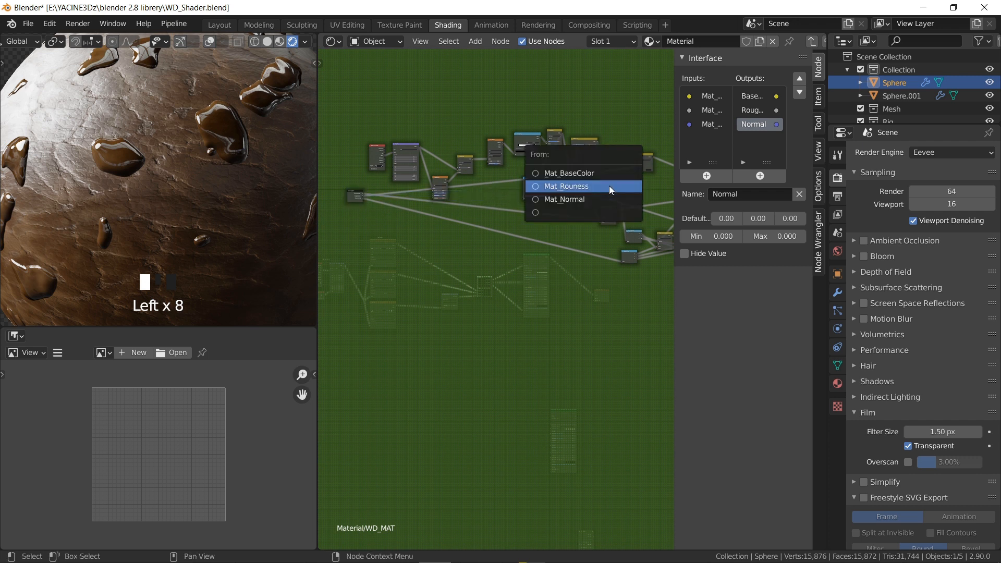
pyautogui.click(534, 212)
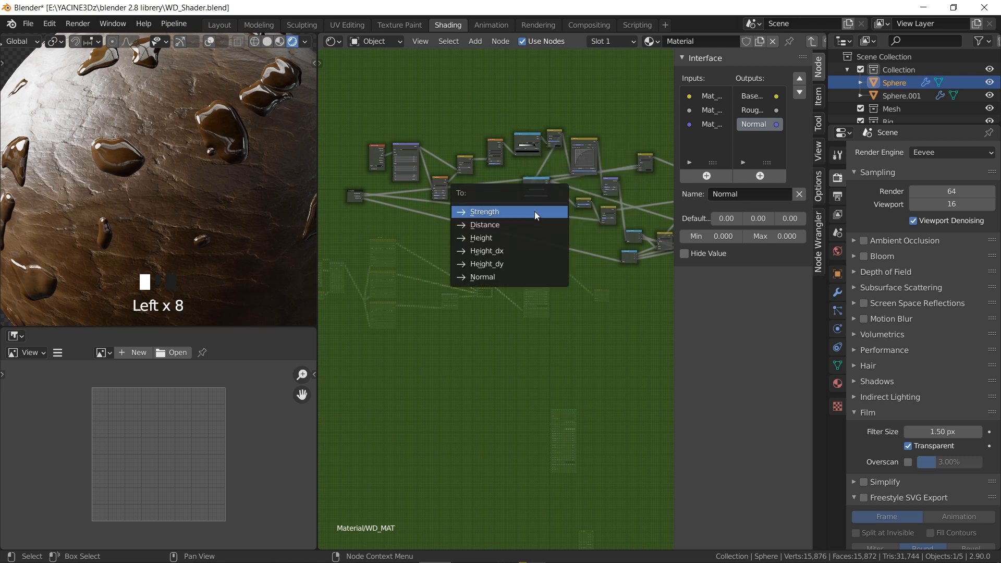
pyautogui.click(489, 212)
# Rename the group's Normal output as Bump_Srength.
pyautogui.scroll(-5, 493, 211)
pyautogui.scroll(-3, 490, 160)
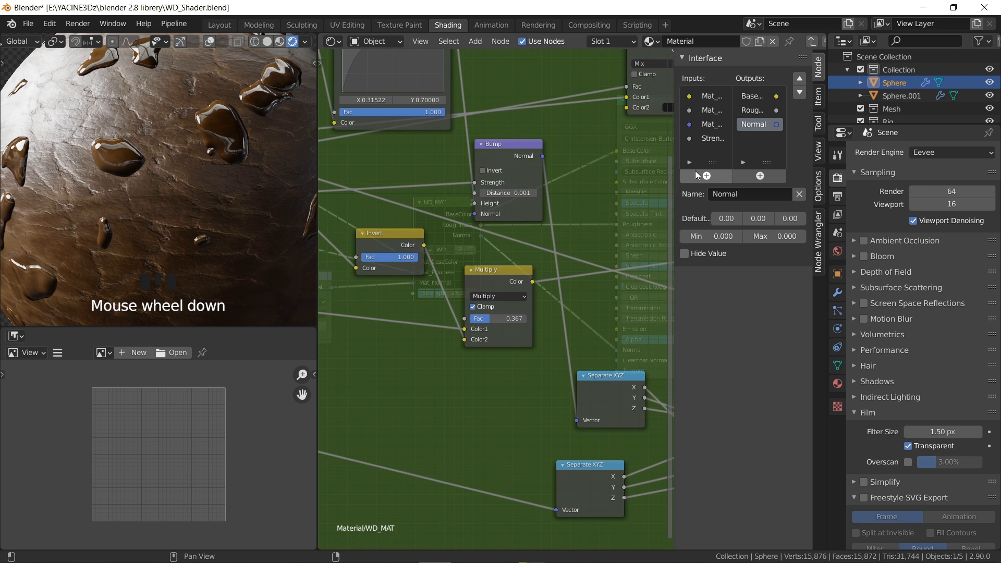
pyautogui.click(739, 193)
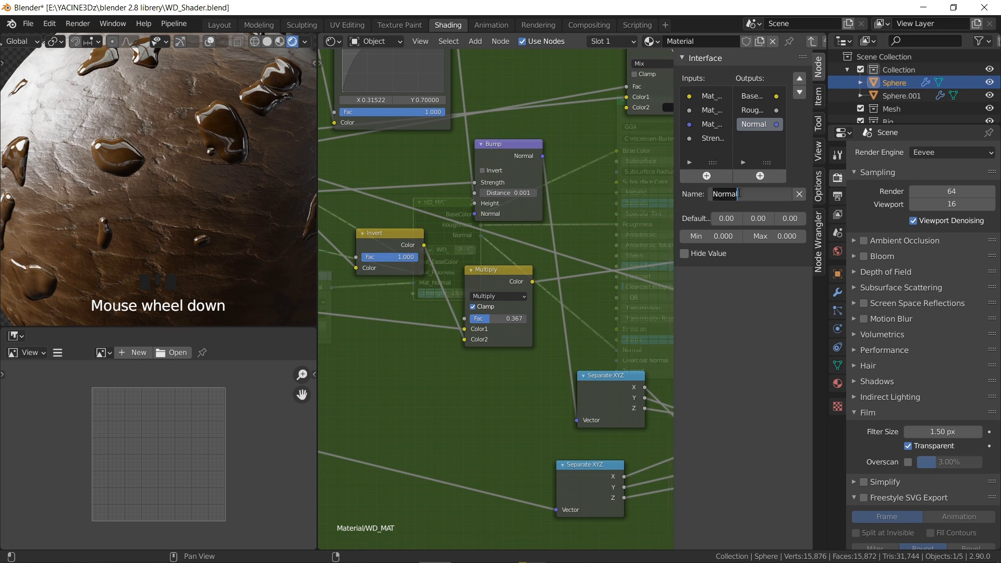
pyautogui.moveTo(741, 193); pyautogui.dragTo(682, 190)
pyautogui.write('Bump')
pyautogui.write('_Srength')
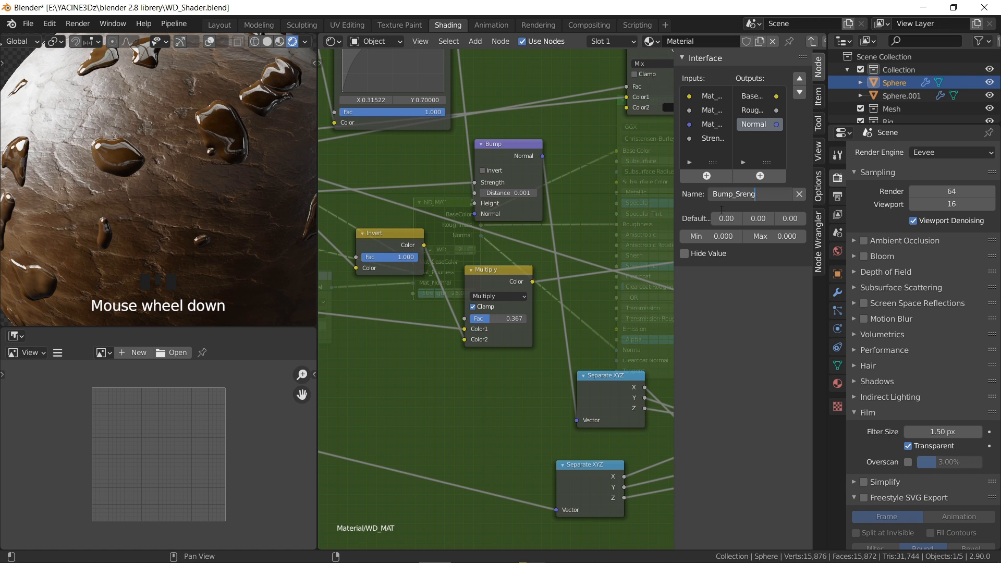
pyautogui.press('Return')
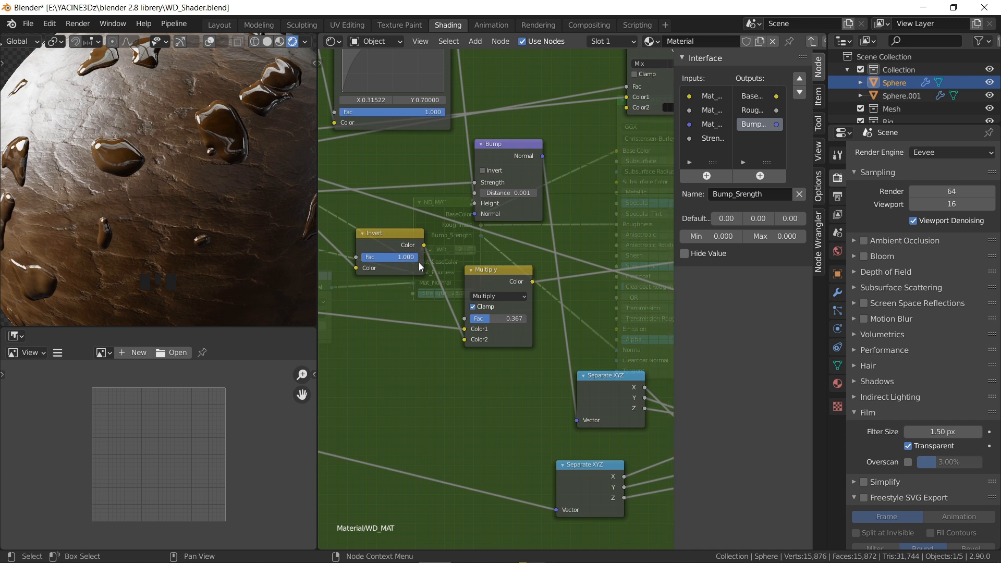
# Look over the nodes around Bump, Multiply and Mix in the group for further settings to expose.
pyautogui.moveTo(589, 364); pyautogui.dragTo(520, 337, button='middle')
pyautogui.scroll(-6, 545, 281)
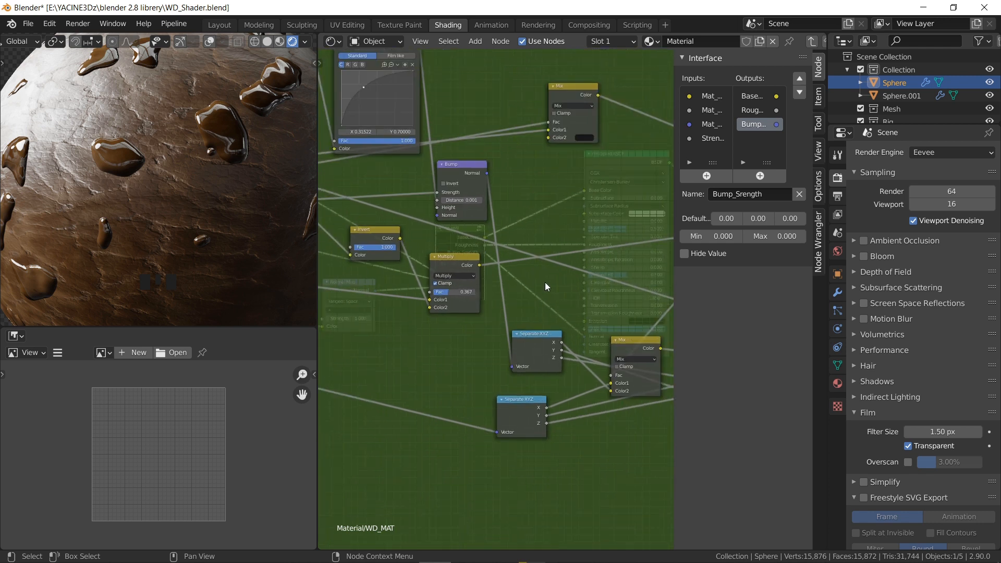
pyautogui.moveTo(544, 283); pyautogui.dragTo(513, 284, button='middle')
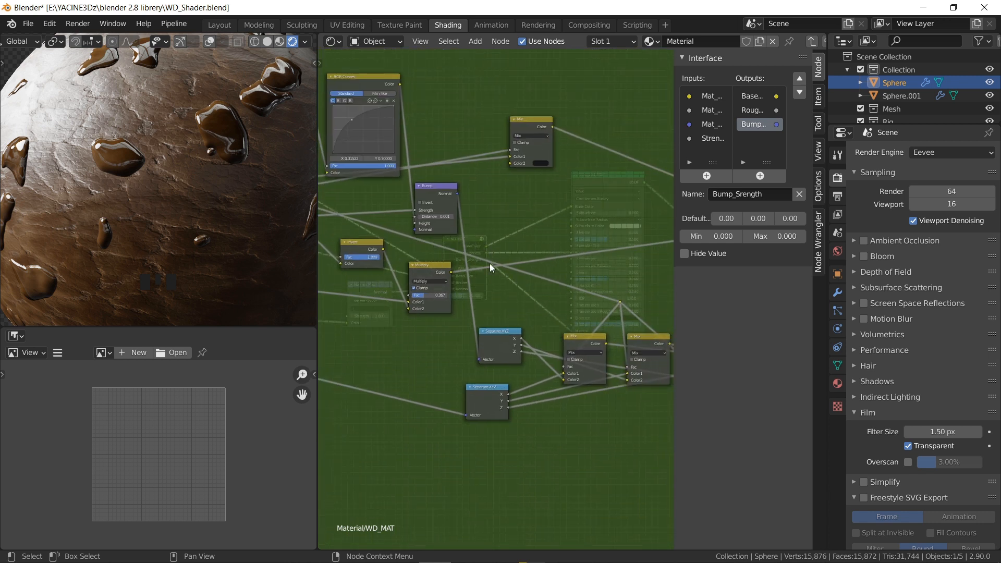
pyautogui.scroll(-3, 492, 286)
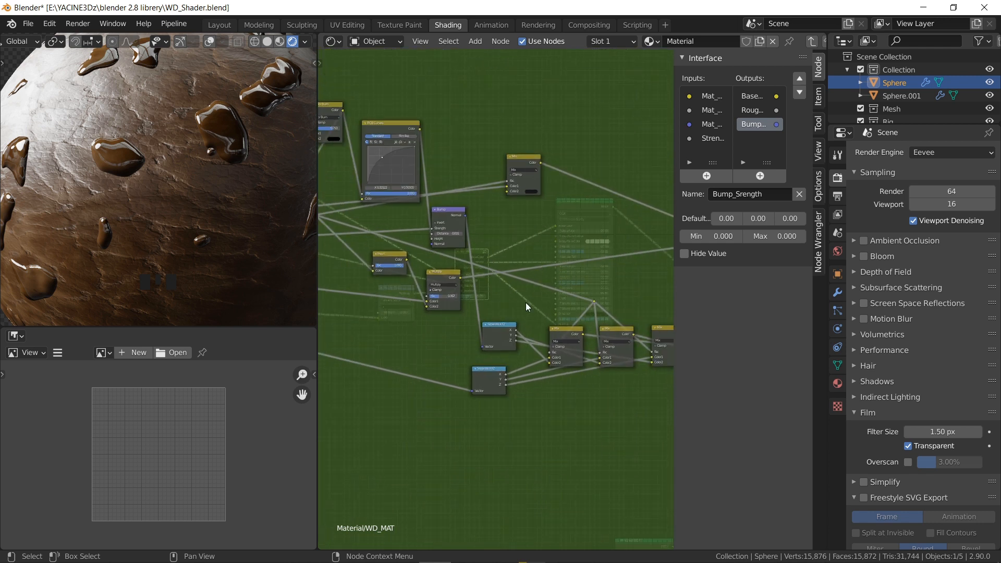
pyautogui.scroll(-3, 527, 270)
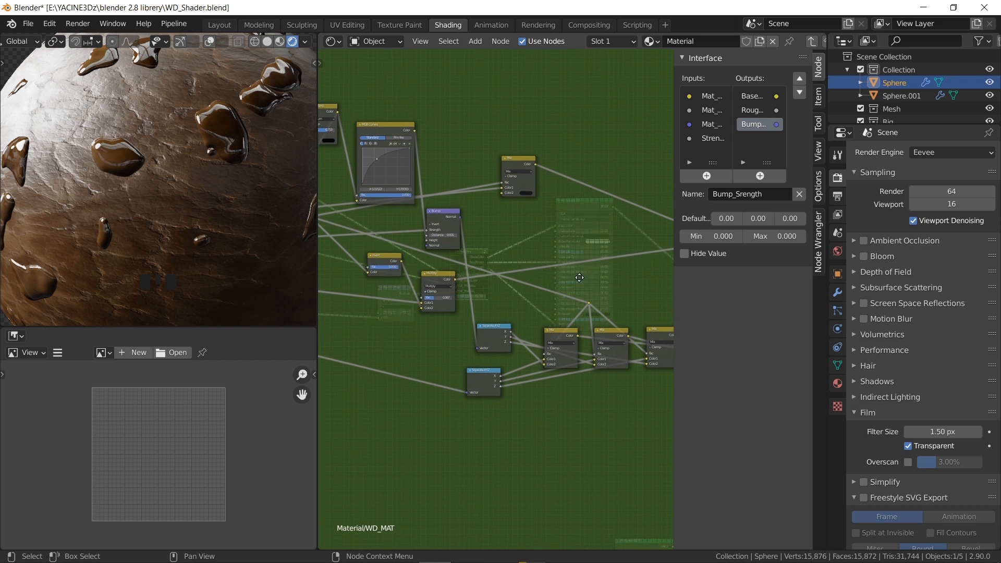
pyautogui.scroll(3, 439, 276)
pyautogui.scroll(4, 539, 258)
pyautogui.moveTo(480, 226)
pyautogui.mouseDown(button='middle')
pyautogui.moveTo(573, 242)
pyautogui.moveTo(552, 253)
pyautogui.moveTo(605, 252)
pyautogui.moveTo(325, 231)
pyautogui.moveTo(661, 234)
pyautogui.moveTo(447, 227)
pyautogui.moveTo(486, 227)
pyautogui.mouseUp(button='middle')
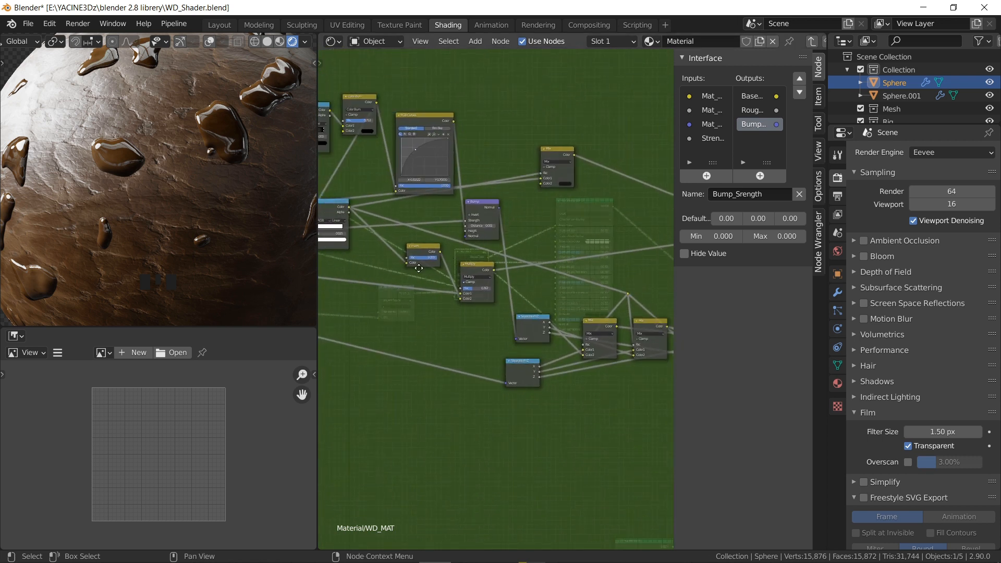
# Exit the group, adjust the Strength input on the ND_MAT node, and reopen the group.
pyautogui.press('Tab')
pyautogui.scroll(2, 464, 282)
pyautogui.moveTo(448, 292)
pyautogui.mouseDown()
pyautogui.moveTo(412, 292)
pyautogui.moveTo(465, 291)
pyautogui.mouseUp()
pyautogui.press('Tab')
# Set the Color Burn node's Fac to about 0.387 to change how much of the surface the droplets cover.
pyautogui.scroll(-13, 413, 268)
pyautogui.scroll(-4, 526, 198)
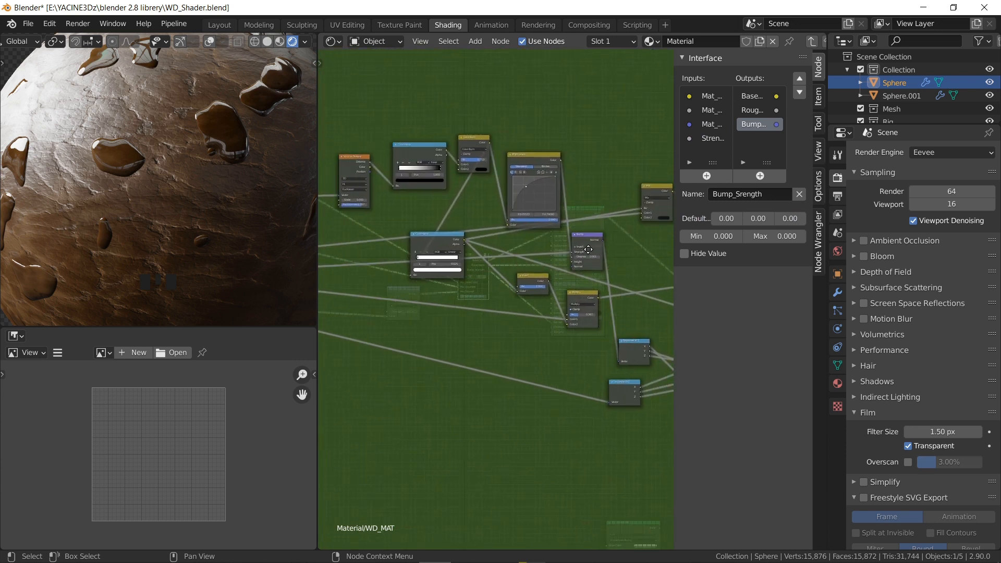
pyautogui.moveTo(404, 188); pyautogui.dragTo(585, 178, button='middle')
pyautogui.scroll(5, 585, 178)
pyautogui.scroll(3, 543, 139)
pyautogui.moveTo(572, 95)
pyautogui.mouseDown()
pyautogui.moveTo(550, 94)
pyautogui.moveTo(562, 95)
pyautogui.mouseUp()
pyautogui.scroll(2, 561, 110)
pyautogui.moveTo(554, 108); pyautogui.dragTo(630, 201, button='middle')
# Expose the Color Burn node's Fac as a new group input.
pyautogui.scroll(-2, 630, 201)
pyautogui.moveTo(598, 286); pyautogui.dragTo(552, 252, button='middle')
pyautogui.moveTo(474, 310); pyautogui.dragTo(556, 268, button='middle')
pyautogui.scroll(-2, 551, 278)
pyautogui.scroll(-1, 516, 279)
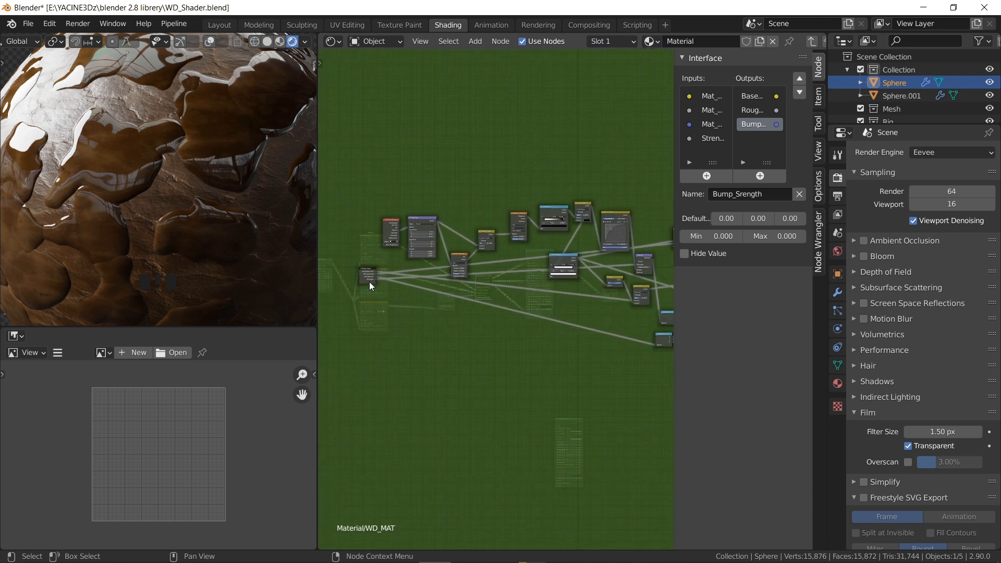
pyautogui.keyDown('alt'); pyautogui.moveTo(367, 276); pyautogui.dragTo(581, 217, button='right'); pyautogui.keyUp('alt')
pyautogui.click(521, 286)
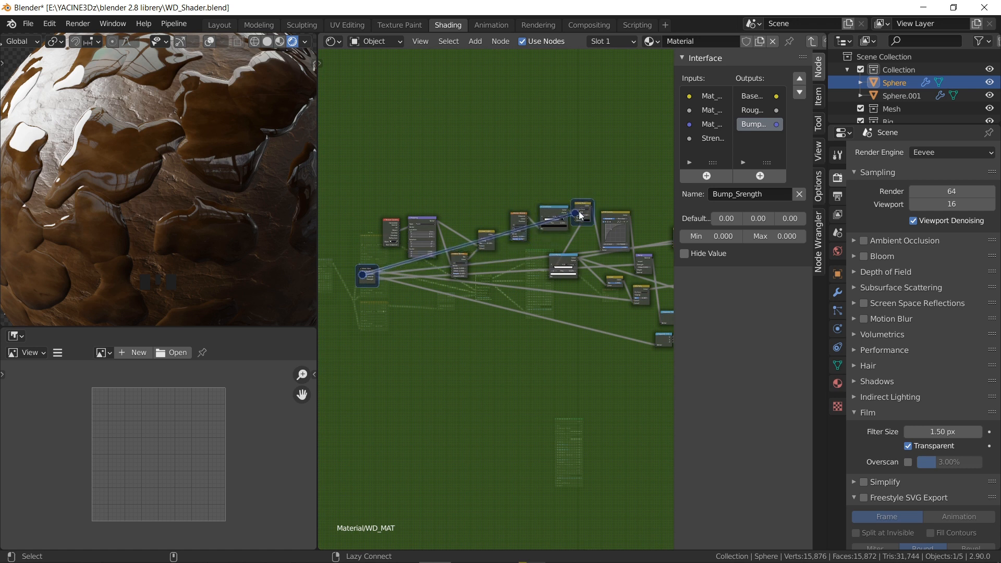
pyautogui.keyDown('alt'); pyautogui.moveTo(575, 217); pyautogui.dragTo(540, 241, button='right'); pyautogui.keyUp('alt')
pyautogui.click(507, 289)
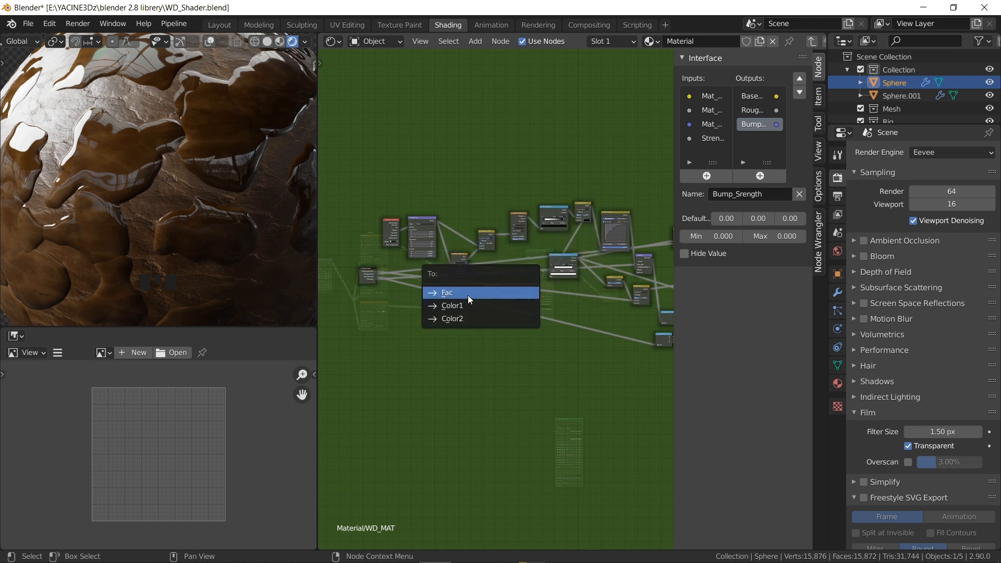
pyautogui.click(450, 293)
# Rename the group's new Fac input as Density.
pyautogui.scroll(3, 421, 280)
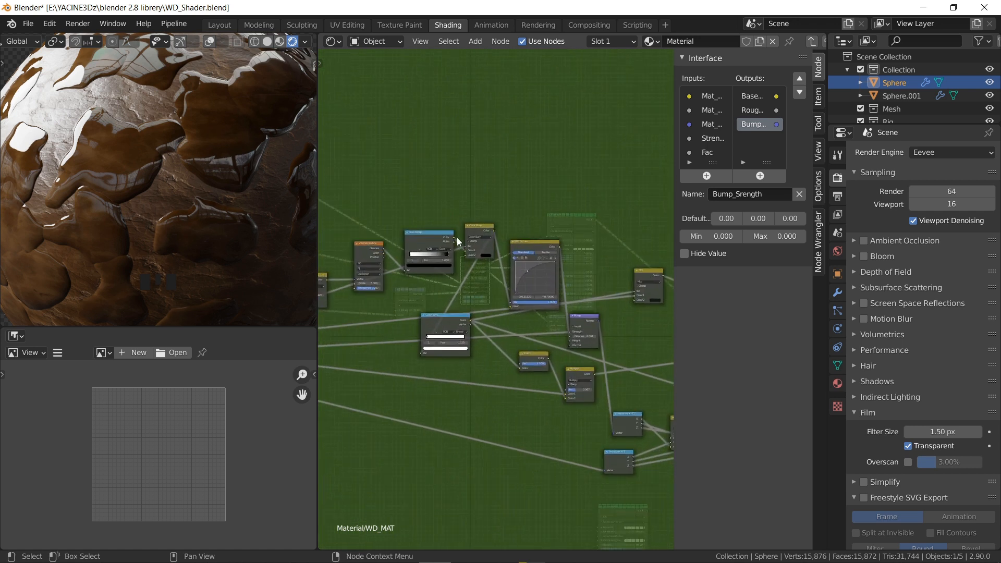
pyautogui.scroll(4, 461, 228)
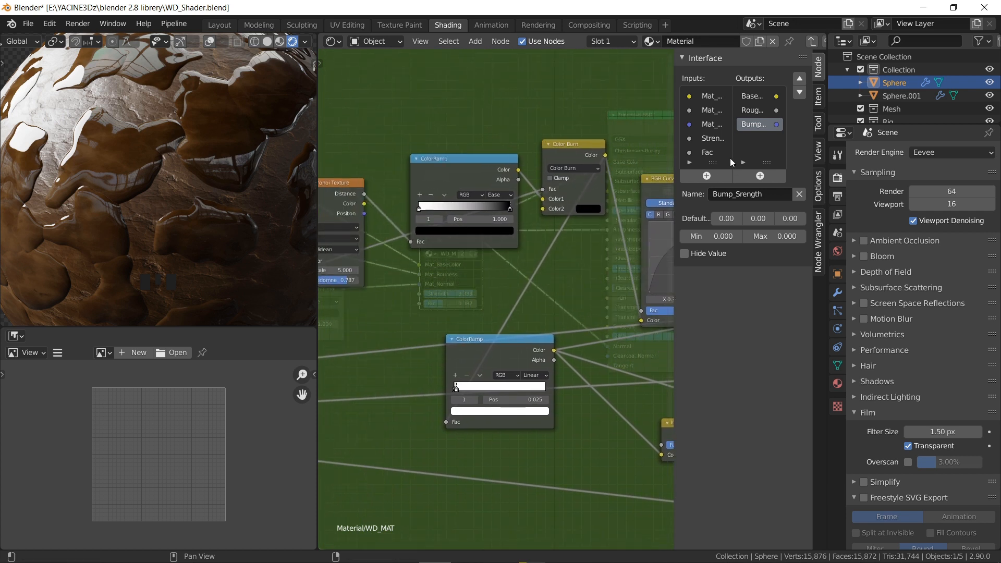
pyautogui.click(710, 152)
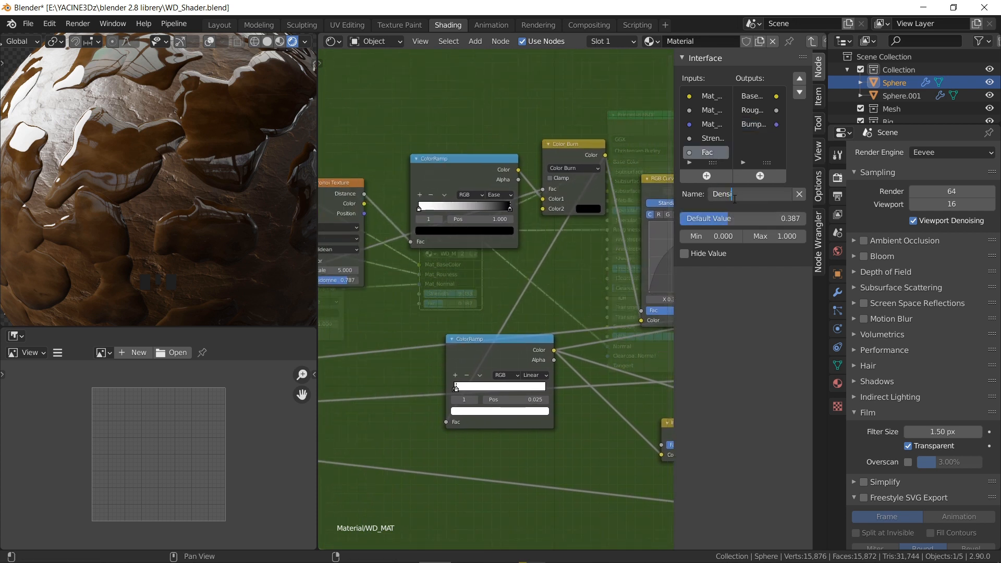
pyautogui.click(735, 199)
pyautogui.write('Density')
pyautogui.press('Return')
pyautogui.scroll(-5, 517, 238)
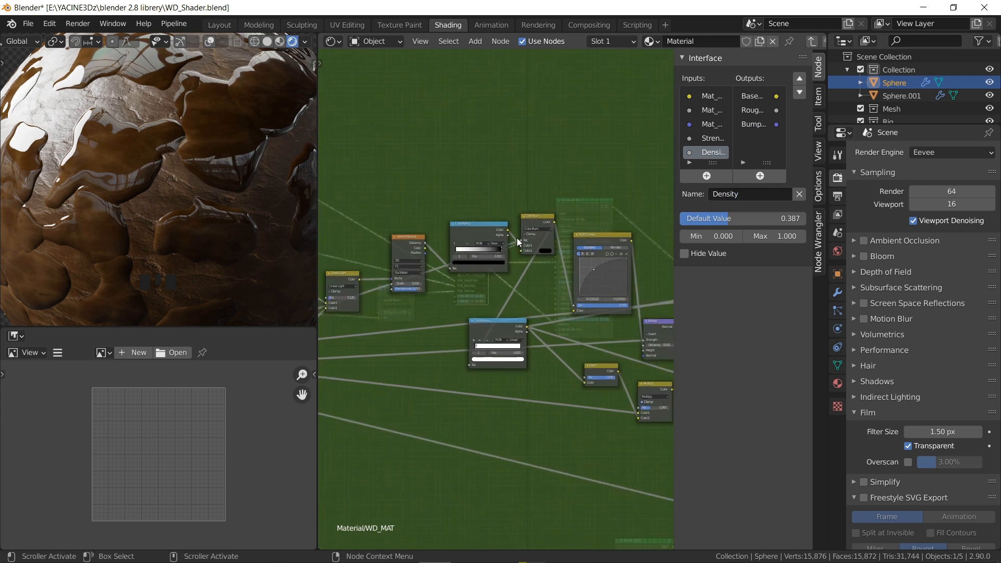
# Expose the Voronoi Texture node's Scale as a new group input.
pyautogui.scroll(-3, 508, 248)
pyautogui.scroll(6, 424, 179)
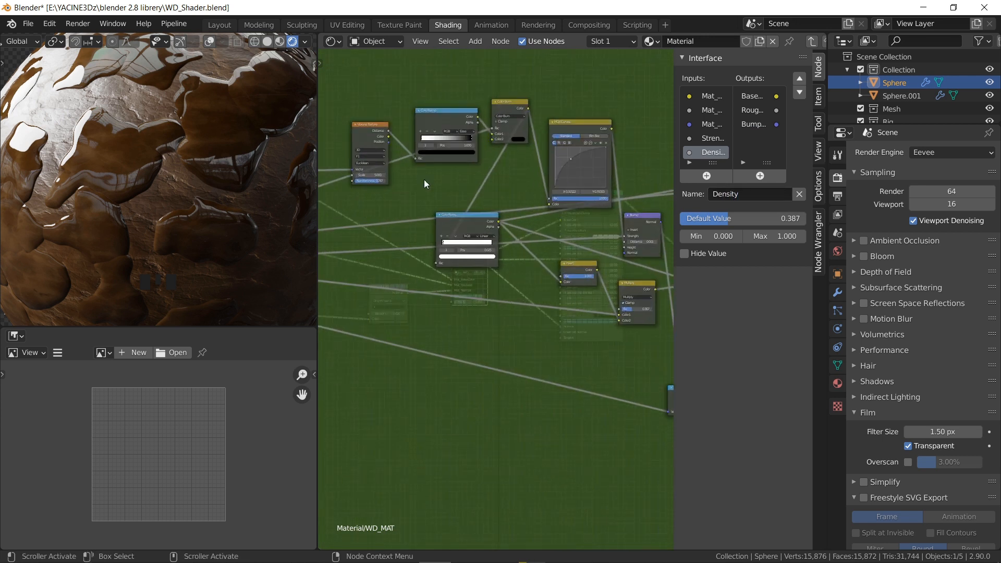
pyautogui.scroll(-2, 514, 185)
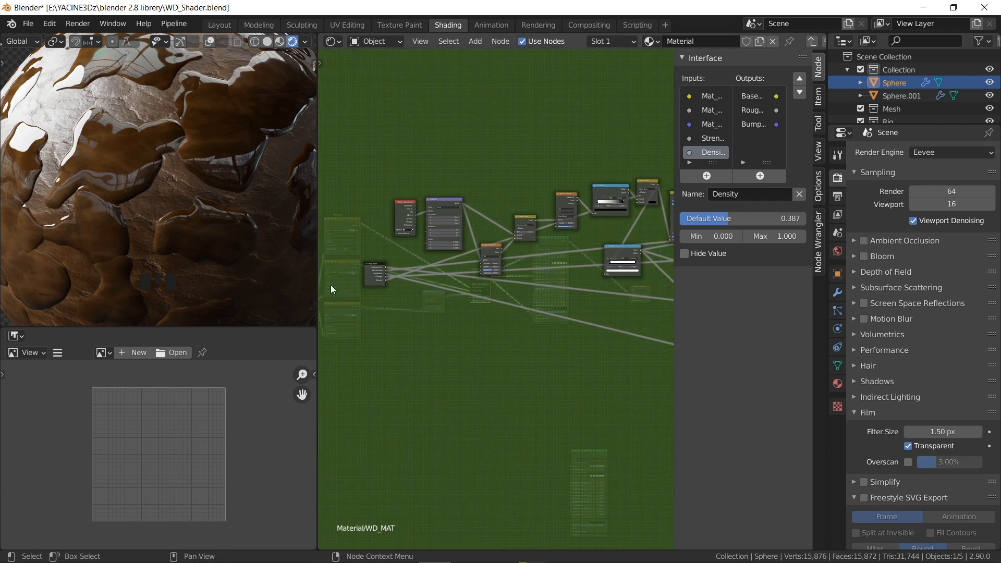
pyautogui.keyDown('alt'); pyautogui.moveTo(371, 270); pyautogui.dragTo(567, 205, button='right'); pyautogui.keyUp('alt')
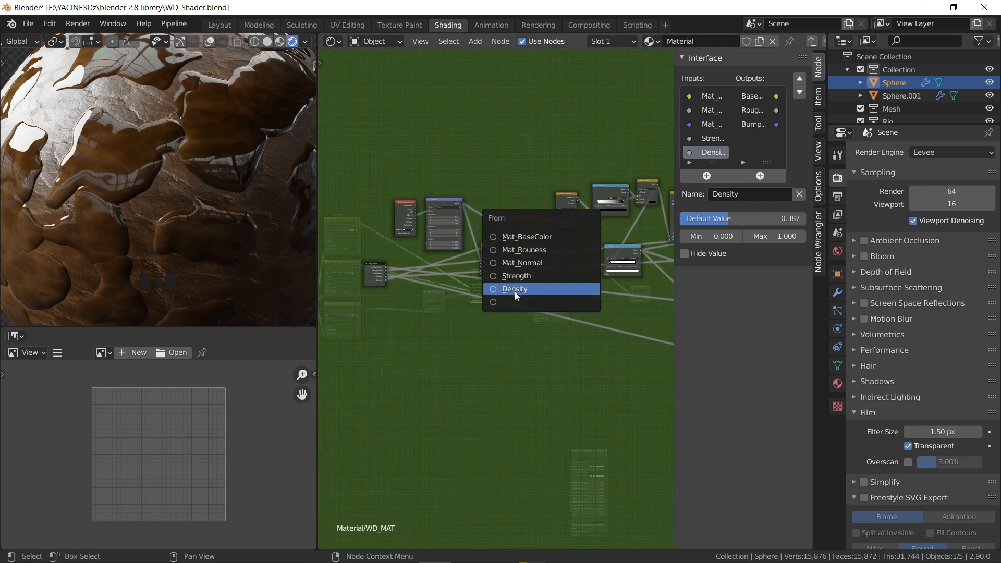
pyautogui.click(493, 301)
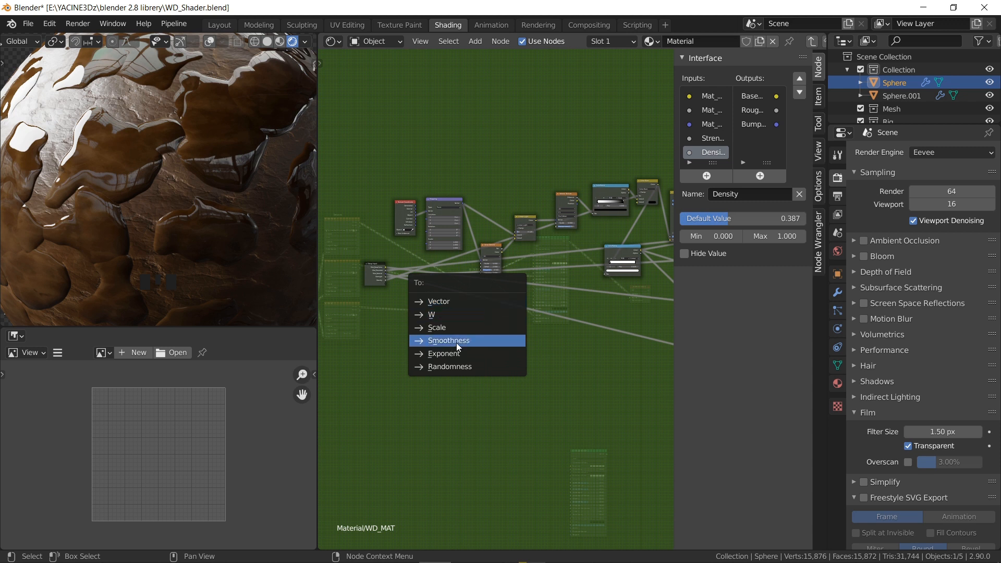
pyautogui.click(436, 328)
# Rename the group's new Scale input as Size.
pyautogui.scroll(5, 577, 220)
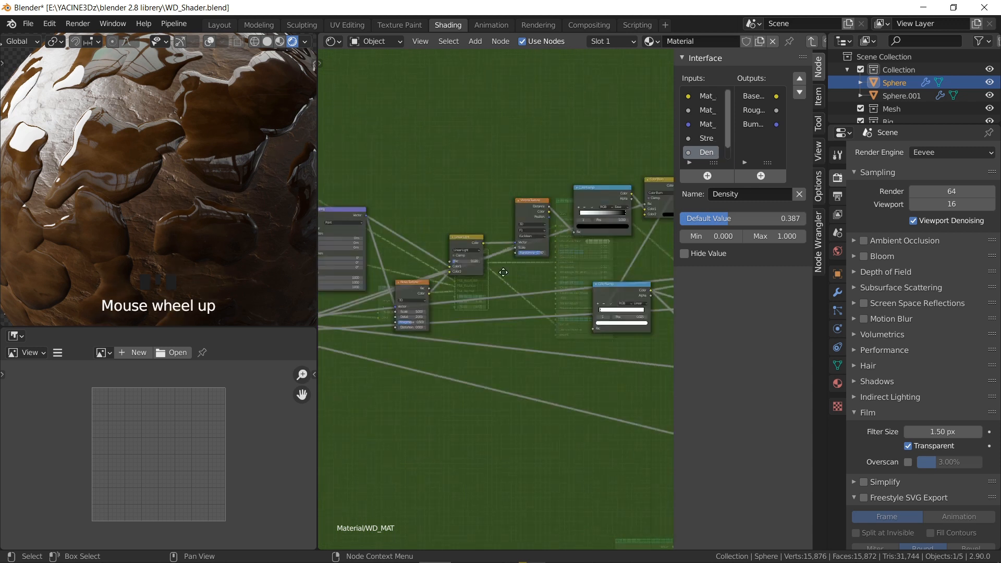
pyautogui.scroll(-1, 727, 139)
pyautogui.click(707, 152)
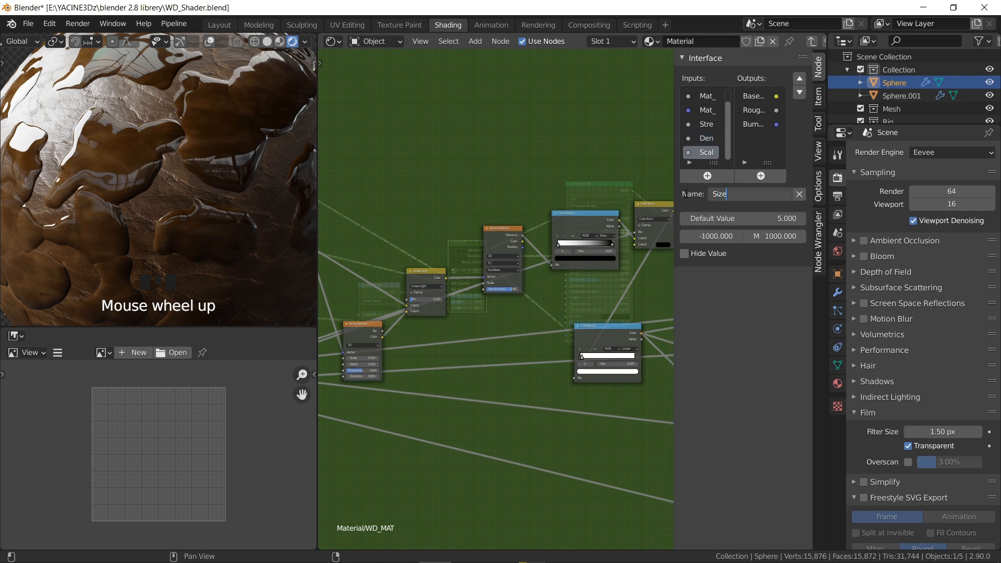
pyautogui.write('Size')
pyautogui.press('Return')
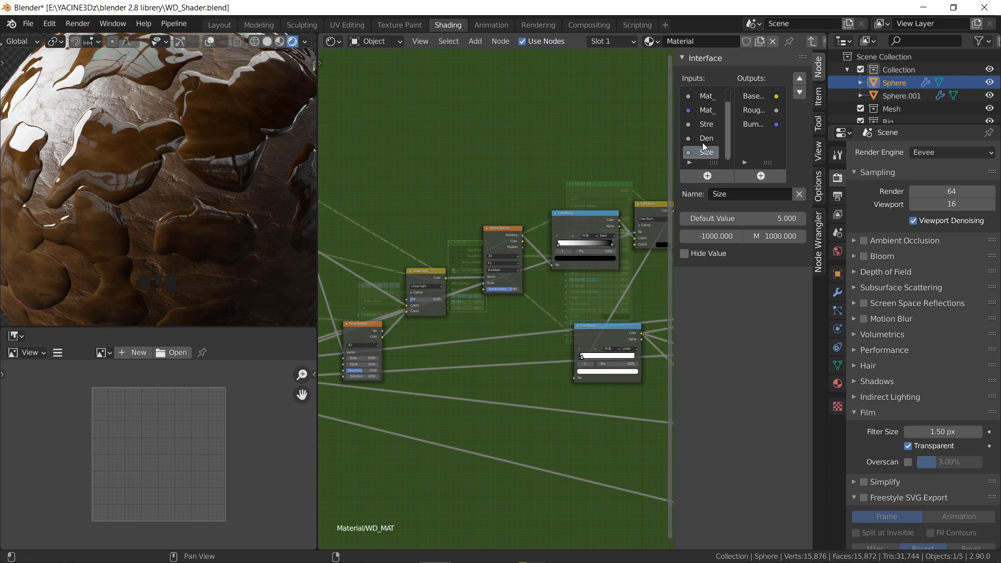
pyautogui.moveTo(614, 197); pyautogui.dragTo(459, 229, button='middle')
pyautogui.scroll(2, 423, 263)
pyautogui.scroll(-3, 500, 224)
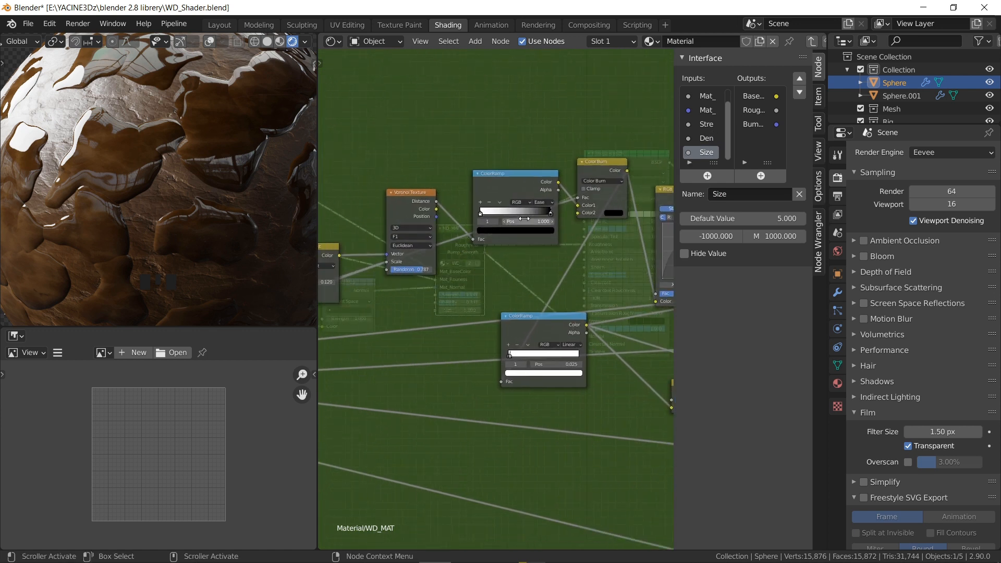
# Leave group editing and set the ND_MAT node's Density to 0.673 and Size to 11, checking the droplets on the sphere.
pyautogui.press('Tab')
pyautogui.scroll(5, 445, 308)
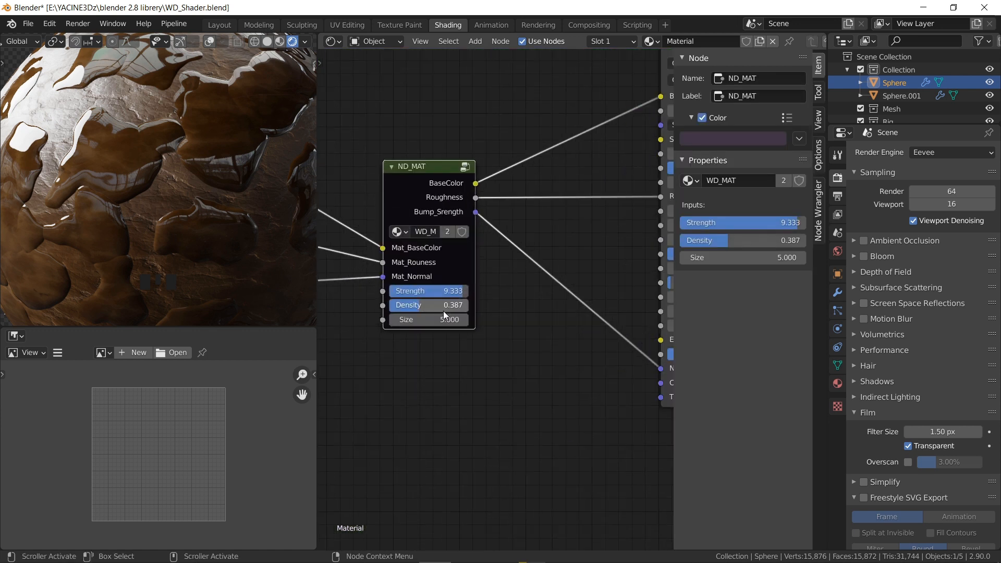
pyautogui.moveTo(527, 299); pyautogui.dragTo(547, 277)
pyautogui.scroll(-2, 224, 165)
pyautogui.moveTo(218, 162)
pyautogui.mouseDown(button='middle')
pyautogui.moveTo(182, 169)
pyautogui.moveTo(202, 171)
pyautogui.mouseUp(button='middle')
pyautogui.scroll(3, 193, 156)
pyautogui.scroll(-4, 203, 172)
pyautogui.scroll(4, 213, 174)
pyautogui.scroll(-2, 211, 168)
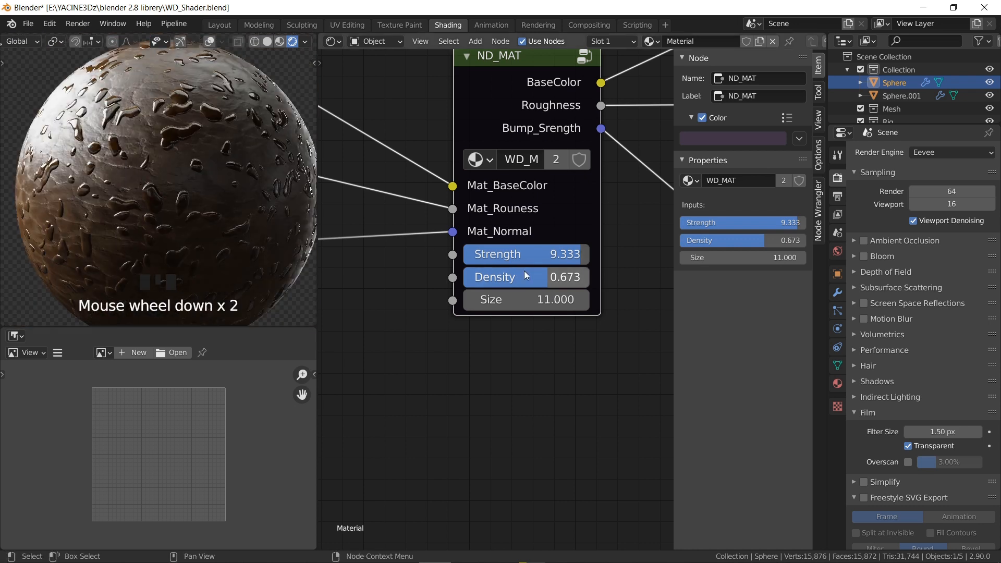
# Set the ND_MAT node's Size to 6.3 and save the file.
pyautogui.moveTo(539, 277)
pyautogui.mouseDown()
pyautogui.moveTo(453, 277)
pyautogui.moveTo(526, 277)
pyautogui.moveTo(466, 276)
pyautogui.moveTo(542, 300)
pyautogui.moveTo(415, 300)
pyautogui.moveTo(456, 300)
pyautogui.moveTo(470, 276)
pyautogui.moveTo(548, 277)
pyautogui.mouseUp()
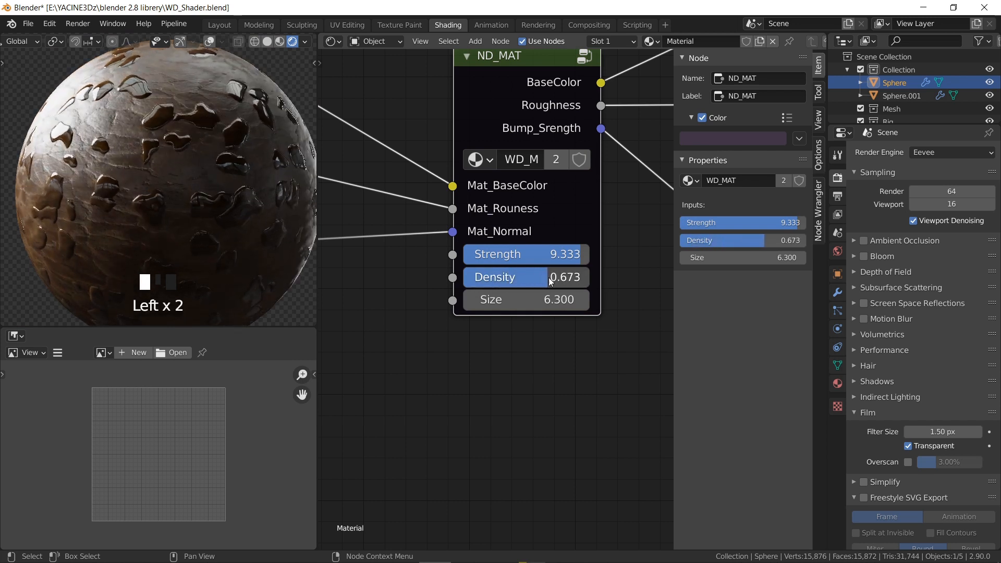
pyautogui.scroll(-3, 259, 165)
pyautogui.hotkey('ctrl', 's')
pyautogui.scroll(1, 469, 183)
pyautogui.scroll(-3, 491, 166)
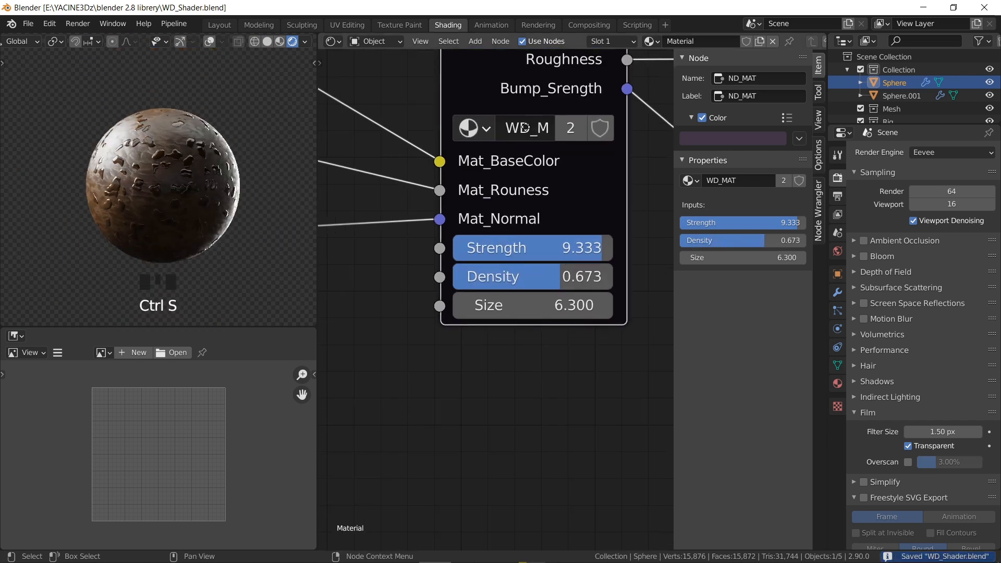
# Reopen the WD_MAT group and examine its nodes for further settings worth exposing as inputs.
pyautogui.click(438, 199)
pyautogui.press('Tab')
pyautogui.scroll(-13, 551, 343)
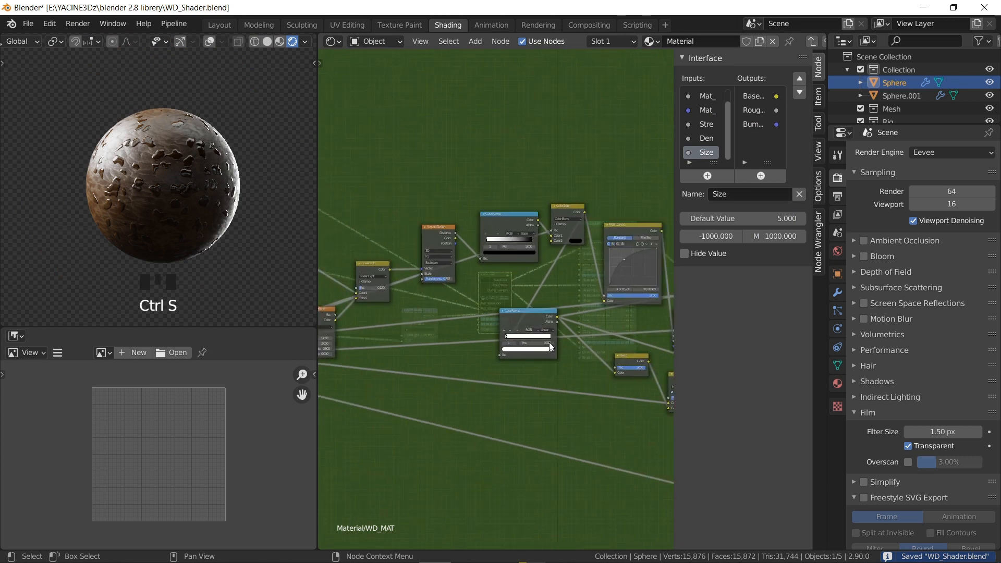
pyautogui.moveTo(602, 367); pyautogui.dragTo(476, 293, button='middle')
pyautogui.scroll(-2, 498, 267)
pyautogui.scroll(3, 477, 293)
pyautogui.scroll(3, 455, 231)
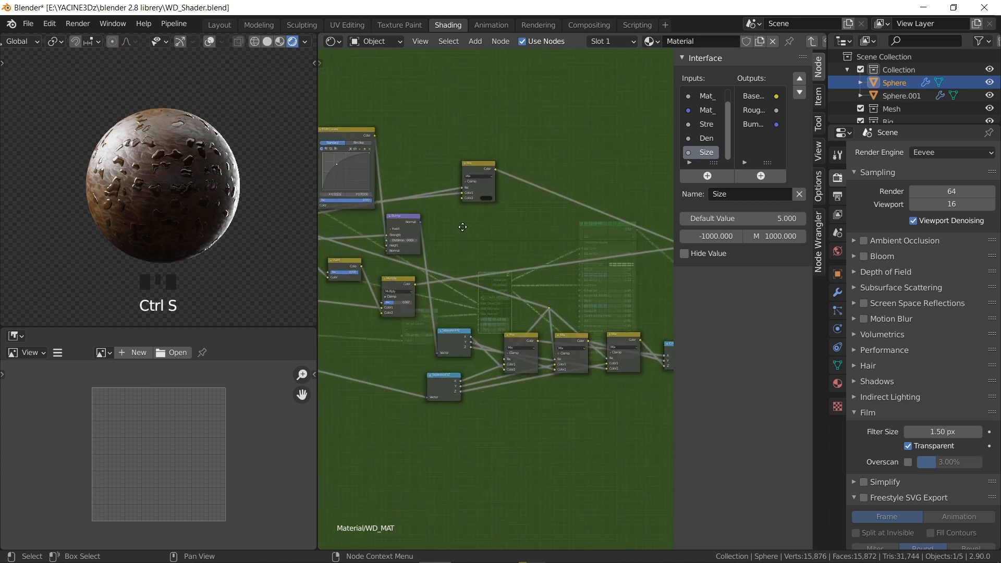
pyautogui.scroll(1, 536, 255)
pyautogui.moveTo(482, 255); pyautogui.dragTo(400, 256, button='middle')
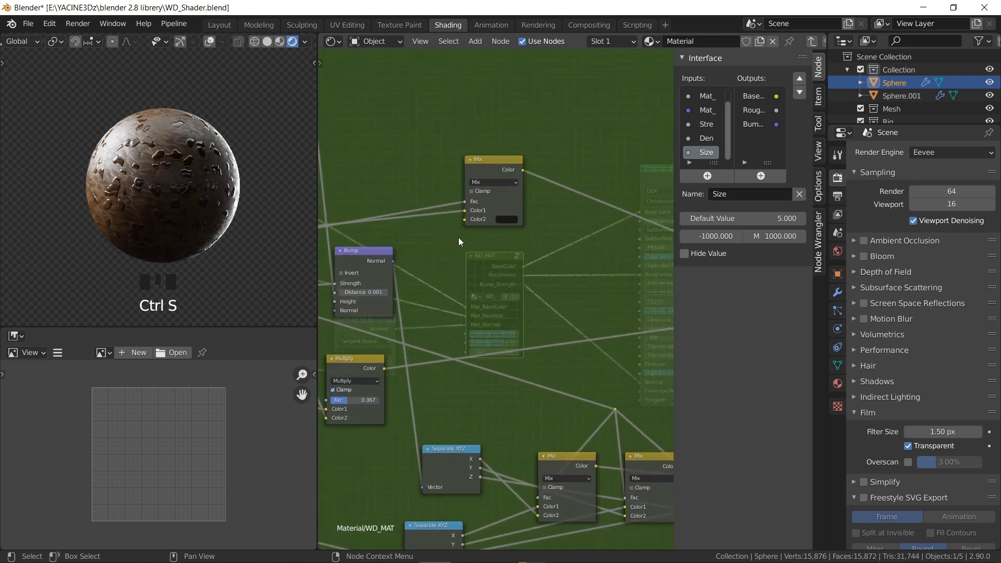
pyautogui.scroll(-10, 485, 287)
pyautogui.moveTo(427, 300); pyautogui.dragTo(508, 237, button='middle')
pyautogui.moveTo(392, 215); pyautogui.dragTo(625, 246, button='middle')
pyautogui.scroll(4, 420, 251)
pyautogui.moveTo(478, 239); pyautogui.dragTo(661, 180, button='middle')
pyautogui.scroll(4, 562, 209)
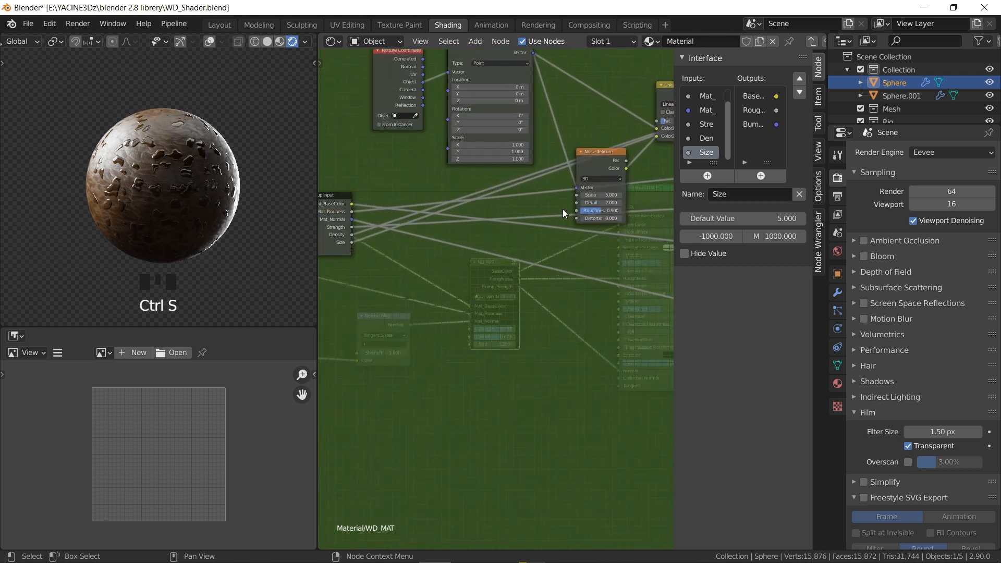
pyautogui.scroll(-1, 562, 208)
pyautogui.scroll(2, 195, 189)
pyautogui.moveTo(616, 156); pyautogui.dragTo(467, 221, button='middle')
pyautogui.scroll(3, 500, 182)
pyautogui.moveTo(490, 184); pyautogui.dragTo(612, 141, button='middle')
pyautogui.scroll(-7, 396, 265)
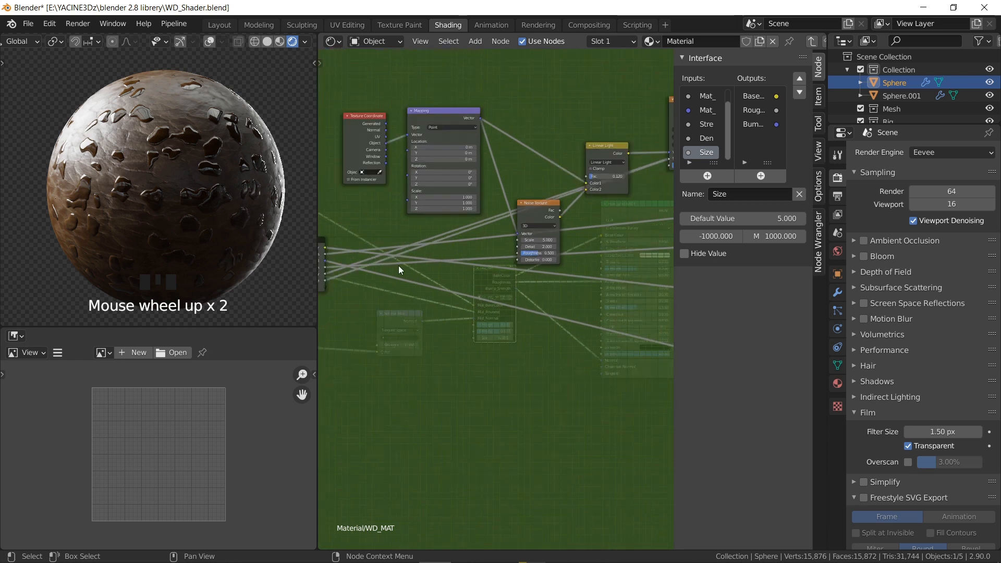
# Expose the Linear Light node's Fac as a new group input.
pyautogui.moveTo(387, 266); pyautogui.dragTo(418, 257, button='middle')
pyautogui.keyDown('alt'); pyautogui.moveTo(405, 254); pyautogui.dragTo(602, 187, button='right'); pyautogui.keyUp('alt')
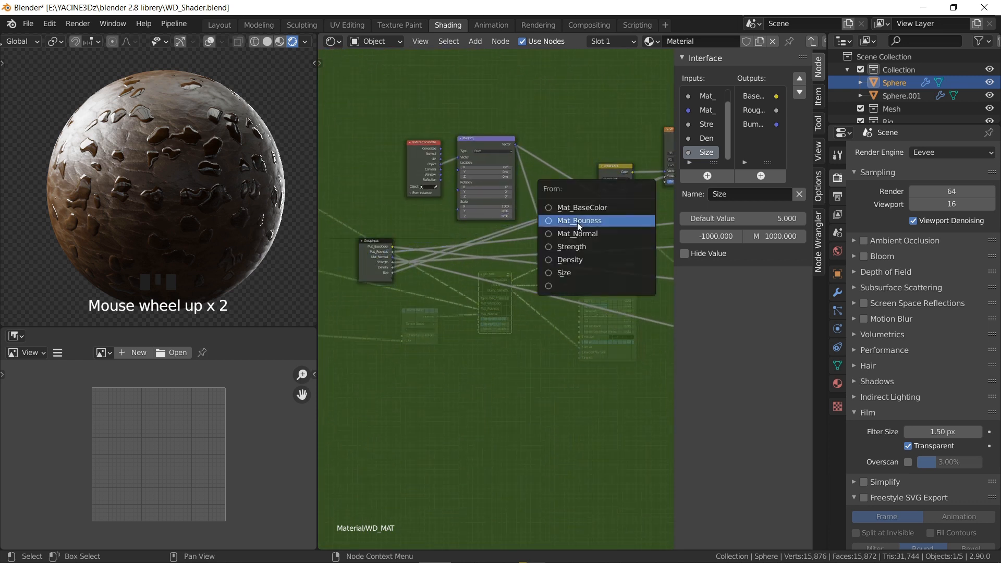
pyautogui.click(565, 273)
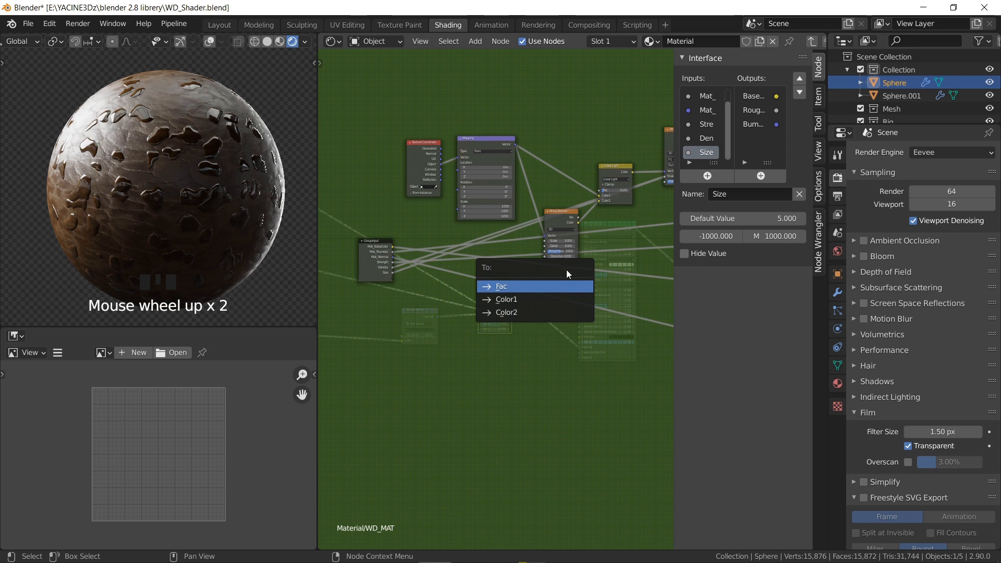
pyautogui.click(520, 285)
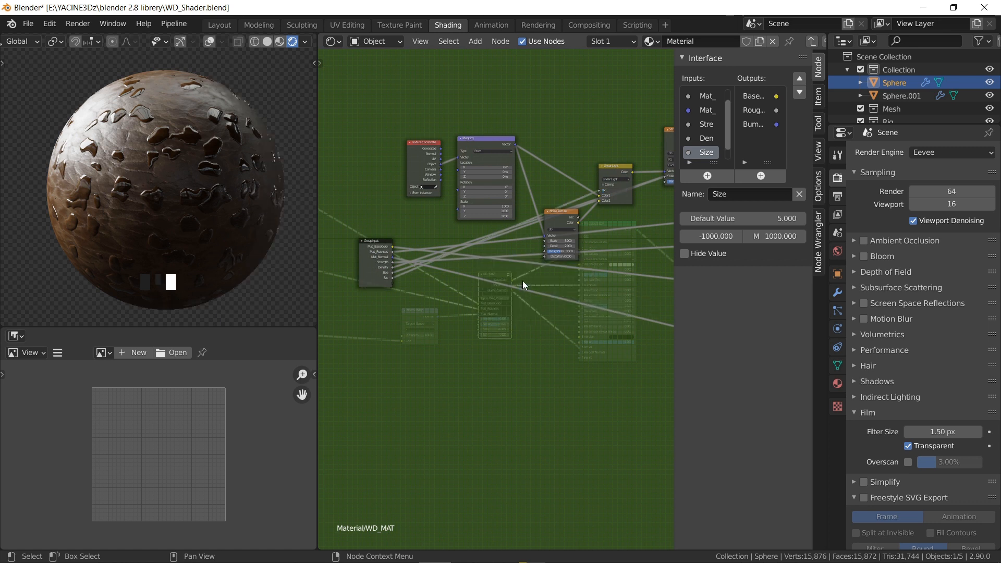
# Rename the group's new Fac input as Distortion.
pyautogui.click(703, 151)
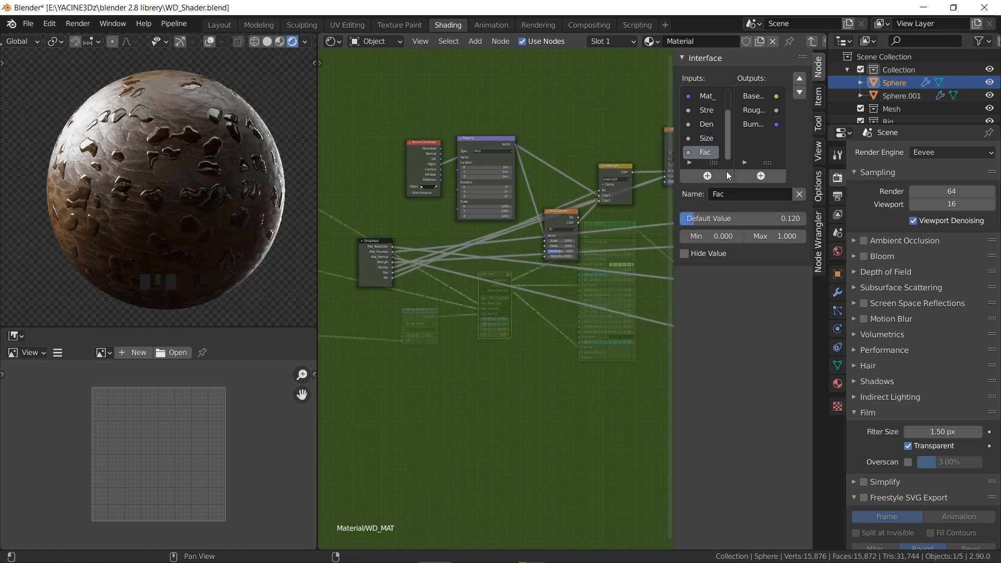
pyautogui.click(736, 195)
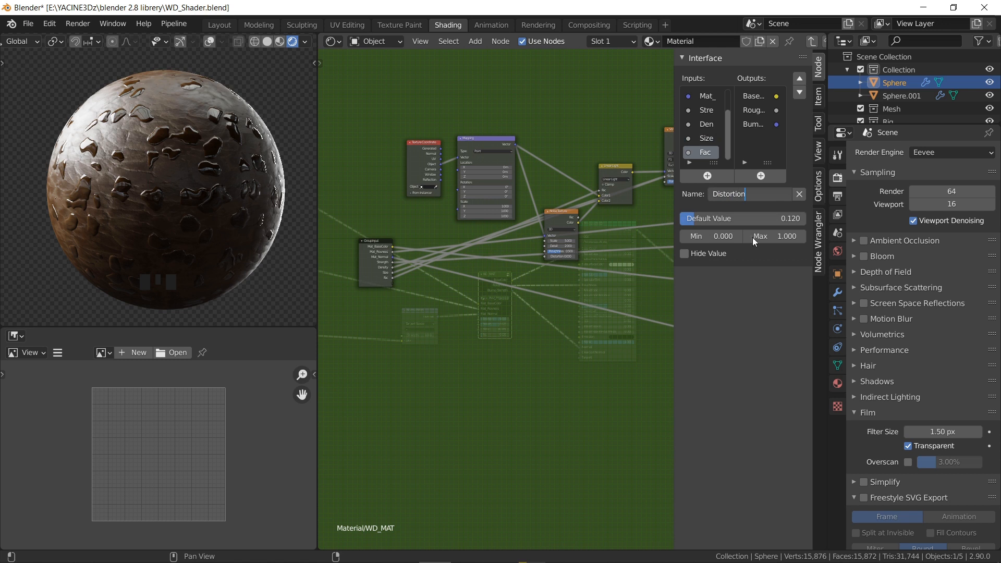
pyautogui.press('Return')
pyautogui.scroll(2, 399, 249)
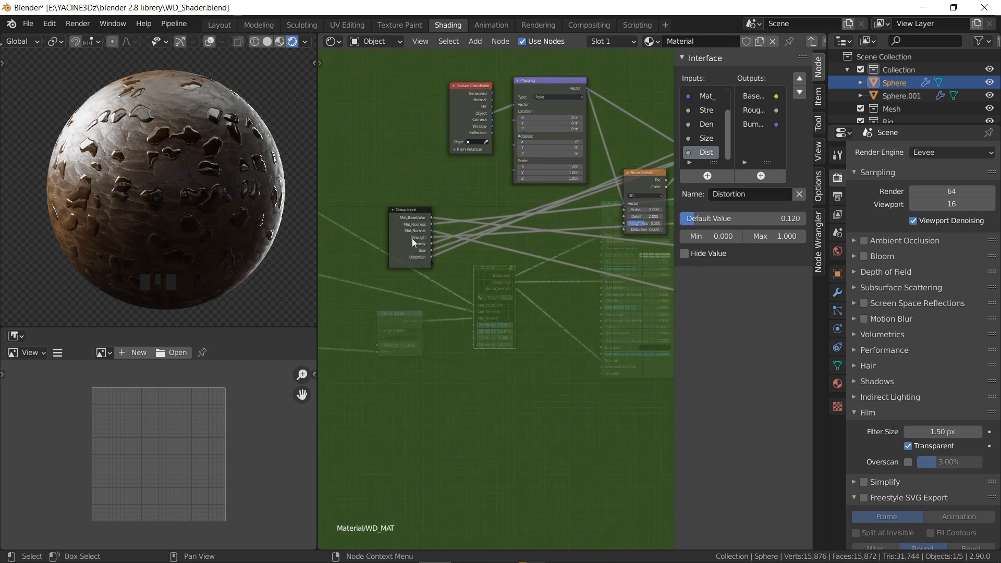
# Set the Noise Texture's Scale to 5.4 inside the group and save the file.
pyautogui.moveTo(450, 233); pyautogui.dragTo(378, 233, button='middle')
pyautogui.scroll(3, 497, 231)
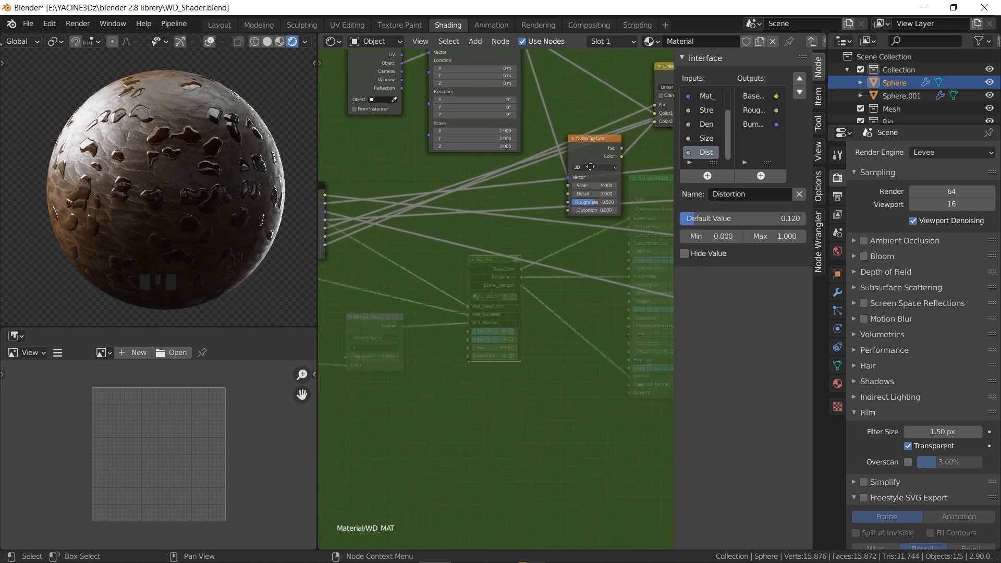
pyautogui.scroll(1, 497, 231)
pyautogui.scroll(3, 224, 173)
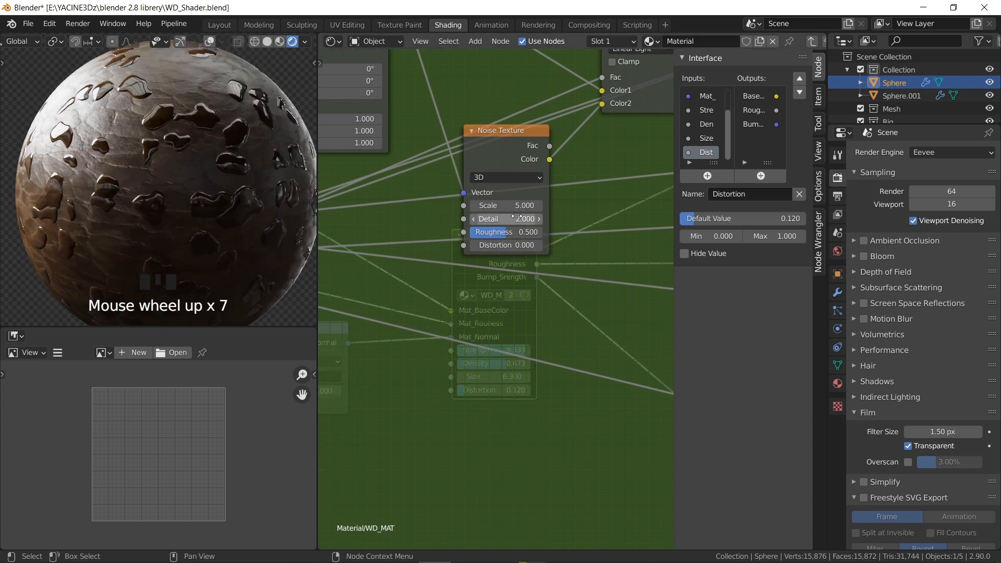
pyautogui.moveTo(499, 207); pyautogui.dragTo(477, 233)
pyautogui.scroll(-2, 482, 241)
pyautogui.scroll(-1, 448, 295)
pyautogui.hotkey('ctrl', 's')
# Expose the Noise Texture's Scale and Detail as new group inputs.
pyautogui.moveTo(367, 296); pyautogui.dragTo(471, 257, button='middle')
pyautogui.scroll(-4, 485, 233)
pyautogui.scroll(5, 482, 288)
pyautogui.moveTo(352, 255); pyautogui.dragTo(592, 190)
pyautogui.moveTo(344, 263); pyautogui.dragTo(405, 255)
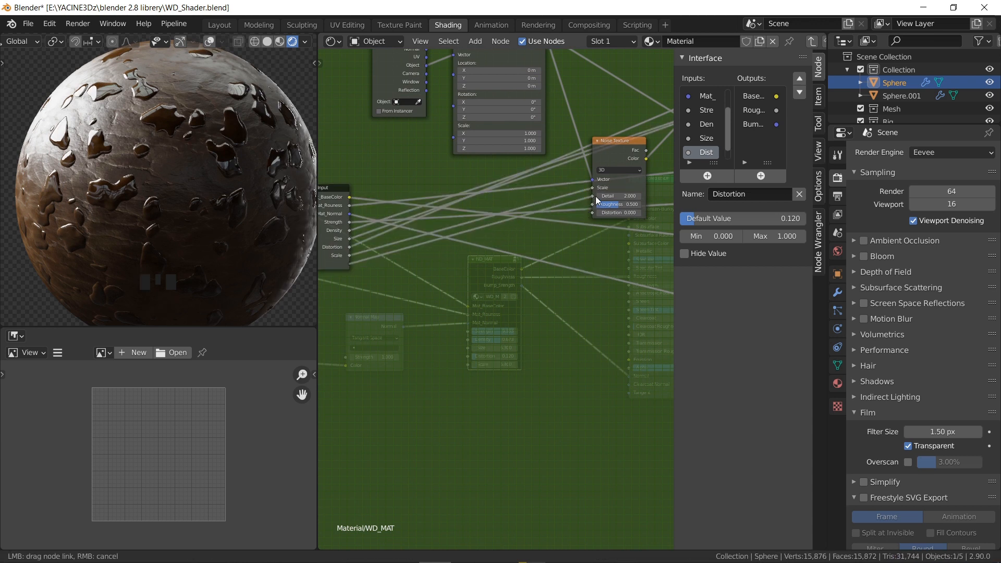
pyautogui.moveTo(593, 196); pyautogui.dragTo(594, 196)
pyautogui.moveTo(594, 195); pyautogui.dragTo(542, 213, button='middle')
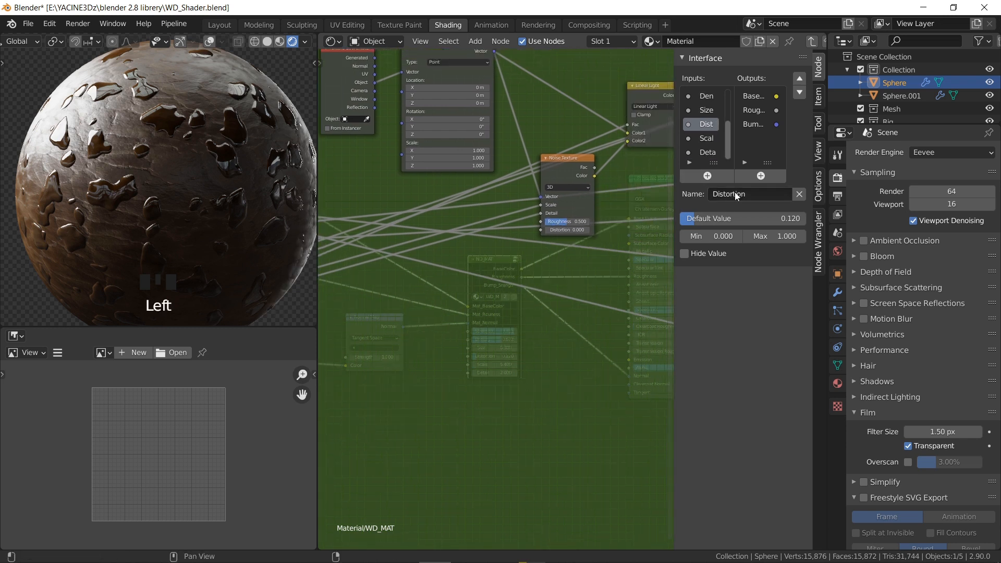
# Rename the group's new Scale and Detail inputs as DIS_Scale and DIS_Detail.
pyautogui.click(712, 138)
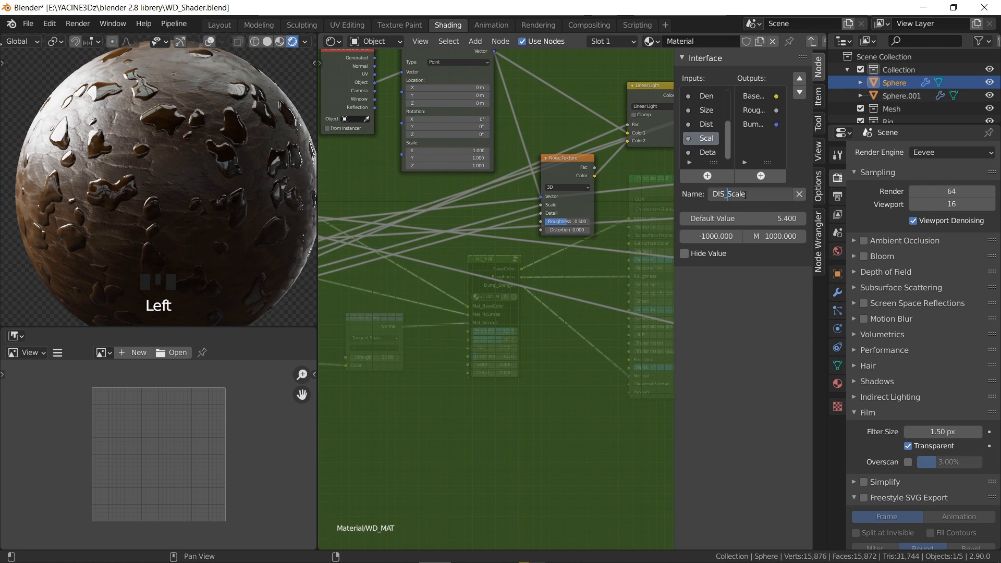
pyautogui.click(713, 156)
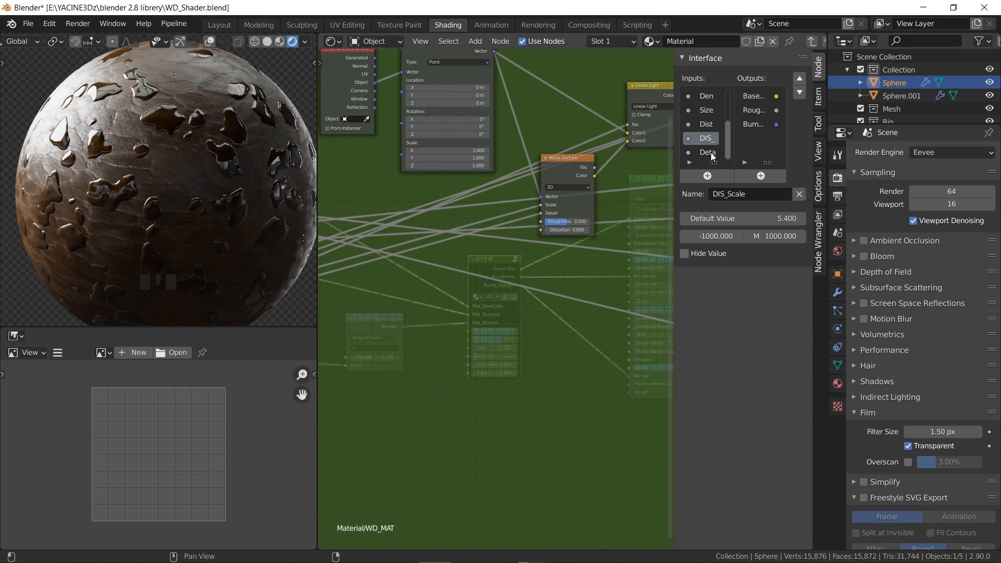
pyautogui.click(712, 155)
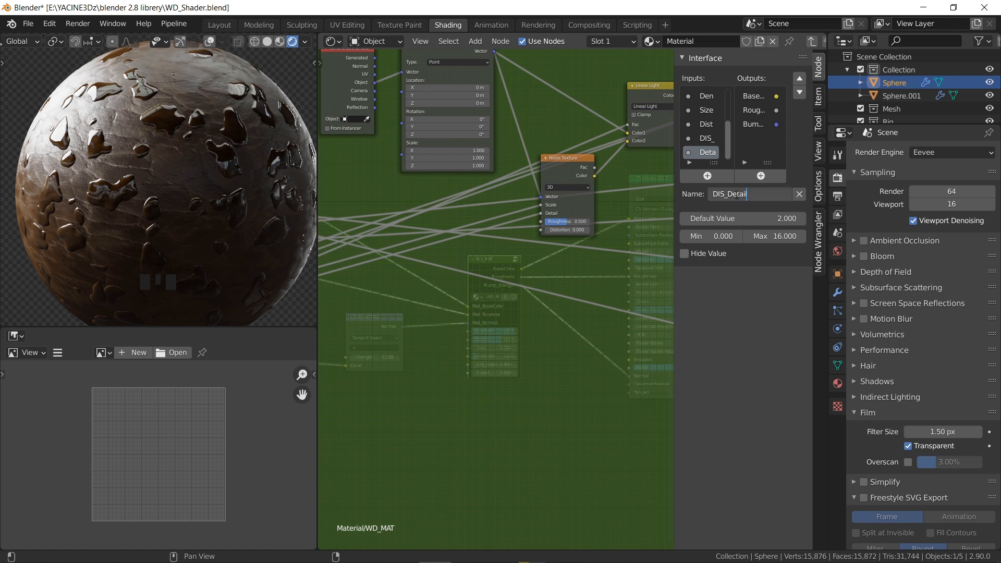
pyautogui.press('Return')
# Save the file and leave group editing to return to the main material nodes.
pyautogui.scroll(2, 594, 220)
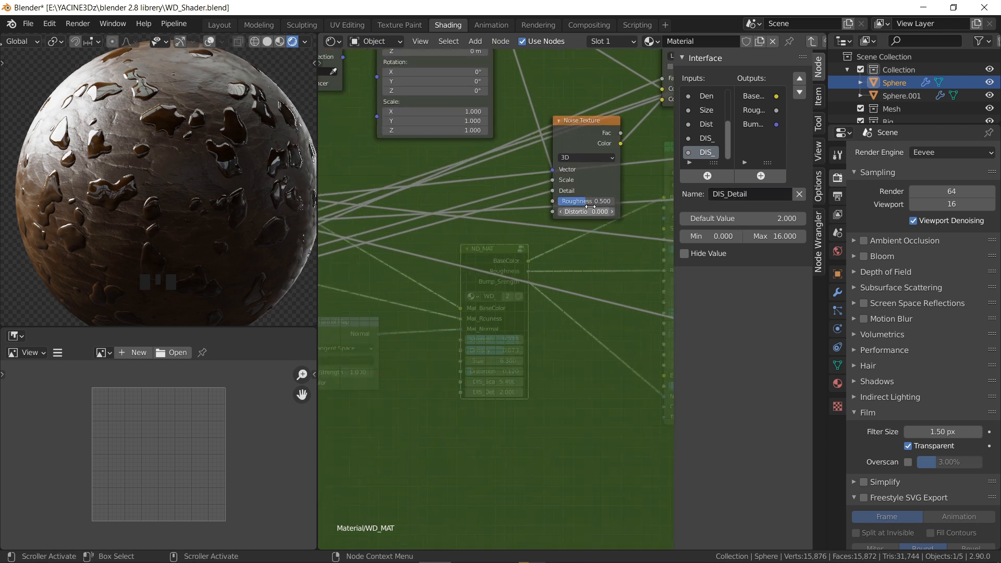
pyautogui.scroll(-6, 583, 221)
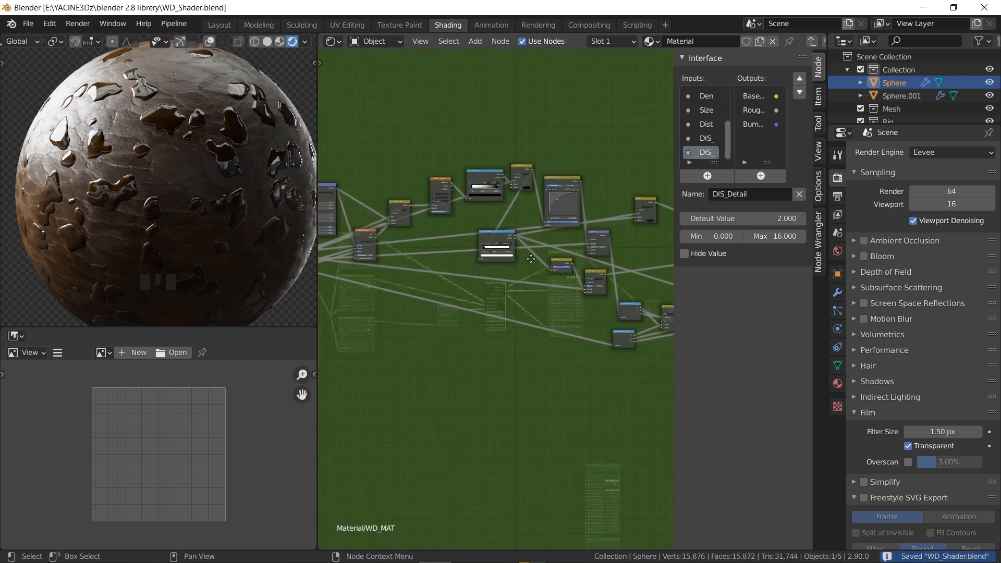
pyautogui.hotkey('ctrl', 's')
pyautogui.press('Tab')
pyautogui.scroll(4, 514, 303)
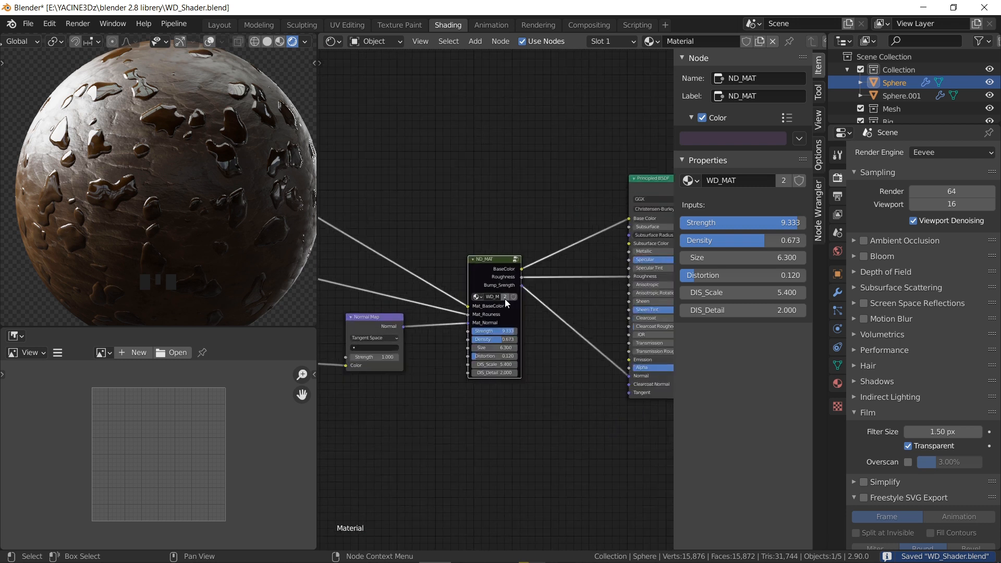
# Set ND_MAT's Strength to 2.333, Density to 0.707, Size to 11.8, Distortion to 0.087, DIS_Scale to 8.7 and DIS_Detail to 2.3.
pyautogui.scroll(3, 485, 271)
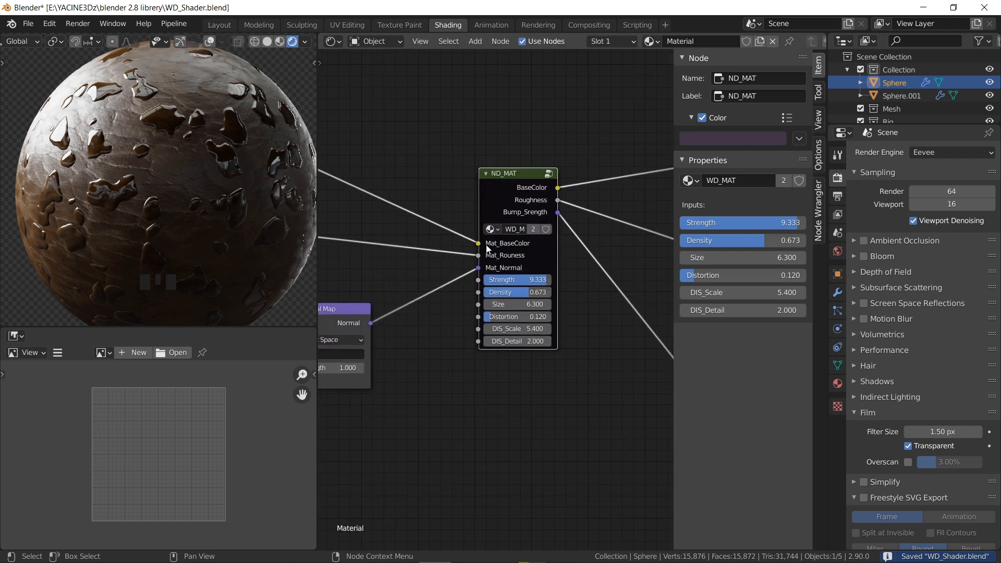
pyautogui.scroll(-4, 489, 271)
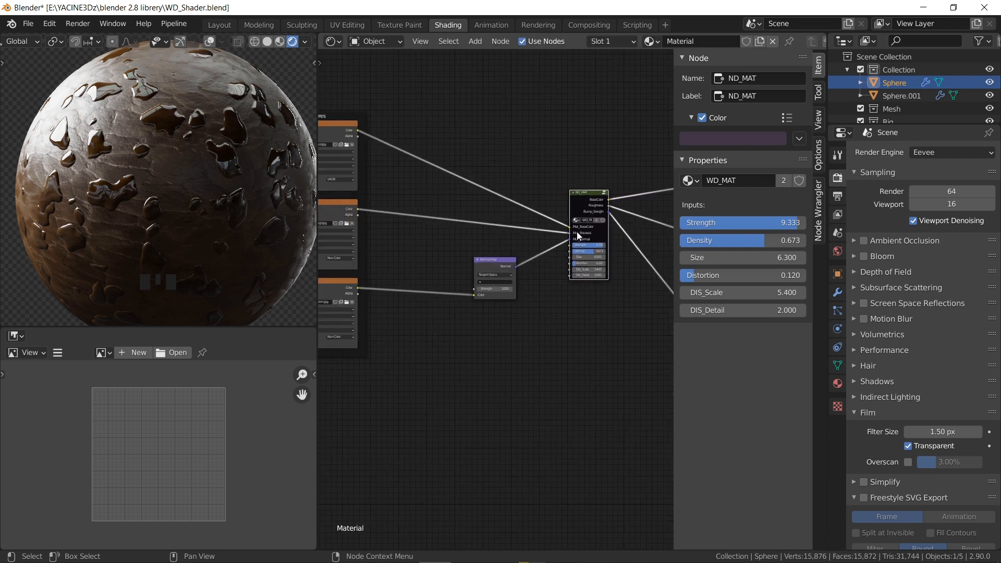
pyautogui.scroll(4, 485, 261)
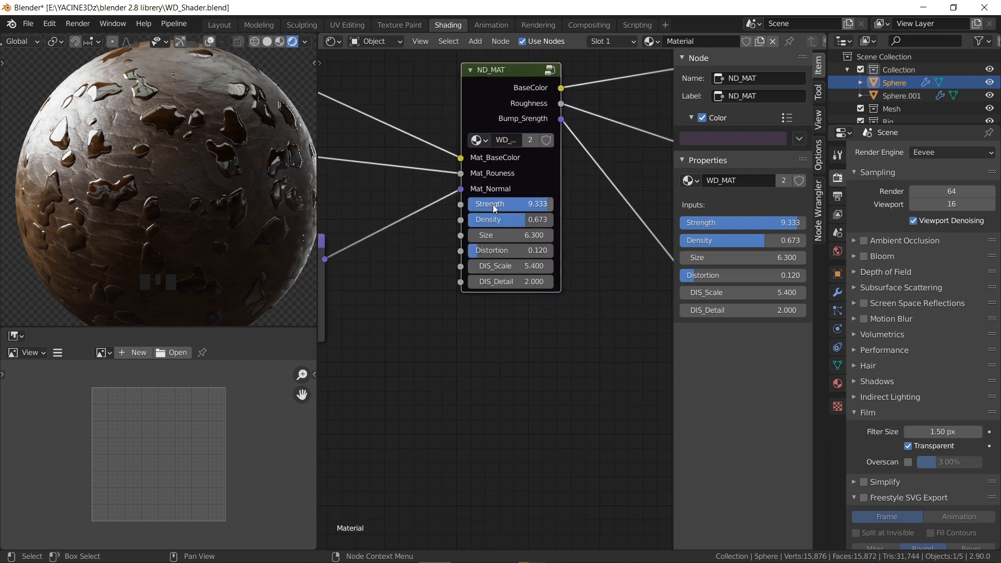
pyautogui.scroll(-3, 511, 214)
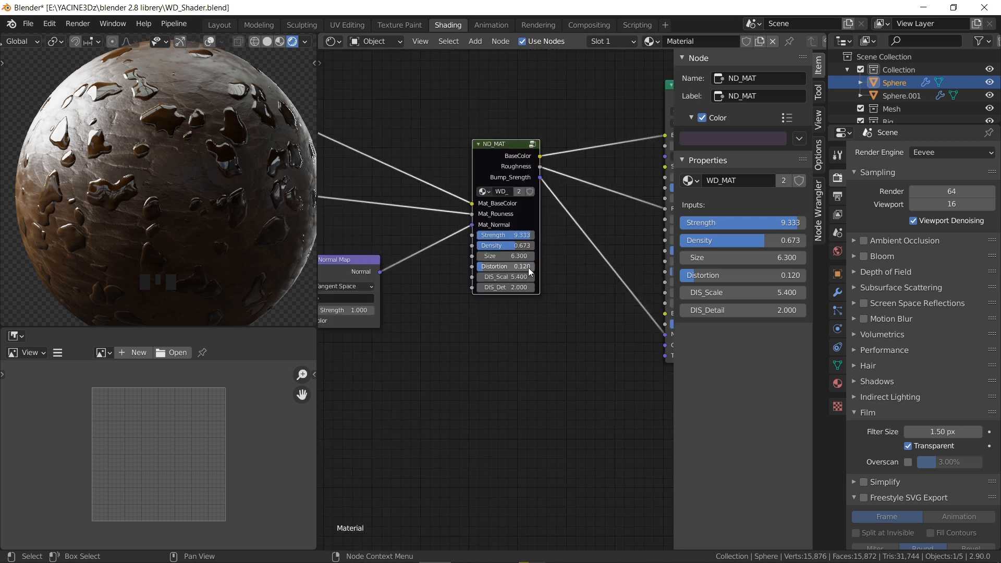
pyautogui.scroll(3, 504, 226)
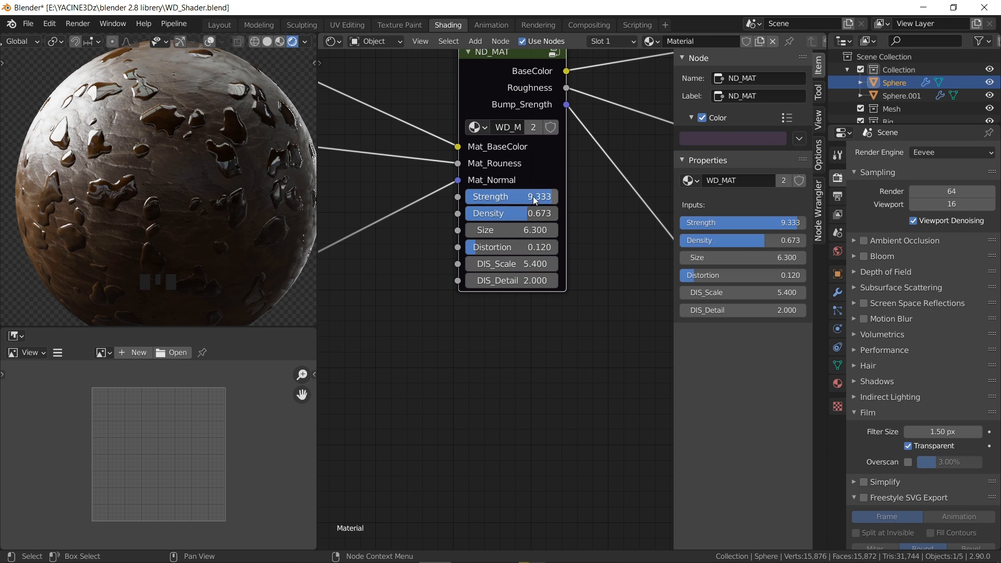
pyautogui.moveTo(536, 196); pyautogui.dragTo(472, 196)
pyautogui.scroll(5, 195, 164)
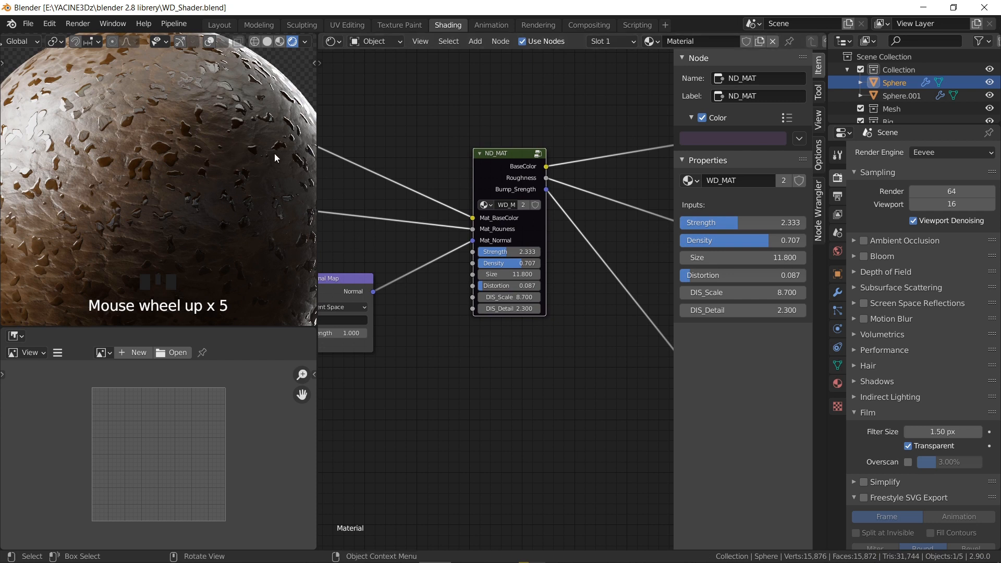
# Reopen the WD_MAT group and review its whole node network from the Group Input onward.
pyautogui.moveTo(532, 198); pyautogui.dragTo(482, 201, button='middle')
pyautogui.click(455, 174)
pyautogui.scroll(-5, 493, 191)
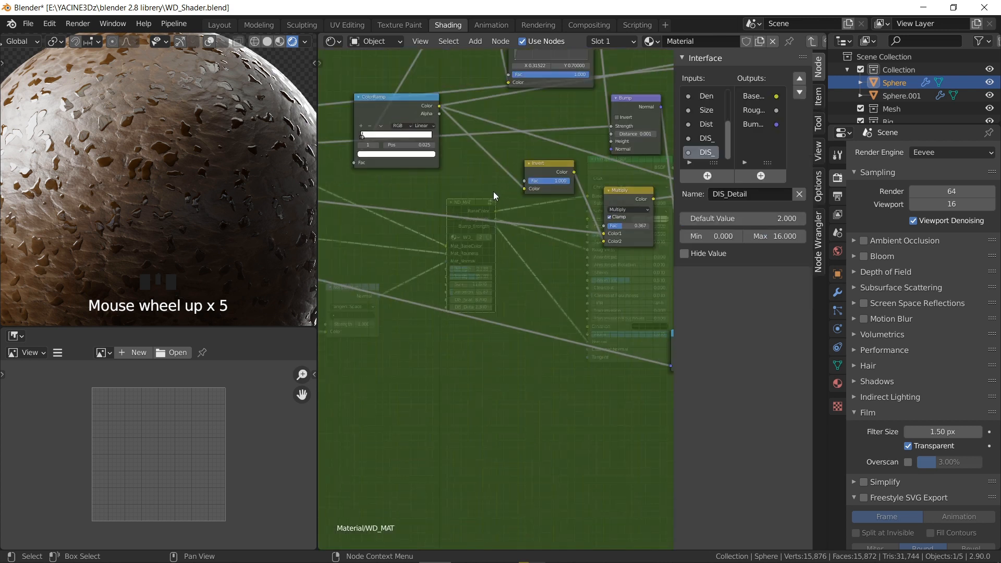
pyautogui.scroll(3, 505, 185)
pyautogui.scroll(-4, 527, 142)
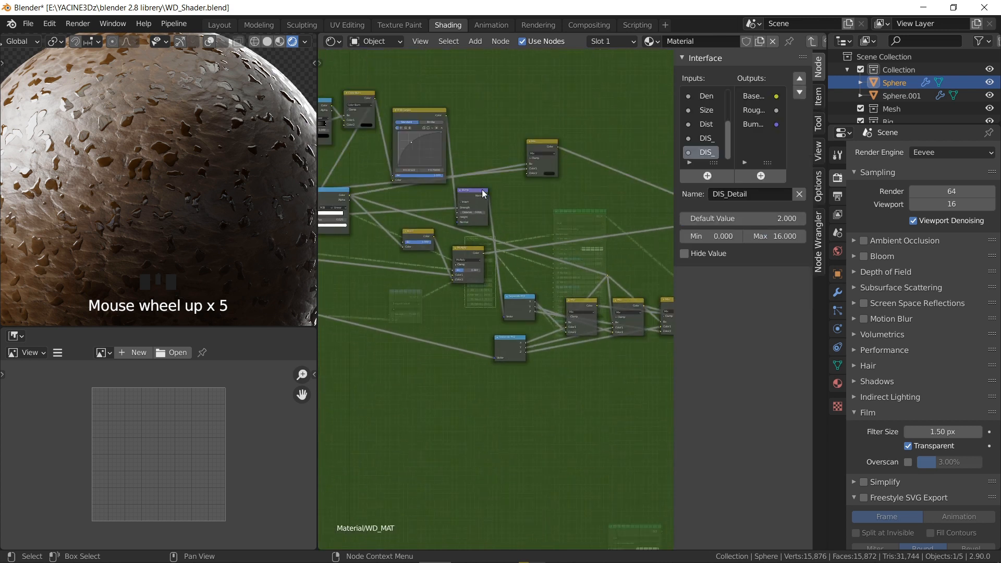
pyautogui.scroll(3, 357, 199)
pyautogui.moveTo(357, 198); pyautogui.dragTo(402, 207, button='middle')
pyautogui.moveTo(401, 201); pyautogui.dragTo(548, 224)
pyautogui.scroll(-4, 543, 239)
pyautogui.moveTo(543, 240); pyautogui.dragTo(473, 249, button='middle')
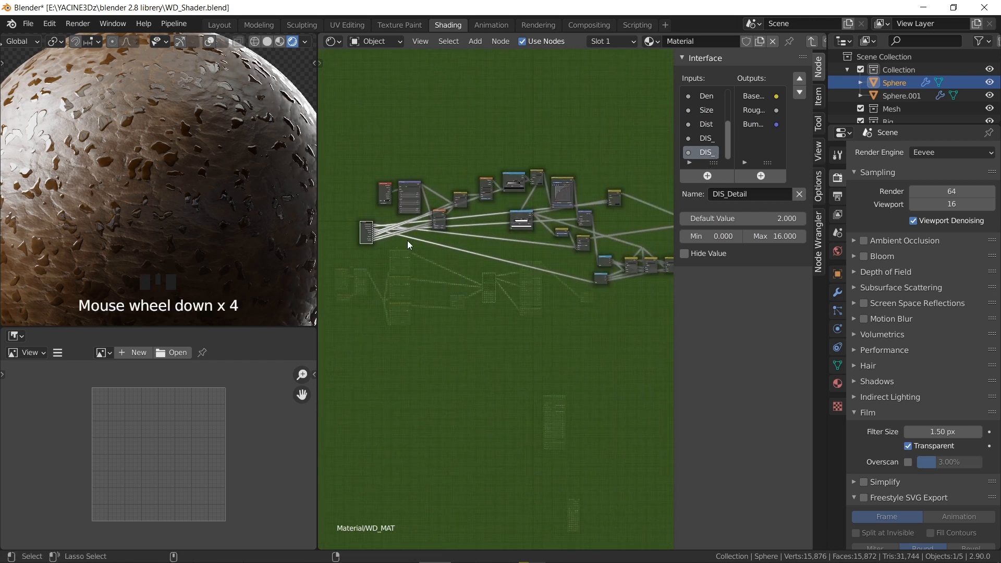
pyautogui.moveTo(516, 241); pyautogui.dragTo(616, 201)
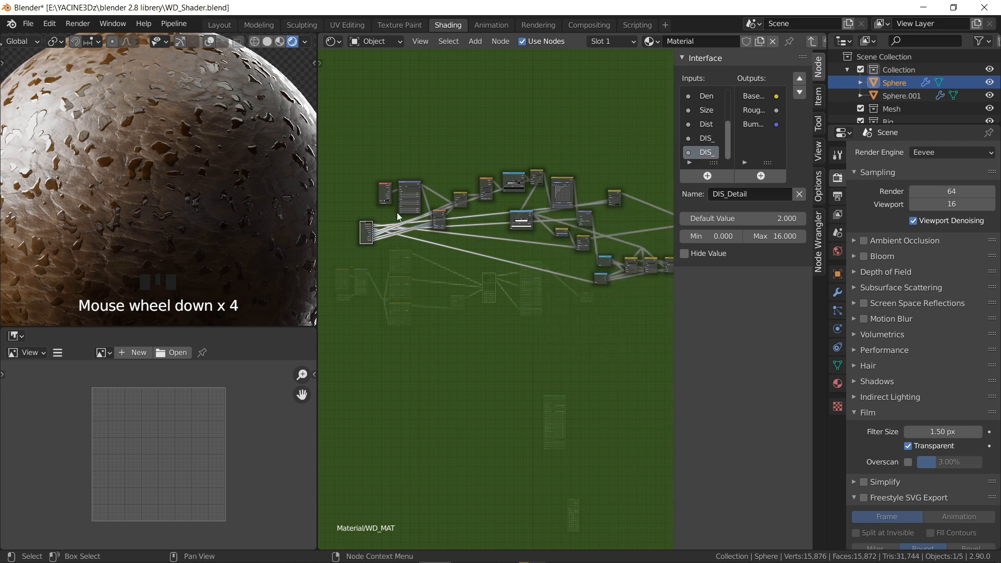
# Expose the Color2 socket of the Mix node at the end of the roughness branch as a new WD_MAT group input.
pyautogui.keyDown('alt'); pyautogui.moveTo(367, 243); pyautogui.dragTo(613, 206, button='right'); pyautogui.keyUp('alt')
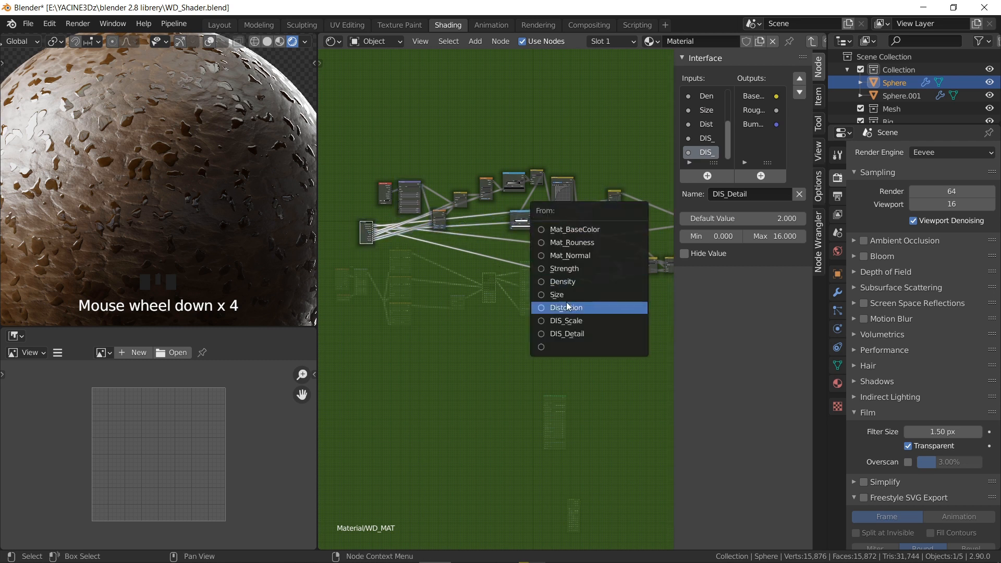
pyautogui.click(544, 333)
pyautogui.click(546, 344)
pyautogui.keyDown('alt'); pyautogui.moveTo(366, 240); pyautogui.dragTo(618, 196, button='right'); pyautogui.keyUp('alt')
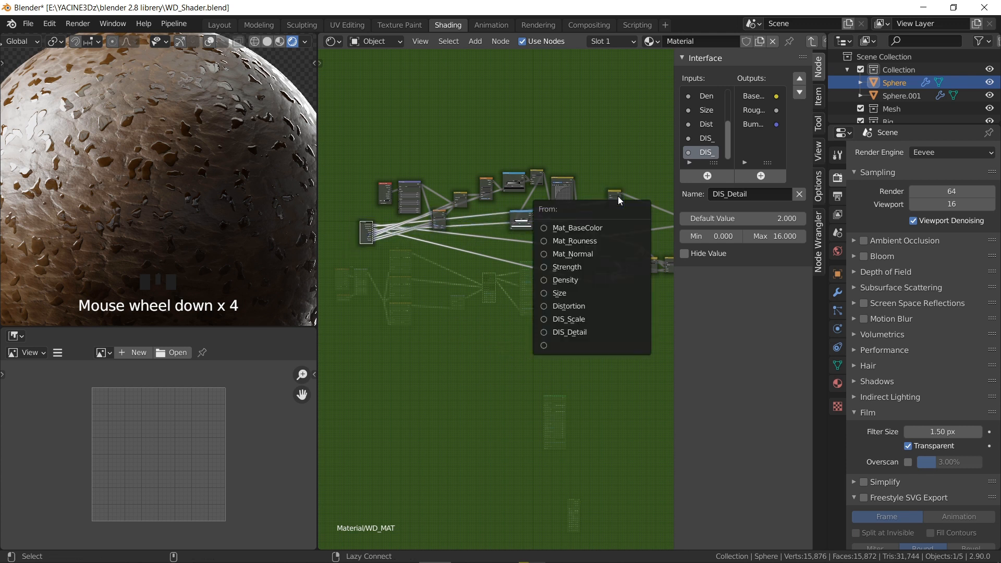
pyautogui.click(545, 345)
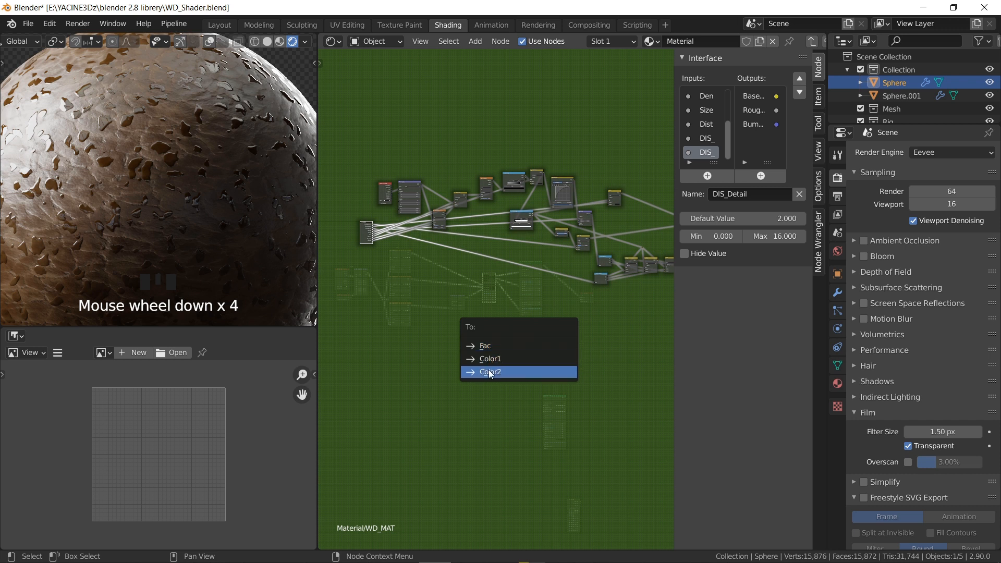
pyautogui.click(495, 371)
pyautogui.scroll(5, 521, 204)
pyautogui.scroll(5, 526, 203)
pyautogui.moveTo(589, 133); pyautogui.dragTo(541, 204, button='middle')
pyautogui.scroll(-5, 540, 205)
# Leave group editing and brighten ND_MAT's Color2 input to a value of 0.567.
pyautogui.press('Tab')
pyautogui.scroll(6, 472, 323)
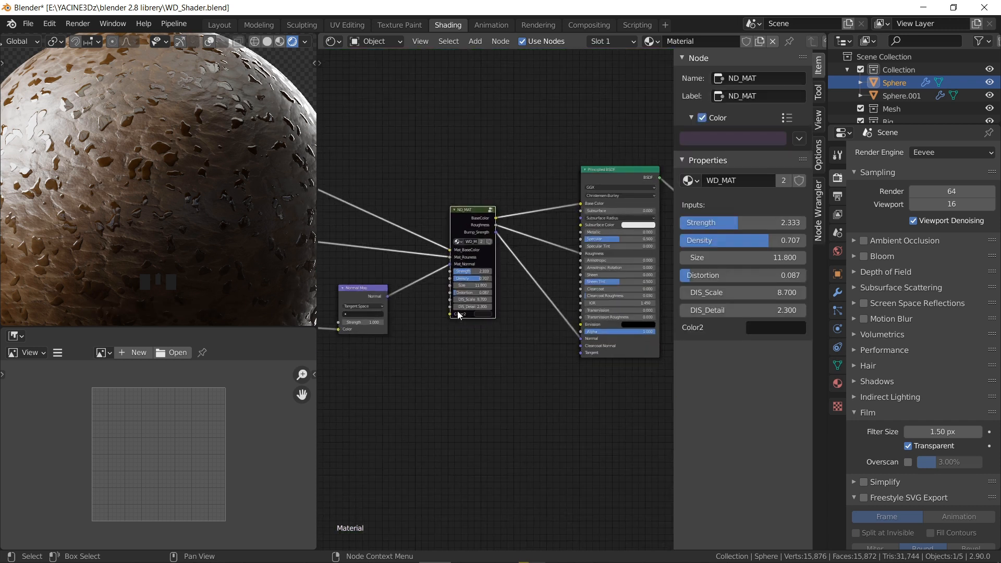
pyautogui.click(470, 336)
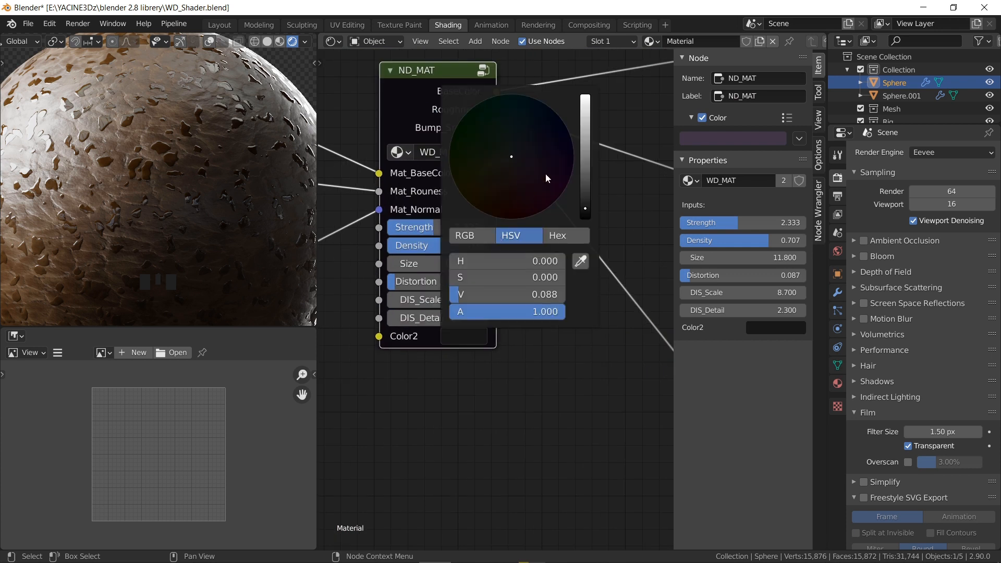
pyautogui.moveTo(583, 198); pyautogui.dragTo(584, 114)
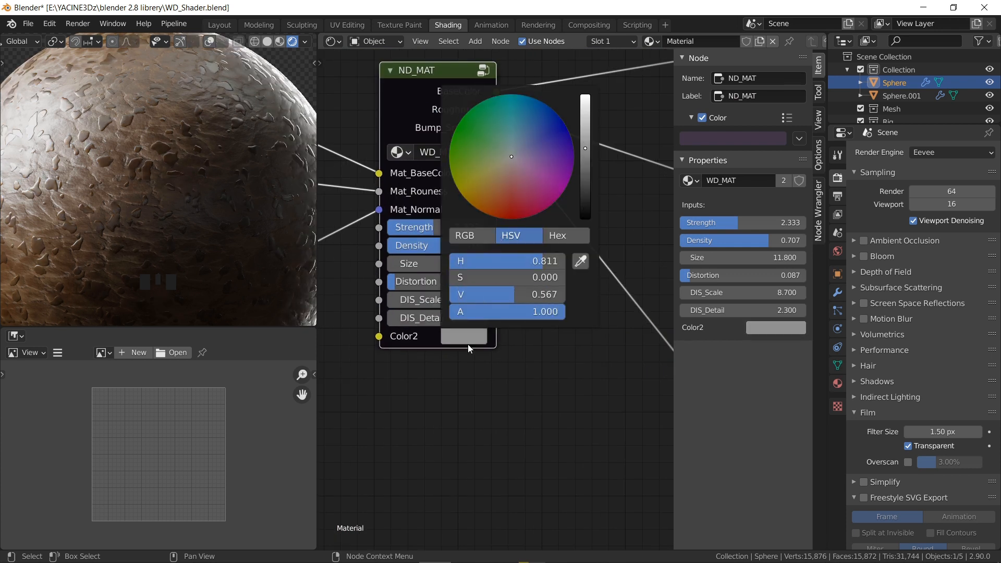
pyautogui.moveTo(462, 353); pyautogui.dragTo(503, 315, button='middle')
# Reopen the WD_MAT group, expose the Noise Texture's Roughness as a group input, and cut the link between them.
pyautogui.press('Tab')
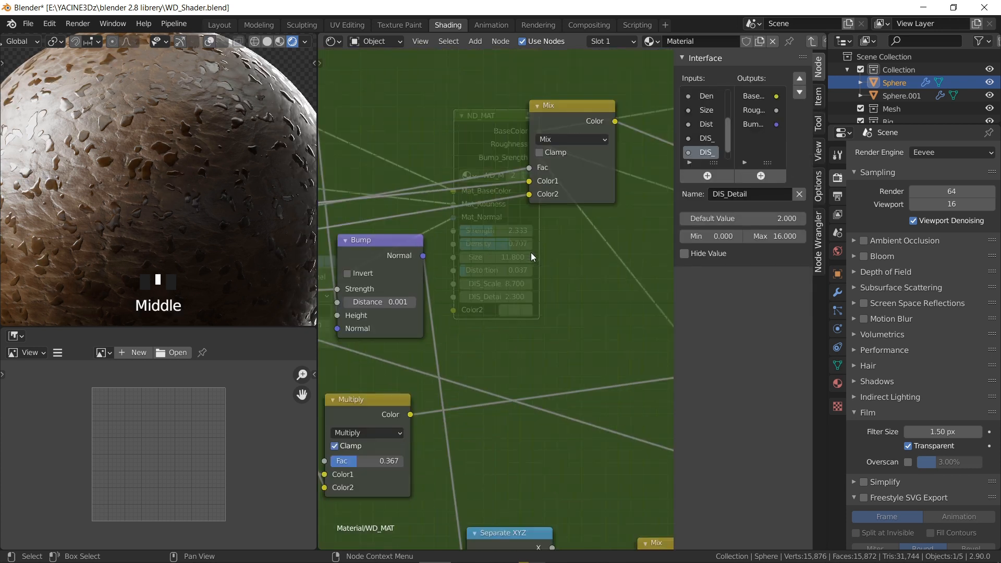
pyautogui.scroll(-8, 520, 259)
pyautogui.moveTo(521, 258); pyautogui.dragTo(668, 157, button='middle')
pyautogui.moveTo(499, 231)
pyautogui.mouseDown(button='middle')
pyautogui.moveTo(654, 238)
pyautogui.moveTo(416, 232)
pyautogui.moveTo(348, 252)
pyautogui.mouseUp(button='middle')
pyautogui.moveTo(593, 181)
pyautogui.mouseDown(button='middle')
pyautogui.moveTo(459, 165)
pyautogui.moveTo(607, 139)
pyautogui.mouseUp(button='middle')
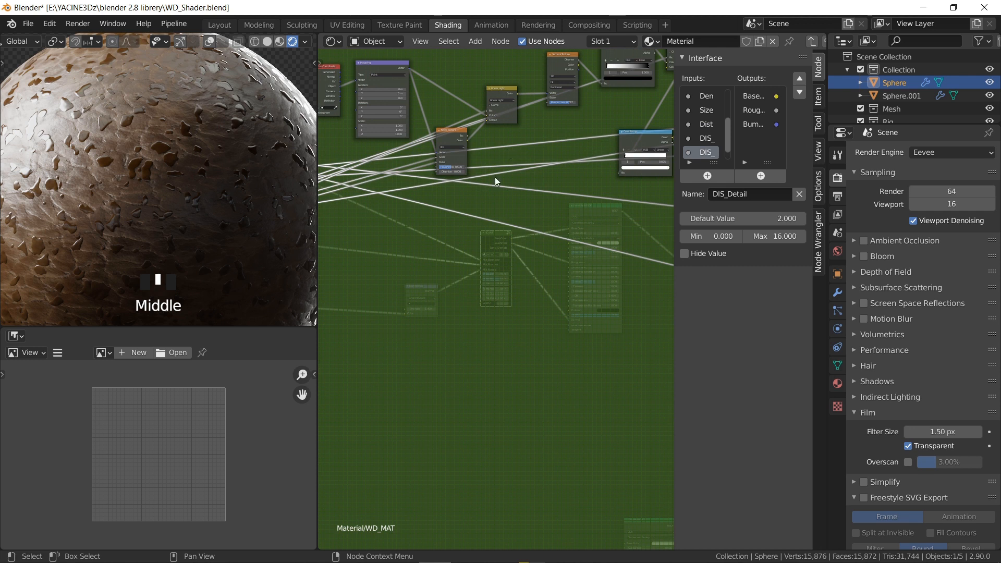
pyautogui.moveTo(473, 174); pyautogui.dragTo(532, 146, button='middle')
pyautogui.scroll(2, 532, 143)
pyautogui.moveTo(539, 110); pyautogui.dragTo(331, 174)
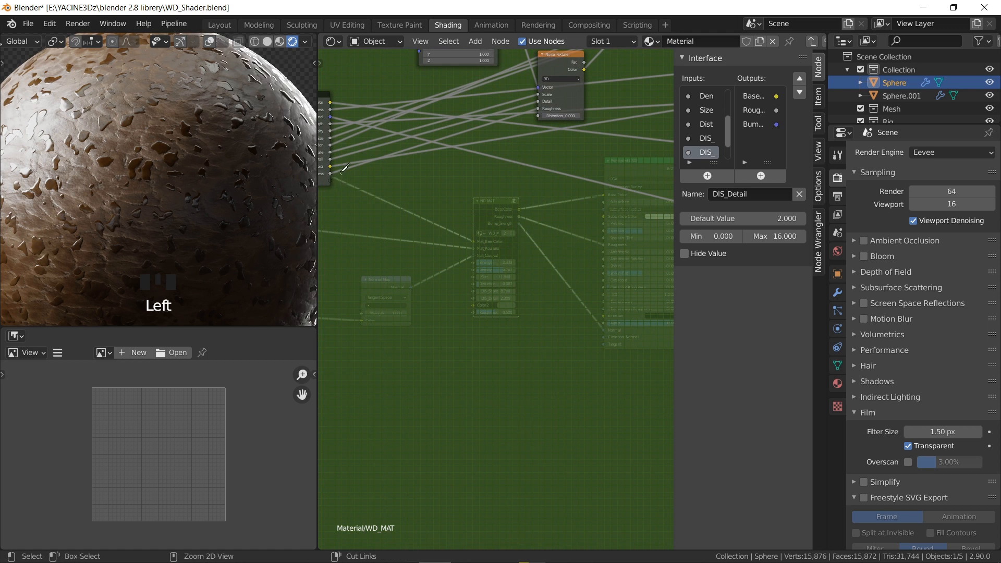
pyautogui.keyDown('ctrl'); pyautogui.moveTo(343, 162); pyautogui.dragTo(340, 180, button='right'); pyautogui.keyUp('ctrl')
pyautogui.scroll(-3, 363, 190)
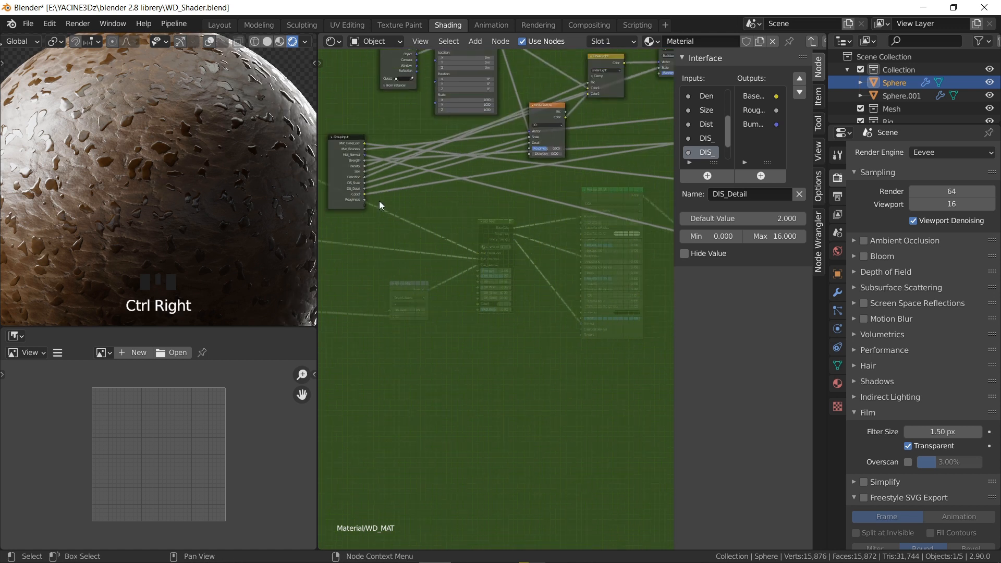
pyautogui.moveTo(370, 199); pyautogui.dragTo(362, 230, button='middle')
pyautogui.scroll(-2, 386, 247)
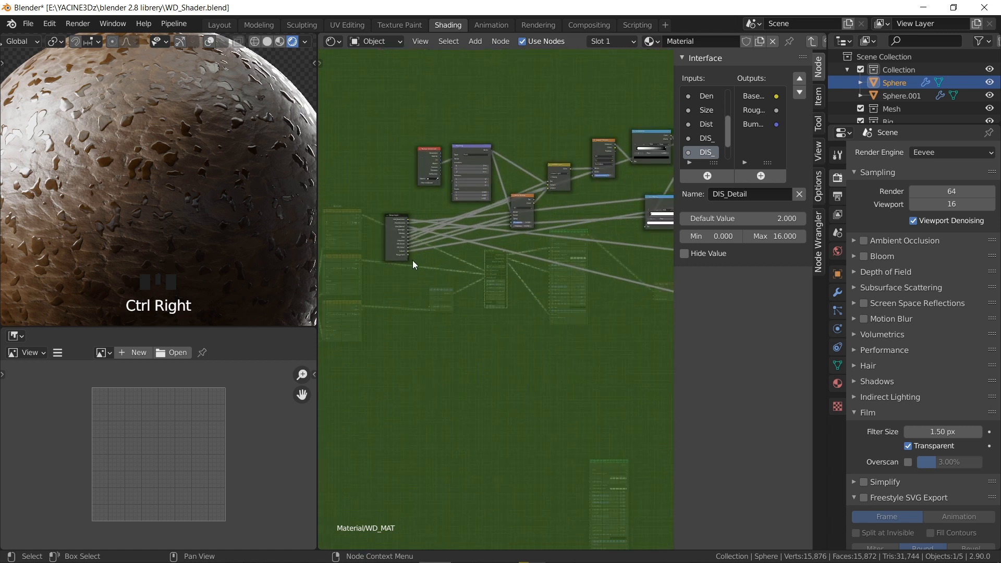
# Delete the group's Color2 input and rename its Roughness input as WD_Roughness.
pyautogui.scroll(5, 412, 261)
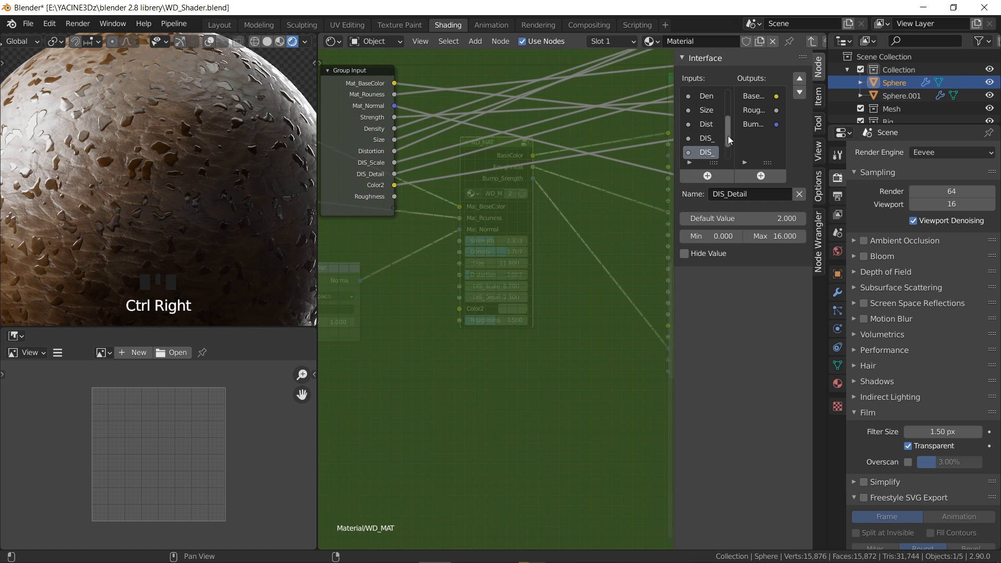
pyautogui.moveTo(728, 135); pyautogui.dragTo(728, 152)
pyautogui.click(708, 140)
pyautogui.click(800, 194)
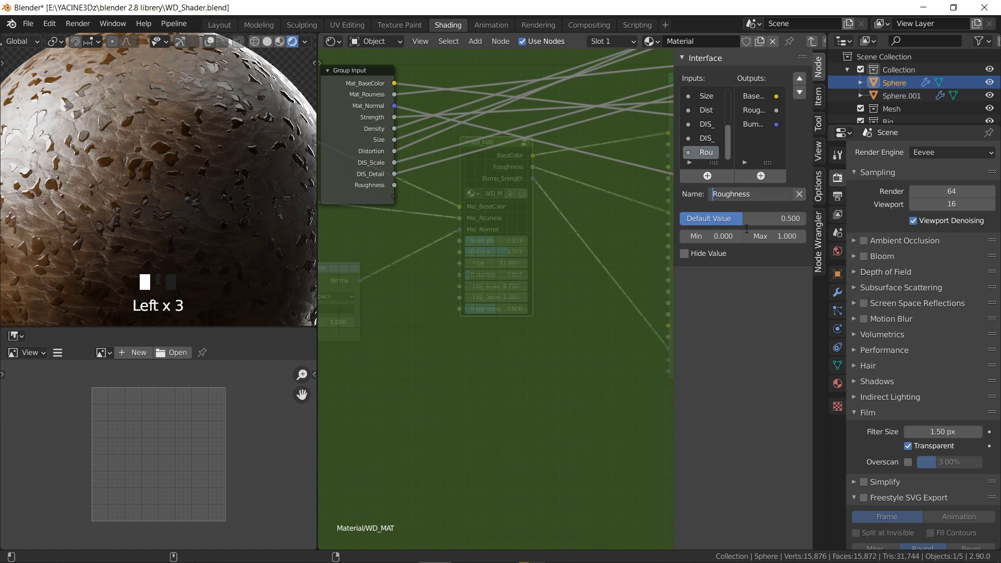
pyautogui.write('D_')
pyautogui.press('Return')
pyautogui.scroll(-1, 596, 221)
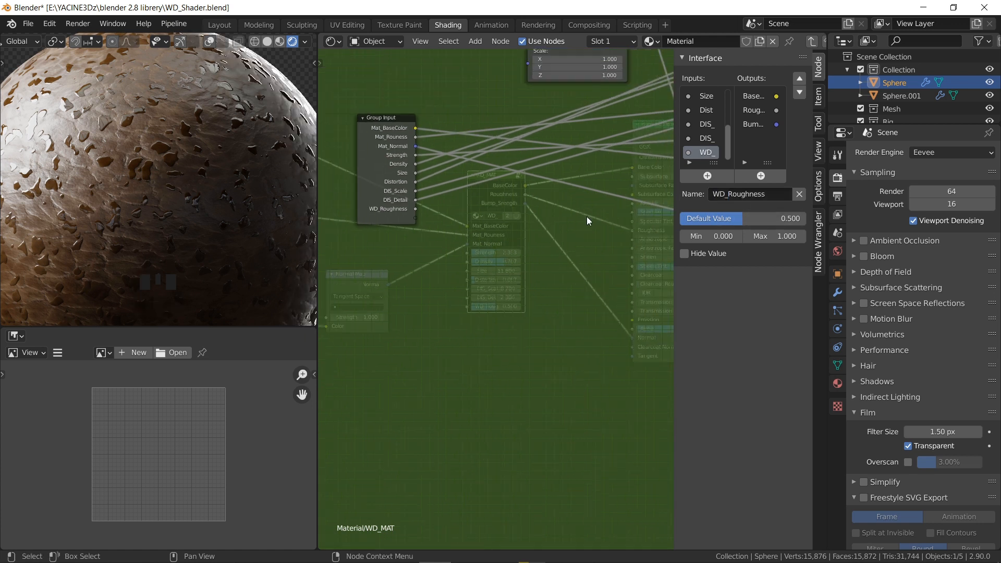
# Connect the Group Input's WD_Roughness to the roughness Mix node in place of Color2, and save the file.
pyautogui.scroll(-3, 606, 211)
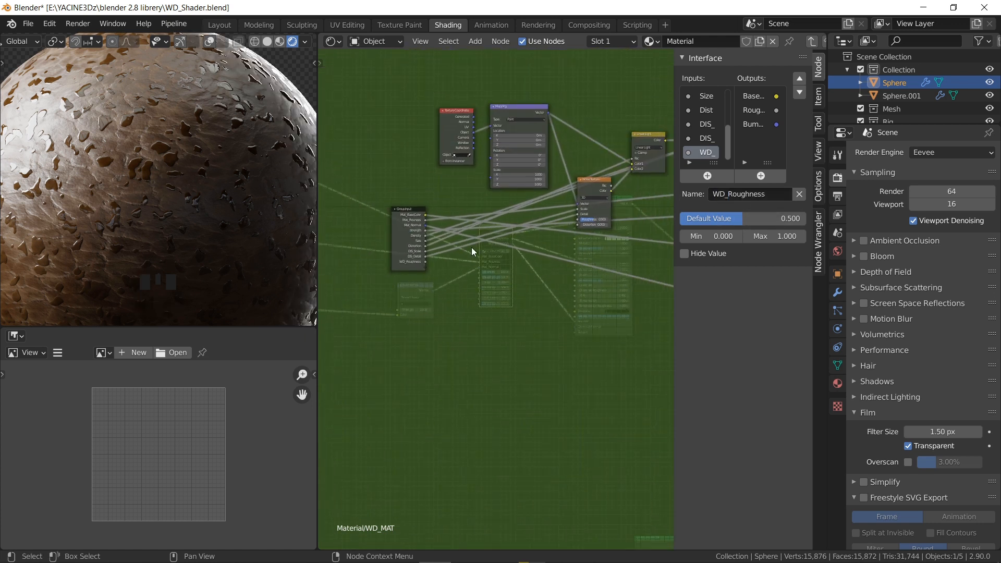
pyautogui.scroll(7, 429, 242)
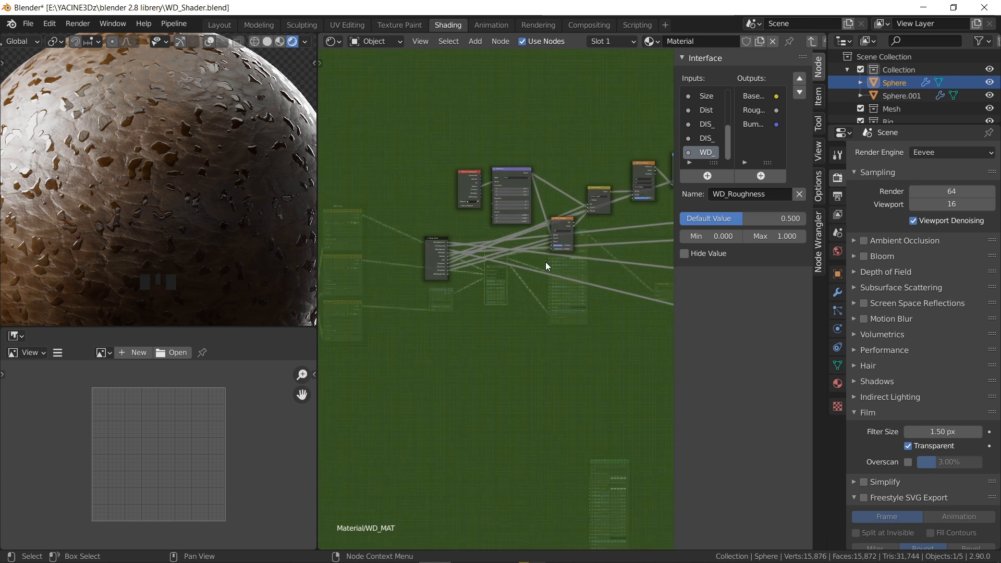
pyautogui.keyDown('alt'); pyautogui.keyDown('shift'); pyautogui.moveTo(364, 252); pyautogui.dragTo(655, 213, button='right'); pyautogui.keyUp('shift'); pyautogui.keyUp('alt')
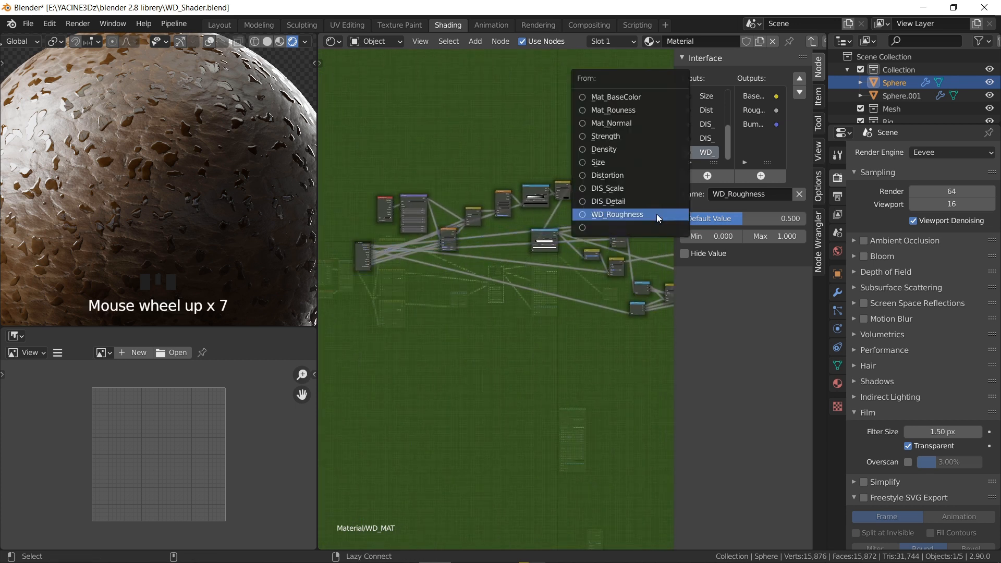
pyautogui.click(612, 215)
pyautogui.click(571, 227)
pyautogui.moveTo(651, 233); pyautogui.dragTo(518, 273, button='middle')
pyautogui.keyDown('ctrl'); pyautogui.moveTo(521, 279); pyautogui.dragTo(571, 125, button='middle'); pyautogui.keyUp('ctrl')
pyautogui.hotkey('ctrl', 's')
# Return to the main material nodes and set ND_MAT's Strength to 2.067 and WD_Roughness to 0.033.
pyautogui.press('Tab')
pyautogui.moveTo(474, 249); pyautogui.dragTo(520, 270, button='middle')
pyautogui.scroll(4, 573, 266)
pyautogui.scroll(8, 520, 270)
pyautogui.moveTo(575, 247); pyautogui.dragTo(514, 263, button='middle')
pyautogui.moveTo(514, 262)
pyautogui.mouseDown()
pyautogui.moveTo(469, 263)
pyautogui.moveTo(553, 263)
pyautogui.moveTo(479, 263)
pyautogui.mouseUp()
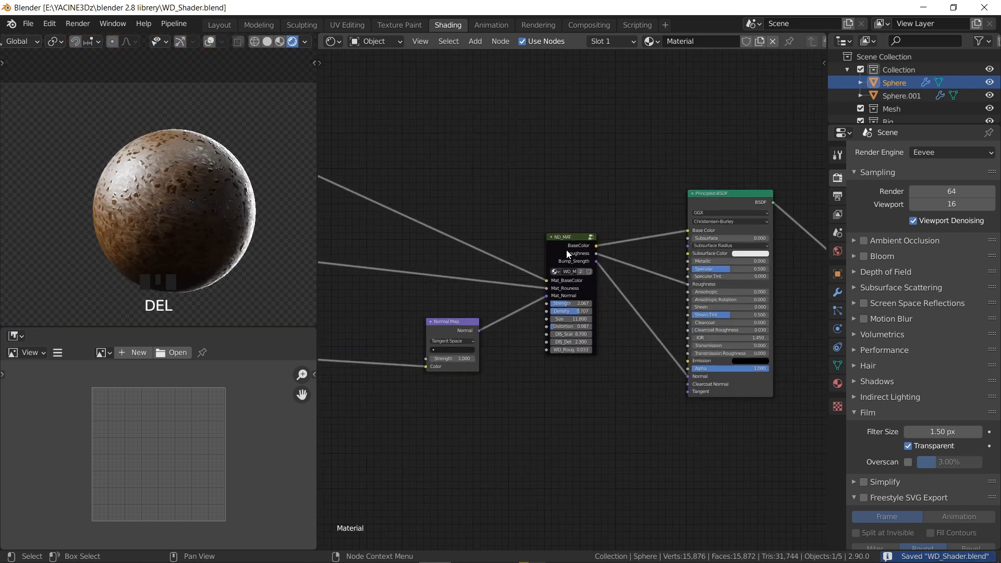
pyautogui.scroll(2, 561, 235)
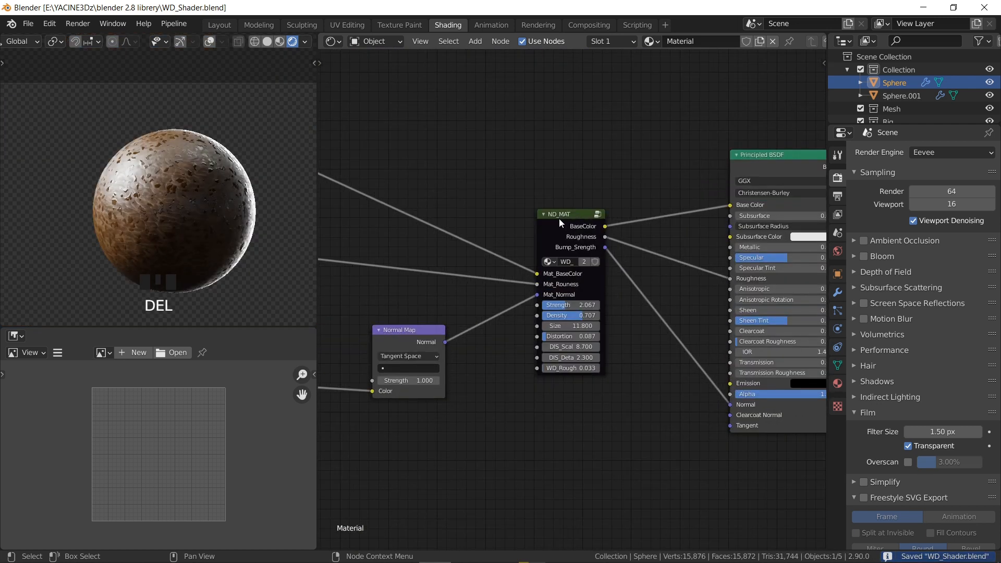
pyautogui.scroll(-2, 562, 233)
pyautogui.moveTo(565, 251); pyautogui.dragTo(558, 244)
pyautogui.moveTo(602, 234); pyautogui.dragTo(533, 209, button='middle')
pyautogui.moveTo(610, 162); pyautogui.dragTo(568, 166, button='middle')
# Unlink the leather material from the sphere and create a new material, moving its Principled BSDF beside the Material Output.
pyautogui.click(773, 41)
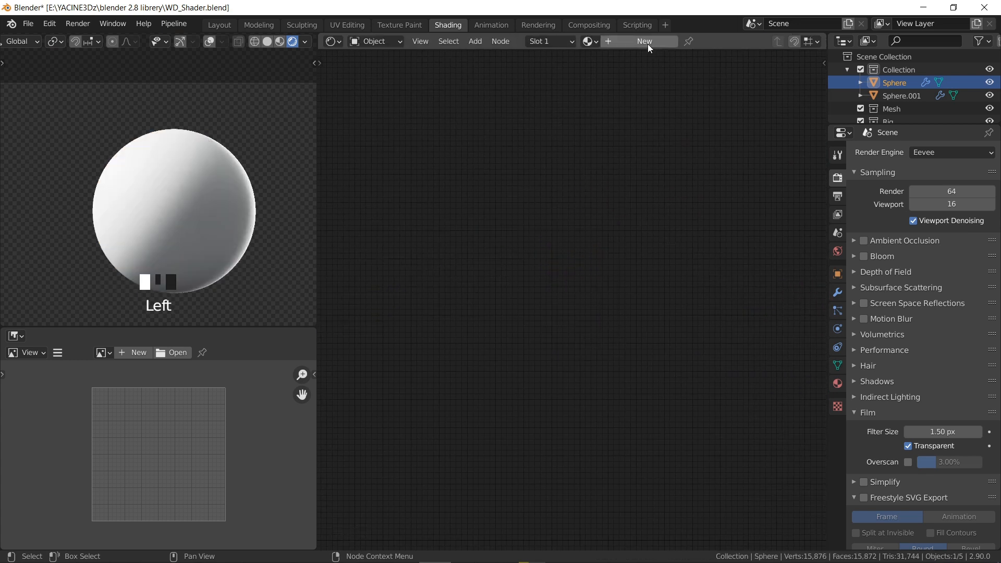
pyautogui.click(620, 40)
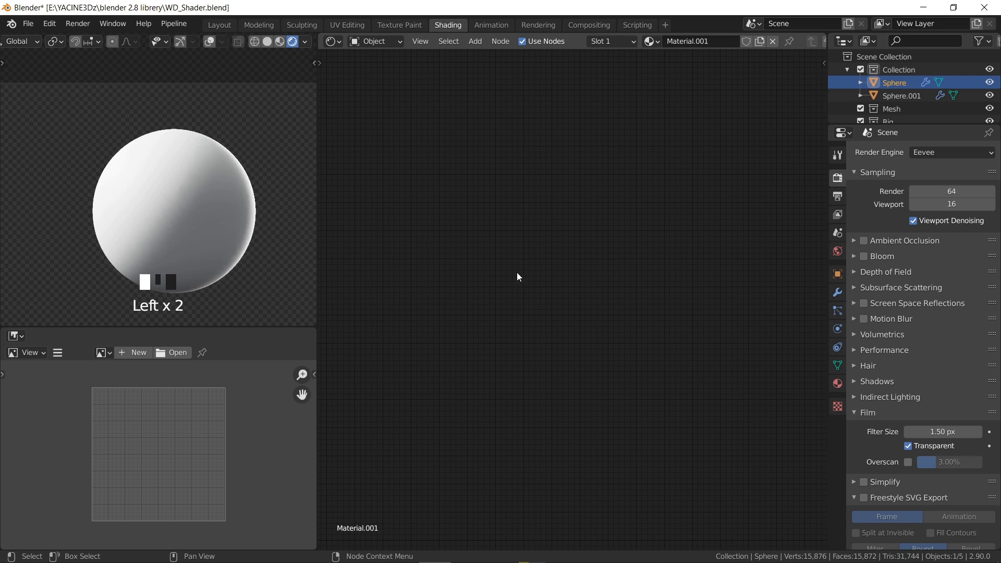
pyautogui.scroll(3, 542, 224)
pyautogui.moveTo(507, 206); pyautogui.dragTo(571, 221)
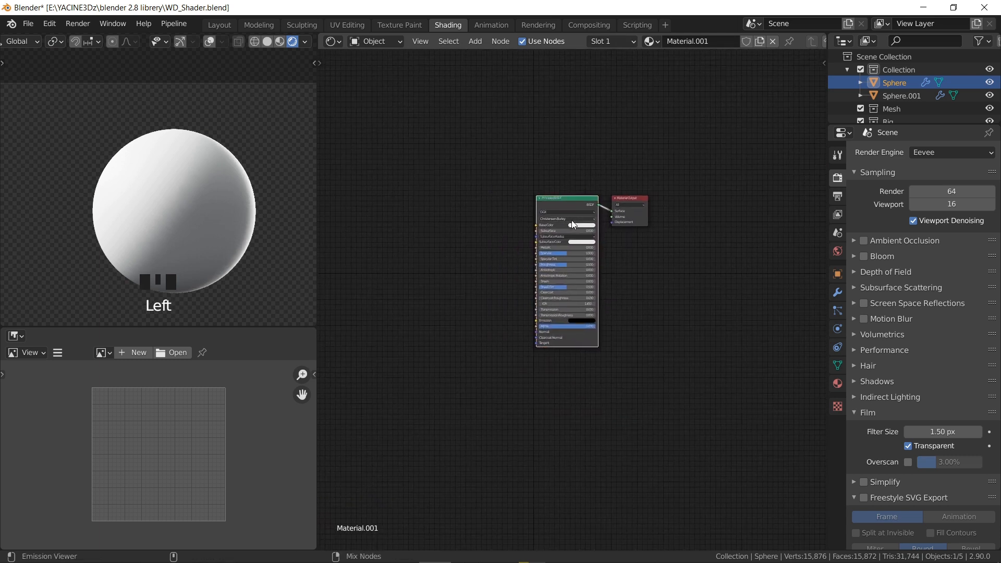
# Load all the Plaster03 texture maps from the [4K]Plaster03 folder onto the Principled BSDF with Principled Texture Setup.
pyautogui.hotkey('ctrl', 'shift', 't')
pyautogui.click(300, 127)
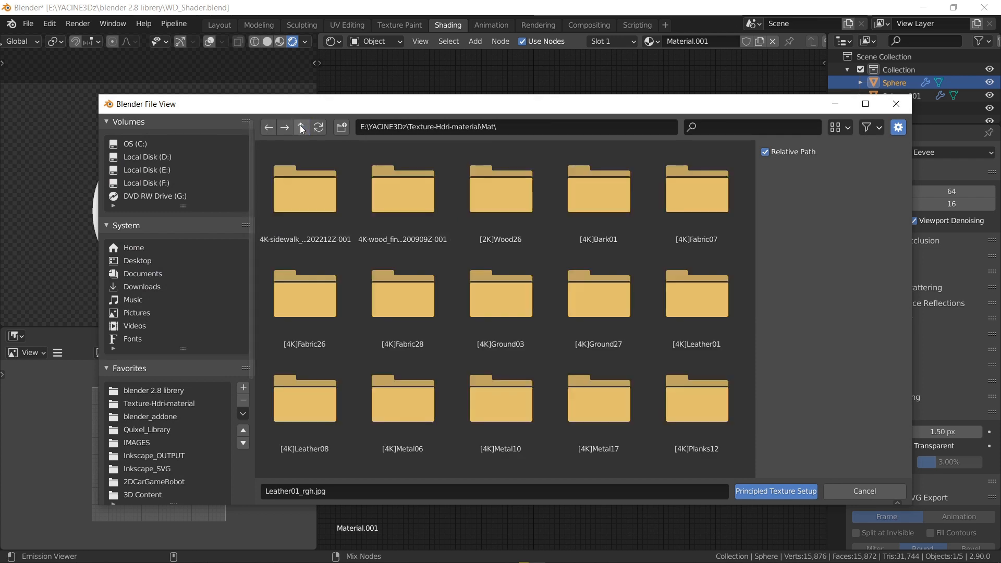
pyautogui.scroll(-2, 492, 305)
pyautogui.scroll(-3, 521, 269)
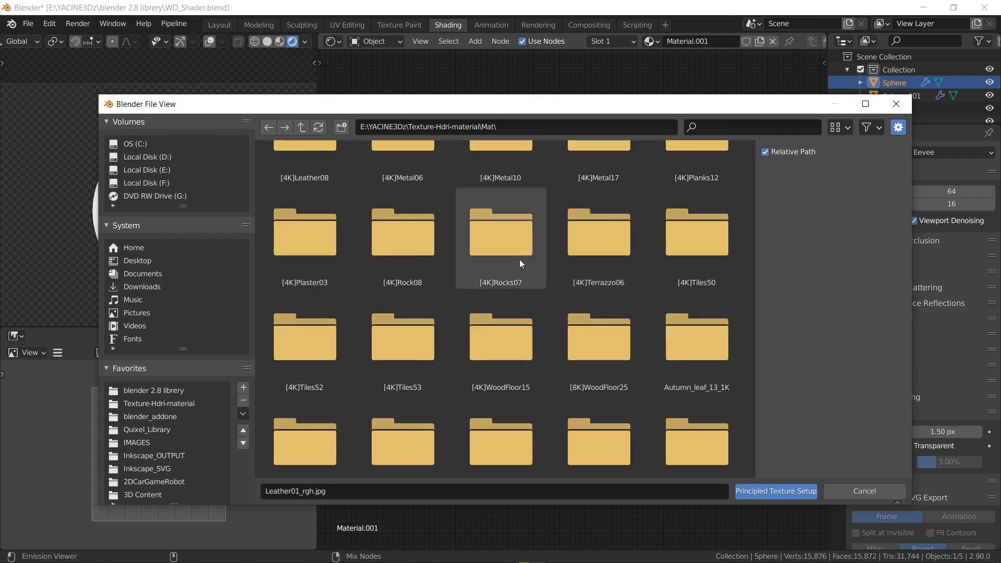
pyautogui.doubleClick(302, 249)
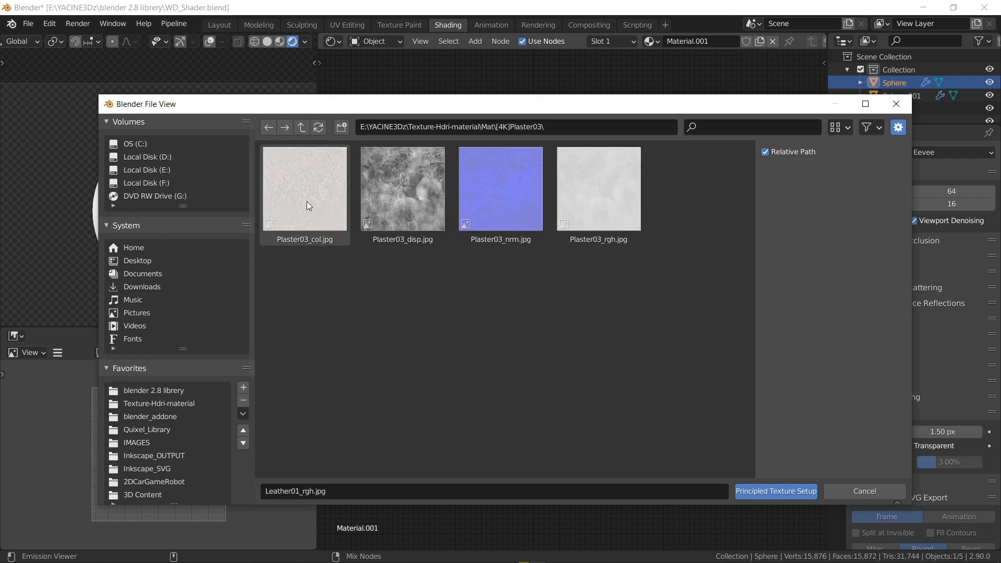
pyautogui.moveTo(571, 230); pyautogui.dragTo(318, 193)
pyautogui.click(776, 490)
pyautogui.click(542, 283)
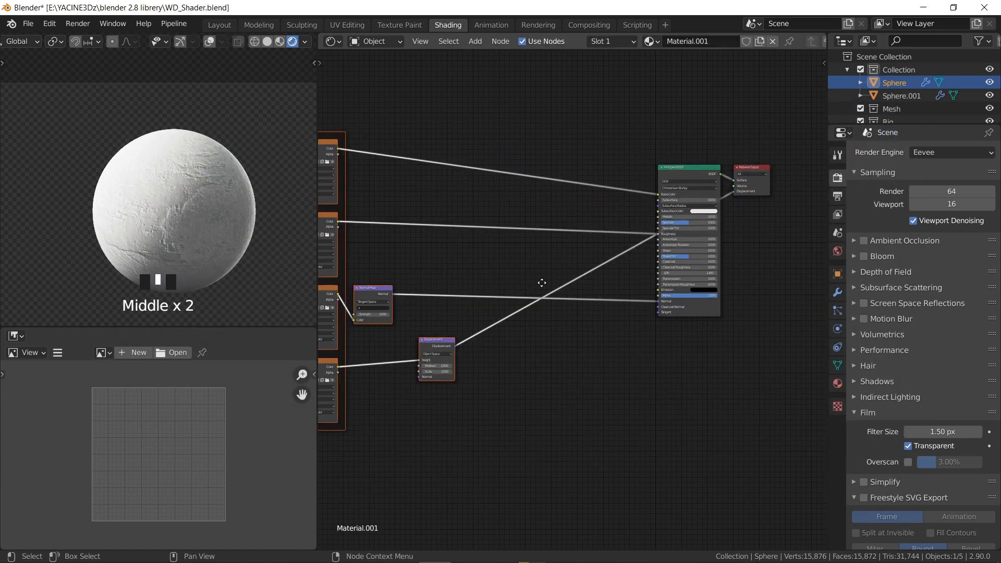
# Add the WD_MAT node group and insert it into the link between the Base Color texture and the Principled BSDF.
pyautogui.moveTo(540, 281); pyautogui.dragTo(550, 312, button='middle')
pyautogui.hotkey('shift', 'a')
pyautogui.press('s')
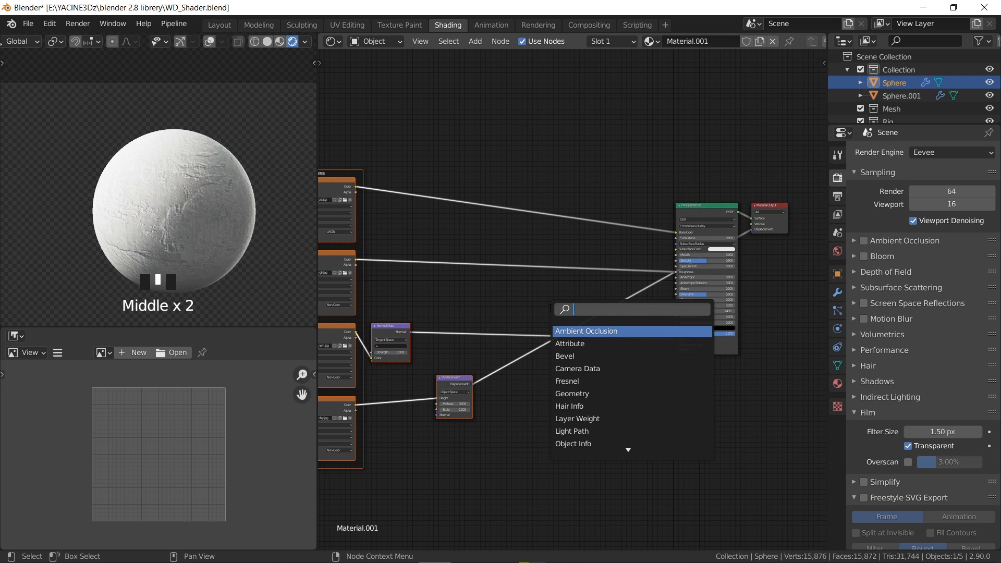
pyautogui.write('DW')
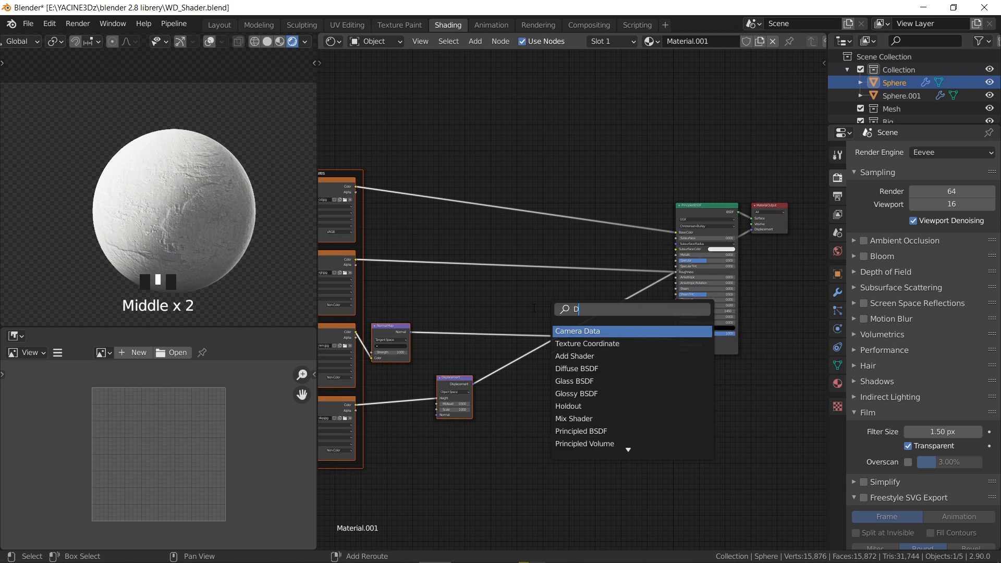
pyautogui.press('BackSpace')
pyautogui.press('BackSpace')
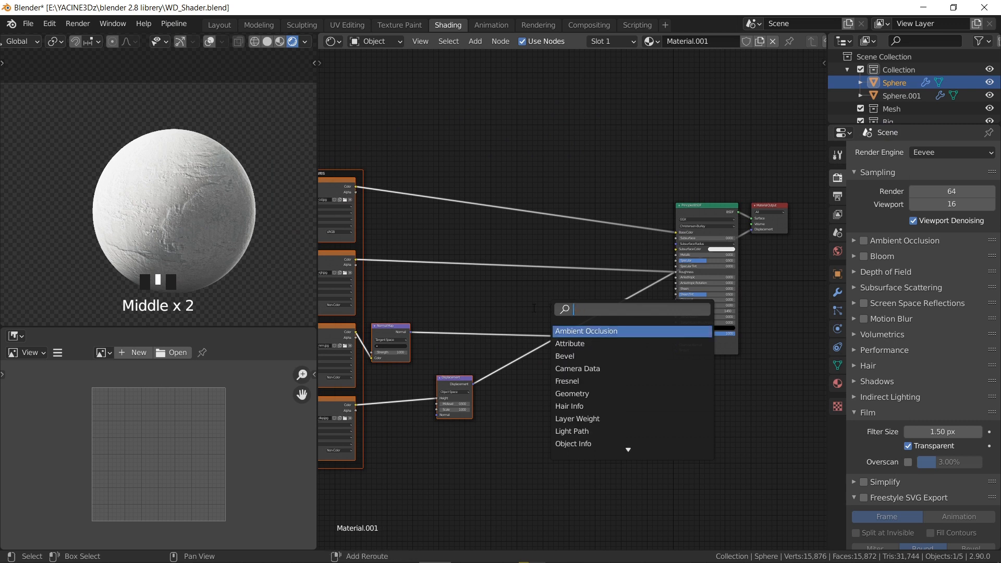
pyautogui.write('WD')
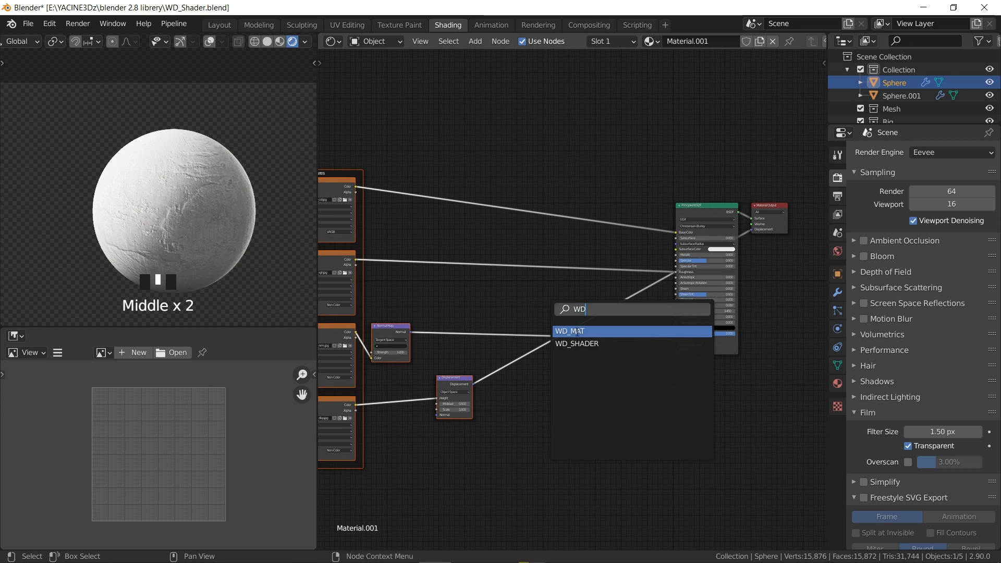
pyautogui.click(581, 332)
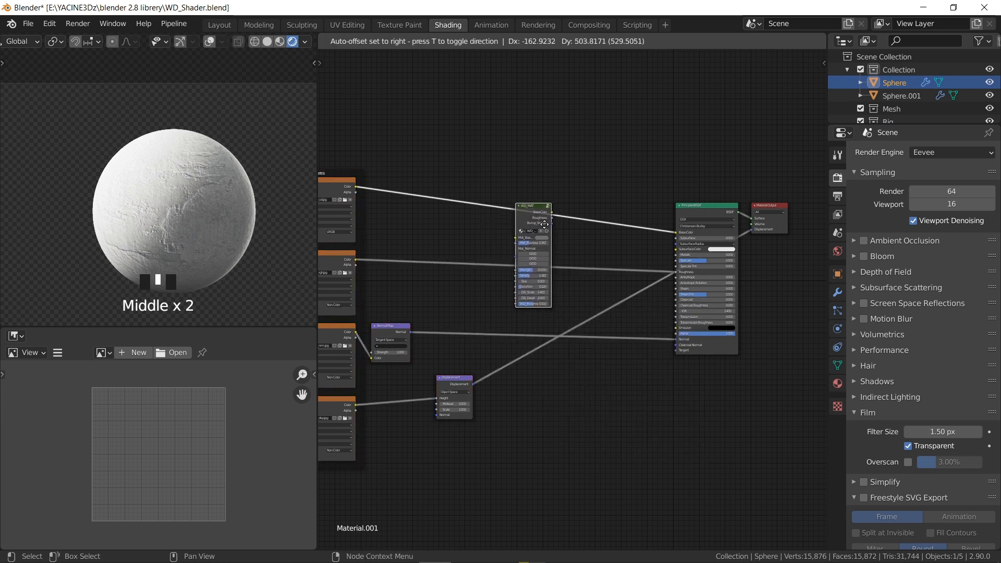
pyautogui.click(544, 219)
pyautogui.scroll(1, 402, 205)
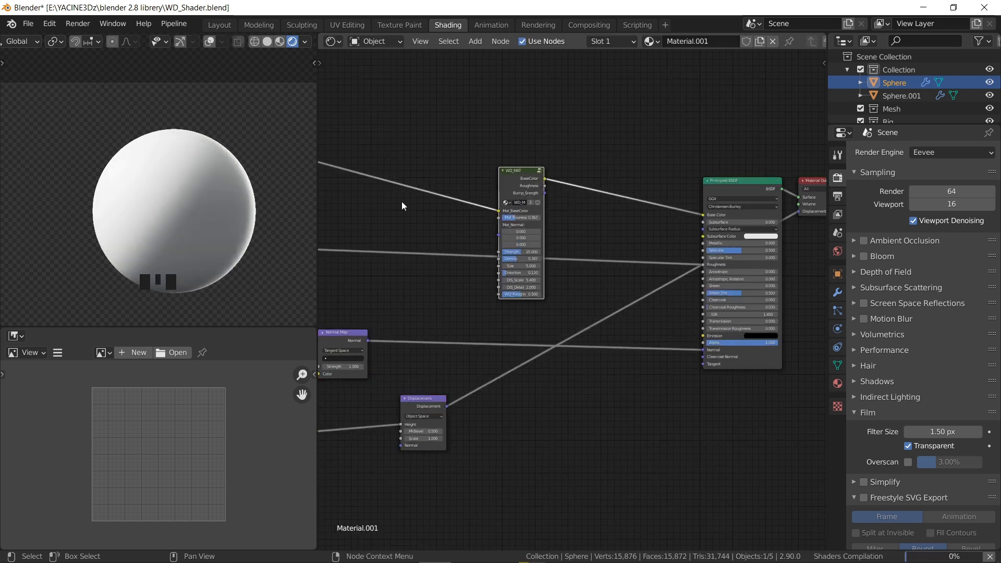
# Connect the Roughness texture's Color to WD_MAT's Mat_Rouness and the Normal Map's Normal to its Mat_Normal.
pyautogui.scroll(1, 508, 220)
pyautogui.scroll(-3, 464, 224)
pyautogui.moveTo(444, 229); pyautogui.dragTo(596, 219, button='middle')
pyautogui.moveTo(454, 226); pyautogui.dragTo(574, 257)
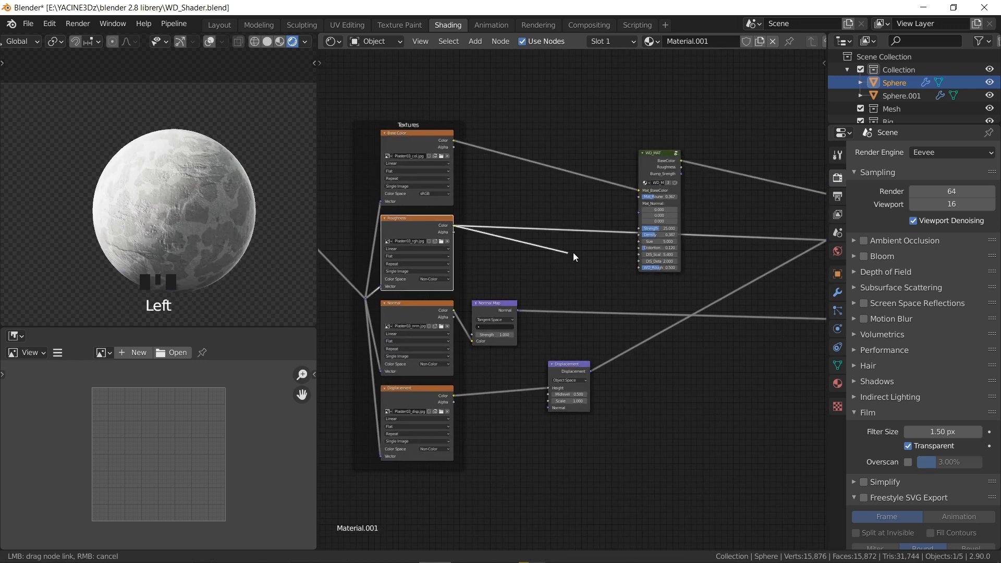
pyautogui.moveTo(633, 241); pyautogui.dragTo(639, 198)
pyautogui.scroll(2, 636, 208)
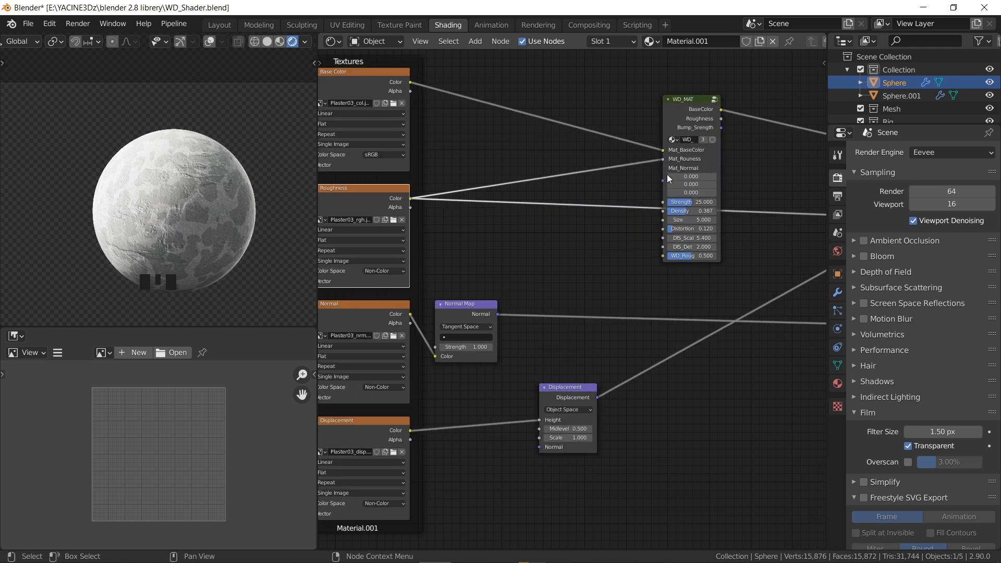
pyautogui.moveTo(499, 316); pyautogui.dragTo(663, 182)
pyautogui.moveTo(470, 316); pyautogui.dragTo(455, 261, button='middle')
pyautogui.hotkey('shift', 'a')
pyautogui.write('s')
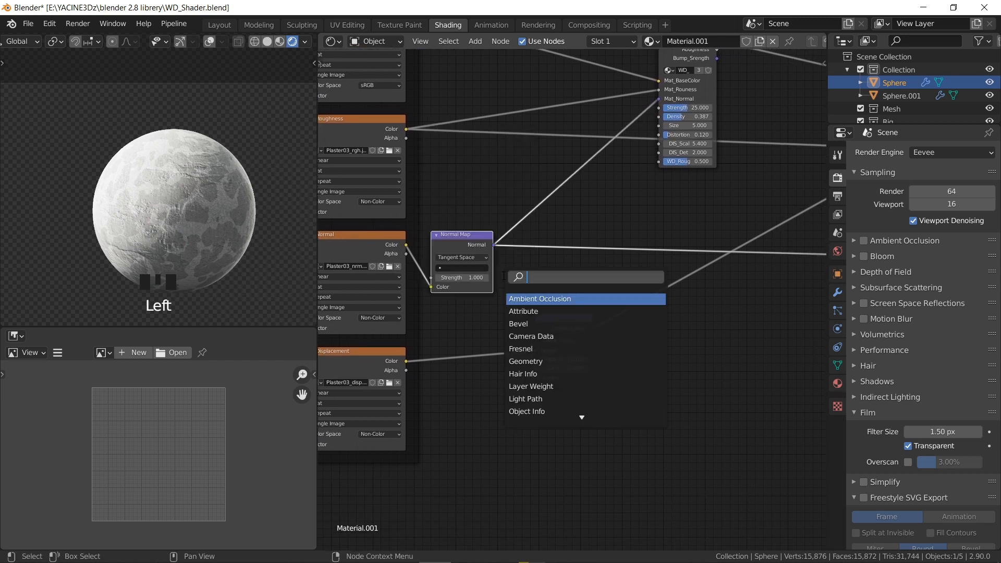
pyautogui.write('bum')
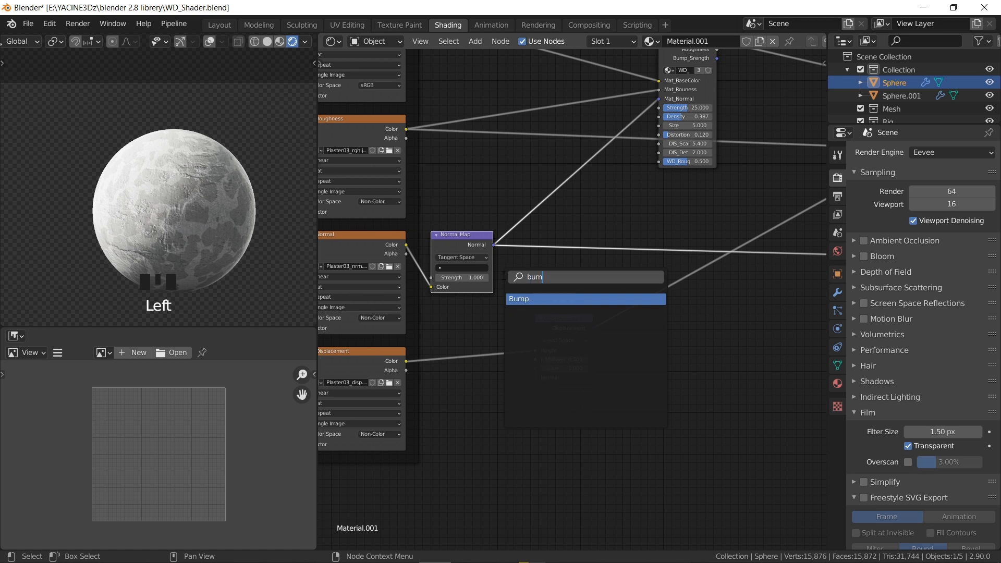
pyautogui.press('Return')
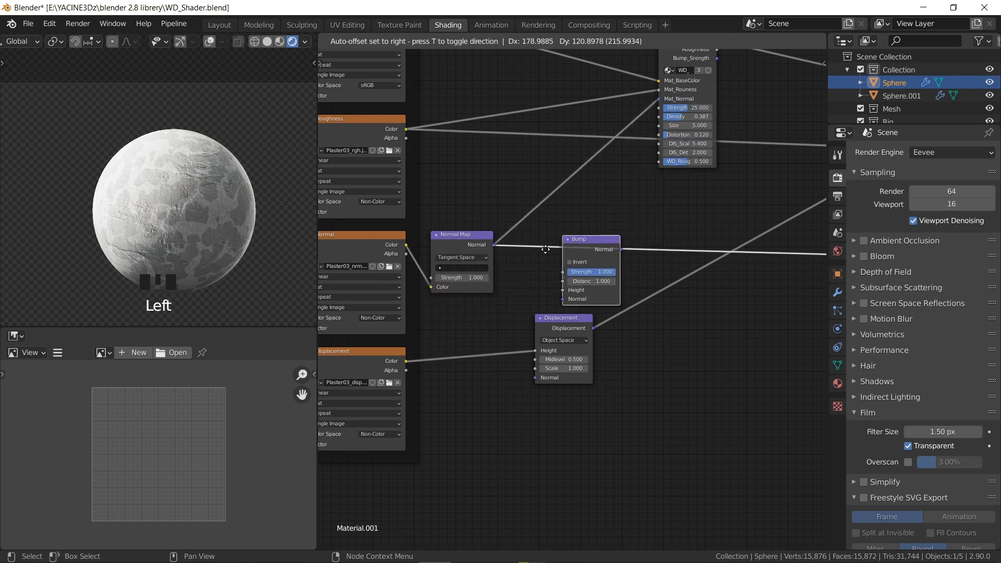
pyautogui.click(598, 399)
pyautogui.press('Delete')
# Connect WD_MAT's Roughness and Bump_Strength outputs to the Principled BSDF's Roughness and Normal inputs.
pyautogui.click(460, 248)
pyautogui.scroll(-1, 671, 180)
pyautogui.moveTo(672, 180); pyautogui.dragTo(561, 293, button='middle')
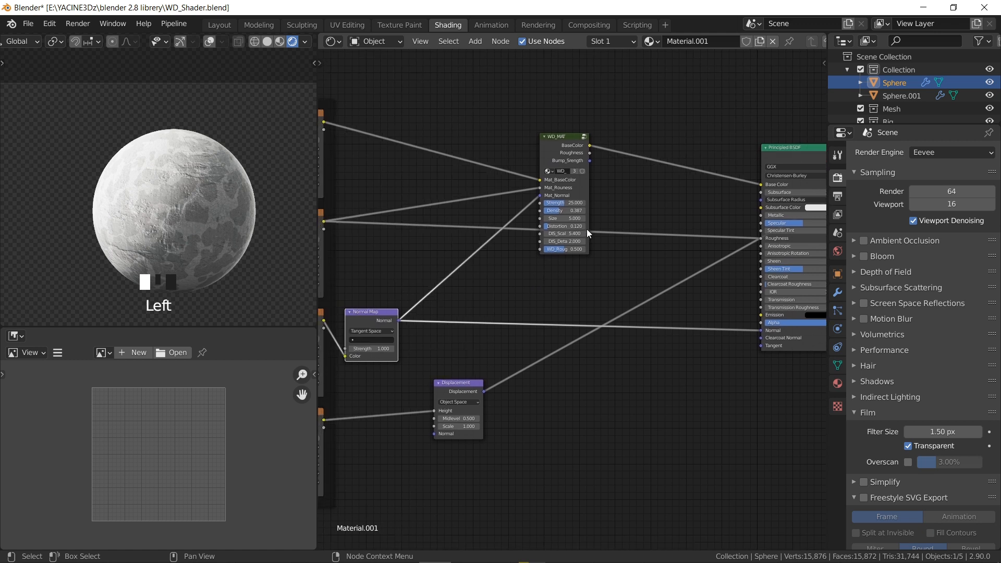
pyautogui.moveTo(587, 234); pyautogui.dragTo(523, 262, button='middle')
pyautogui.moveTo(527, 181); pyautogui.dragTo(675, 231)
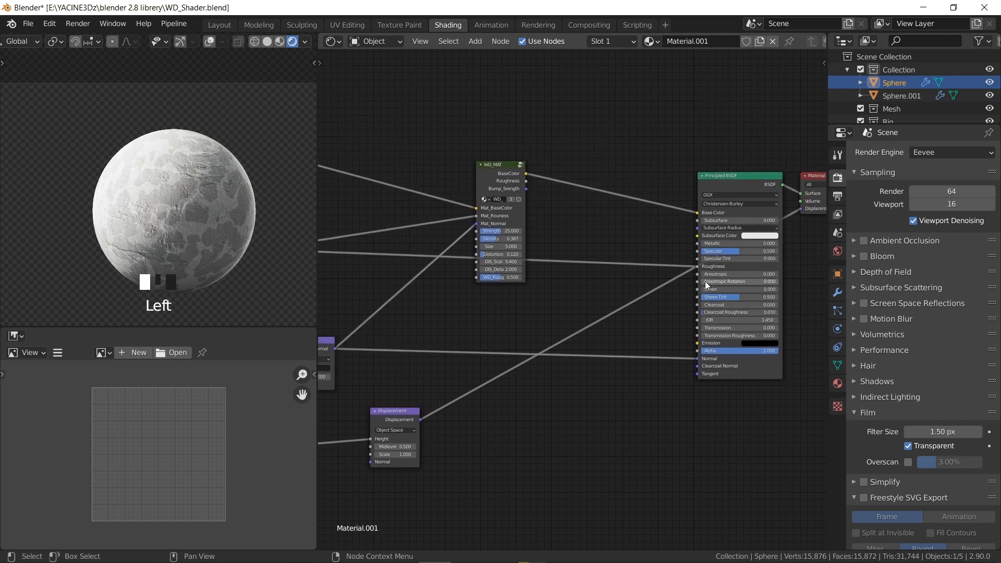
pyautogui.moveTo(526, 182); pyautogui.dragTo(644, 251)
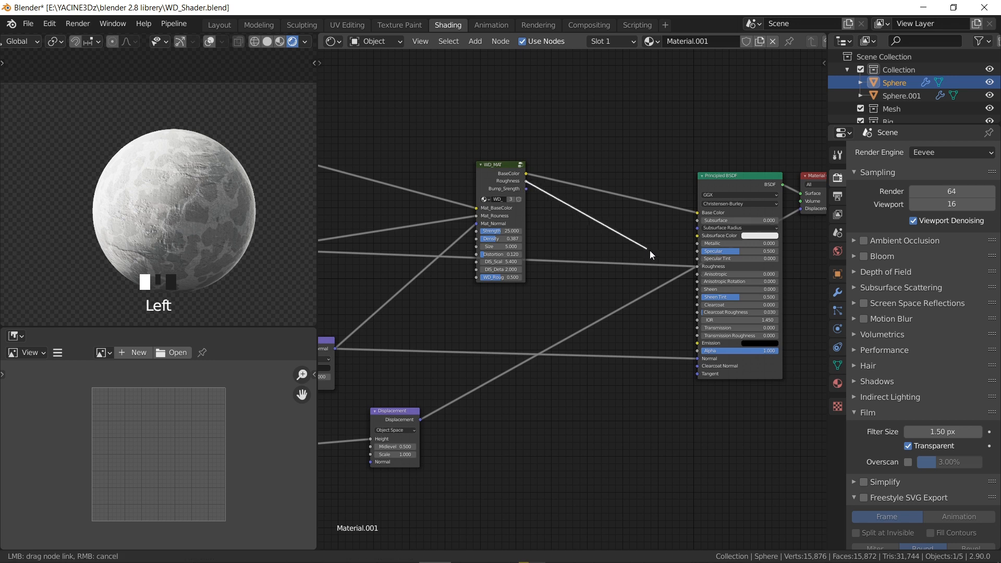
pyautogui.moveTo(694, 271)
pyautogui.mouseDown()
pyautogui.moveTo(675, 264)
pyautogui.moveTo(697, 266)
pyautogui.mouseUp()
pyautogui.moveTo(526, 189); pyautogui.dragTo(696, 359)
# Cut the link between the Displacement node and the Material Output, and save the file.
pyautogui.scroll(-4, 542, 323)
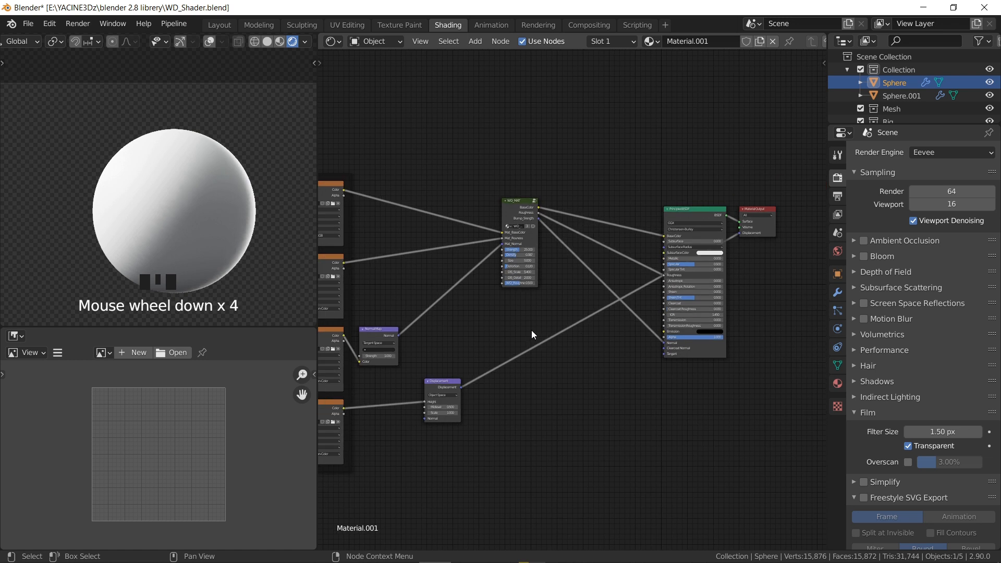
pyautogui.scroll(3, 565, 307)
pyautogui.moveTo(632, 287); pyautogui.dragTo(496, 300, button='middle')
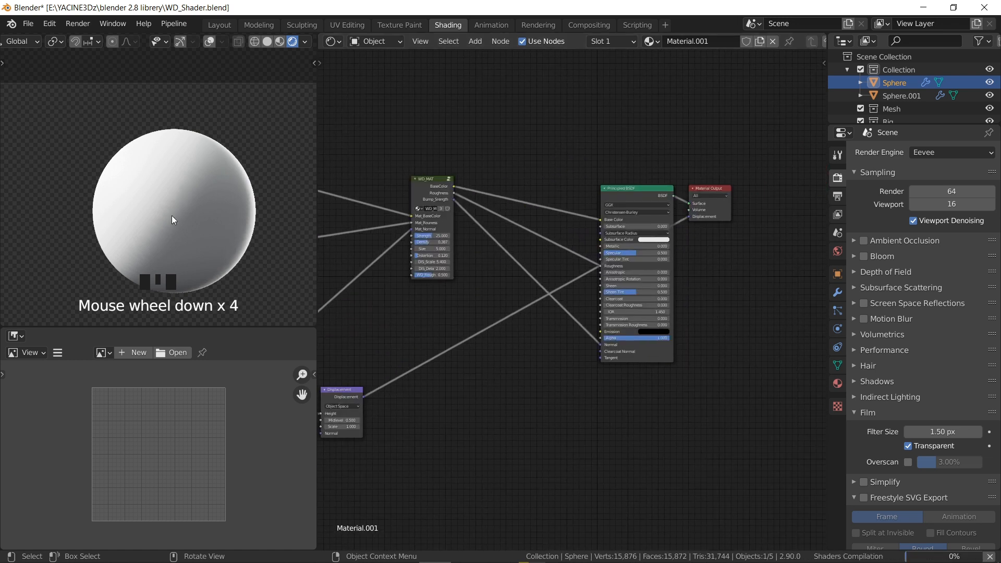
pyautogui.scroll(2, 171, 215)
pyautogui.moveTo(324, 395); pyautogui.dragTo(500, 287, button='middle')
pyautogui.scroll(6, 450, 309)
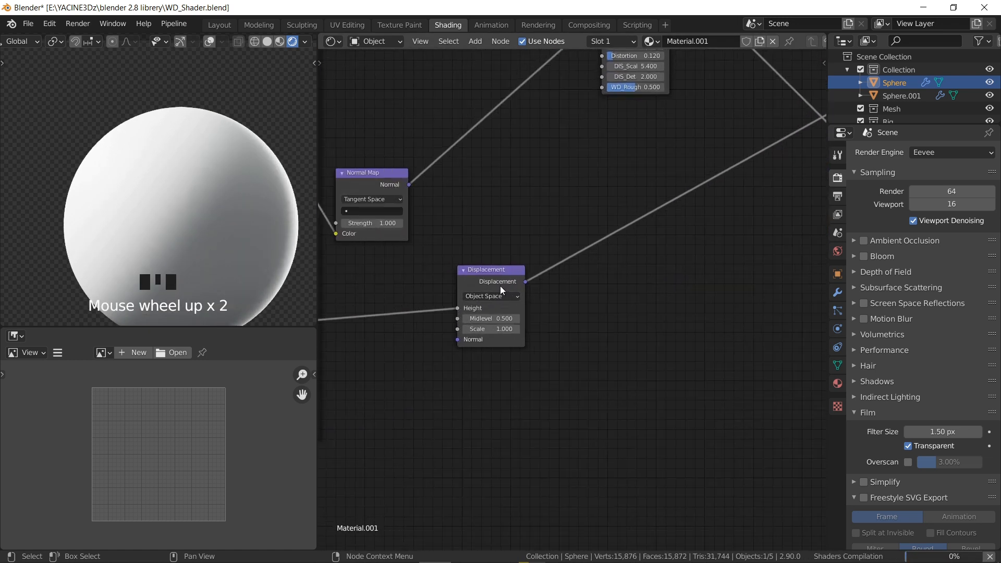
pyautogui.scroll(-7, 560, 282)
pyautogui.moveTo(551, 279); pyautogui.dragTo(529, 309, button='middle')
pyautogui.moveTo(645, 287); pyautogui.dragTo(693, 275, button='middle')
pyautogui.scroll(3, 214, 237)
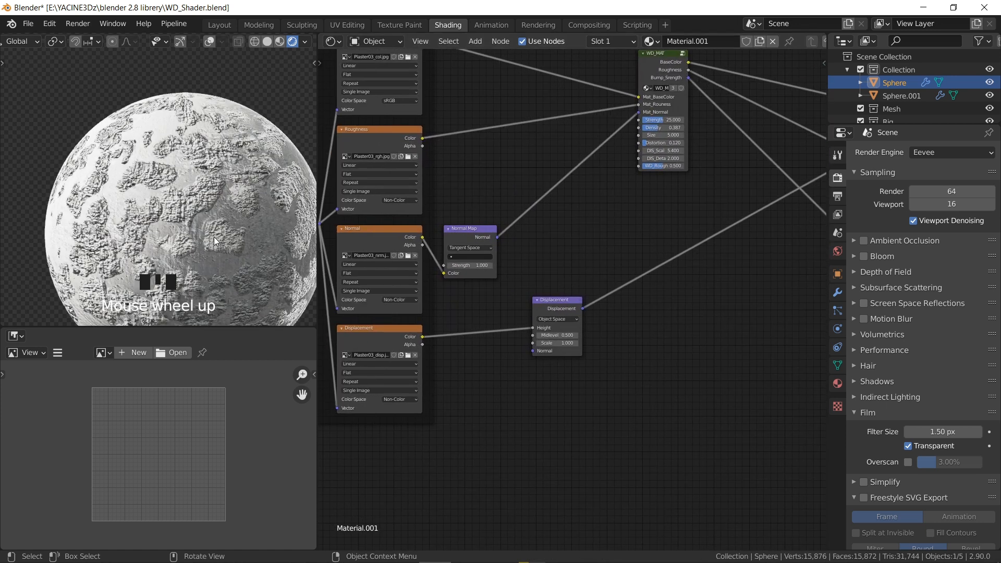
pyautogui.scroll(-2, 577, 300)
pyautogui.scroll(-1, 610, 295)
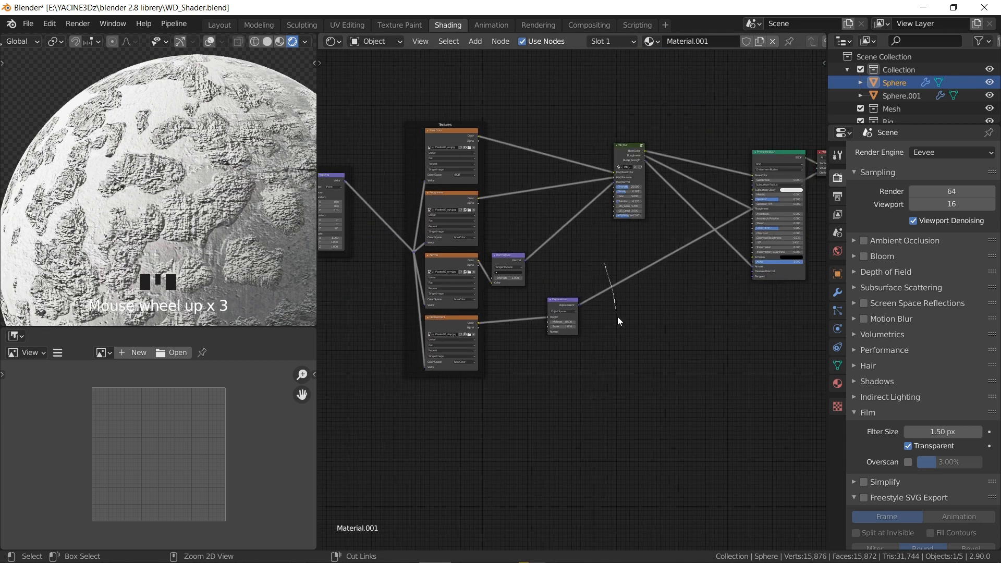
pyautogui.keyDown('ctrl'); pyautogui.moveTo(605, 264); pyautogui.dragTo(618, 317, button='right'); pyautogui.keyUp('ctrl')
pyautogui.scroll(2, 565, 298)
pyautogui.hotkey('ctrl', 's')
pyautogui.moveTo(651, 277); pyautogui.dragTo(597, 286, button='middle')
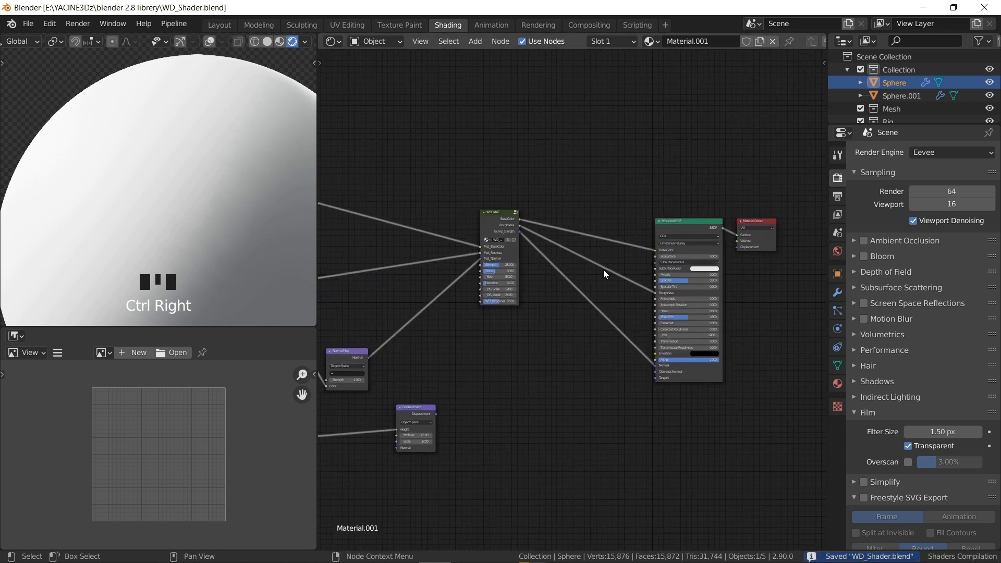
# Set the WD_MAT node's Strength to 11.667.
pyautogui.moveTo(524, 315); pyautogui.dragTo(521, 279, button='middle')
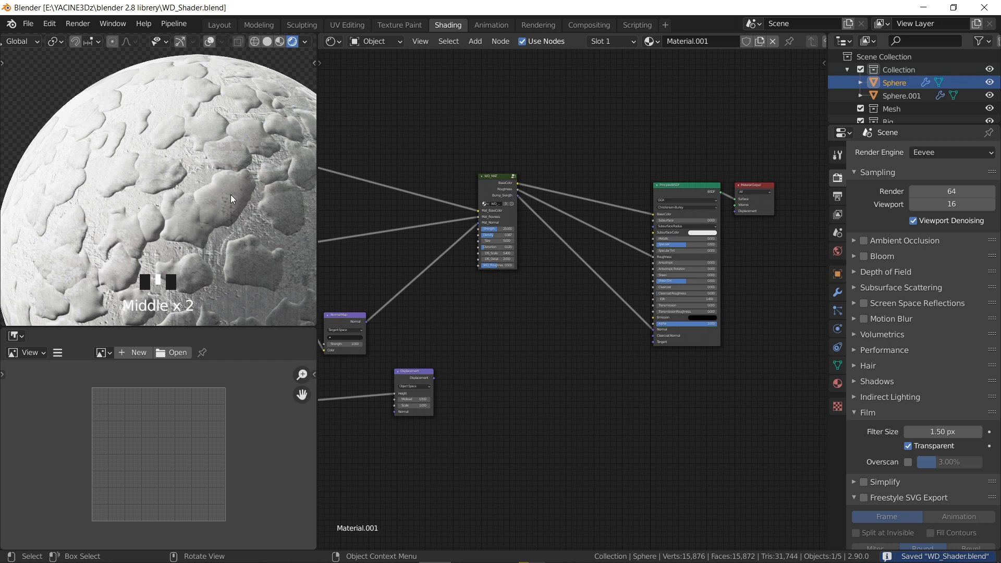
pyautogui.scroll(4, 233, 196)
pyautogui.moveTo(448, 253); pyautogui.dragTo(448, 289, button='middle')
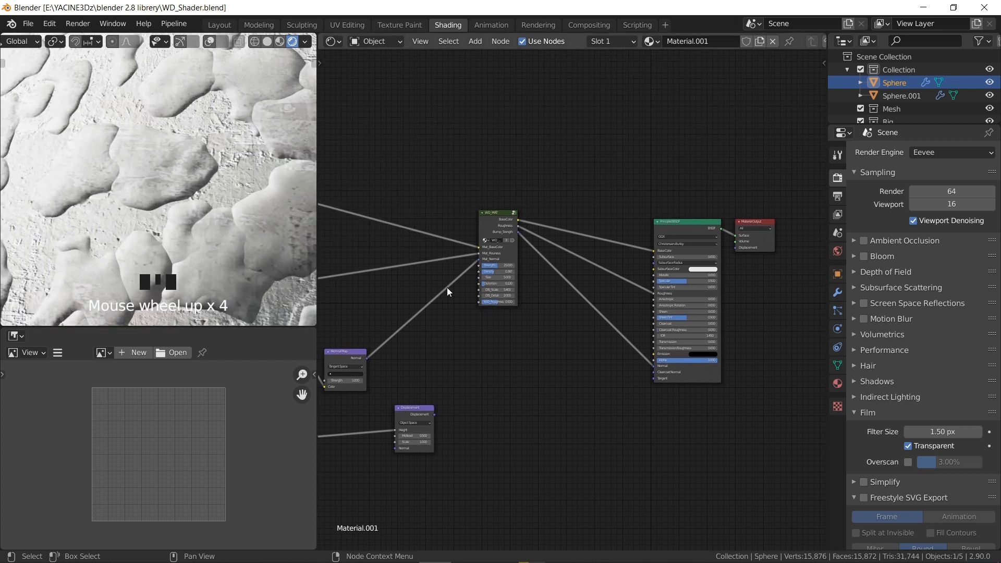
pyautogui.scroll(9, 447, 287)
pyautogui.moveTo(449, 281); pyautogui.dragTo(433, 295)
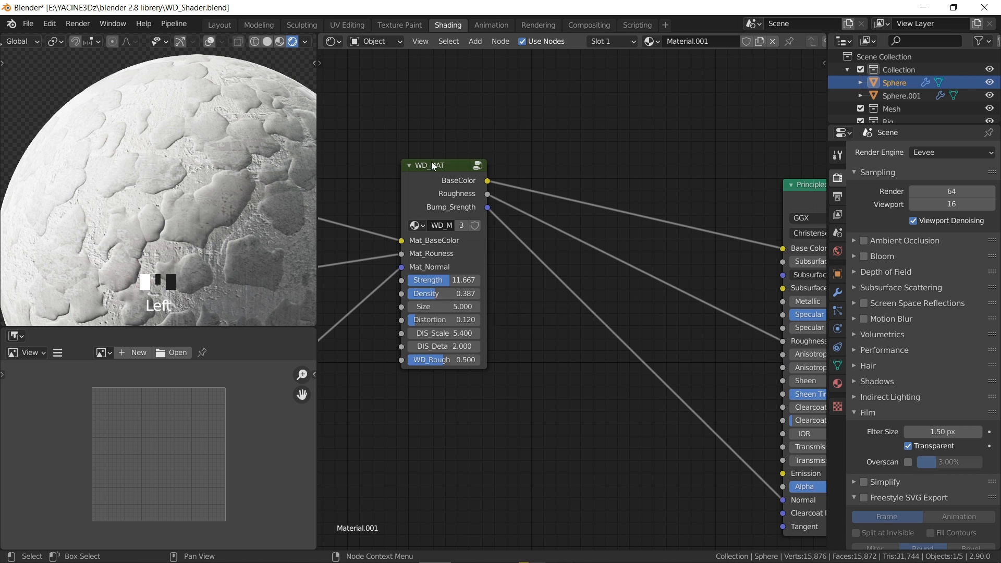
# Open the WD_MAT group for editing and set the Fac of its Multiply node to 0.713.
pyautogui.scroll(-2, 478, 204)
pyautogui.click(490, 220)
pyautogui.press('Tab')
pyautogui.scroll(-3, 574, 205)
pyautogui.scroll(4, 554, 232)
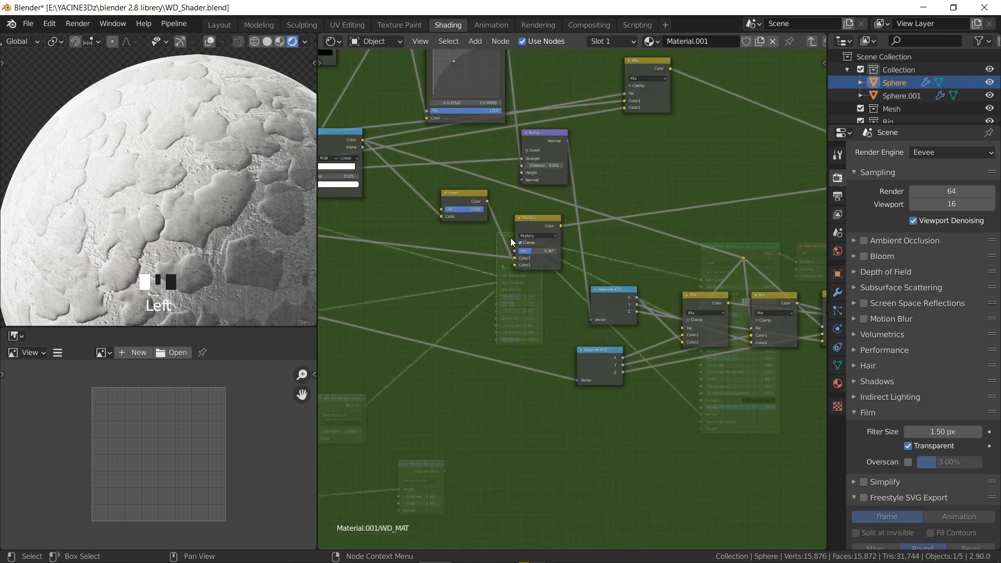
pyautogui.moveTo(549, 266); pyautogui.dragTo(569, 267)
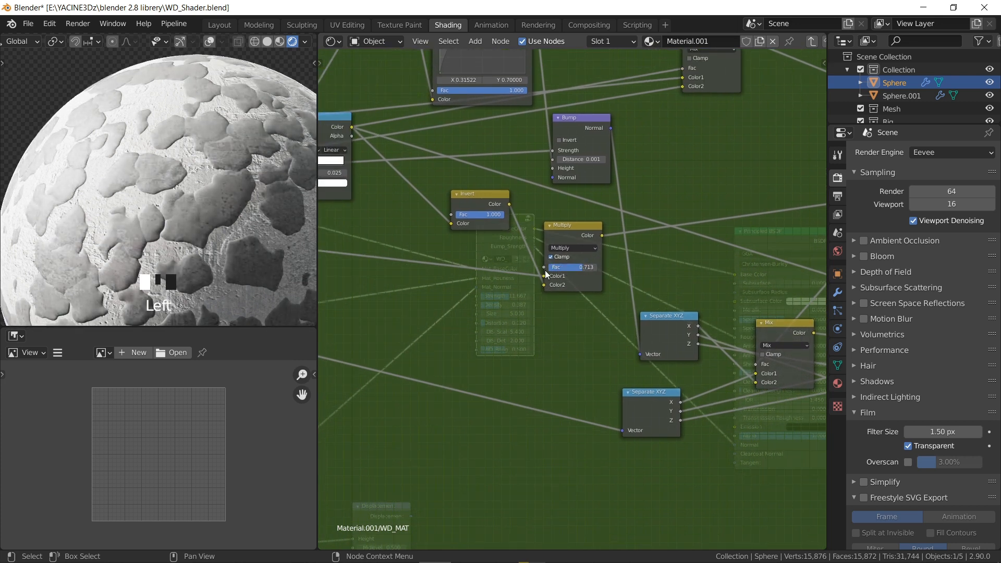
# Expose the Multiply node's Fac as a new group input by linking it to the Group Input's empty socket.
pyautogui.scroll(-6, 549, 269)
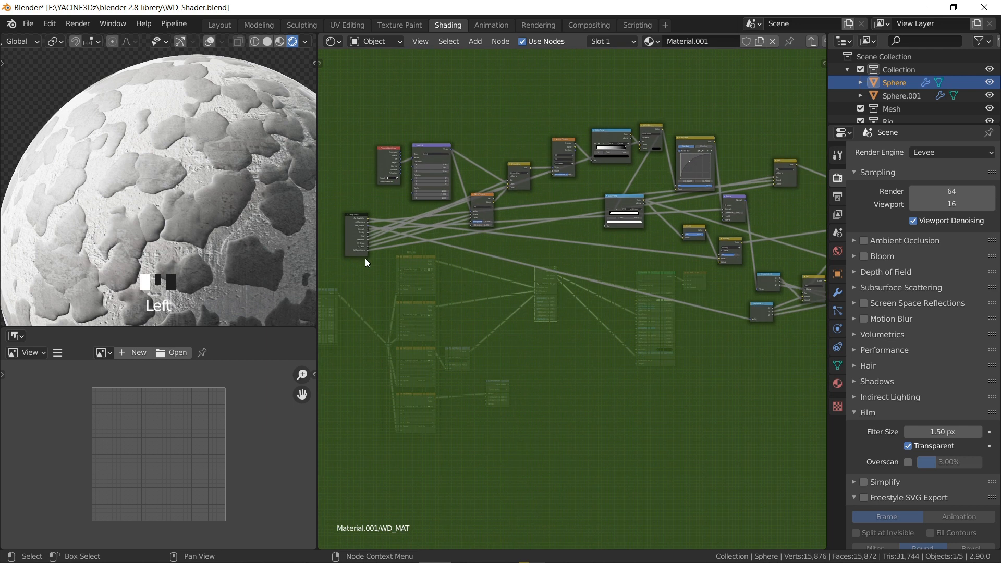
pyautogui.moveTo(367, 253); pyautogui.dragTo(718, 254)
pyautogui.scroll(5, 623, 292)
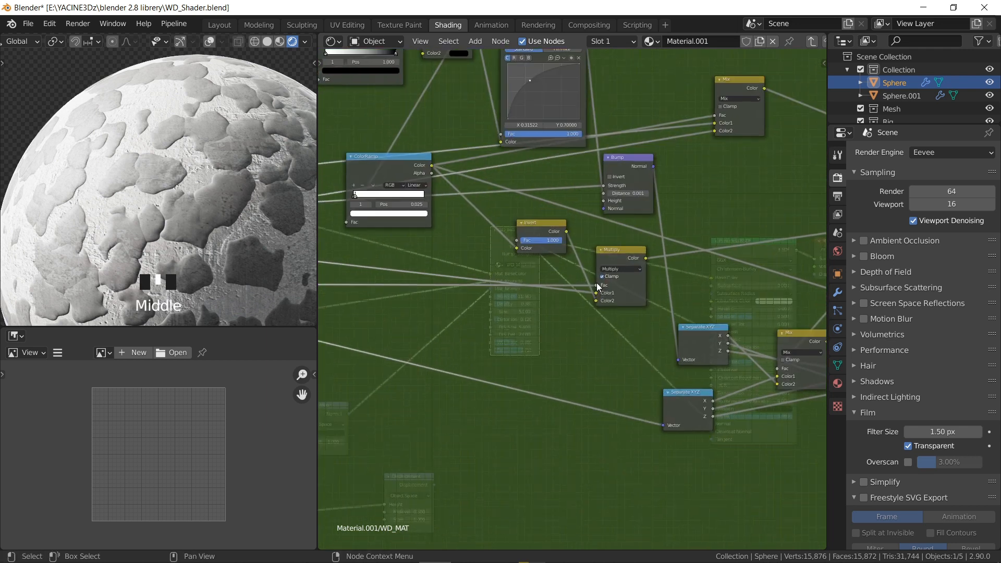
pyautogui.scroll(1, 608, 277)
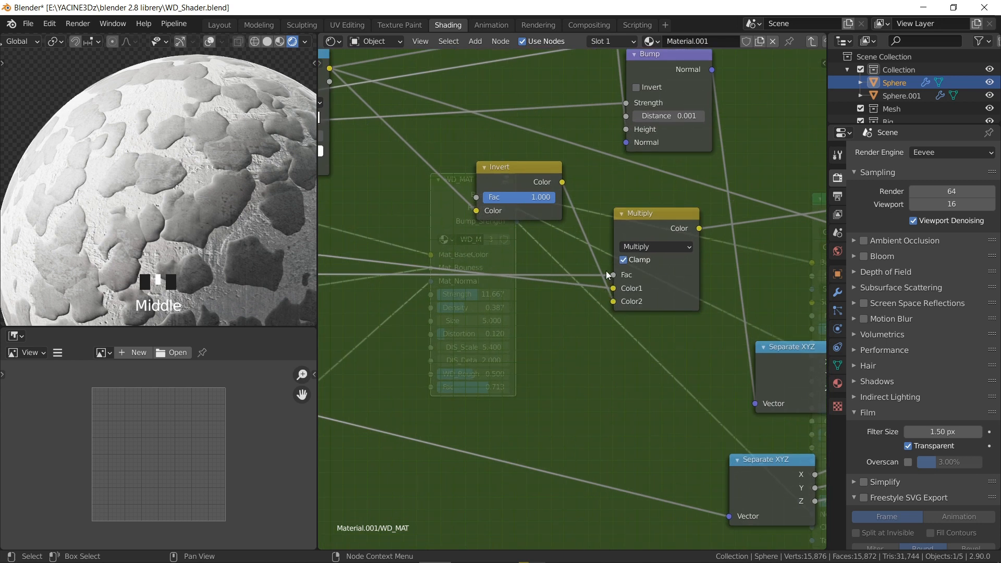
pyautogui.scroll(-1, 608, 276)
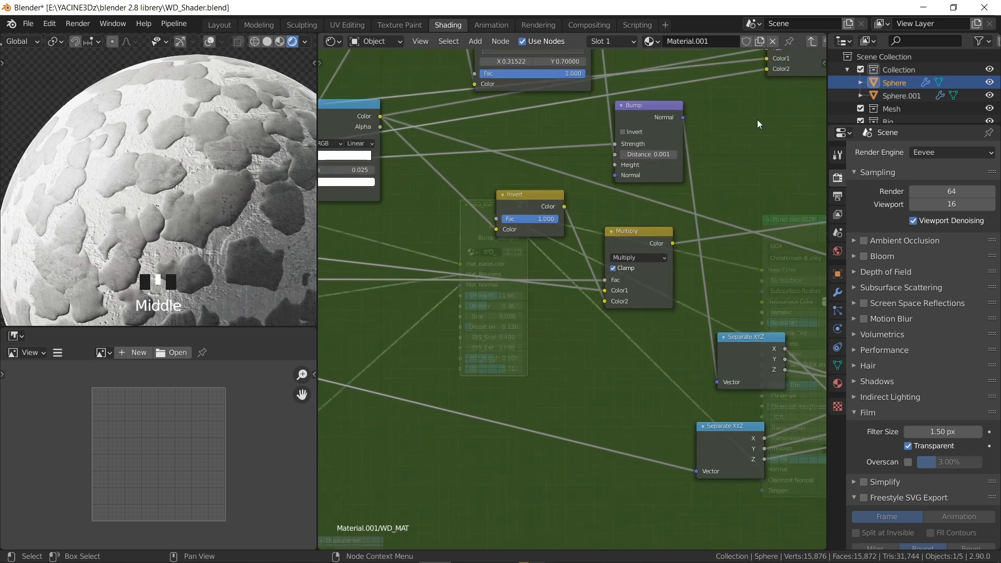
# Rename the group's new Fac input as Darkness.
pyautogui.press('n')
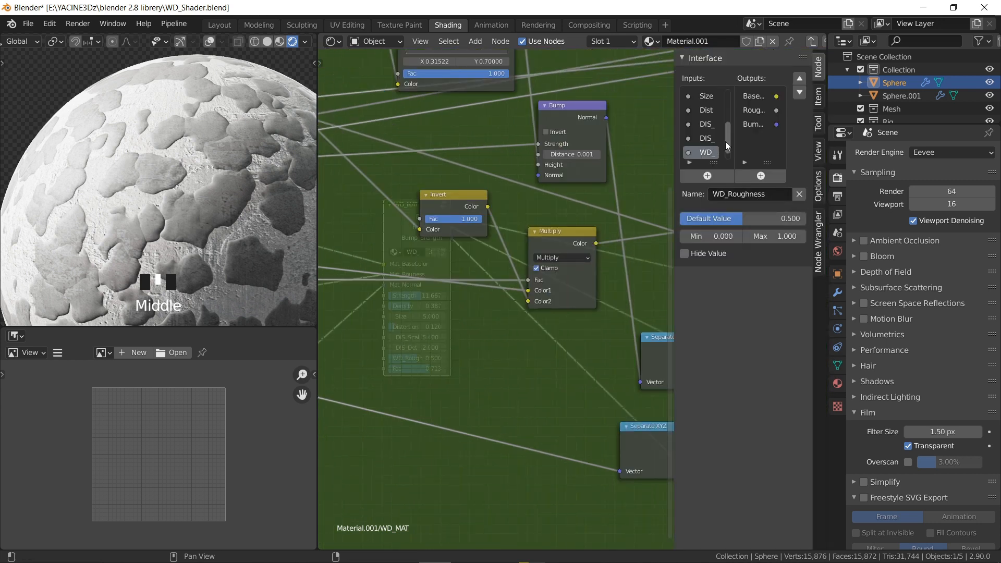
pyautogui.click(704, 152)
pyautogui.click(731, 190)
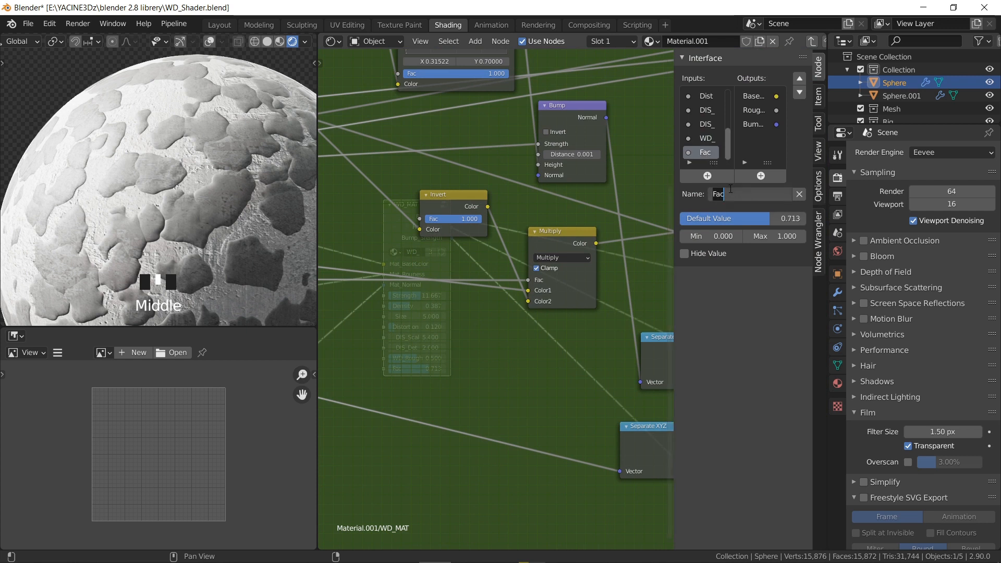
pyautogui.write('Darkness')
pyautogui.press('Return')
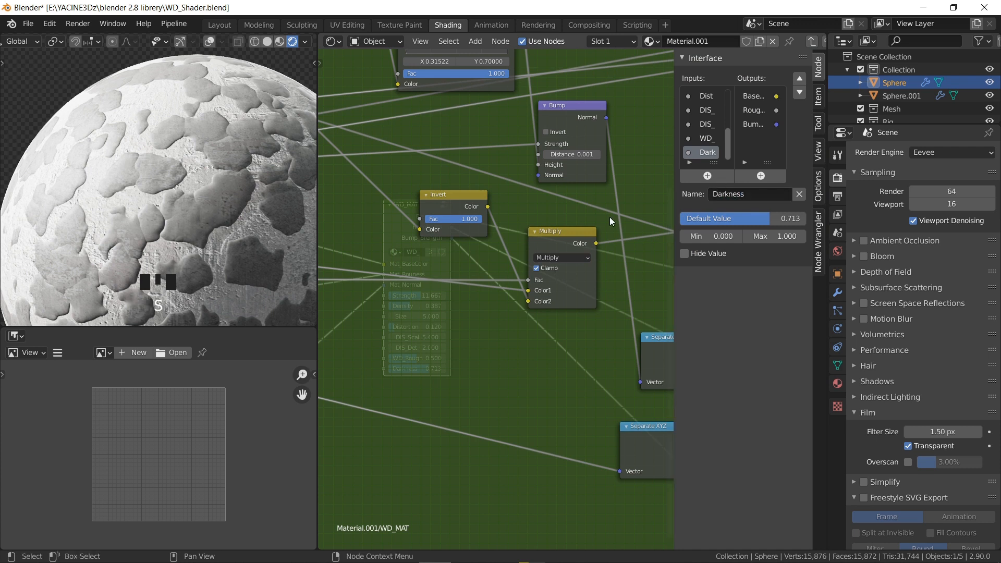
# Exit the WD_MAT group and lower the Darkness value on its node.
pyautogui.press('n')
pyautogui.press('Tab')
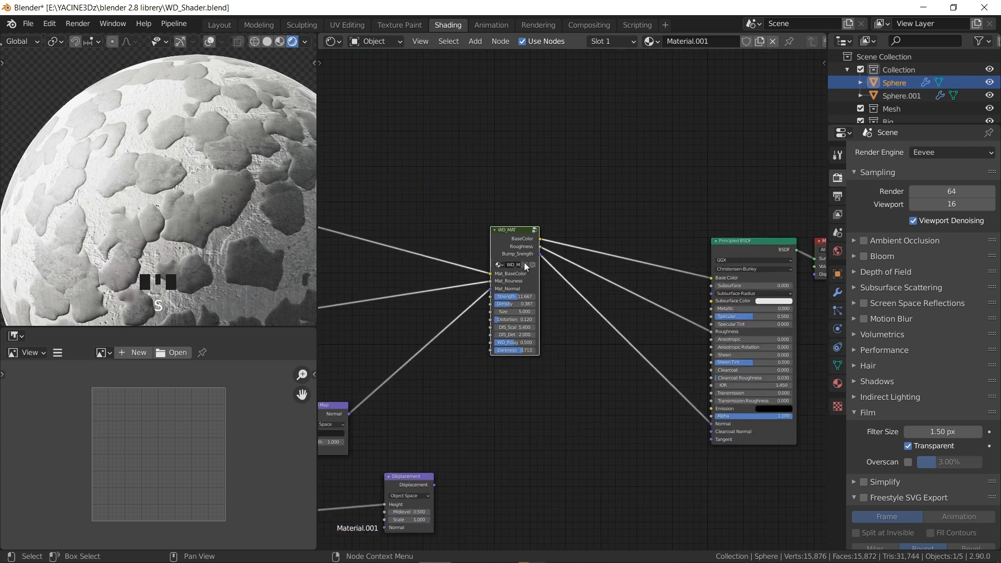
pyautogui.scroll(5, 655, 190)
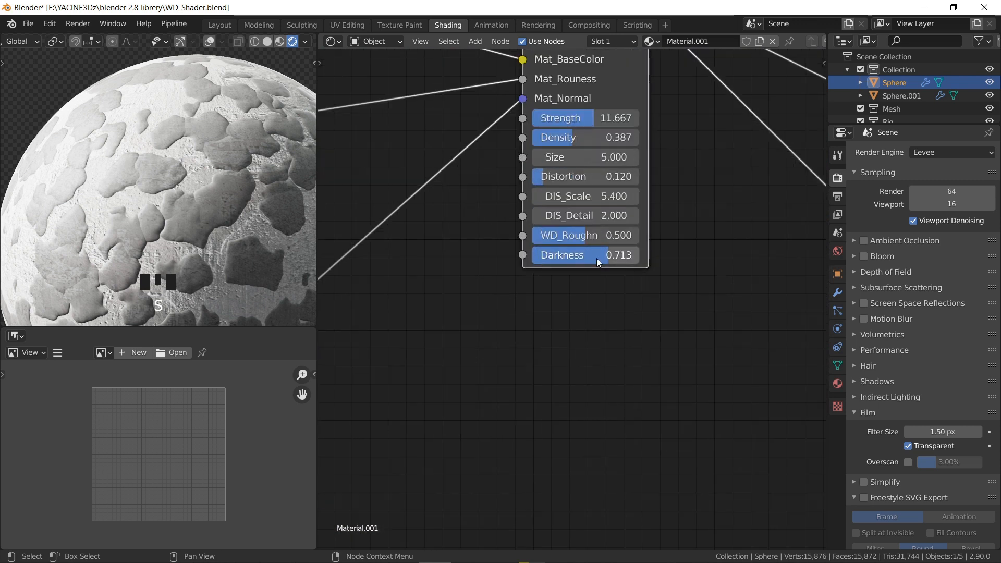
pyautogui.moveTo(608, 254); pyautogui.dragTo(590, 255)
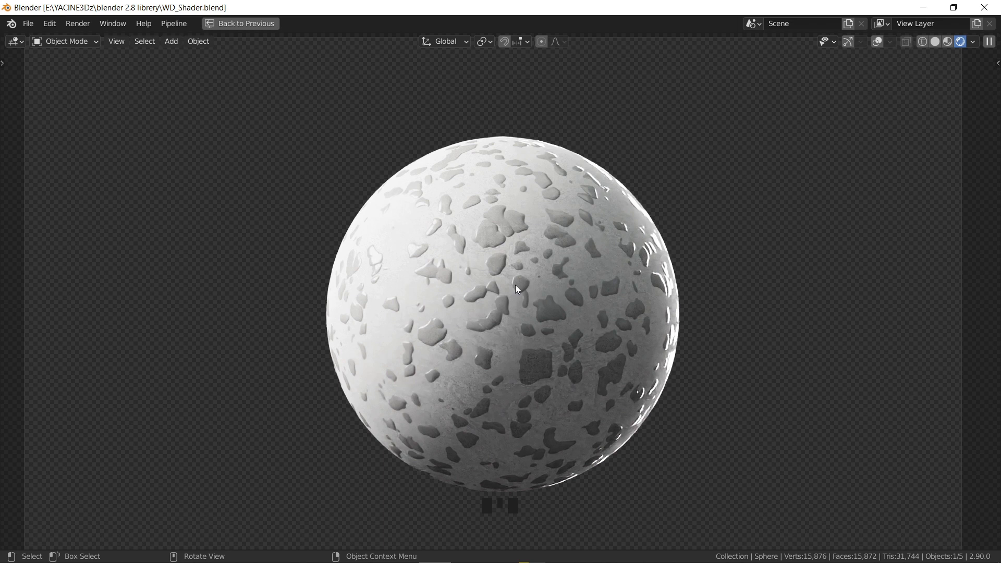
# Leave the full-screen viewport, set the render engine to Eevee, and save the file.
pyautogui.press('Escape')
pyautogui.hotkey('ctrl', 'space')
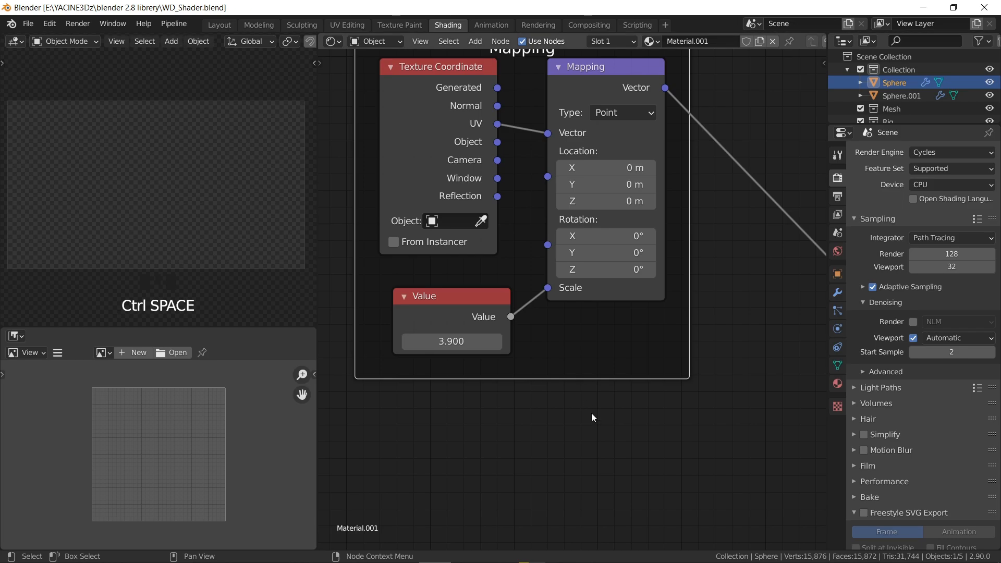
pyautogui.click(951, 151)
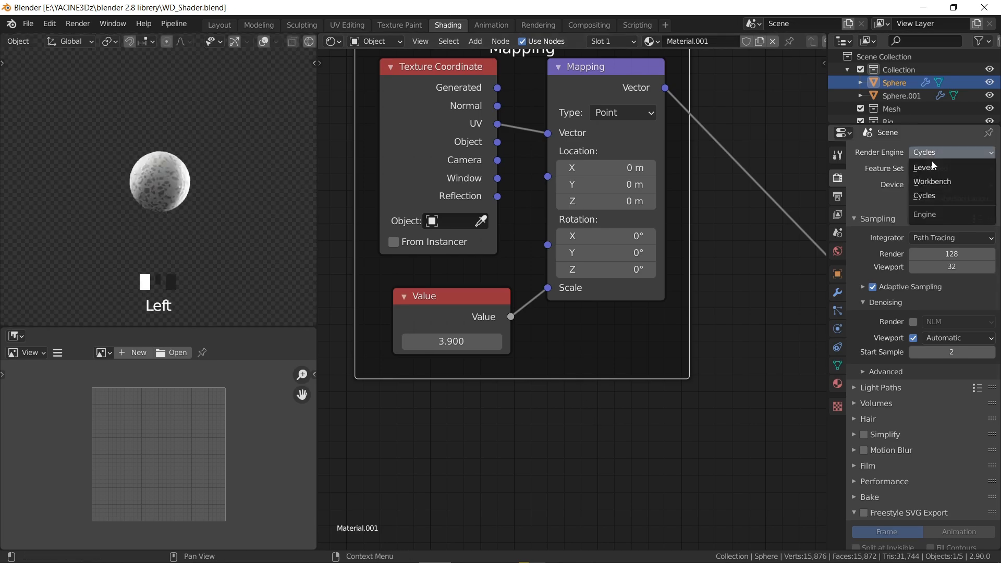
pyautogui.click(939, 168)
pyautogui.scroll(4, 192, 201)
pyautogui.scroll(-2, 191, 202)
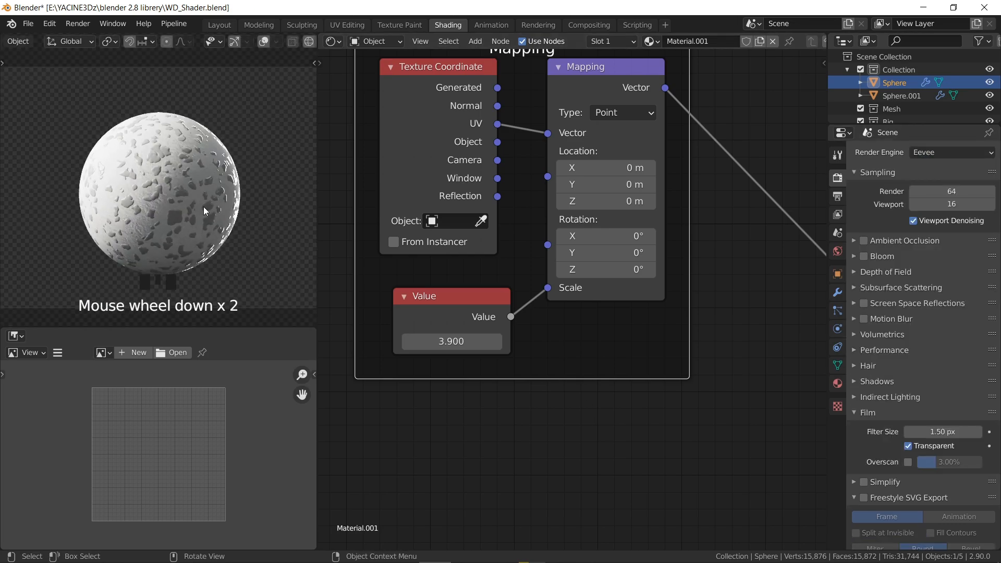
pyautogui.hotkey('ctrl', 's')
# Look over the finished plaster material's node tree, from the mapping and texture nodes through WD_MAT to the Material Output.
pyautogui.scroll(-15, 640, 237)
pyautogui.moveTo(719, 277); pyautogui.dragTo(522, 247, button='middle')
pyautogui.scroll(-5, 521, 246)
pyautogui.moveTo(597, 252); pyautogui.dragTo(502, 223, button='middle')
pyautogui.scroll(-3, 411, 175)
pyautogui.moveTo(384, 182); pyautogui.dragTo(473, 211, button='middle')
pyautogui.moveTo(398, 135); pyautogui.dragTo(755, 345)
pyautogui.press('Home')
pyautogui.moveTo(634, 188); pyautogui.dragTo(616, 238, button='middle')
pyautogui.scroll(3, 509, 192)
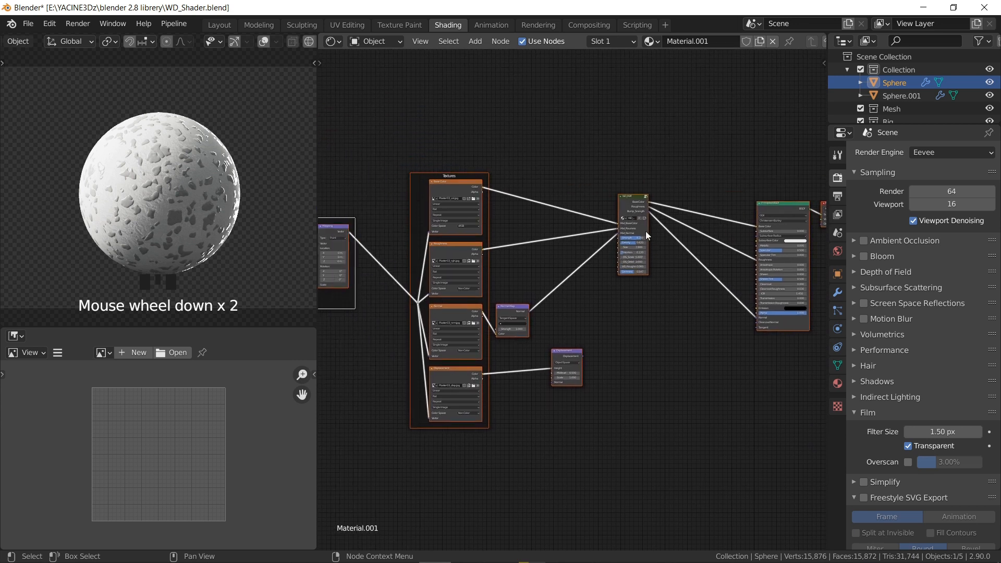
pyautogui.scroll(-2, 601, 263)
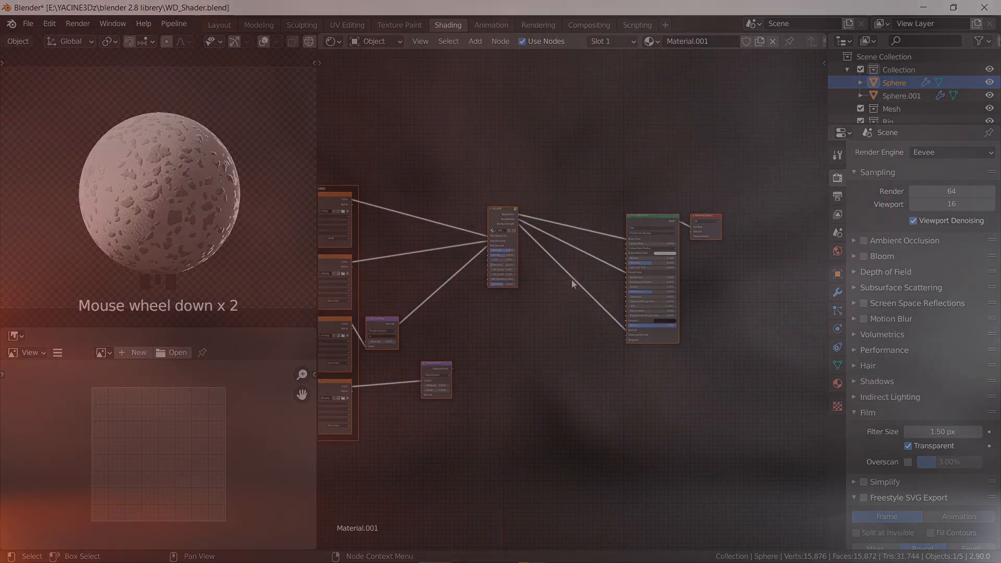